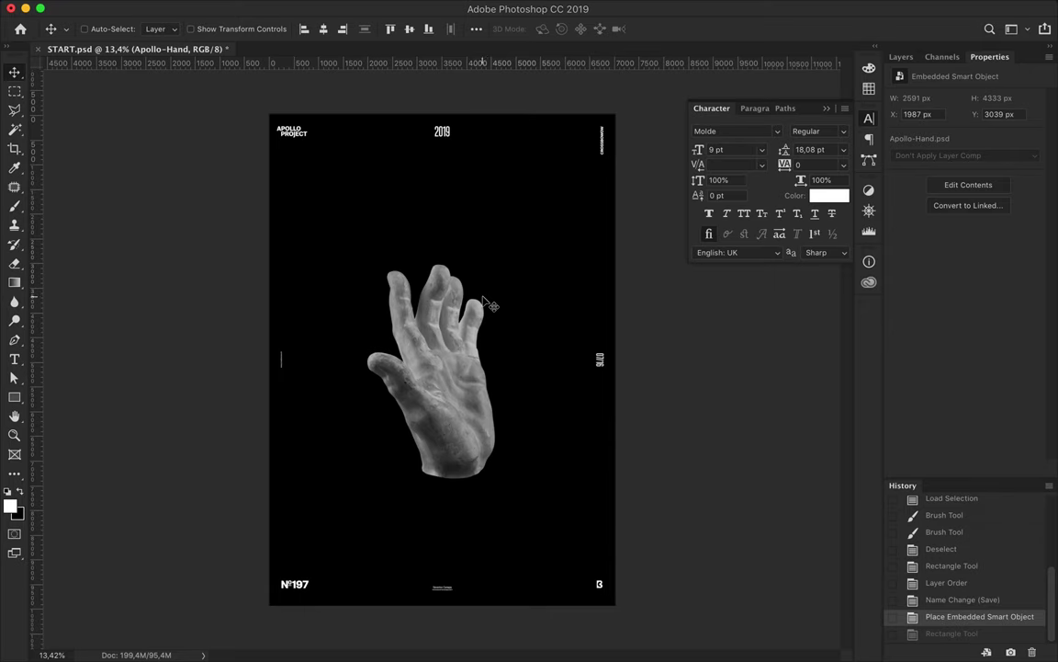
# Duplicate the Apollo-Hand layer, rename and reorder the copy, and hide it
pyautogui.moveTo(955, 144)
pyautogui.mouseDown()
pyautogui.moveTo(976, 163)
pyautogui.moveTo(962, 241)
pyautogui.mouseUp()
pyautogui.doubleClick(964, 175)
pyautogui.moveTo(955, 167); pyautogui.dragTo(941, 243)
pyautogui.click(895, 194)
# Warp the hand in Liquify with Forward Warp into smeared, tall swirling curls
pyautogui.click(354, 8)
pyautogui.click(371, 132)
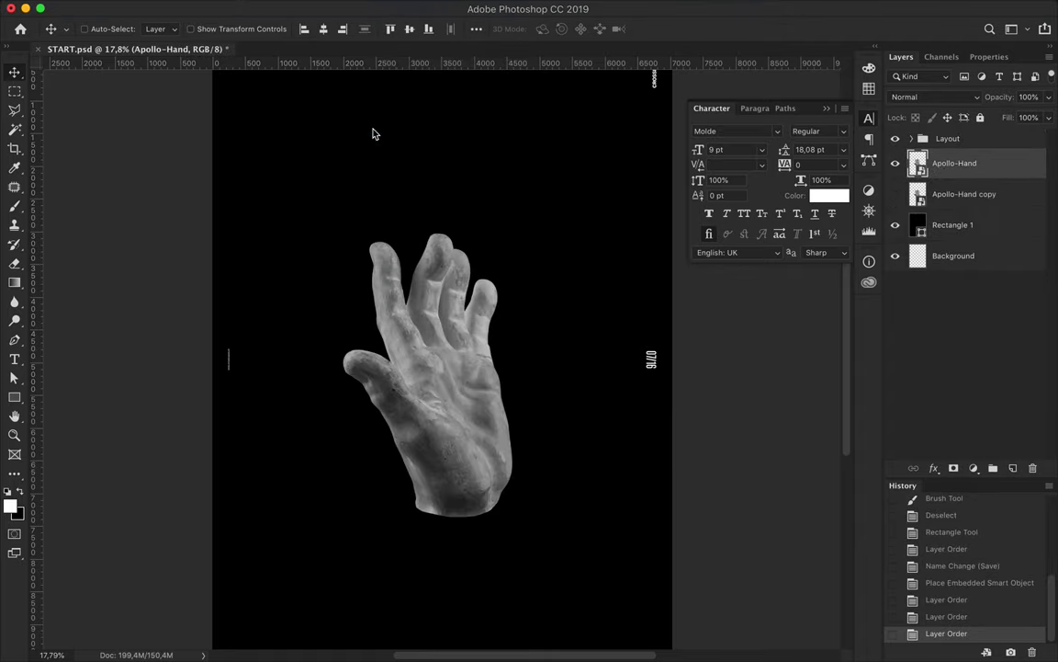
pyautogui.moveTo(352, 343)
pyautogui.mouseDown()
pyautogui.moveTo(525, 260)
pyautogui.moveTo(303, 479)
pyautogui.moveTo(484, 218)
pyautogui.moveTo(390, 492)
pyautogui.moveTo(460, 401)
pyautogui.moveTo(531, 437)
pyautogui.moveTo(404, 276)
pyautogui.moveTo(62, 294)
pyautogui.moveTo(248, 539)
pyautogui.moveTo(492, 141)
pyautogui.moveTo(146, 208)
pyautogui.moveTo(244, 445)
pyautogui.mouseUp()
pyautogui.moveTo(430, 452)
pyautogui.mouseDown()
pyautogui.moveTo(496, 520)
pyautogui.moveTo(579, 189)
pyautogui.moveTo(59, 213)
pyautogui.moveTo(188, 658)
pyautogui.moveTo(295, 539)
pyautogui.moveTo(366, 602)
pyautogui.moveTo(603, 578)
pyautogui.moveTo(405, 545)
pyautogui.moveTo(515, 92)
pyautogui.moveTo(523, 368)
pyautogui.moveTo(515, 55)
pyautogui.moveTo(60, 120)
pyautogui.moveTo(395, 46)
pyautogui.moveTo(560, 42)
pyautogui.moveTo(551, 515)
pyautogui.moveTo(324, 559)
pyautogui.moveTo(543, 543)
pyautogui.moveTo(622, 620)
pyautogui.moveTo(593, 441)
pyautogui.moveTo(515, 414)
pyautogui.moveTo(487, 56)
pyautogui.moveTo(210, 95)
pyautogui.moveTo(675, 87)
pyautogui.mouseUp()
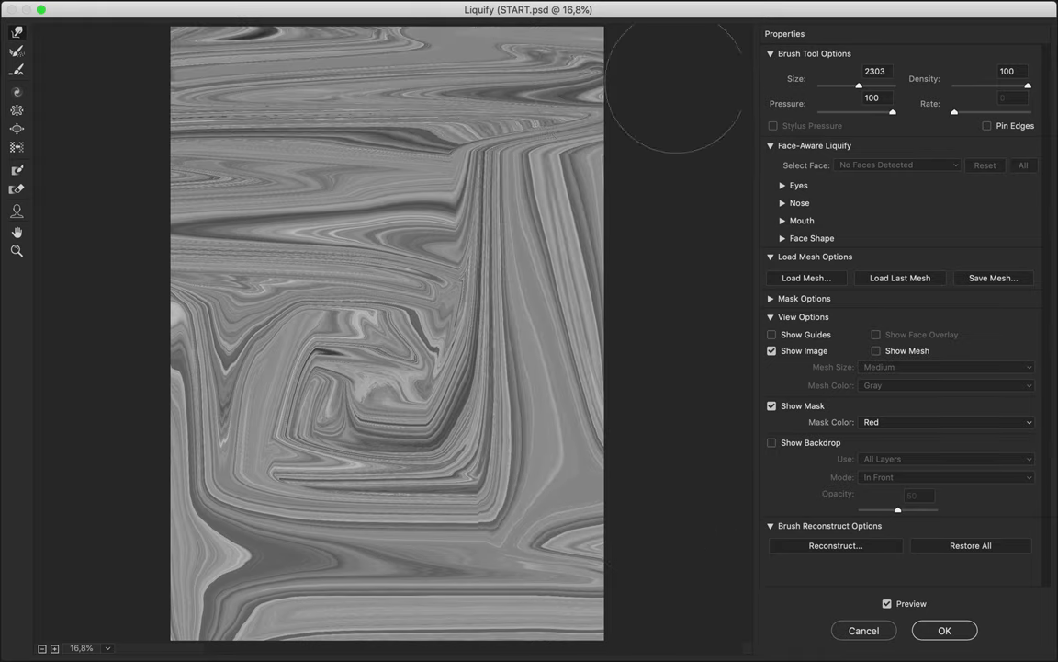
# Enlarge the Forward Warp brush to about 10534, sweep the whole image, and apply Liquify
pyautogui.moveTo(859, 86); pyautogui.dragTo(885, 85)
pyautogui.moveTo(423, 404); pyautogui.dragTo(487, 386)
pyautogui.click(931, 631)
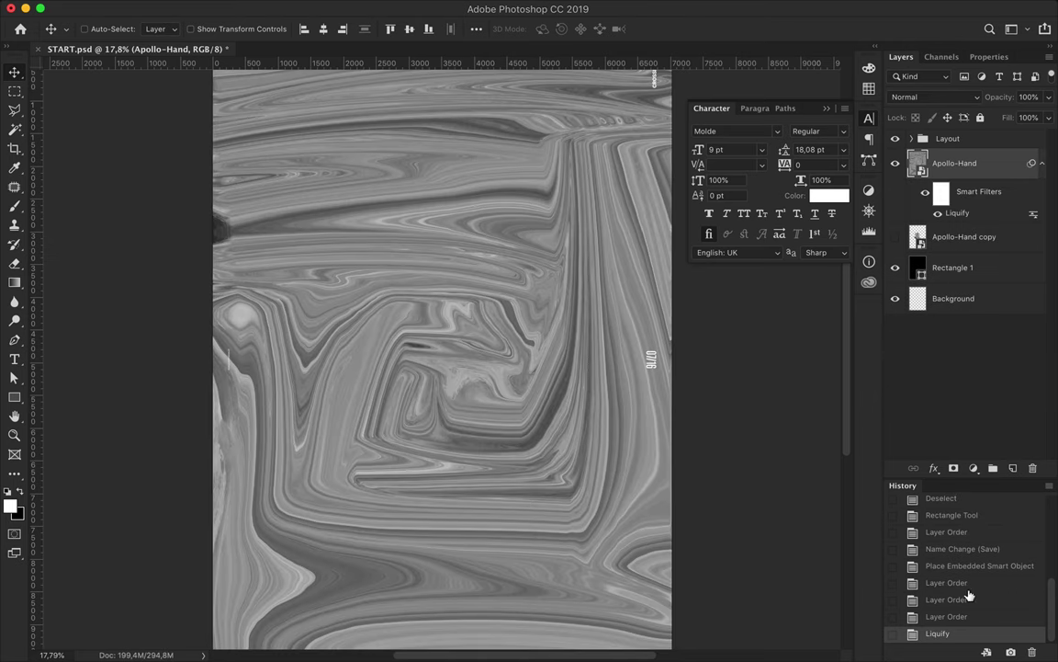
# Add a Levels adjustment layer with inputs 79/1.00/194 to boost marble contrast
pyautogui.click(971, 469)
pyautogui.click(971, 539)
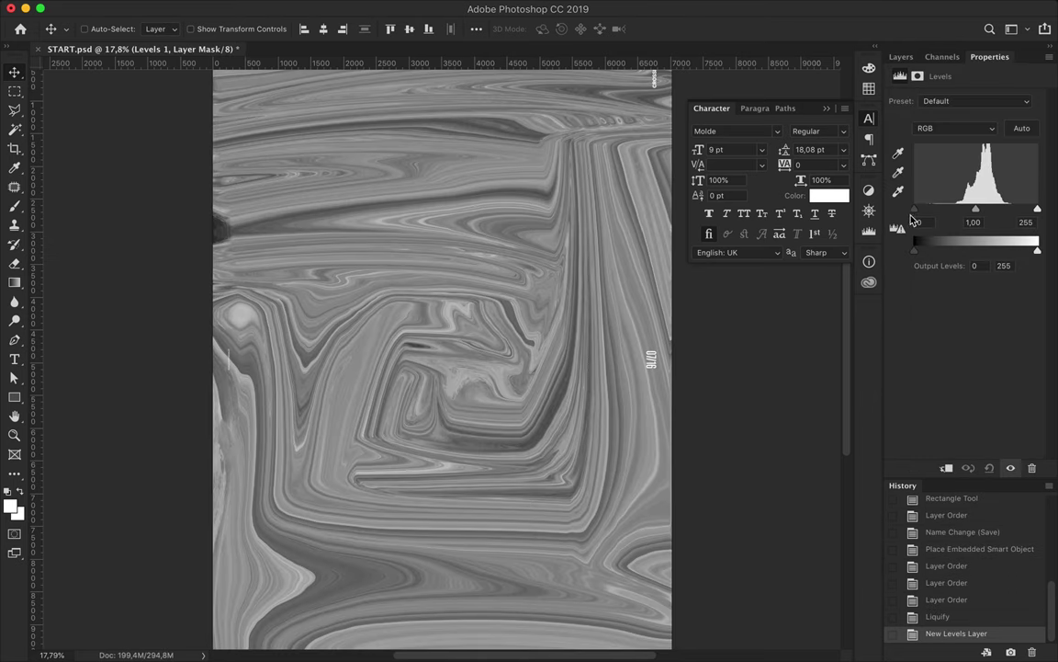
pyautogui.moveTo(915, 210); pyautogui.dragTo(956, 211)
pyautogui.moveTo(1031, 213); pyautogui.dragTo(1009, 214)
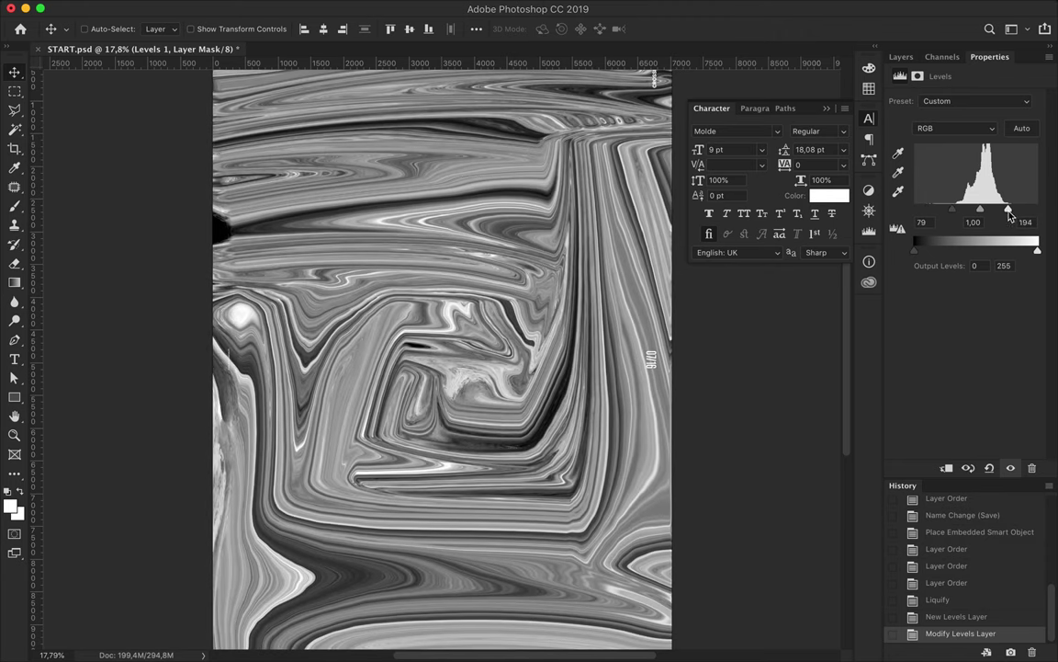
# Add a Curves adjustment layer and raise the curve to brighten the marble
pyautogui.click(902, 57)
pyautogui.click(971, 468)
pyautogui.click(971, 555)
pyautogui.moveTo(936, 236)
pyautogui.mouseDown()
pyautogui.moveTo(938, 224)
pyautogui.moveTo(944, 232)
pyautogui.mouseUp()
# Delete the Background layer and fit the whole poster in the window
pyautogui.click(902, 57)
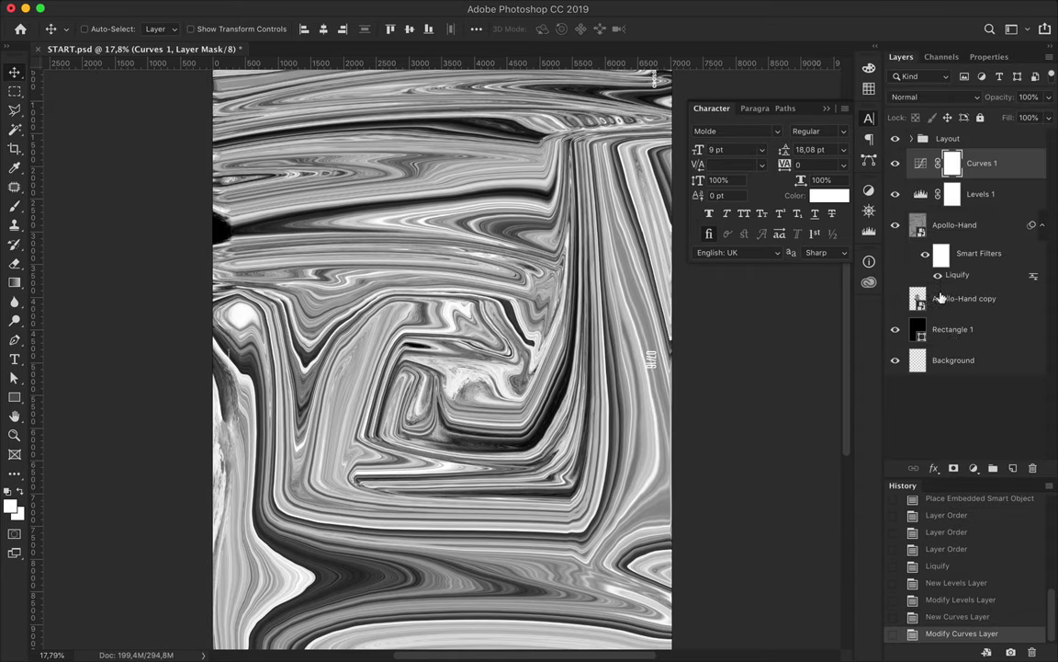
pyautogui.click(946, 368)
pyautogui.press('Delete')
pyautogui.press('super+0')
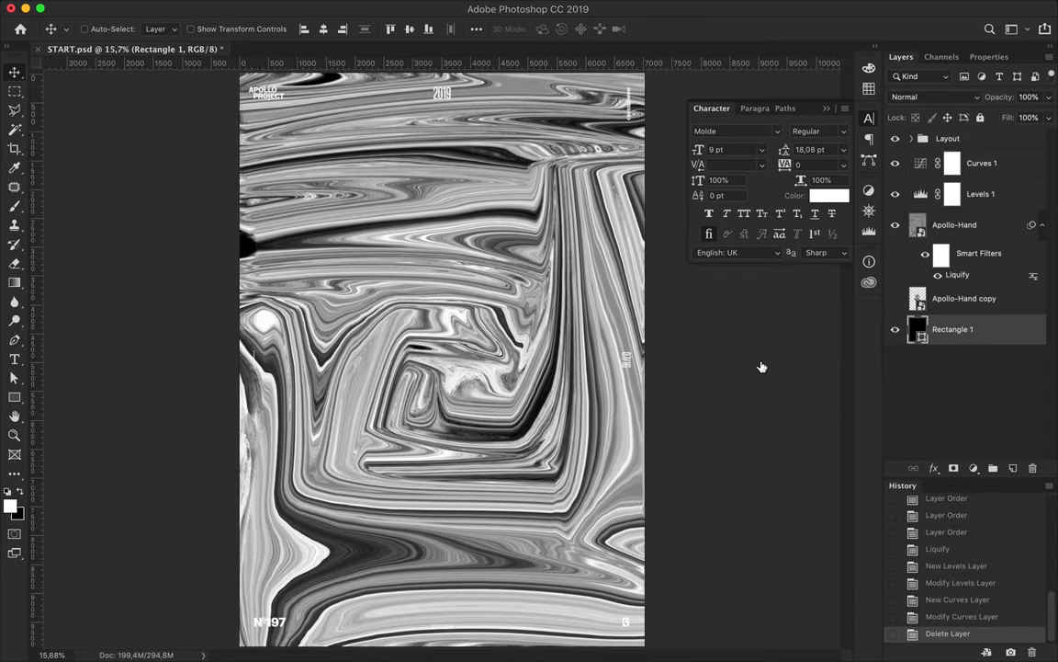
# Draw a full-page rectangle filled with green #1f8126
pyautogui.click(1014, 469)
pyautogui.press('u')
pyautogui.click(162, 28)
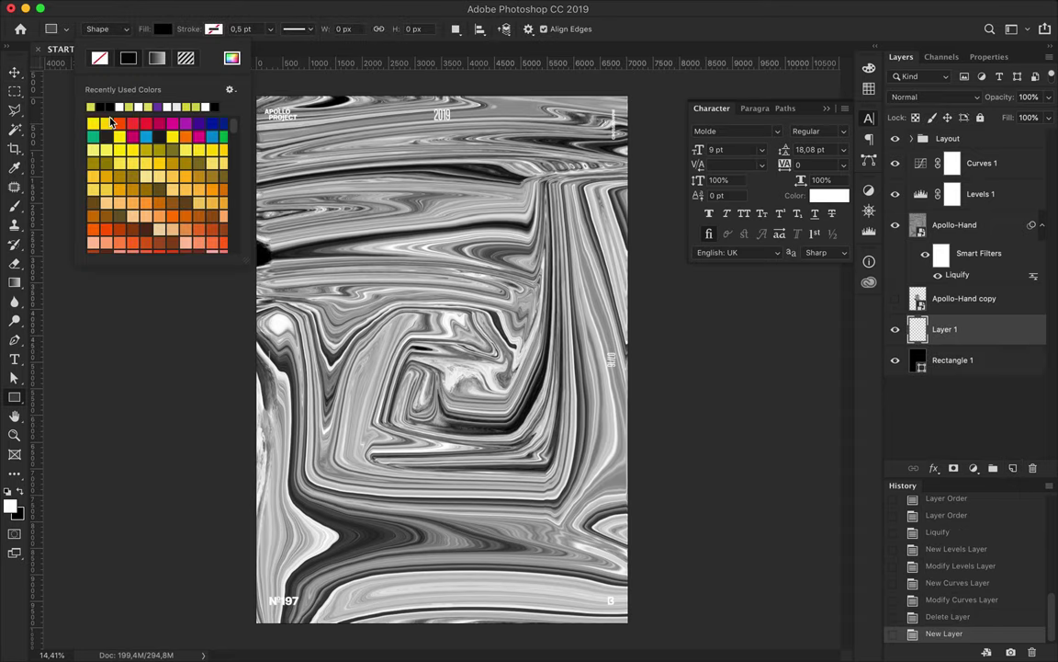
pyautogui.click(233, 58)
pyautogui.moveTo(834, 366); pyautogui.dragTo(770, 349)
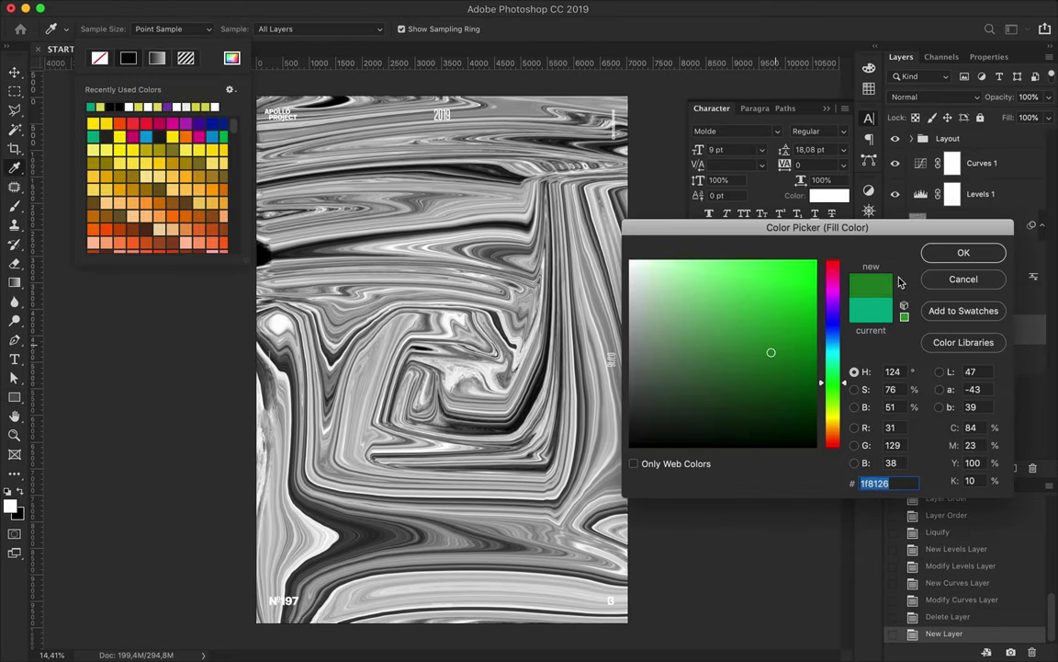
pyautogui.click(964, 252)
pyautogui.moveTo(248, 538); pyautogui.dragTo(248, 628)
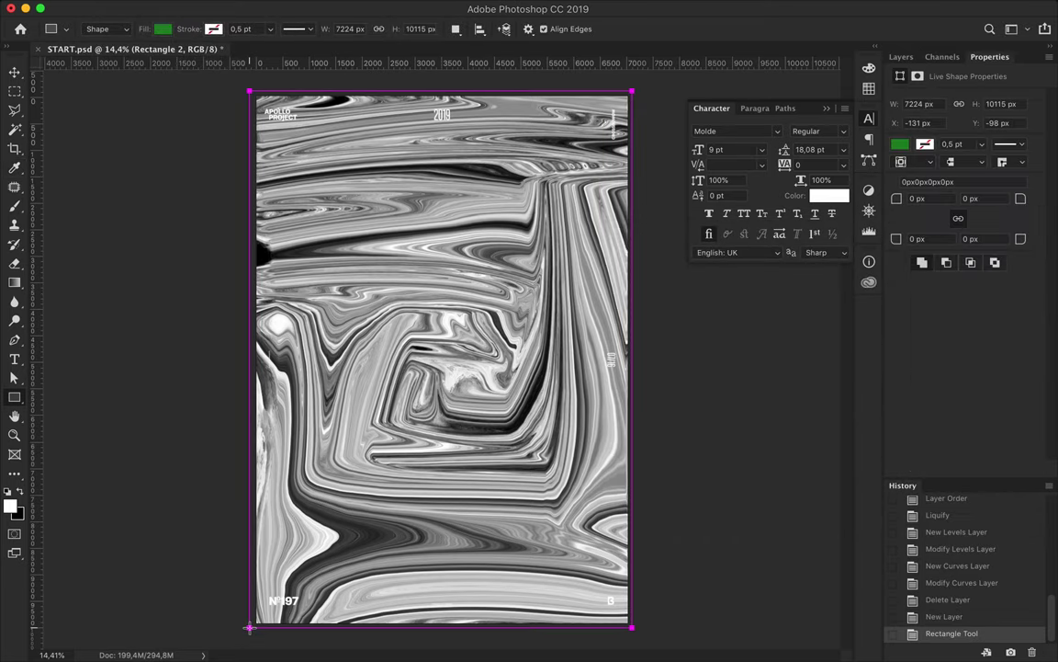
# Move the green rectangle above Apollo-Hand and blend it in Soft Light
pyautogui.press('v')
pyautogui.click(901, 56)
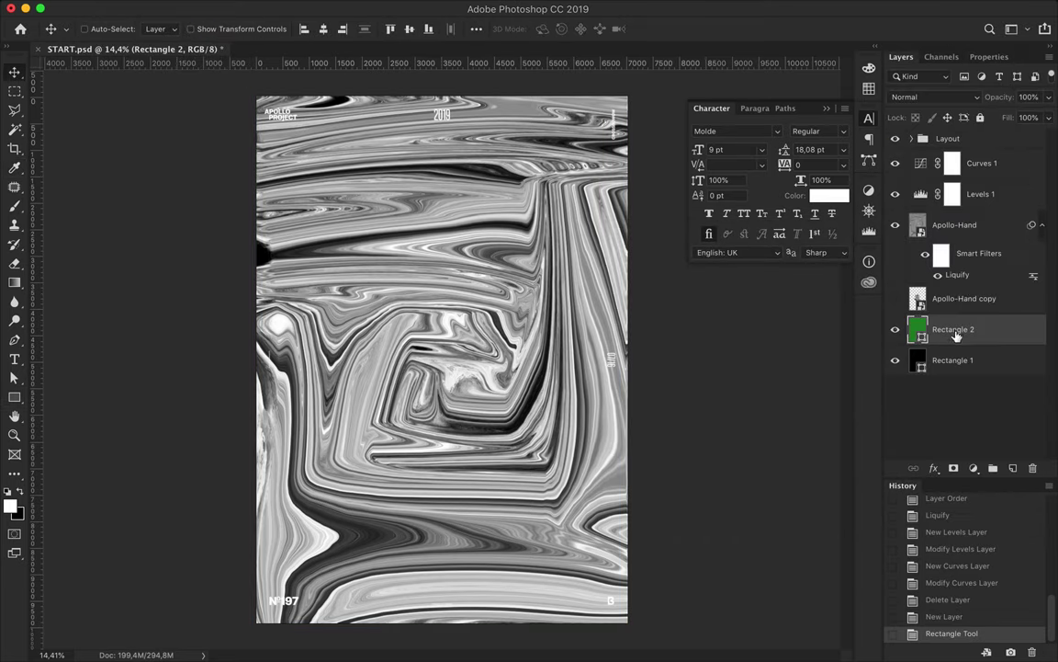
pyautogui.moveTo(956, 336); pyautogui.dragTo(955, 230)
pyautogui.click(951, 96)
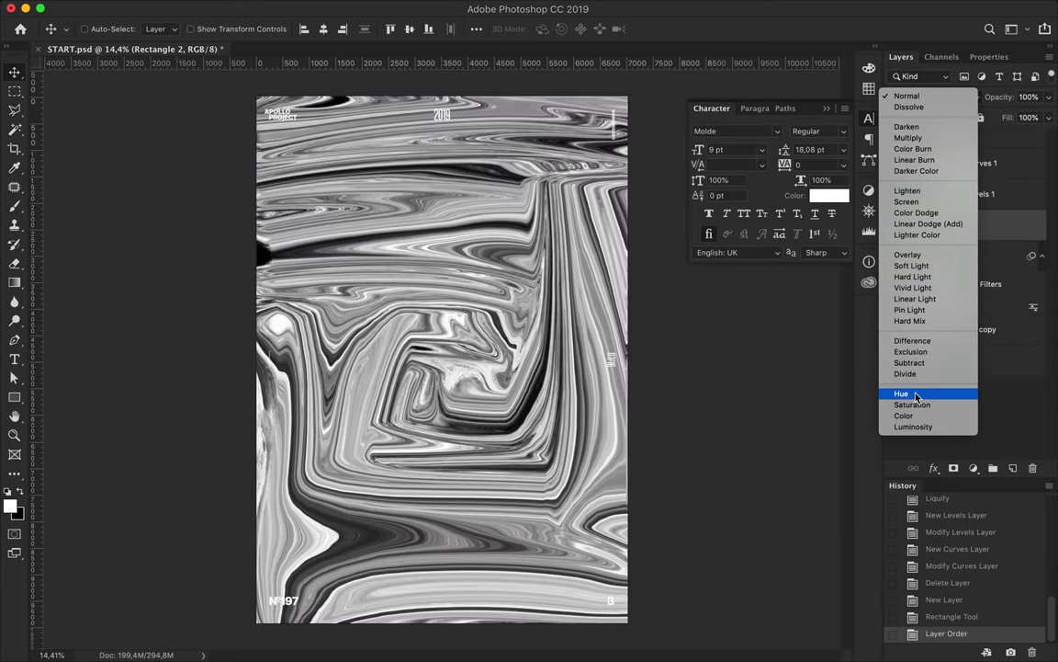
pyautogui.click(901, 268)
pyautogui.click(981, 256)
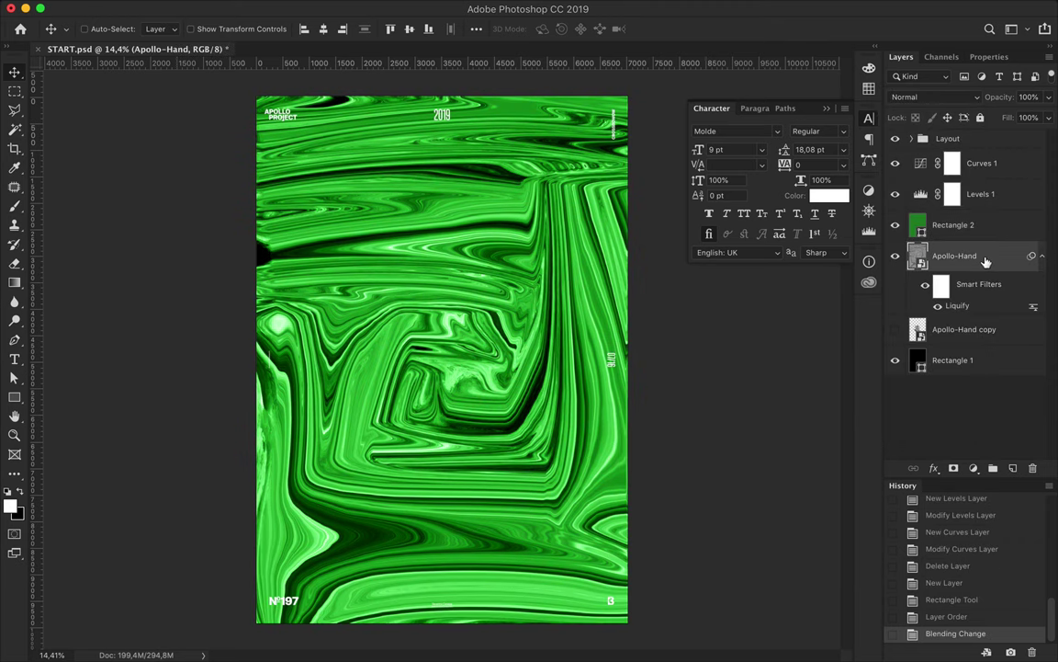
# Make a High Pass 17.6 px copy of Apollo-Hand at 51% fill in Overlay mode
pyautogui.moveTo(981, 255); pyautogui.dragTo(974, 240)
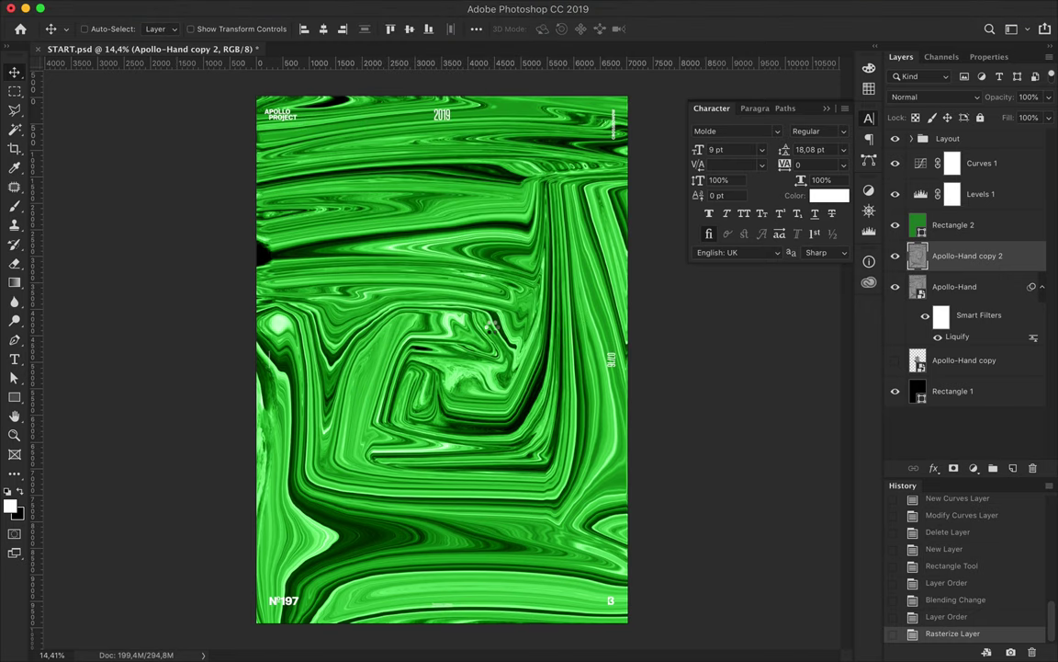
pyautogui.moveTo(113, 232)
pyautogui.mouseDown()
pyautogui.moveTo(58, 233)
pyautogui.moveTo(74, 232)
pyautogui.mouseUp()
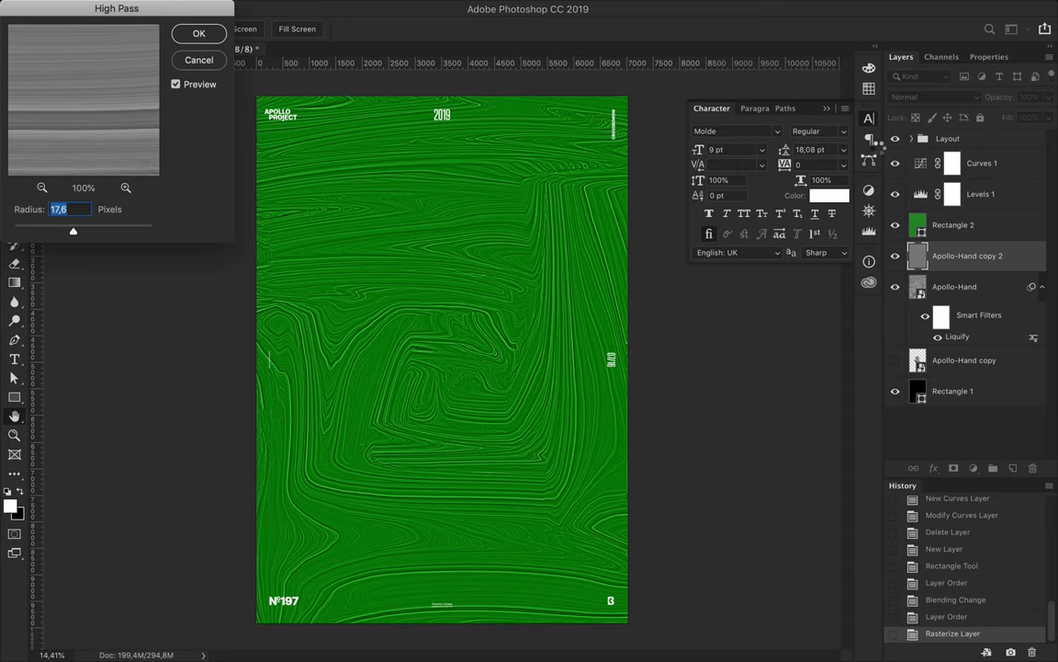
pyautogui.click(199, 33)
pyautogui.hotkey('shift', '5')
pyautogui.hotkey('shift', '1')
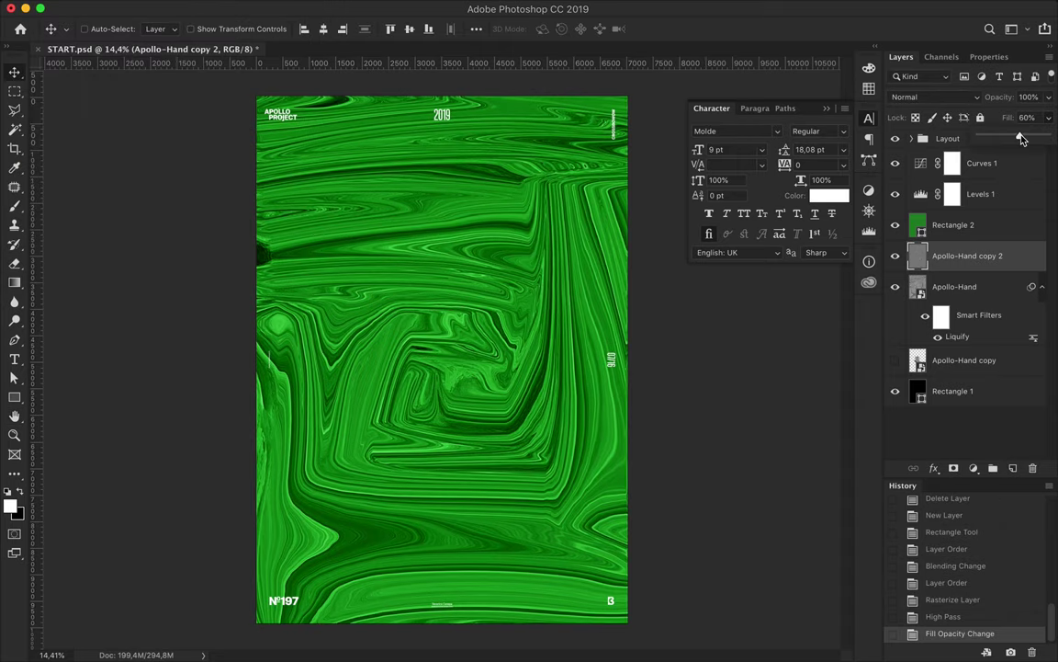
pyautogui.click(935, 97)
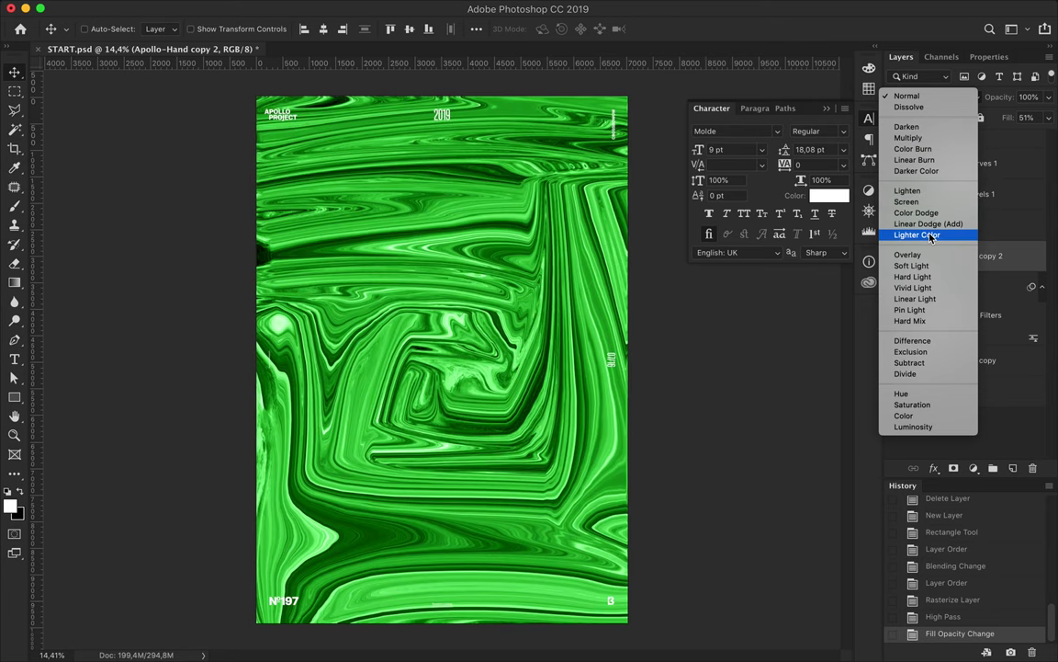
pyautogui.click(912, 266)
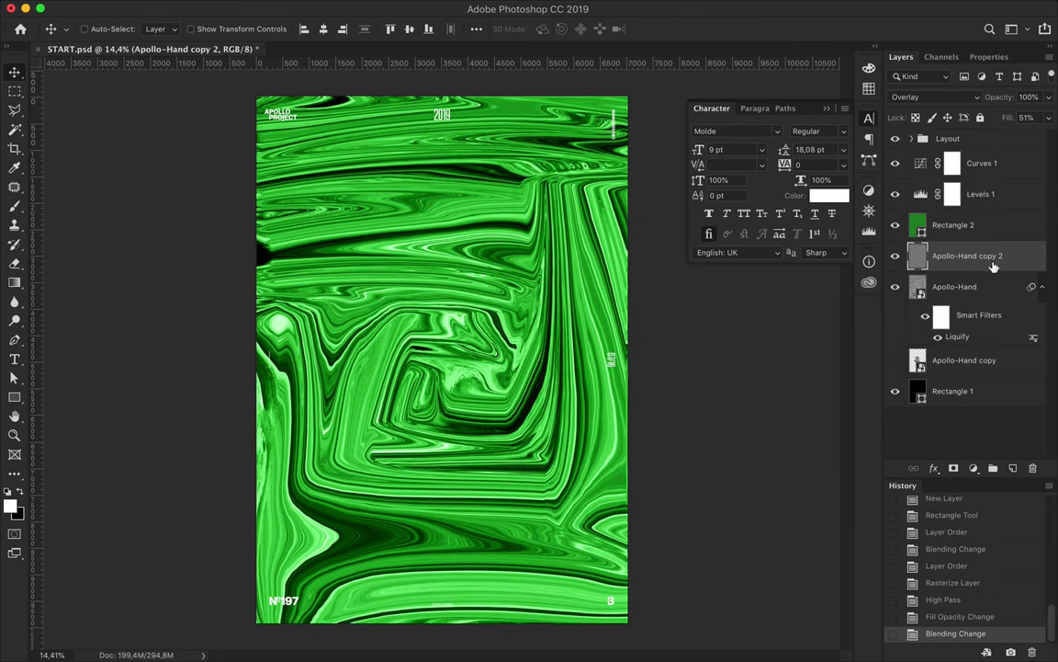
# Merge the High Pass copy and all green marble layers into one layer, Curves 1
pyautogui.click(953, 226)
pyautogui.keyDown('shift'); pyautogui.click(946, 255); pyautogui.keyUp('shift')
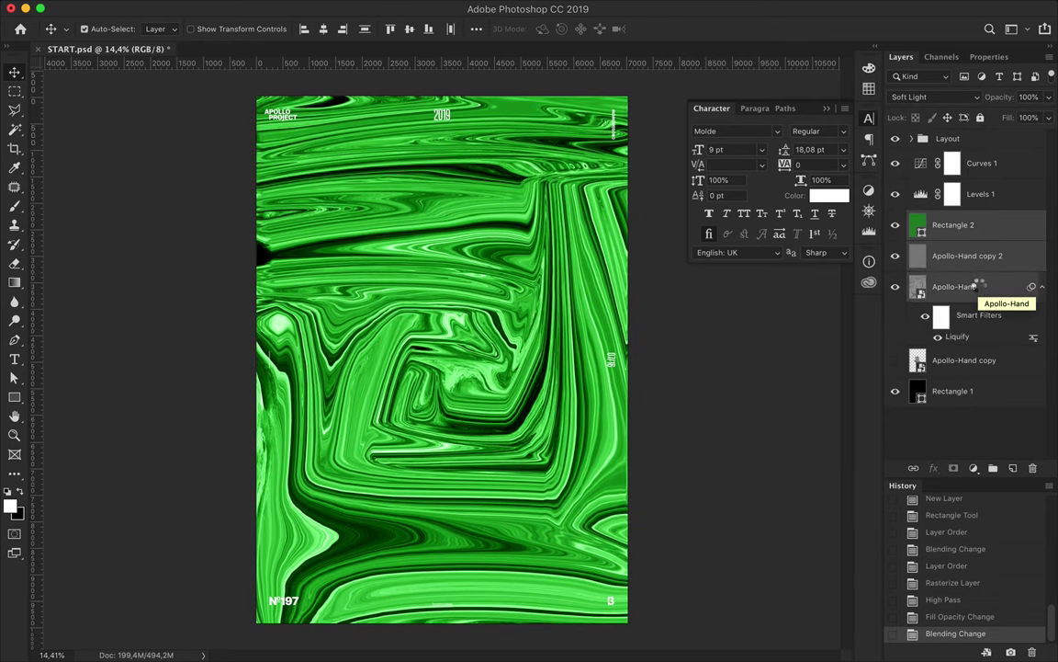
pyautogui.hotkey('ctrl', 'e')
pyautogui.keyDown('shift'); pyautogui.click(974, 166); pyautogui.keyUp('shift')
pyautogui.hotkey('ctrl', 'e')
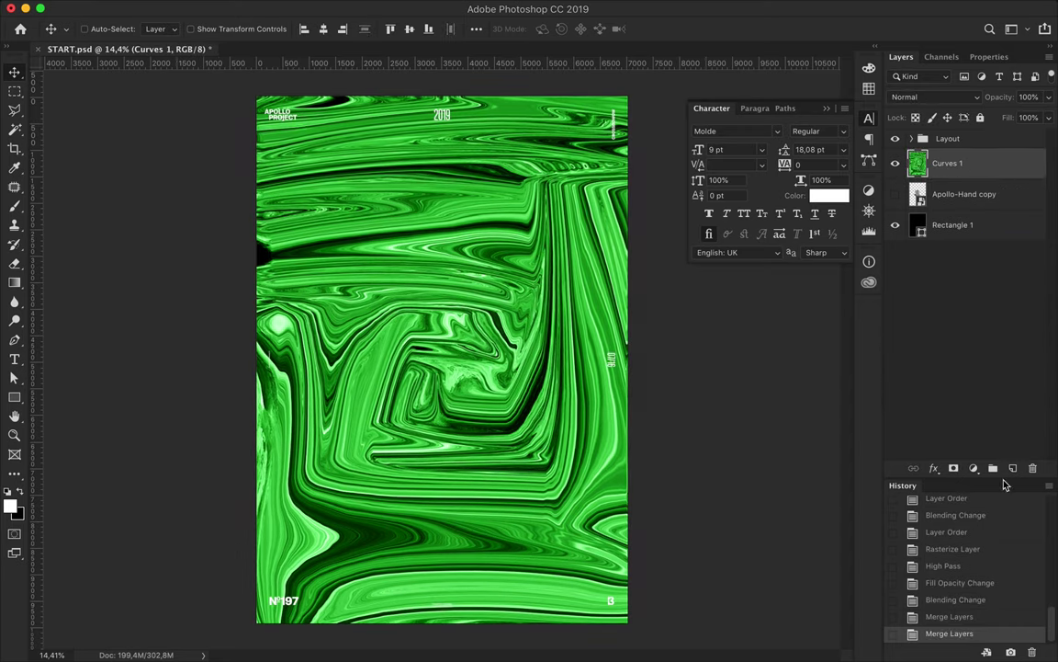
# Draw a centred 2780 px square and clip the merged marble layer to it
pyautogui.press('u')
pyautogui.moveTo(408, 357)
pyautogui.mouseDown()
pyautogui.moveTo(496, 371)
pyautogui.moveTo(553, 441)
pyautogui.mouseUp()
pyautogui.click(905, 57)
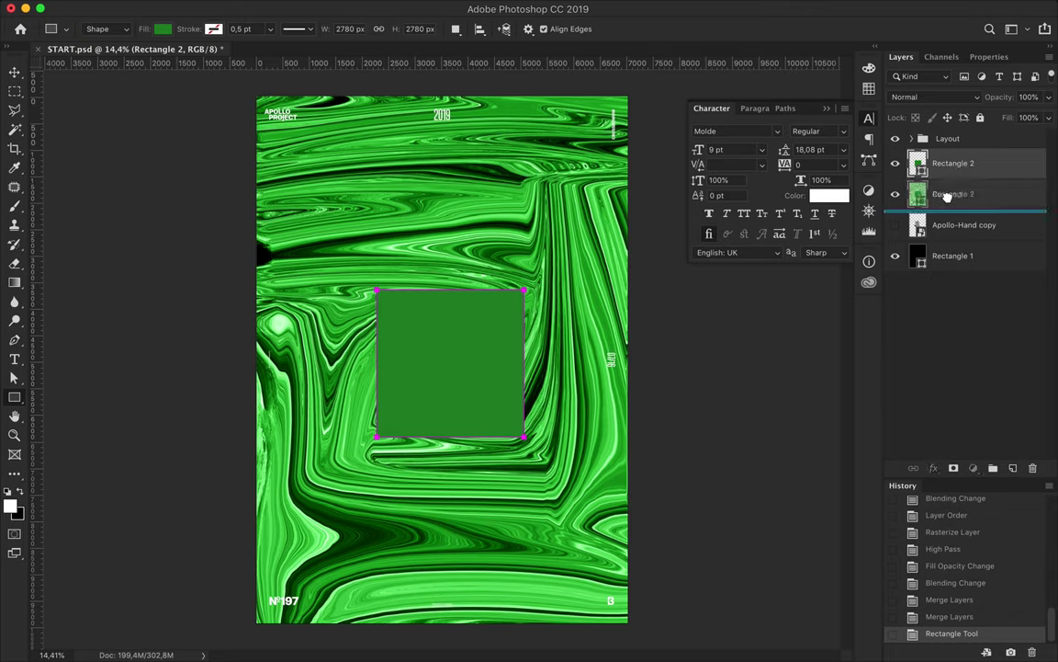
pyautogui.moveTo(941, 191); pyautogui.dragTo(946, 156)
pyautogui.hotkey('ctrl', 'alt', 'g')
pyautogui.press('m')
pyautogui.press('v')
pyautogui.scroll(3, 442, 359)
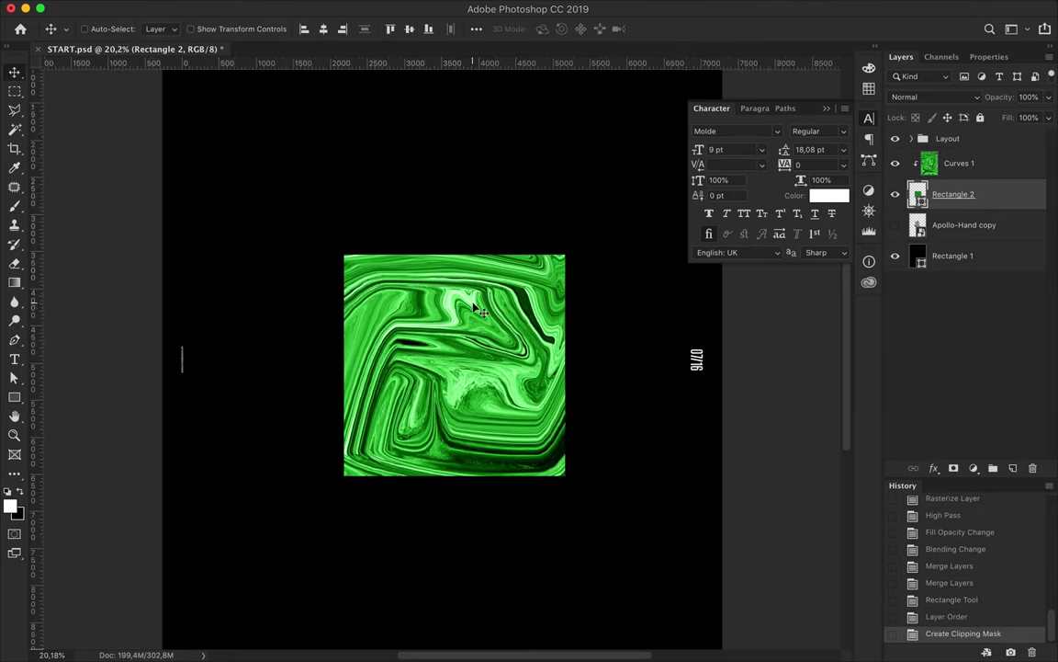
# Add an empty Layer 1 beneath the marble square
pyautogui.click(134, 8)
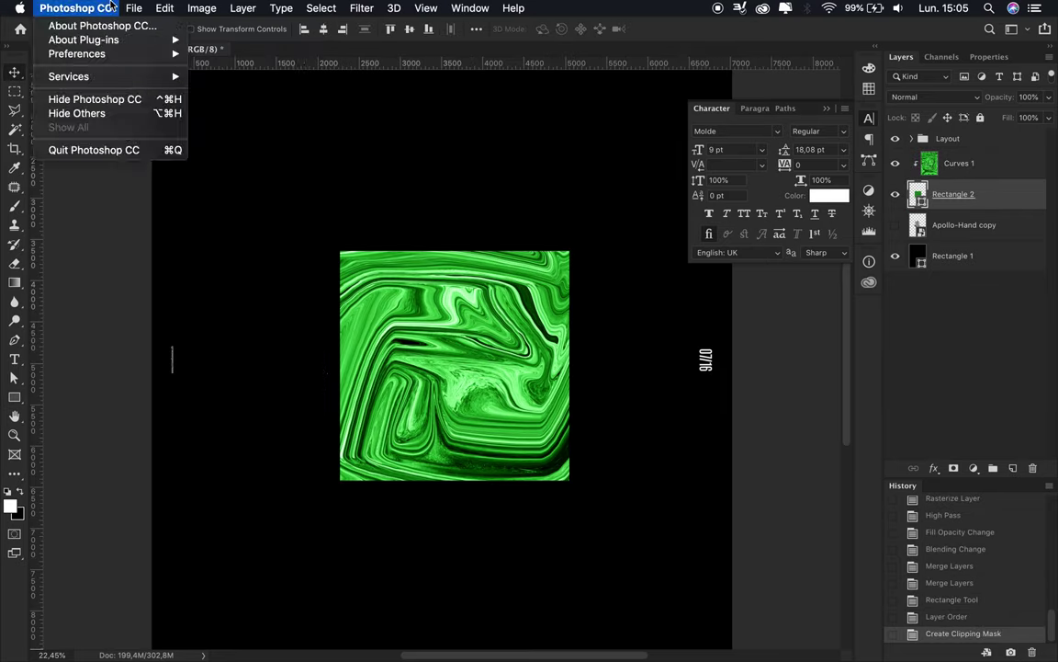
pyautogui.press('Escape')
pyautogui.press('b')
pyautogui.hotkey('ctrl', 'shift', 'alt', 'n')
pyautogui.hotkey('ctrl', '[')
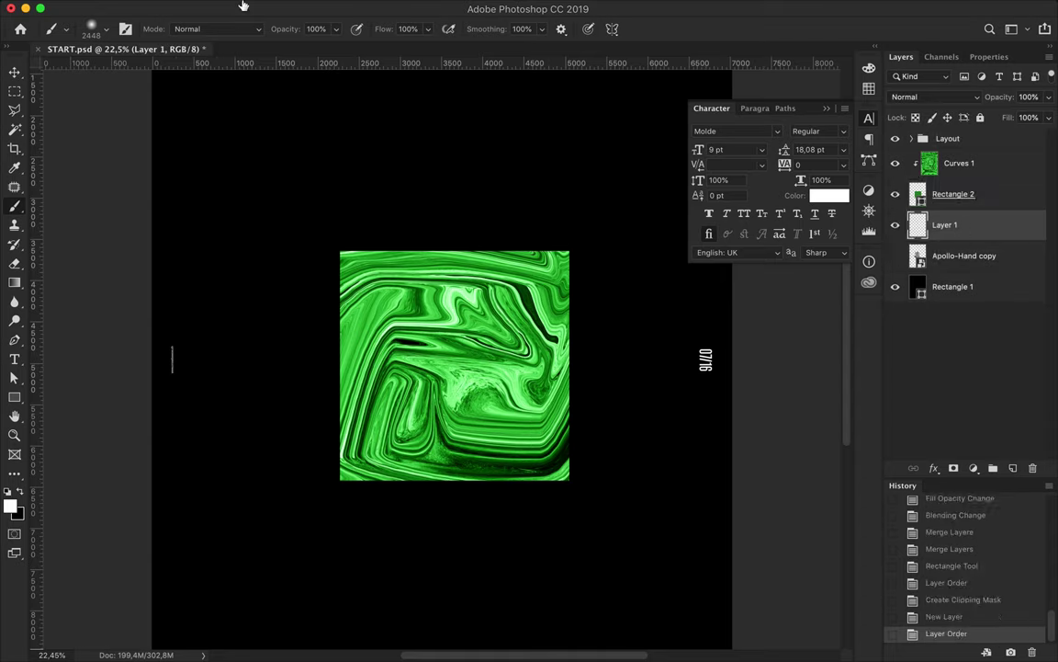
# Try the fog6 and Sampled Brush 3 presets with a test stroke, then undo it
pyautogui.click(106, 29)
pyautogui.scroll(-5, 111, 247)
pyautogui.scroll(-5, 116, 246)
pyautogui.scroll(-5, 116, 248)
pyautogui.scroll(-5, 113, 246)
pyautogui.scroll(-5, 114, 244)
pyautogui.scroll(-3, 113, 245)
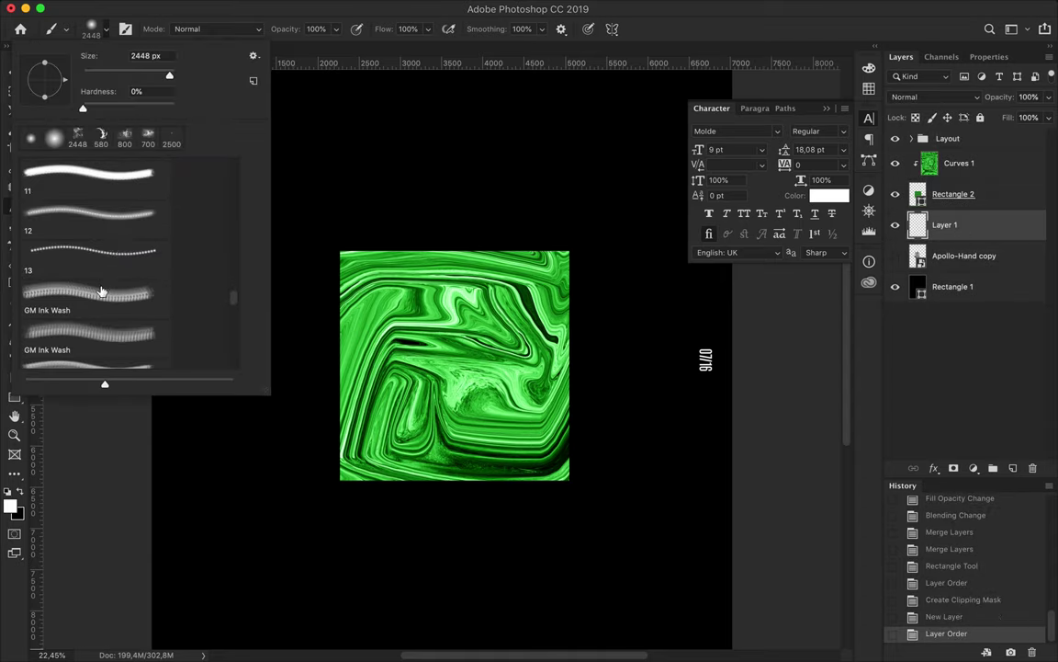
pyautogui.scroll(-5, 103, 275)
pyautogui.scroll(-5, 101, 292)
pyautogui.scroll(-5, 101, 285)
pyautogui.scroll(-5, 101, 281)
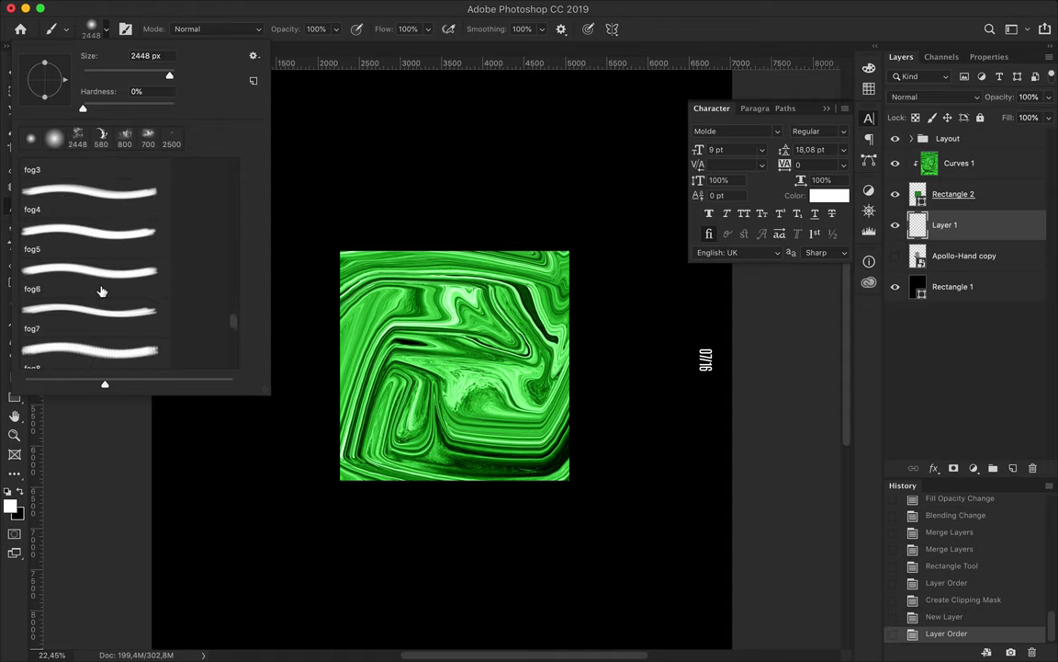
pyautogui.click(95, 274)
pyautogui.scroll(-5, 140, 281)
pyautogui.scroll(5, 128, 257)
pyautogui.scroll(10, 125, 244)
pyautogui.click(122, 239)
pyautogui.scroll(5, 122, 243)
pyautogui.click(123, 243)
pyautogui.scroll(2, 133, 244)
pyautogui.click(362, 271)
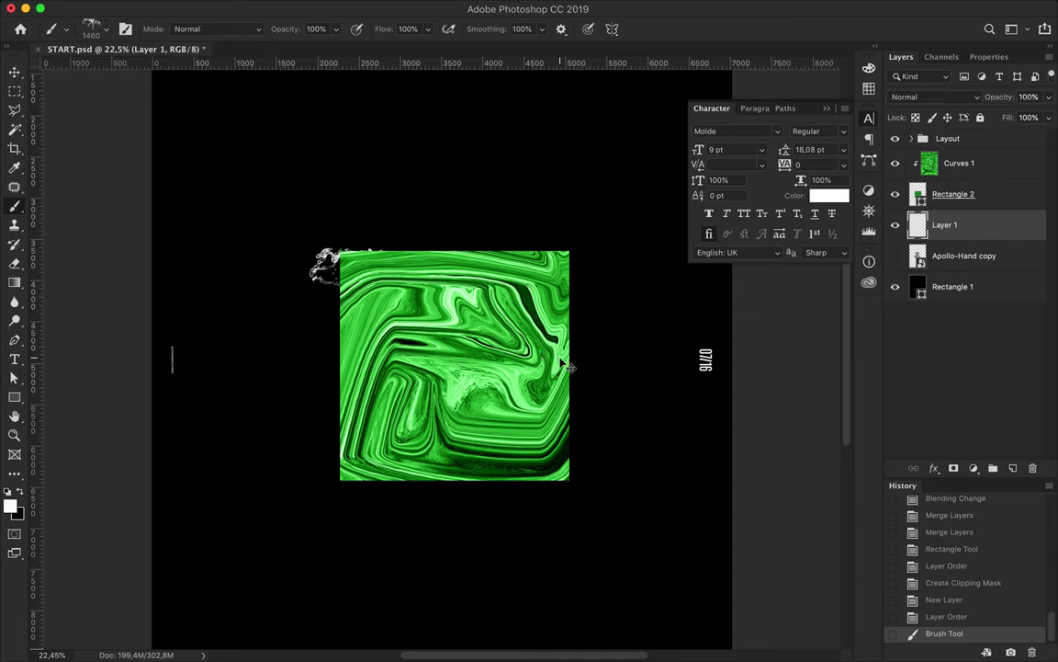
pyautogui.hotkey('ctrl', 'z')
# Stamp white WG Dust Particles around the left side of the marble square
pyautogui.click(91, 28)
pyautogui.click(112, 282)
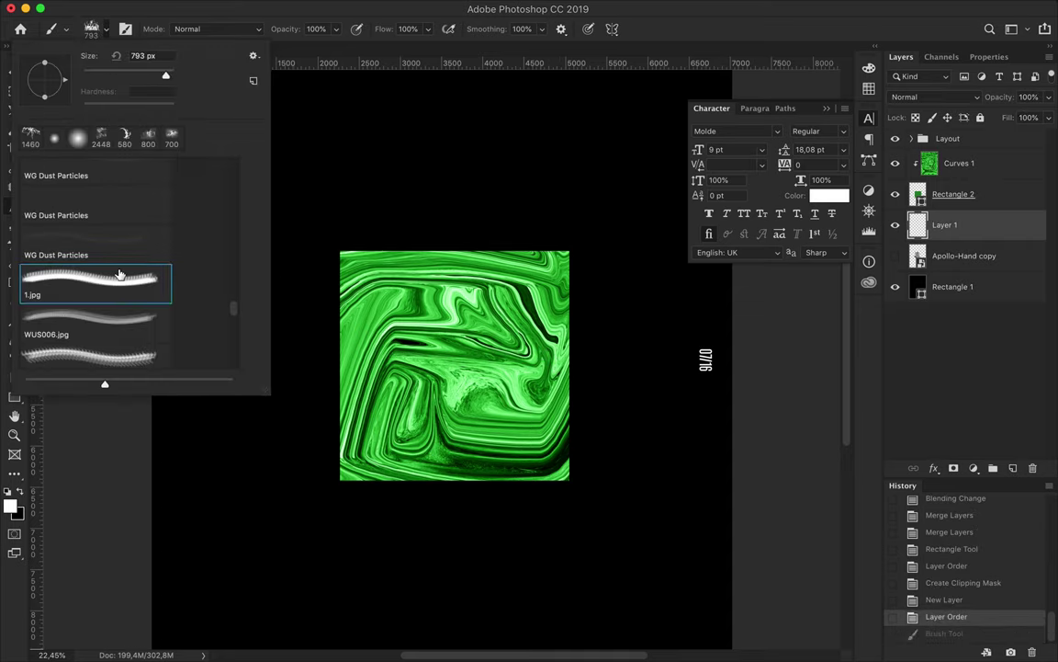
pyautogui.scroll(2, 102, 275)
pyautogui.scroll(2, 156, 224)
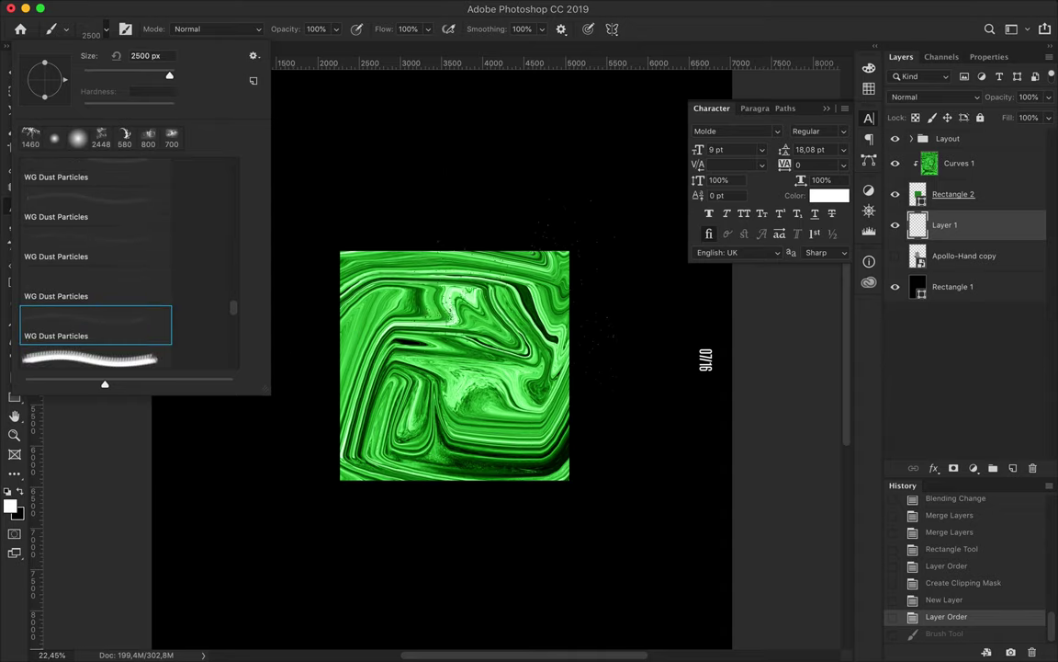
pyautogui.click(172, 360)
pyautogui.click(92, 28)
pyautogui.click(92, 275)
pyautogui.click(172, 360)
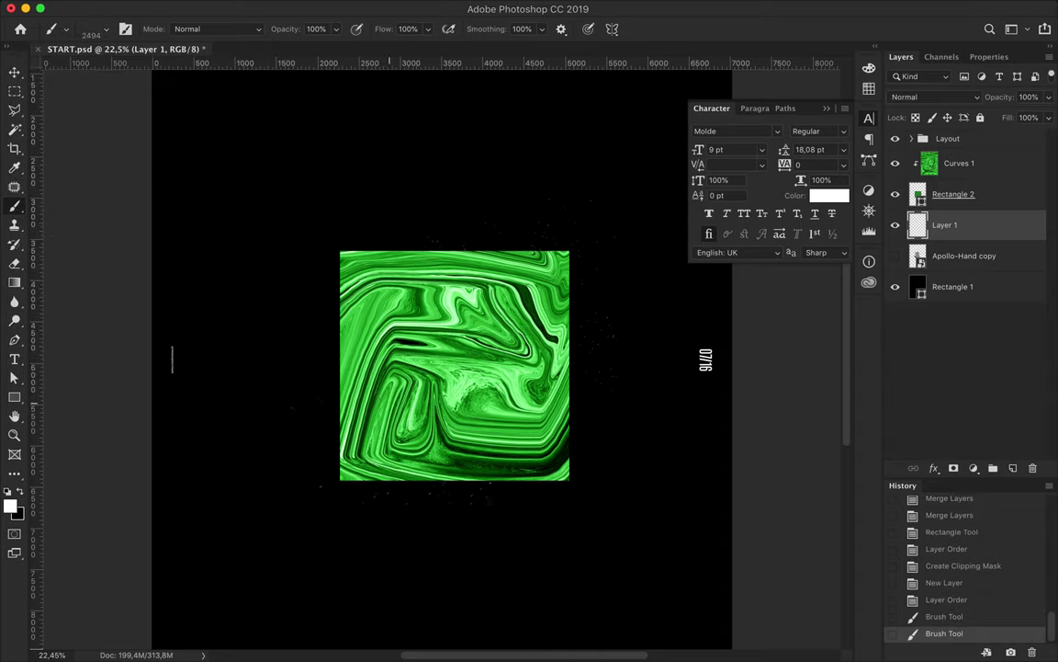
# Try a 700 px bam6 brush stroke and undo it
pyautogui.click(92, 29)
pyautogui.scroll(2, 90, 202)
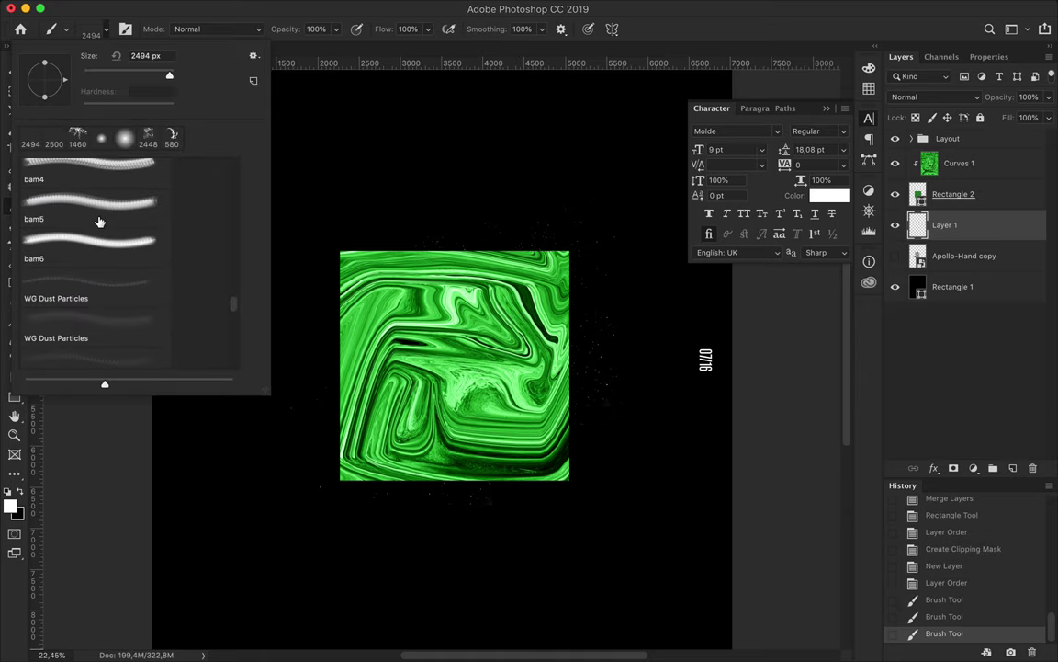
pyautogui.click(90, 197)
pyautogui.click(352, 253)
pyautogui.scroll(5, 352, 253)
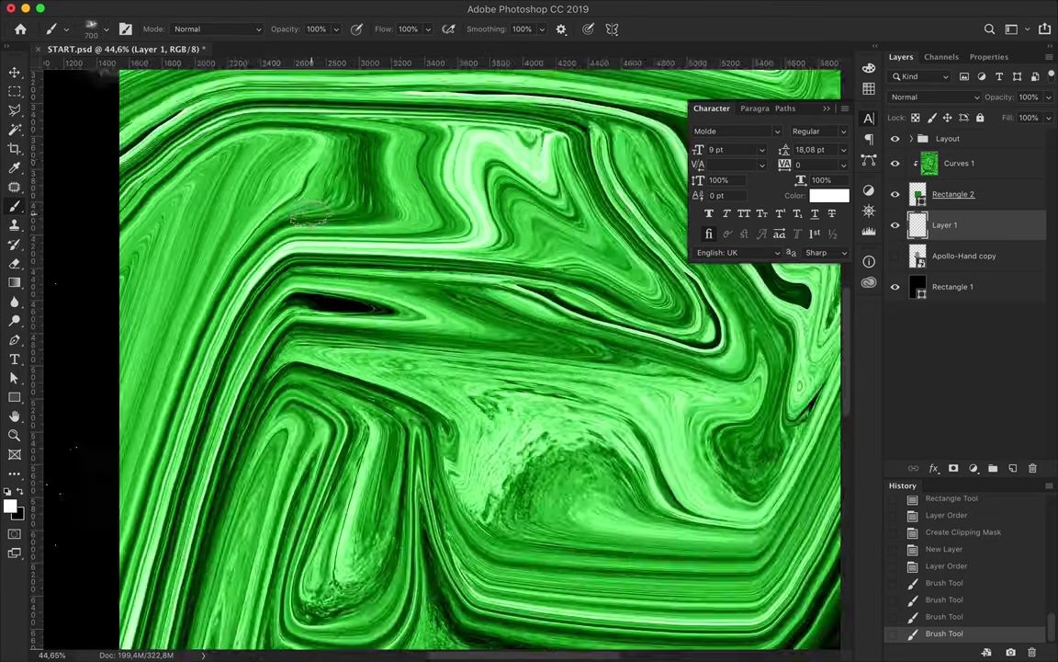
pyautogui.hotkey('ctrl', 'z')
# Switch back to WG Dust Particles presets and add more dust below the square
pyautogui.click(92, 28)
pyautogui.click(92, 237)
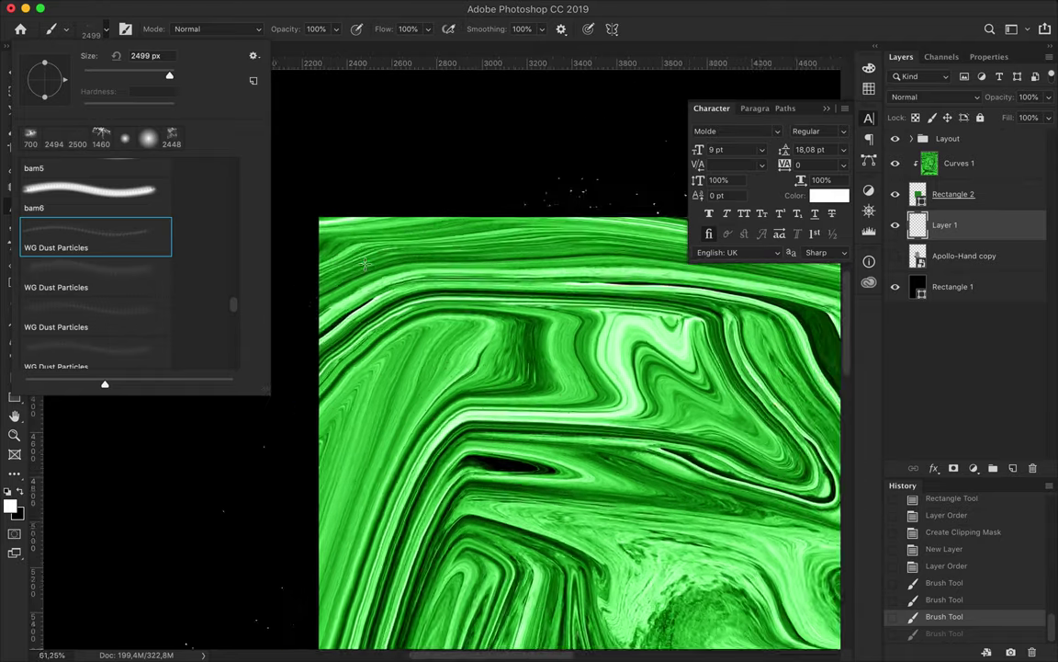
pyautogui.scroll(-5, 468, 118)
pyautogui.click(381, 386)
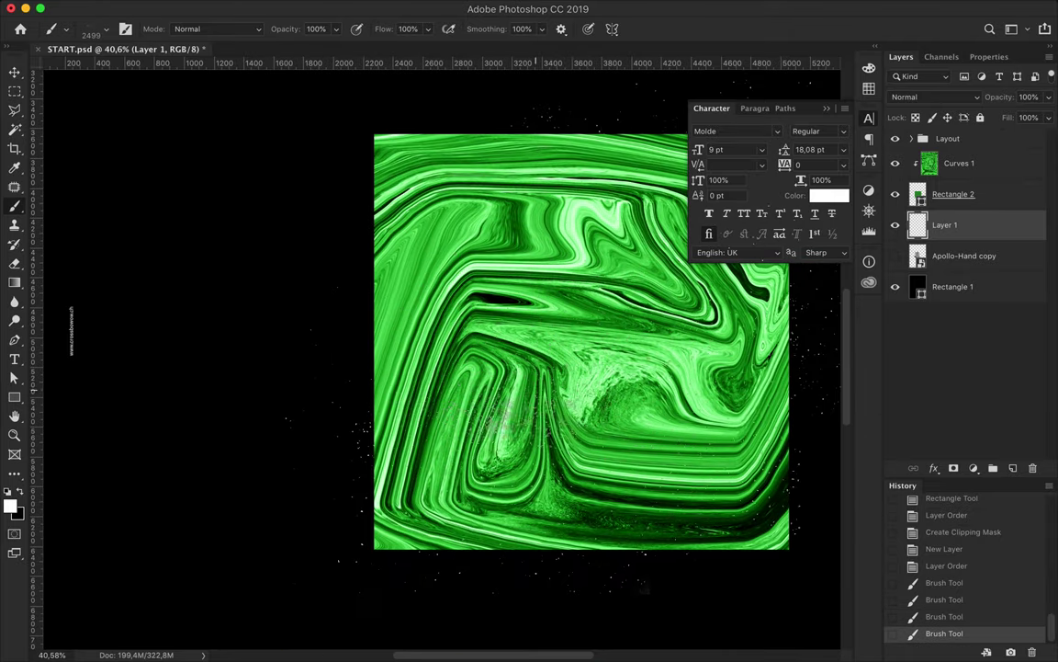
pyautogui.hscroll(5, 368, 395)
pyautogui.scroll(3, 368, 395)
pyautogui.click(92, 28)
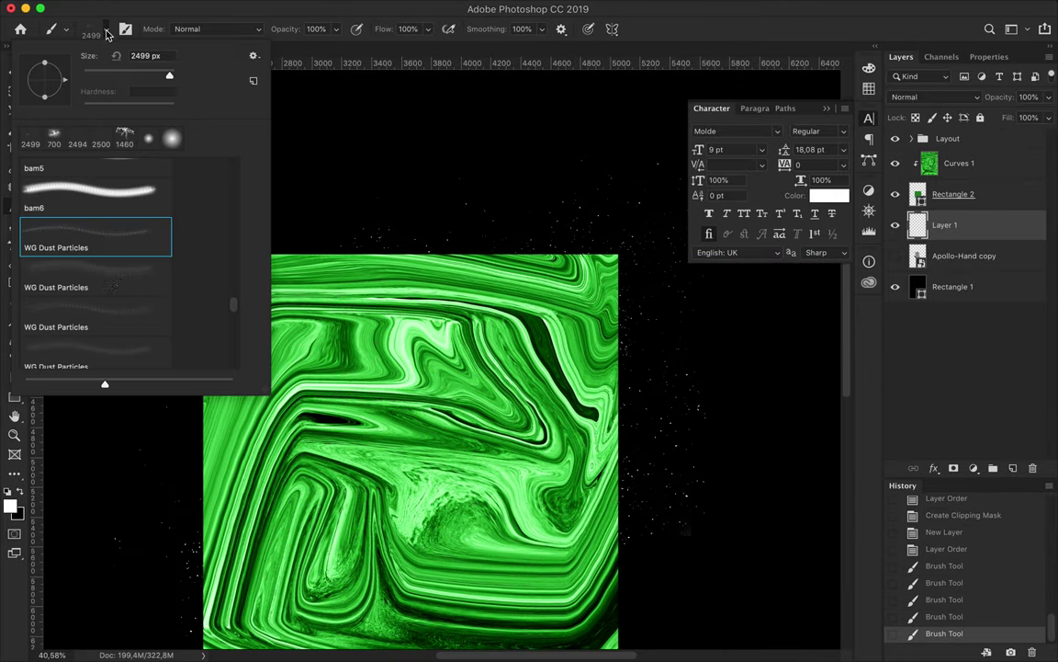
pyautogui.click(101, 275)
pyautogui.click(92, 315)
pyautogui.scroll(-2, 442, 355)
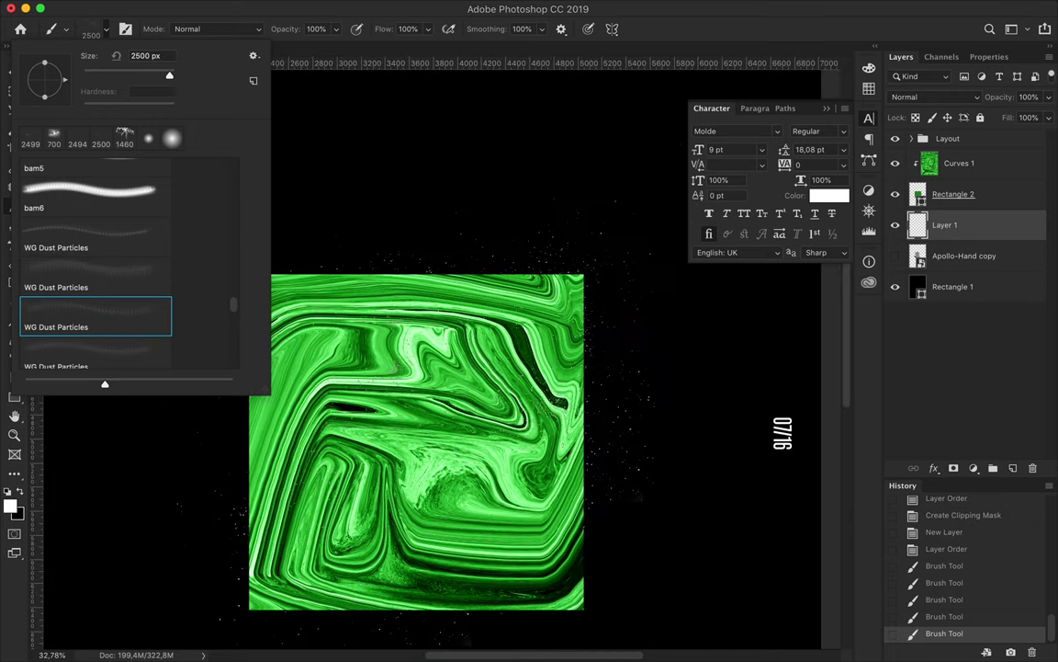
pyautogui.click(453, 405)
# Stamp more white dust to the right of and above the green square
pyautogui.click(91, 28)
pyautogui.click(95, 276)
pyautogui.click(98, 344)
pyautogui.click(521, 367)
pyautogui.click(441, 216)
# Try another dust preset at the square's upper right, undo it, and add empty Layer 2
pyautogui.click(92, 31)
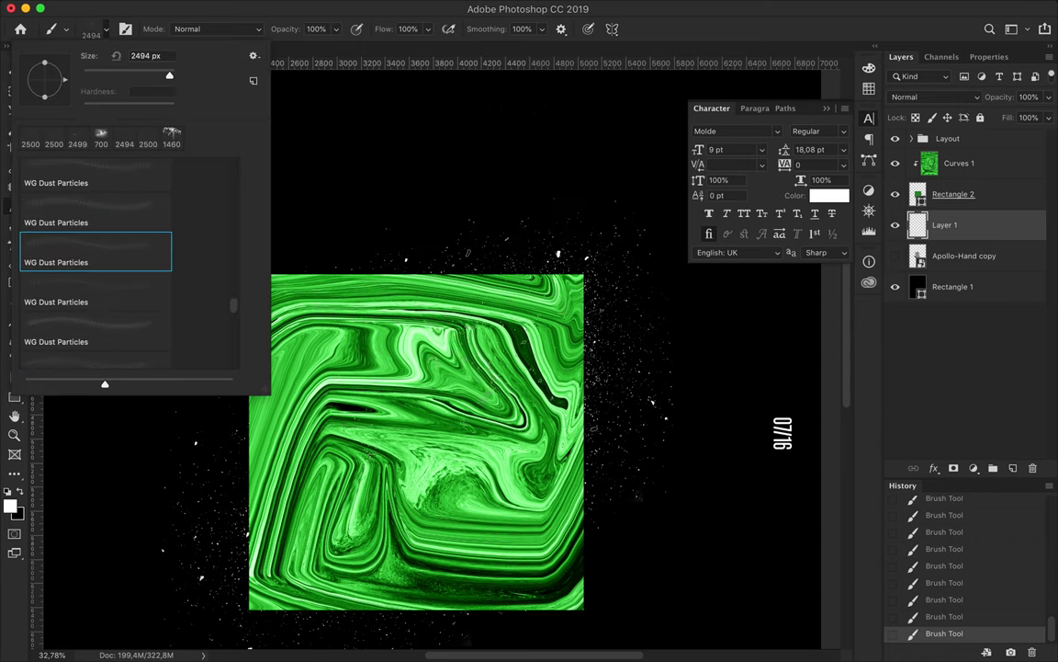
pyautogui.press('Escape')
pyautogui.scroll(-5, 423, 367)
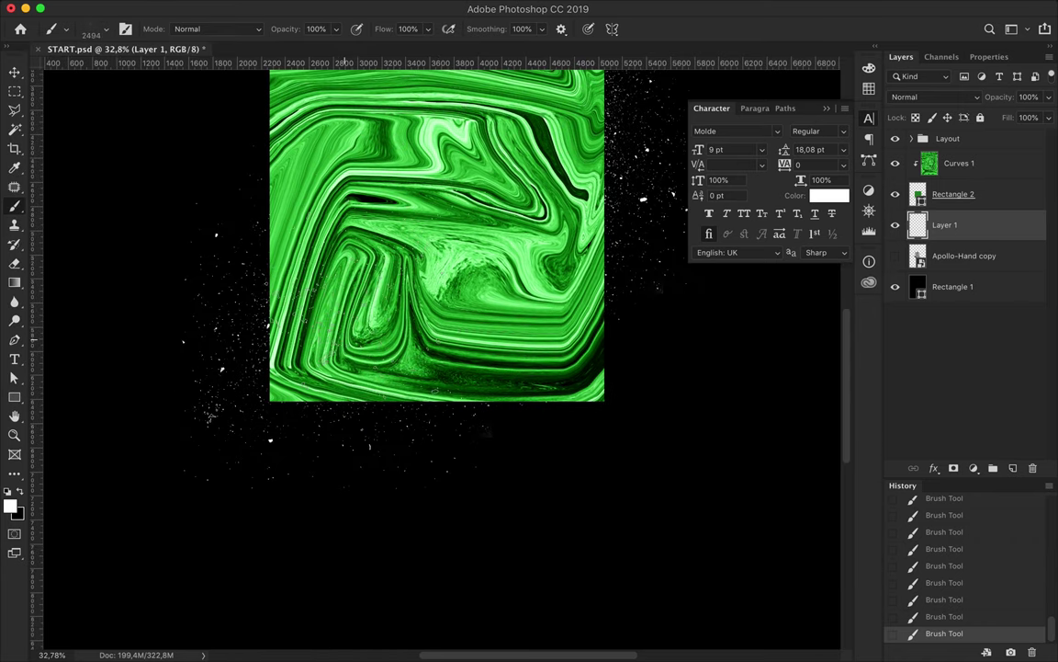
pyautogui.click(108, 20)
pyautogui.click(120, 286)
pyautogui.scroll(3, 423, 295)
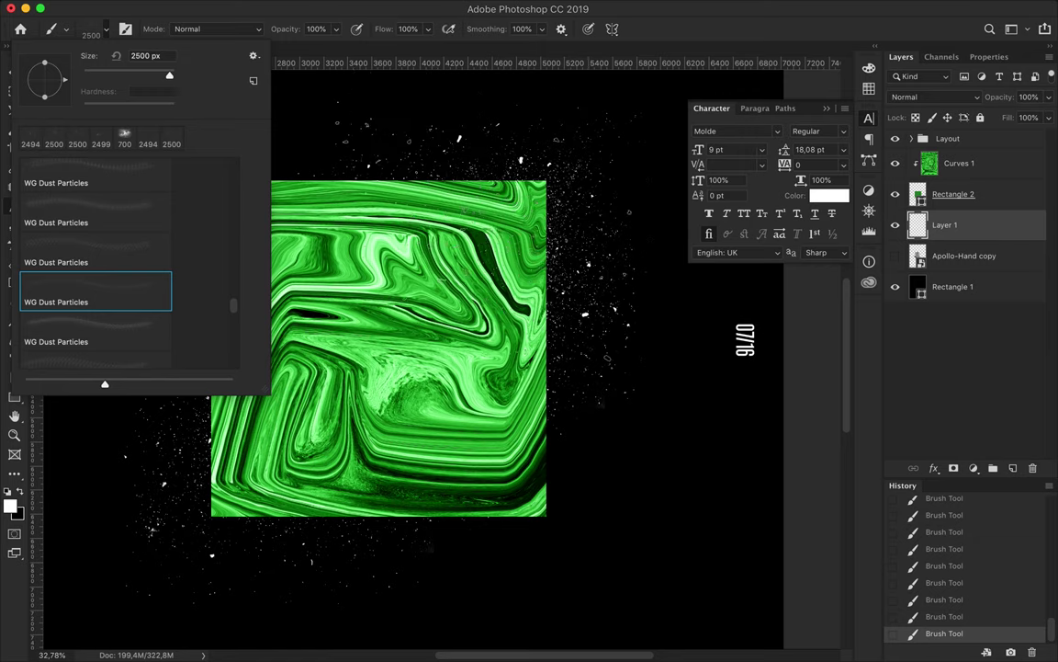
pyautogui.press('Return')
pyautogui.click(92, 37)
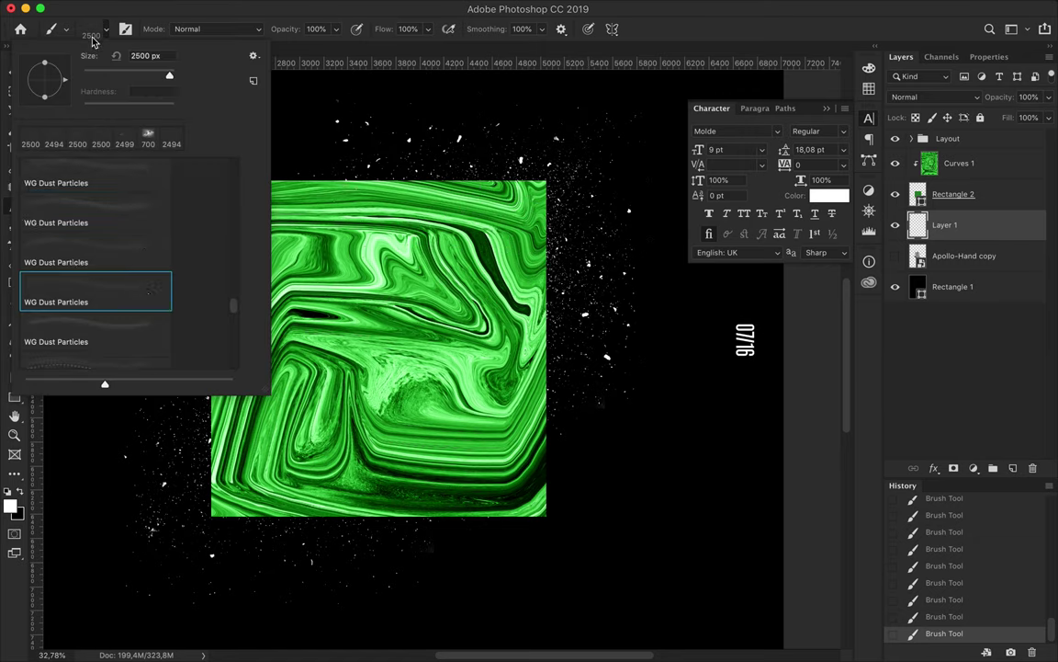
pyautogui.press('Return')
pyautogui.click(588, 160)
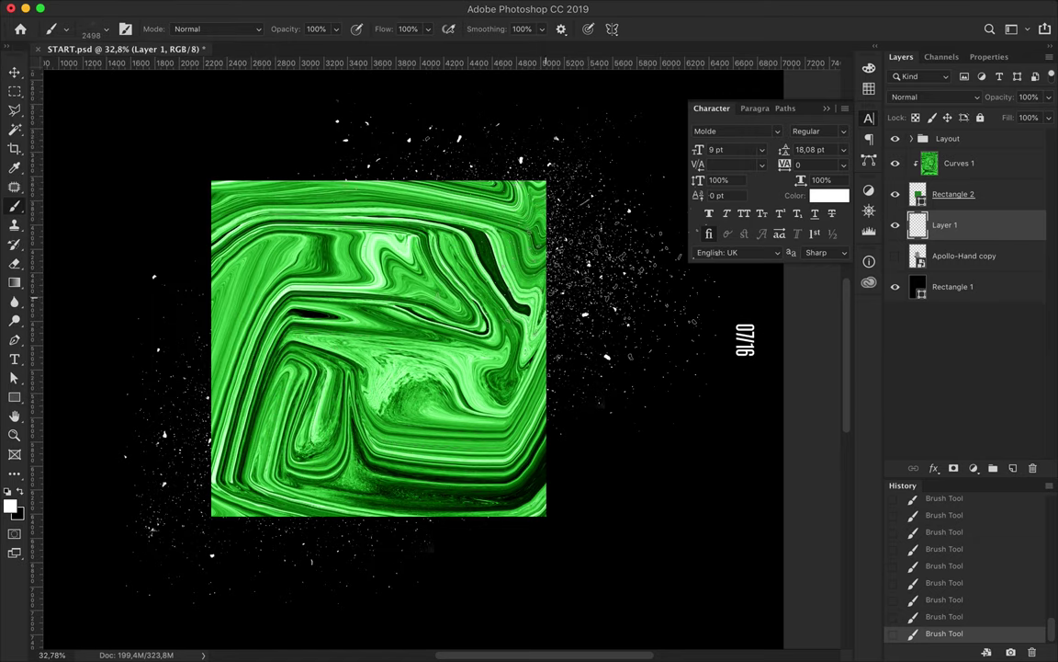
pyautogui.hotkey('ctrl', 'z')
pyautogui.click(1013, 469)
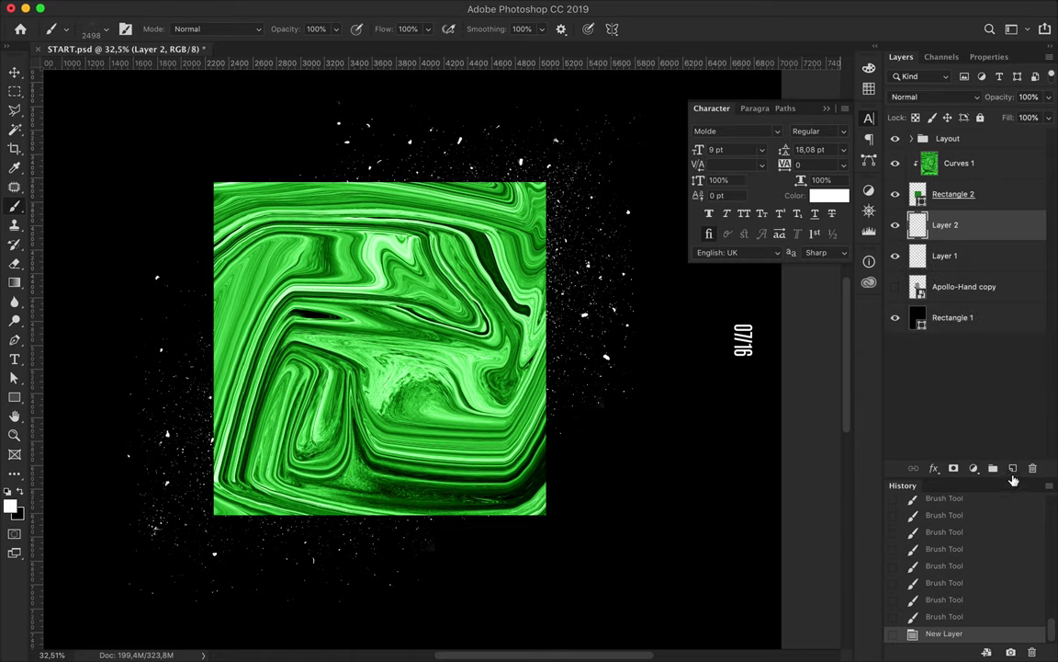
# Try the GM Ink Wash and 1185 px brush presets, undoing a white test stroke
pyautogui.click(93, 37)
pyautogui.scroll(-5, 92, 230)
pyautogui.scroll(-5, 92, 229)
pyautogui.click(91, 237)
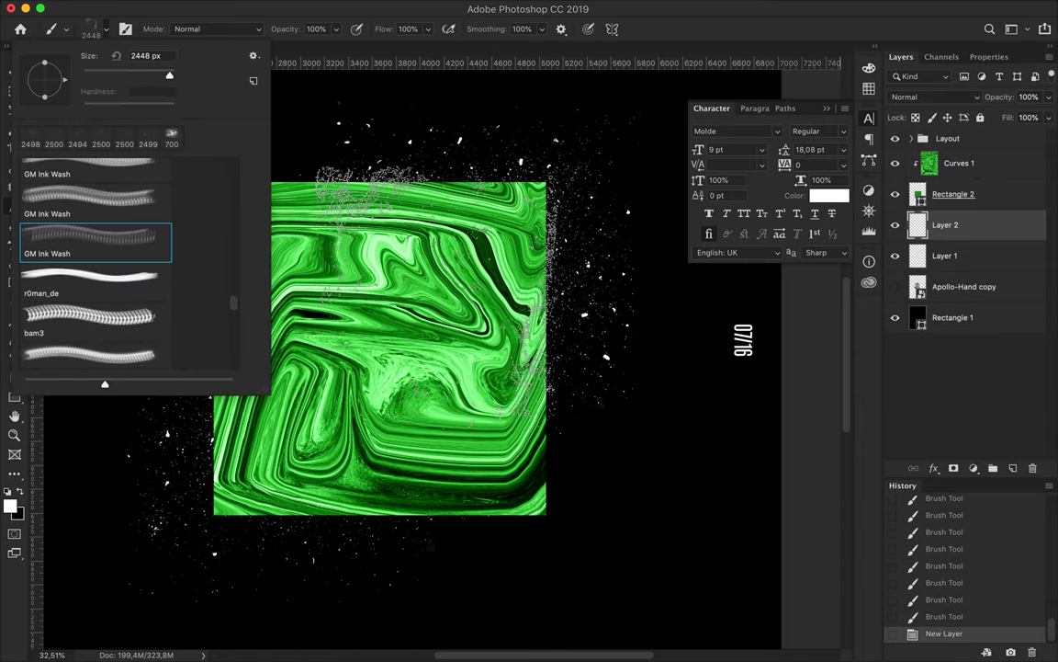
pyautogui.scroll(2, 92, 276)
pyautogui.scroll(-1, 101, 266)
pyautogui.scroll(2, 93, 305)
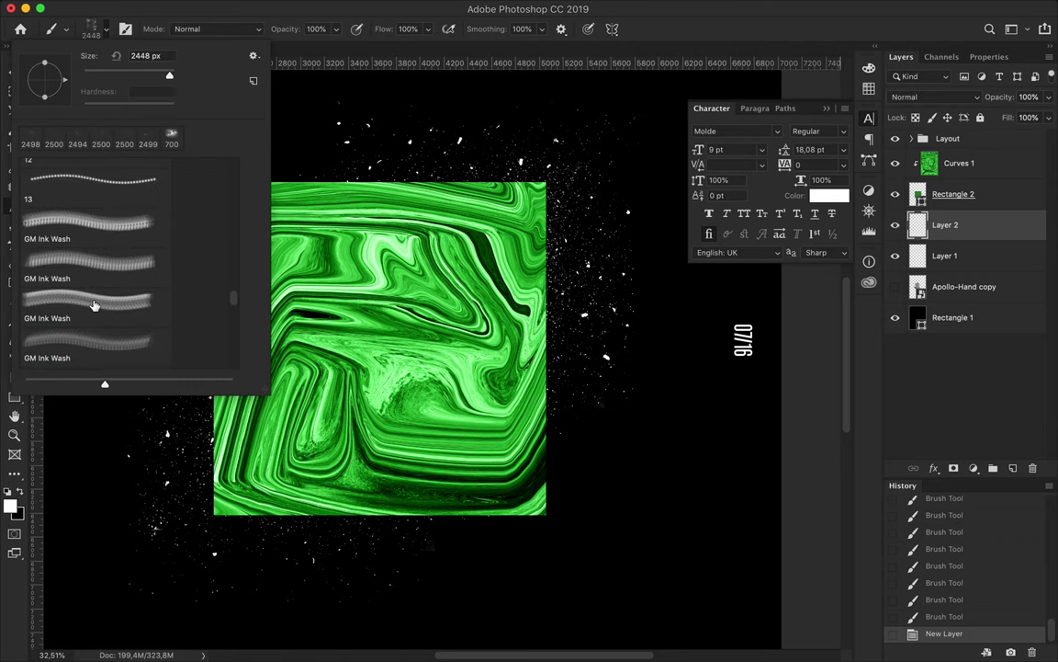
pyautogui.scroll(-2, 92, 267)
pyautogui.click(87, 268)
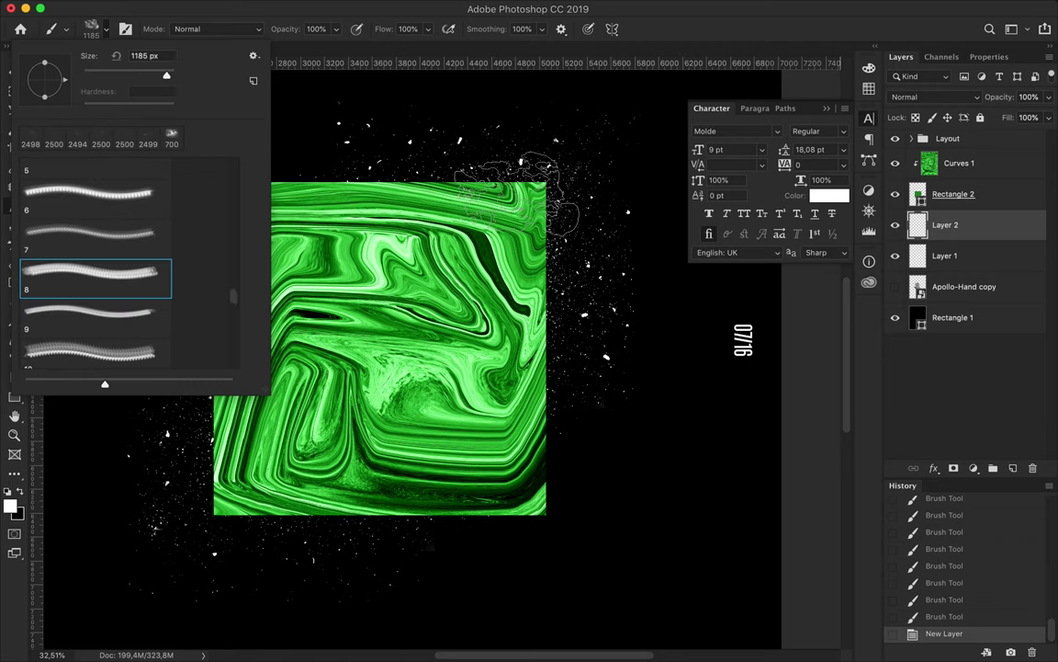
pyautogui.moveTo(478, 170); pyautogui.dragTo(566, 216)
pyautogui.hotkey('ctrl', 'z')
# Compare the Encre brute, Pastel léger allongé and Fractal1b.jpg presets, settling on rough brush 14 at 5000 px
pyautogui.click(99, 28)
pyautogui.scroll(-3, 104, 255)
pyautogui.scroll(-2, 104, 255)
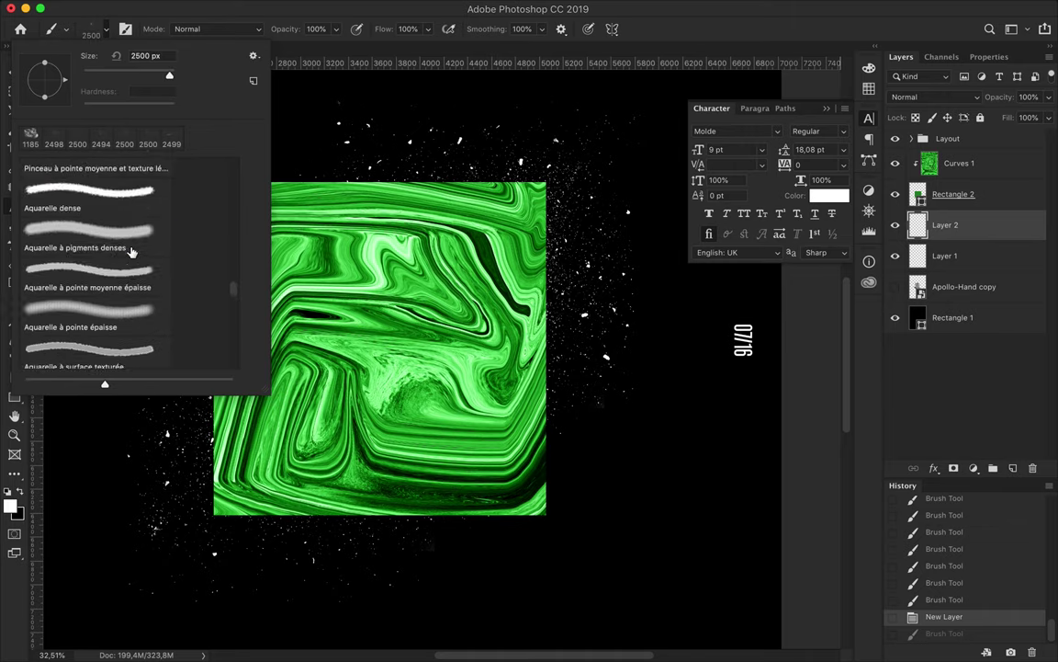
pyautogui.scroll(2, 131, 253)
pyautogui.click(101, 265)
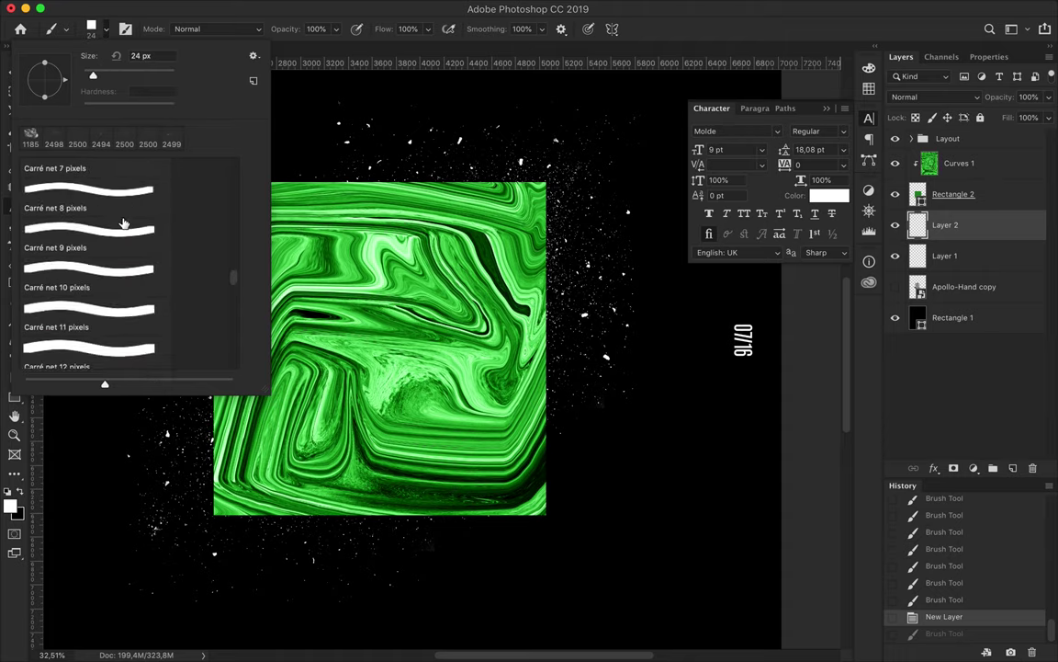
pyautogui.scroll(4, 118, 235)
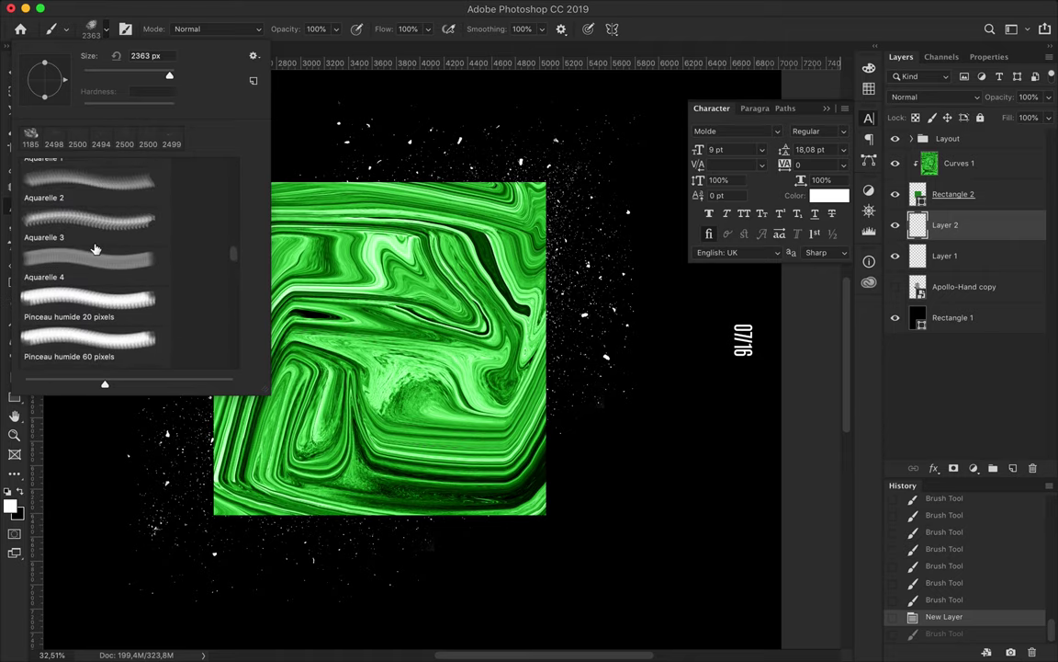
pyautogui.click(95, 264)
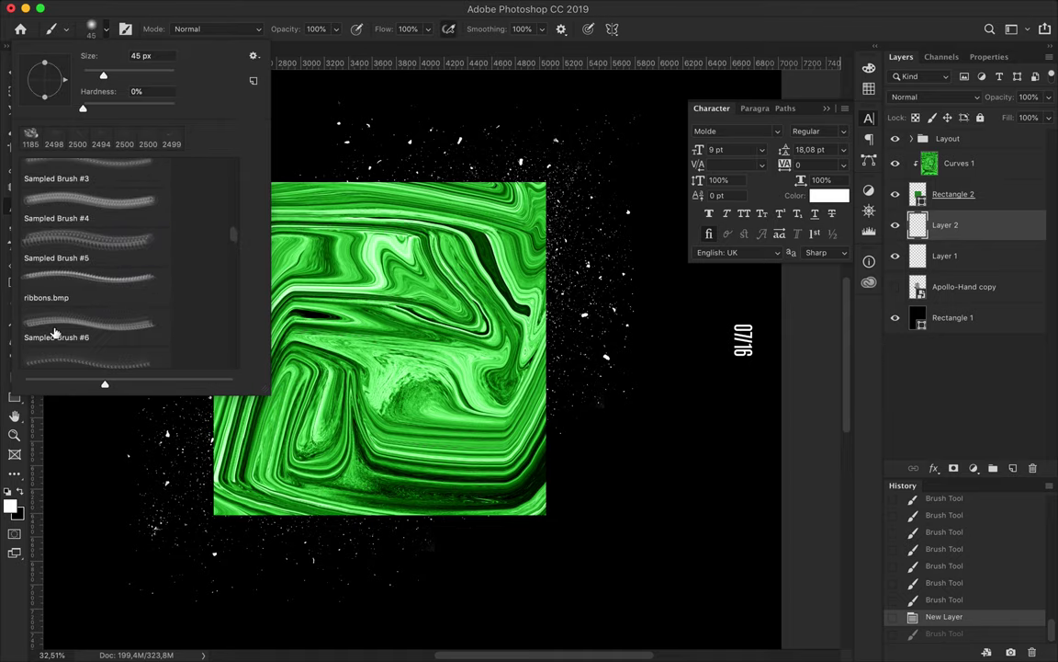
pyautogui.scroll(2, 136, 229)
pyautogui.click(135, 225)
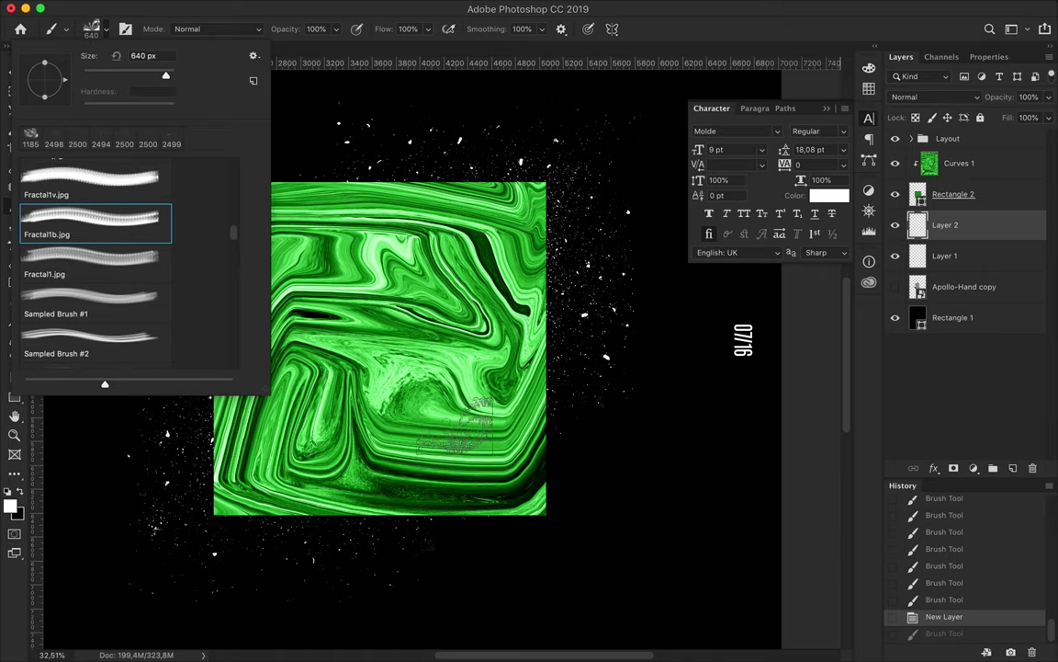
pyautogui.scroll(3, 124, 238)
pyautogui.scroll(3, 109, 261)
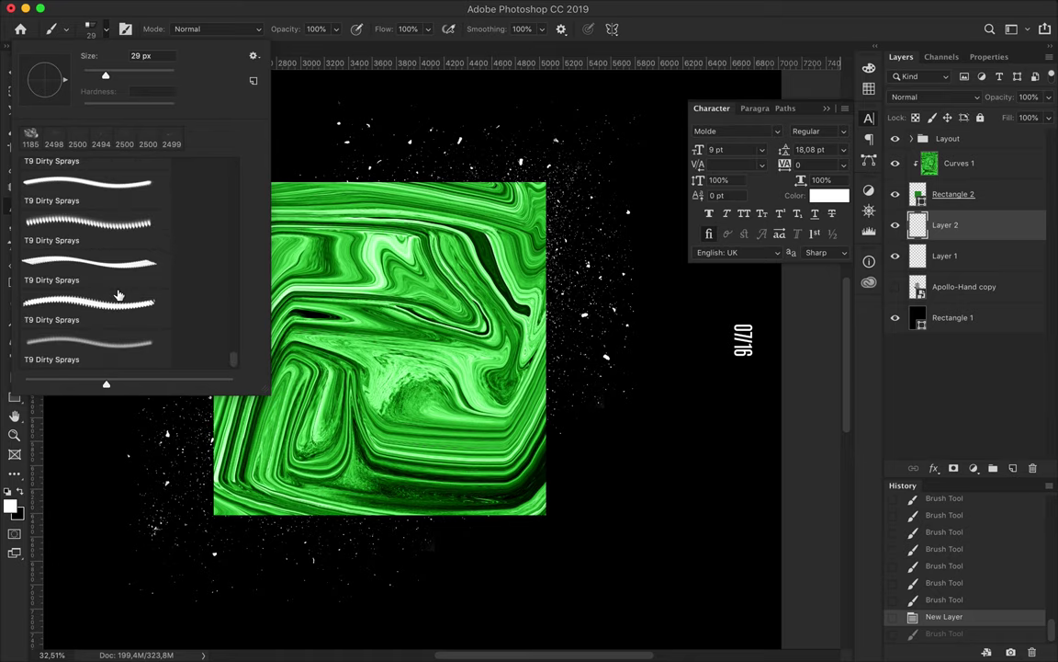
pyautogui.scroll(-4, 423, 358)
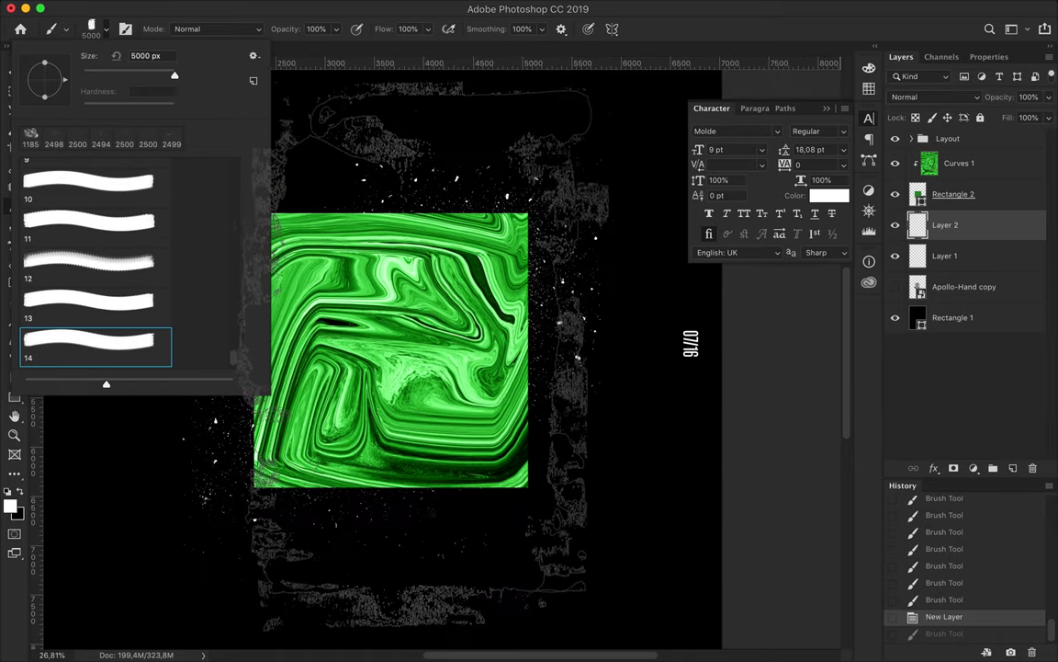
# Paint a large white grunge patch, duplicate and merge it, and delete its left part
pyautogui.click(444, 354)
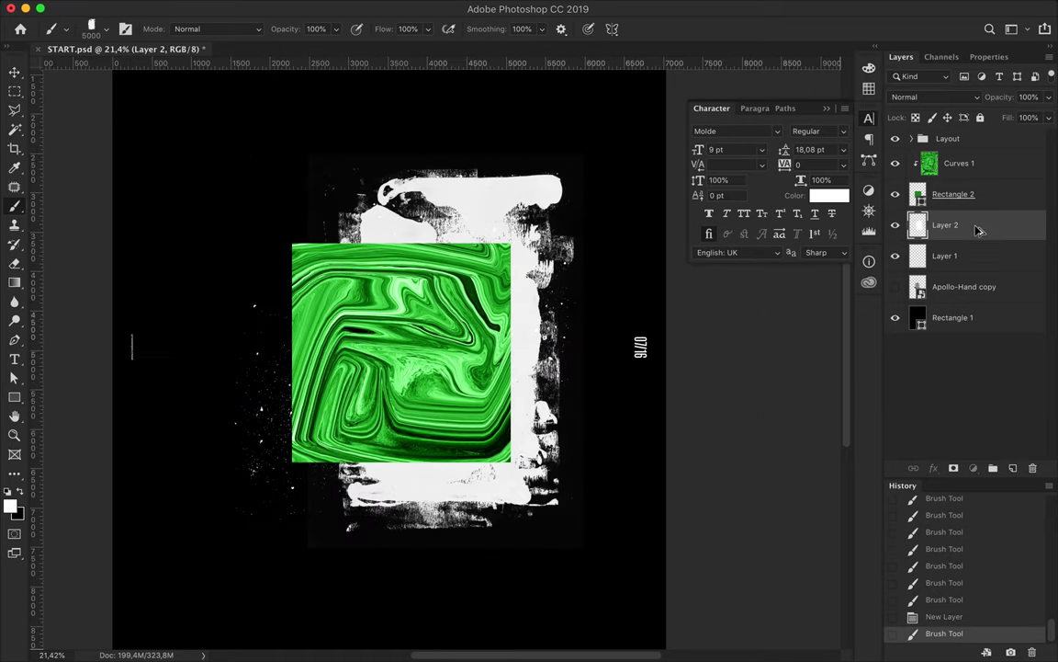
pyautogui.moveTo(975, 236); pyautogui.dragTo(976, 227)
pyautogui.hotkey('ctrl', 'e')
pyautogui.press('m')
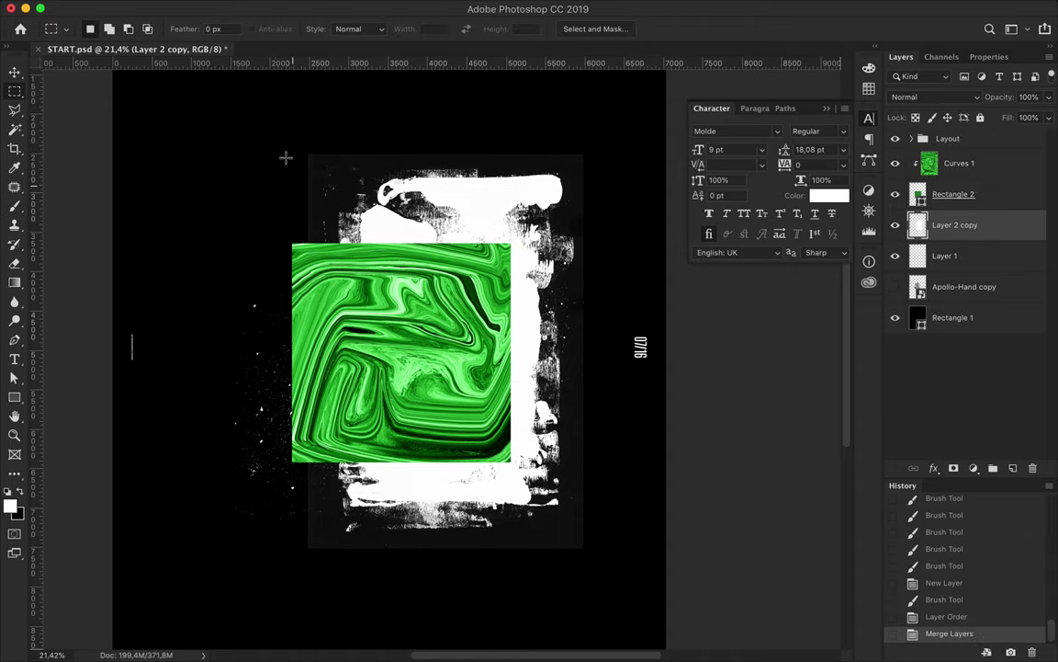
pyautogui.moveTo(531, 578); pyautogui.dragTo(519, 589)
pyautogui.press('Delete')
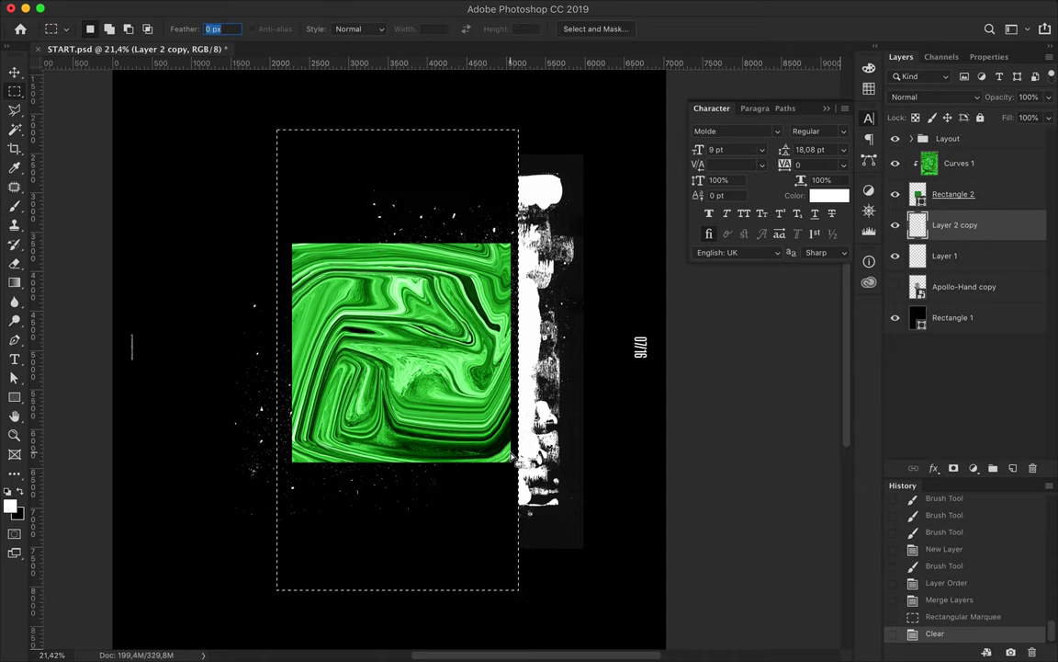
pyautogui.press('v')
# Free-transform the remaining white strip, shrinking it and moving it down taller
pyautogui.hotkey('ctrl', 't')
pyautogui.moveTo(582, 549); pyautogui.dragTo(558, 399)
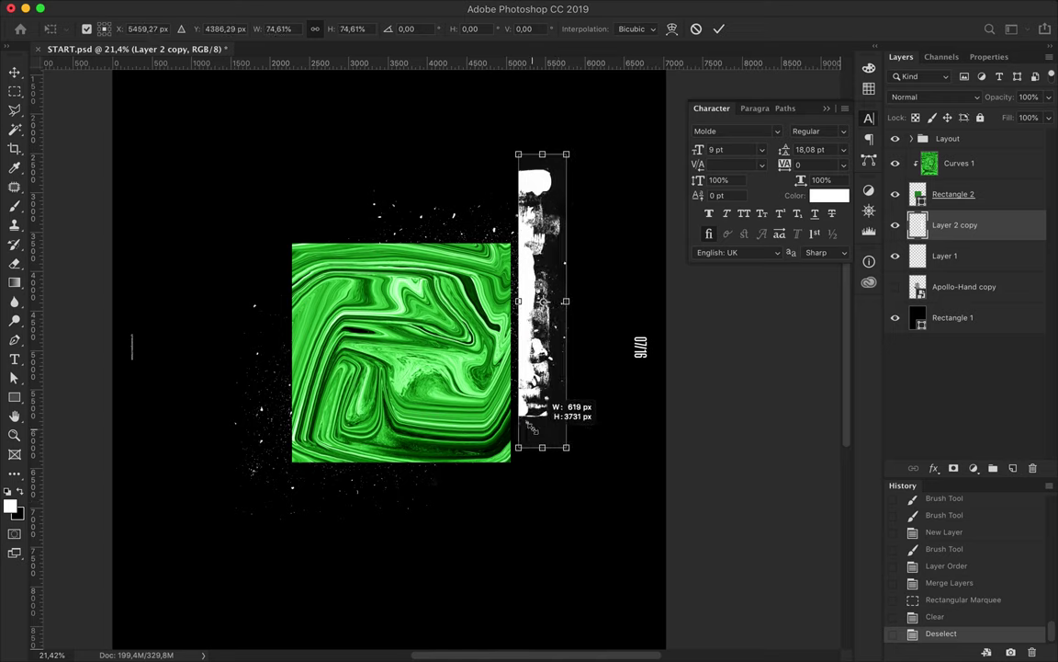
pyautogui.moveTo(505, 429)
pyautogui.mouseDown()
pyautogui.moveTo(497, 496)
pyautogui.moveTo(528, 477)
pyautogui.moveTo(527, 488)
pyautogui.mouseUp()
pyautogui.scroll(3, 527, 488)
pyautogui.scroll(3, 527, 488)
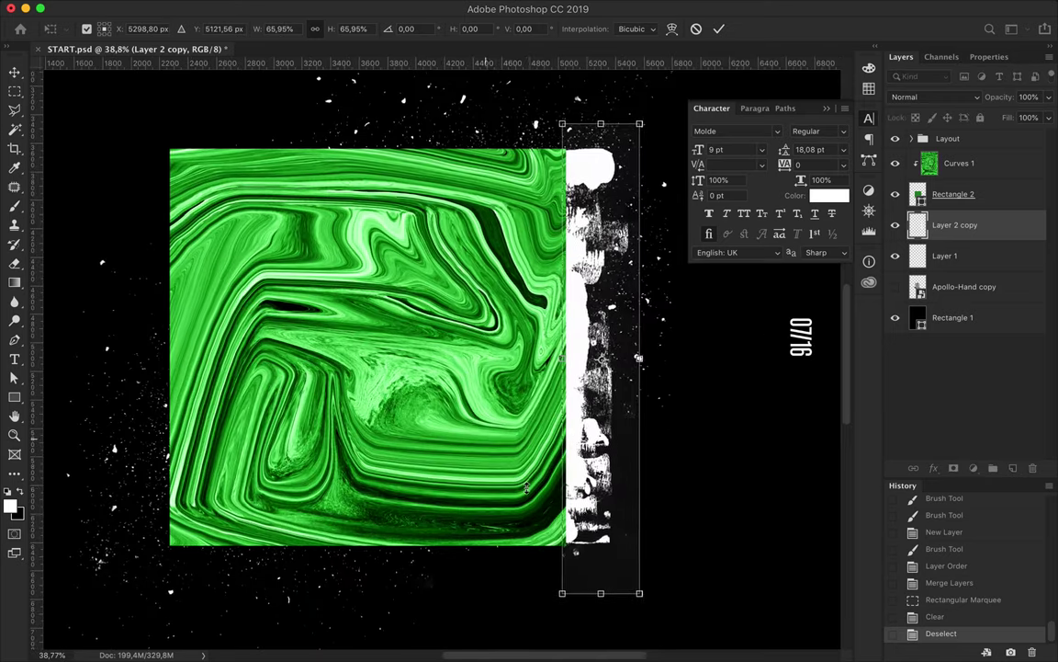
pyautogui.scroll(4, 526, 488)
pyautogui.scroll(-5, 527, 488)
pyautogui.hscroll(5, 527, 488)
# Stretch the strip's ends and nudge it left to hug the square's right edge at 66.58%
pyautogui.moveTo(472, 511); pyautogui.dragTo(472, 520)
pyautogui.scroll(10, 473, 520)
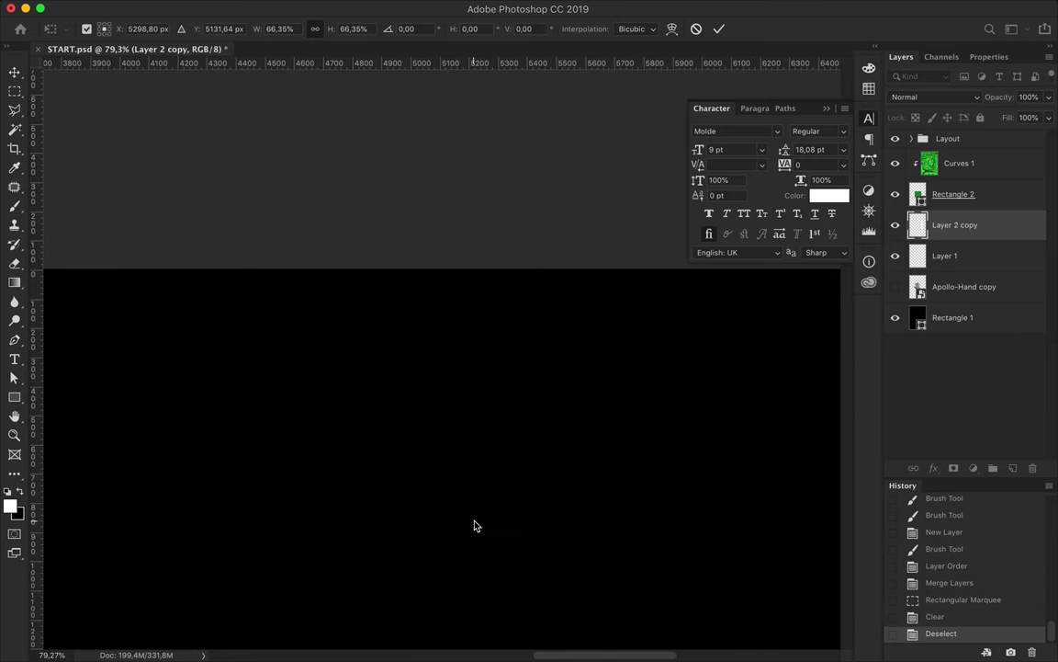
pyautogui.scroll(-3, 473, 522)
pyautogui.hscroll(-2, 472, 521)
pyautogui.moveTo(549, 233); pyautogui.dragTo(549, 228)
pyautogui.moveTo(498, 326); pyautogui.dragTo(472, 337)
pyautogui.hotkey('ctrl', '0')
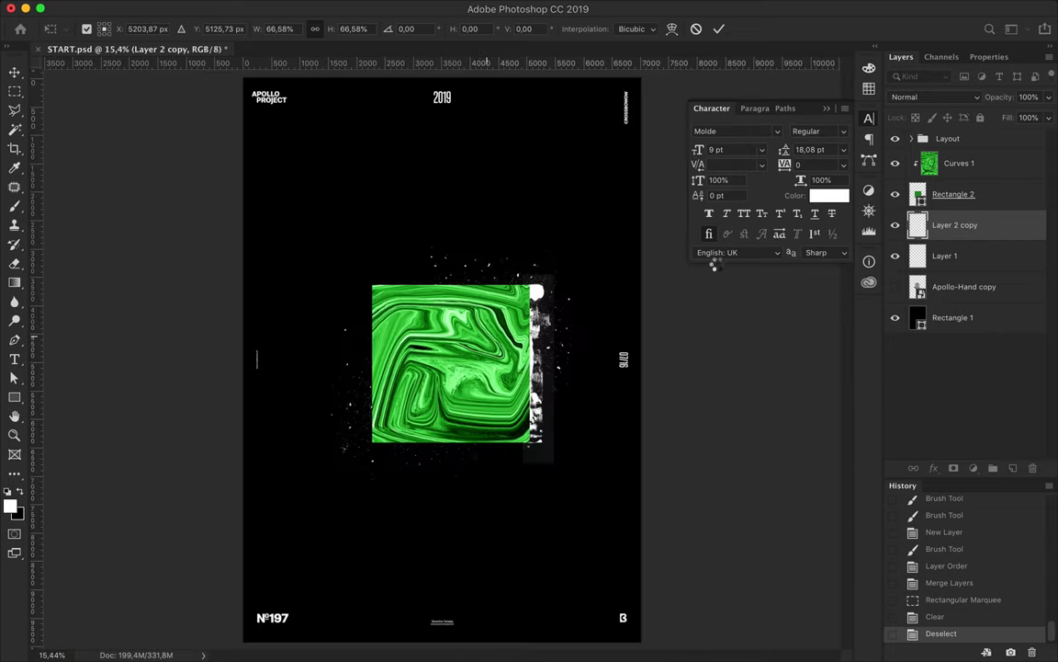
pyautogui.press('Return')
pyautogui.keyDown('ctrl'); pyautogui.click(961, 204); pyautogui.keyUp('ctrl')
# Rasterize Layer 2 copy and Rectangle 2 and combine them into a smart object
pyautogui.click(956, 225)
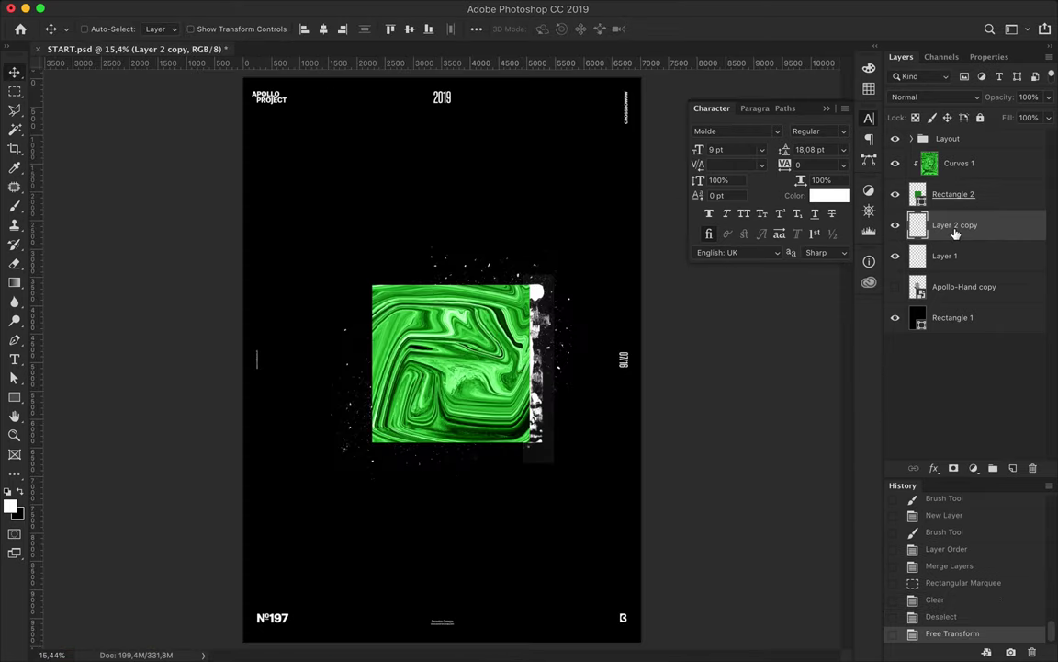
pyautogui.rightClick(957, 225)
pyautogui.click(850, 217)
pyautogui.rightClick(993, 225)
pyautogui.click(882, 275)
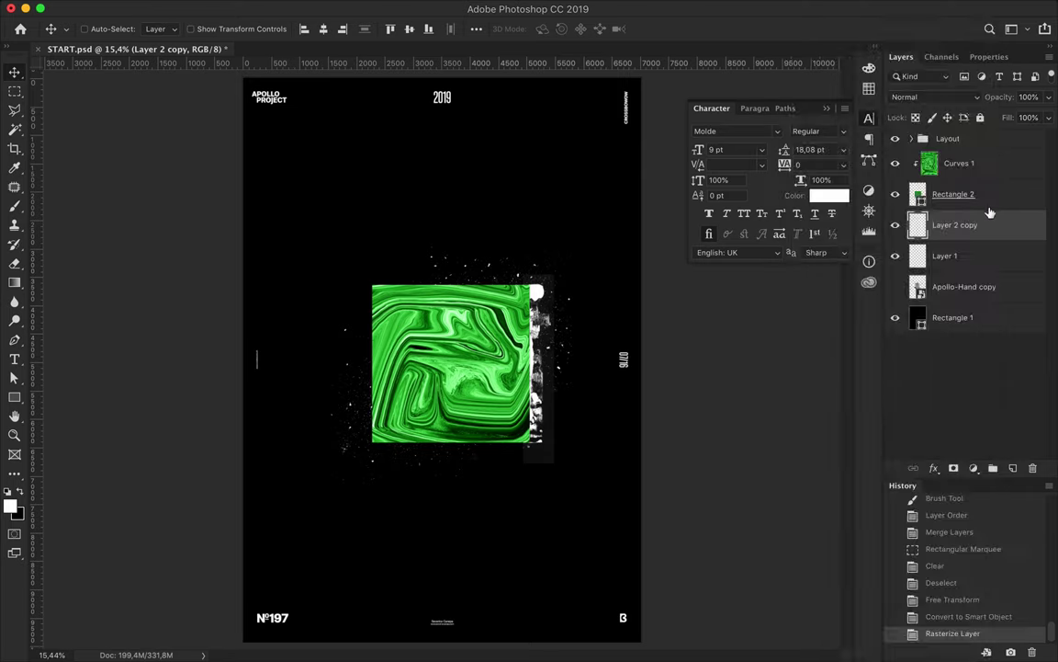
pyautogui.rightClick(995, 208)
pyautogui.click(868, 236)
pyautogui.rightClick(988, 196)
pyautogui.click(883, 220)
# Convert Rectangle 2 and Layer 1 into a smart object and save the document
pyautogui.scroll(2, 576, 292)
pyautogui.rightClick(1010, 224)
pyautogui.press('Escape')
pyautogui.keyDown('shift'); pyautogui.click(955, 194); pyautogui.keyUp('shift')
pyautogui.rightClick(1011, 194)
pyautogui.click(889, 163)
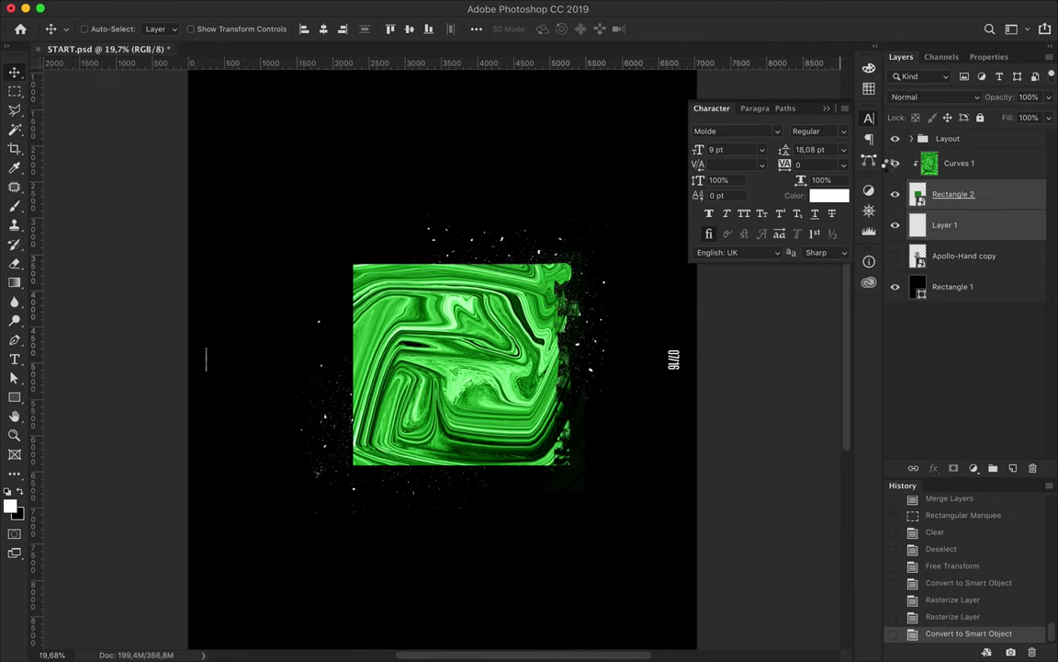
pyautogui.press('super+s')
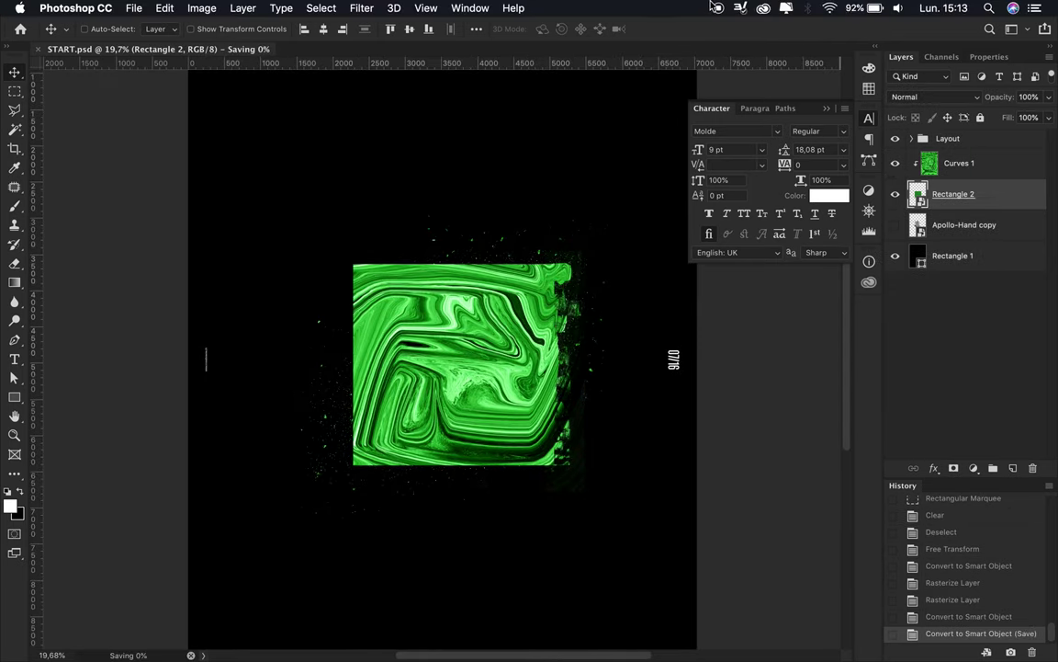
# Step back in history to before the rasterize and smart-object changes
pyautogui.press('super+alt+z')
pyautogui.press('super+alt+z')
pyautogui.press('super+alt+z')
pyautogui.press('super+alt+z')
pyautogui.press('super+alt+z')
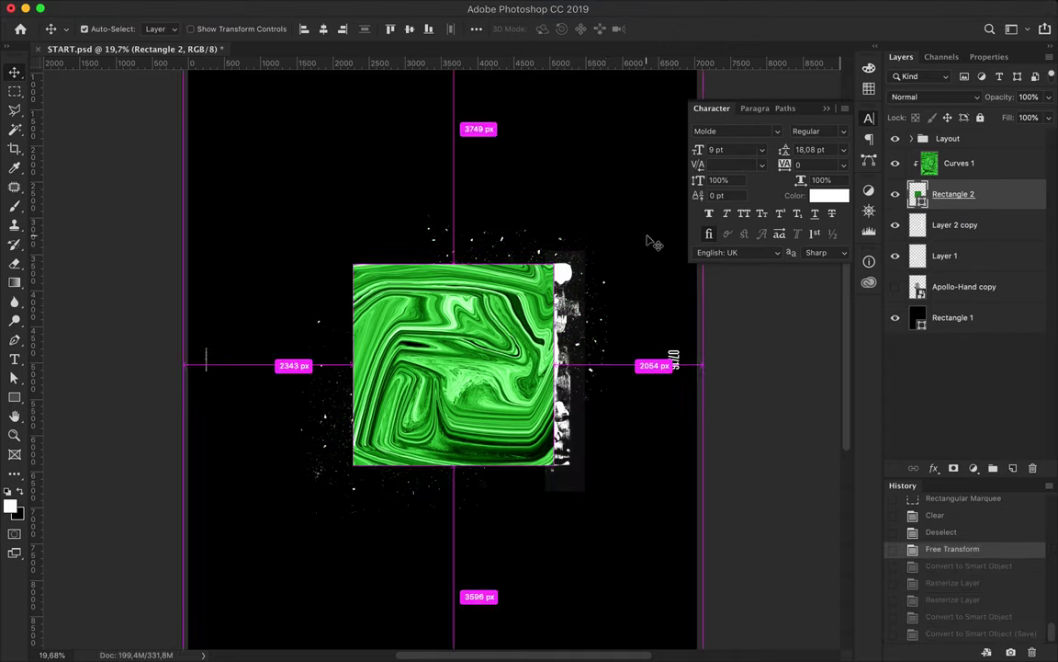
pyautogui.press('super+alt+z')
pyautogui.press('super+t')
pyautogui.press('Escape')
# Shrink Layer 2 copy's white strip to 40.10% against the square's edge and add a new layer beneath
pyautogui.click(617, 224)
pyautogui.press('super+t')
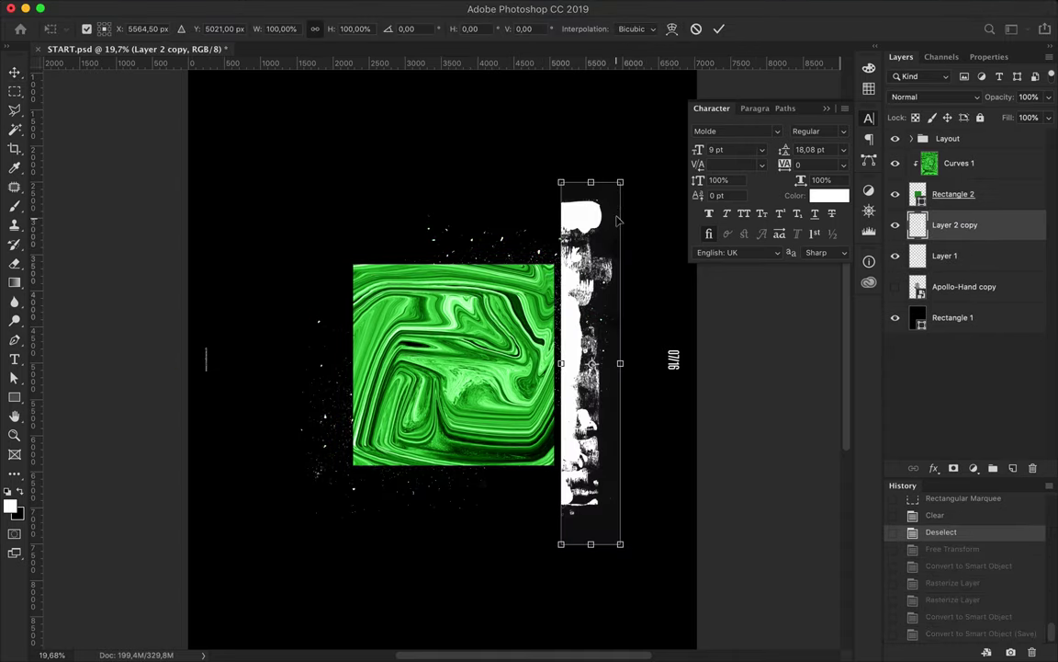
pyautogui.moveTo(591, 543); pyautogui.dragTo(563, 395)
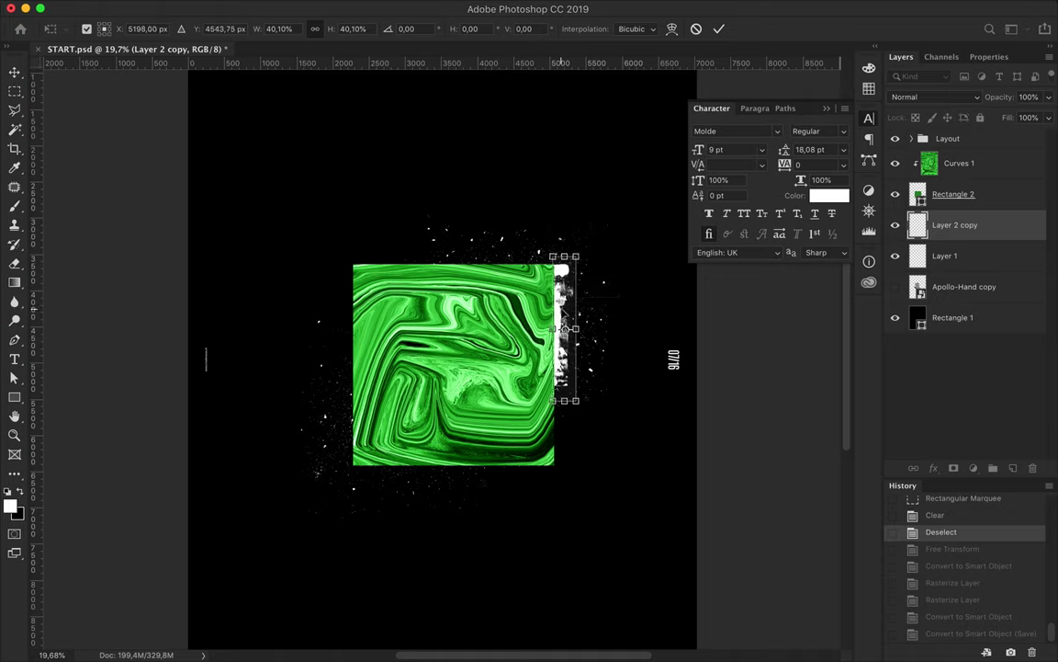
pyautogui.press('Return')
pyautogui.moveTo(564, 298); pyautogui.dragTo(559, 296)
pyautogui.click(1013, 467)
pyautogui.moveTo(956, 145); pyautogui.dragTo(972, 254)
# Stamp a large white grunge brush, merge it down, and clear everything outside the layer's shape
pyautogui.press('b')
pyautogui.click(391, 321)
pyautogui.hotkey('ctrl', 'e')
pyautogui.keyDown('ctrl'); pyautogui.click(917, 224); pyautogui.keyUp('ctrl')
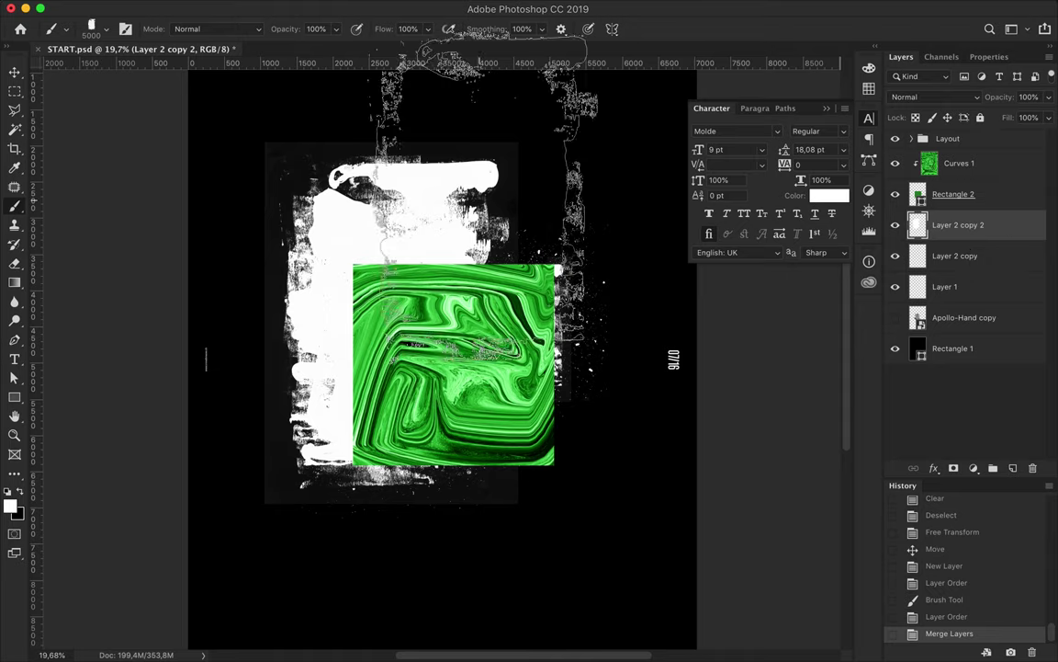
pyautogui.hotkey('ctrl', 'shift', 'i')
pyautogui.press('Delete')
pyautogui.hotkey('ctrl', 'd')
# Trim the stamp and scale it into a slim strip against the square's left edge
pyautogui.press('m')
pyautogui.moveTo(561, 547); pyautogui.dragTo(562, 546)
pyautogui.press('Delete')
pyautogui.hotkey('ctrl', 'd')
pyautogui.press('v')
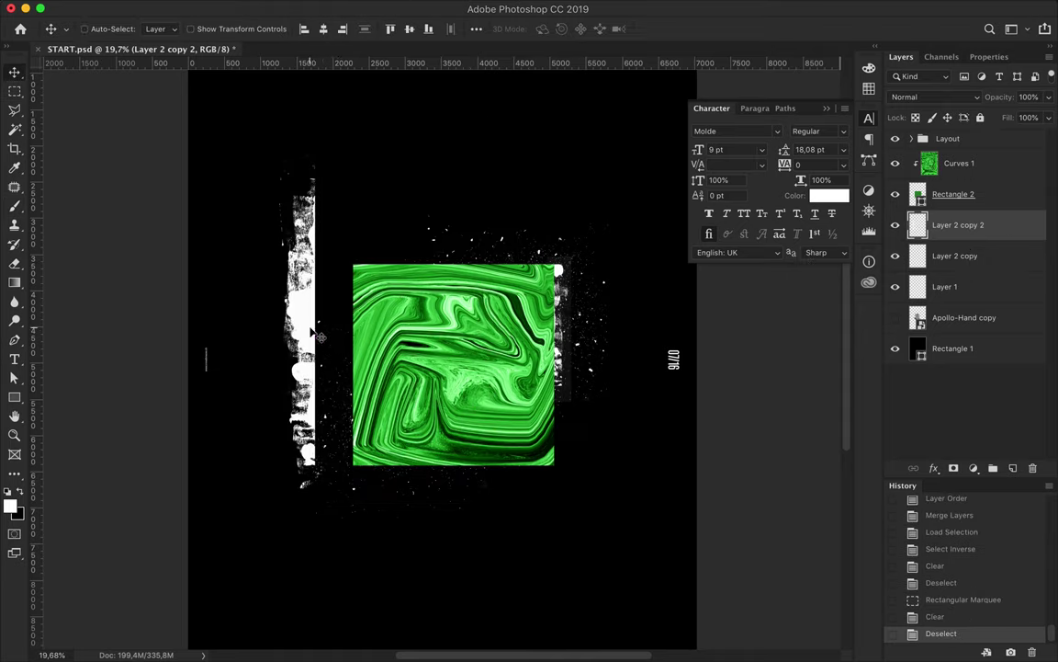
pyautogui.hotkey('ctrl', 't')
pyautogui.moveTo(295, 354)
pyautogui.mouseDown()
pyautogui.moveTo(323, 346)
pyautogui.moveTo(362, 382)
pyautogui.mouseUp()
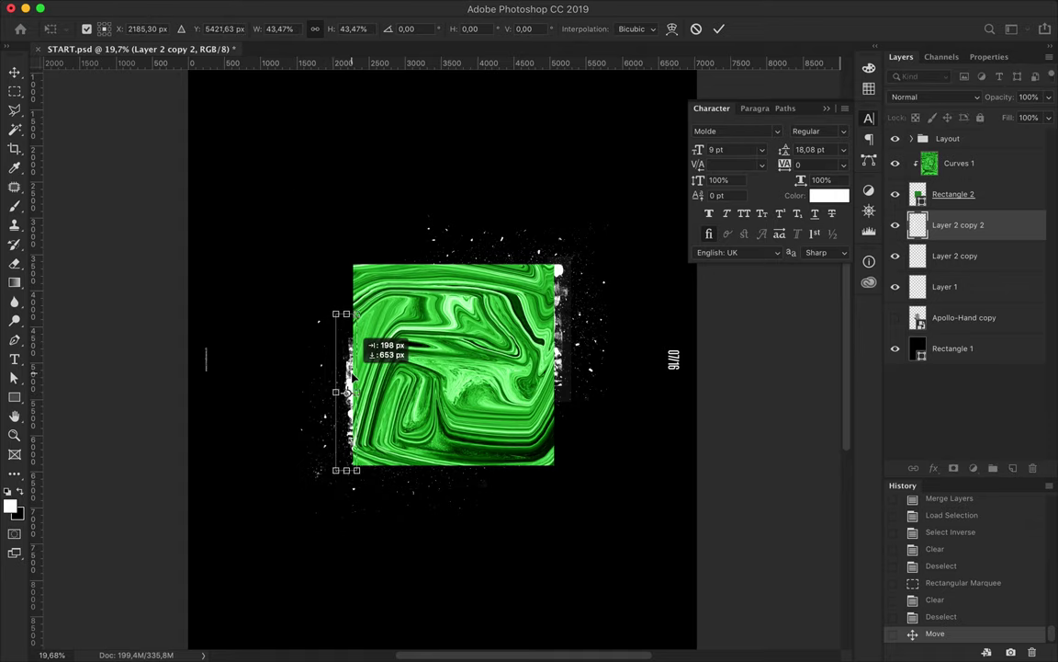
pyautogui.press('Return')
pyautogui.moveTo(388, 404); pyautogui.dragTo(358, 396)
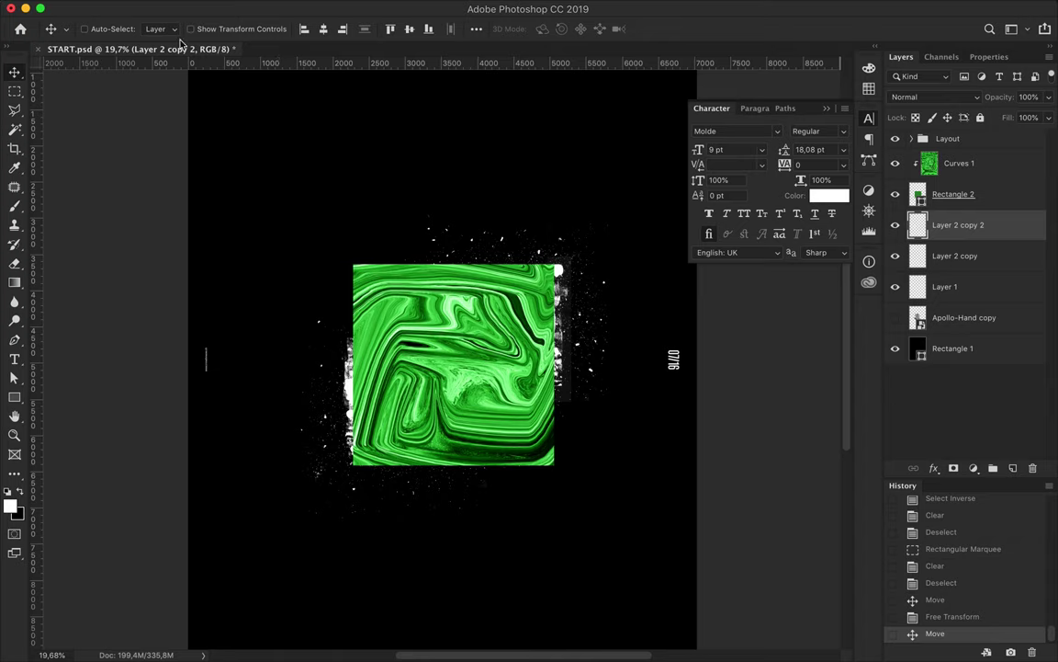
pyautogui.press('b')
pyautogui.click(100, 28)
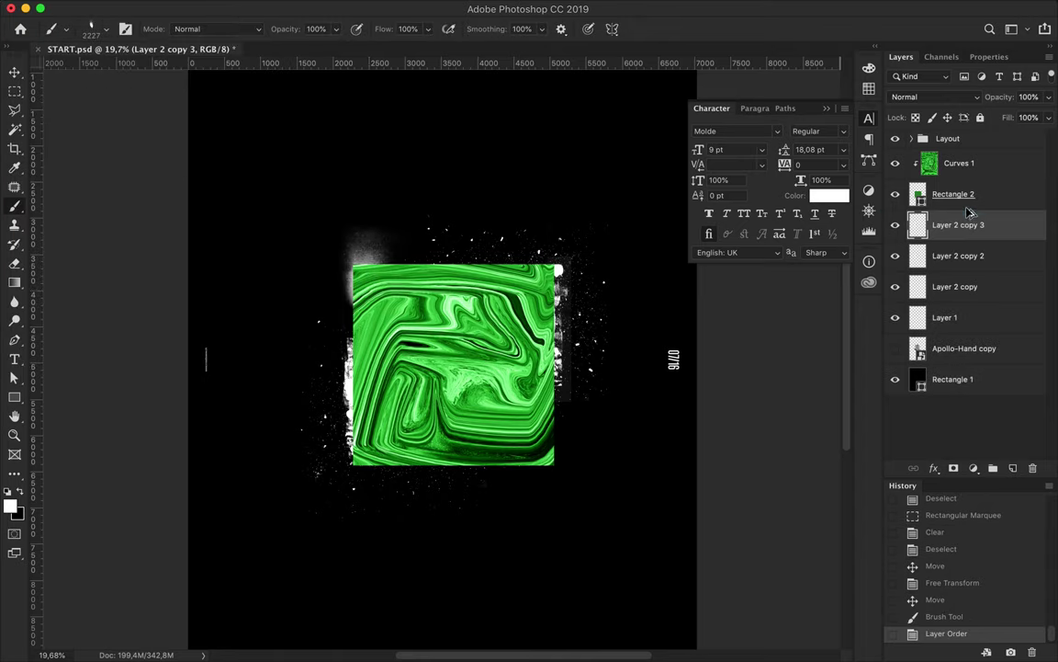
# Reorder, merge and delete the stroke layers, then step back to the last move
pyautogui.moveTo(970, 218); pyautogui.dragTo(970, 220)
pyautogui.keyDown('shift'); pyautogui.click(966, 277); pyautogui.keyUp('shift')
pyautogui.hotkey('ctrl', 'e')
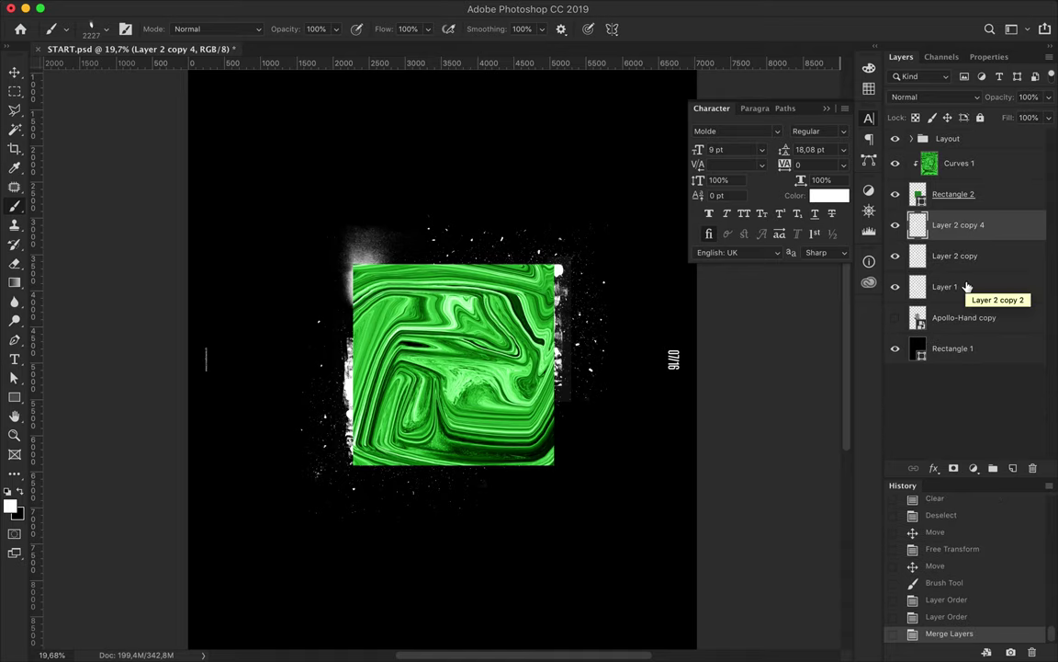
pyautogui.press('Delete')
pyautogui.hotkey('ctrl', 'alt', 'z')
pyautogui.hotkey('ctrl', 'alt', 'z')
pyautogui.hotkey('ctrl', 'alt', 'z')
pyautogui.hotkey('ctrl', 'alt', 'z')
pyautogui.hotkey('ctrl', 'alt', 'z')
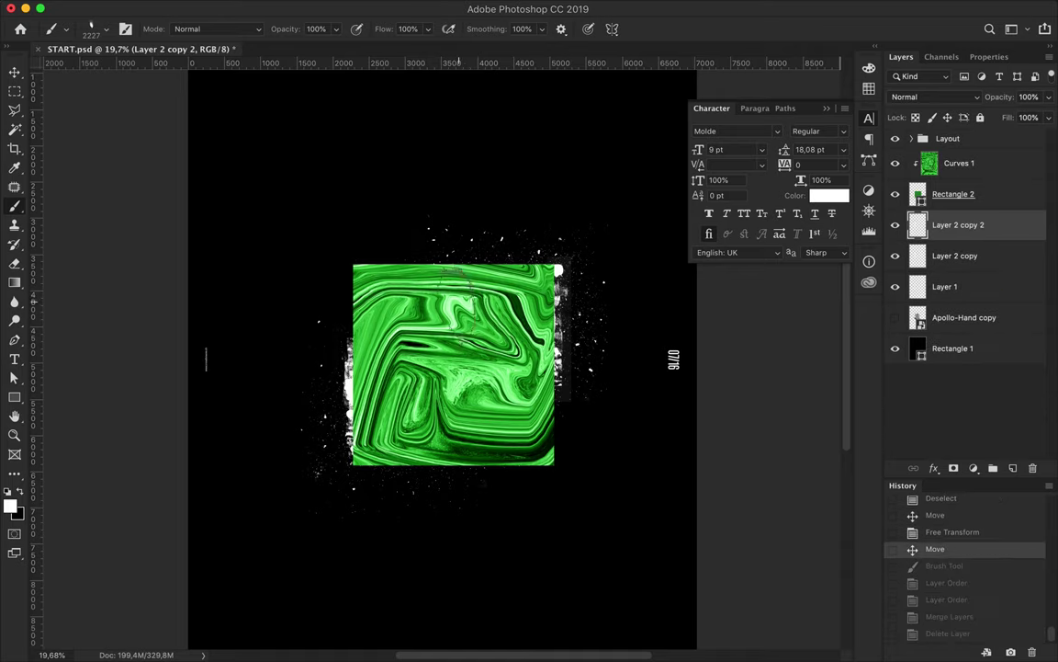
# Spray white along the right edge, merge the three strip layers, and fold them into the Rectangle 2 smart object
pyautogui.click(496, 367)
pyautogui.click(494, 397)
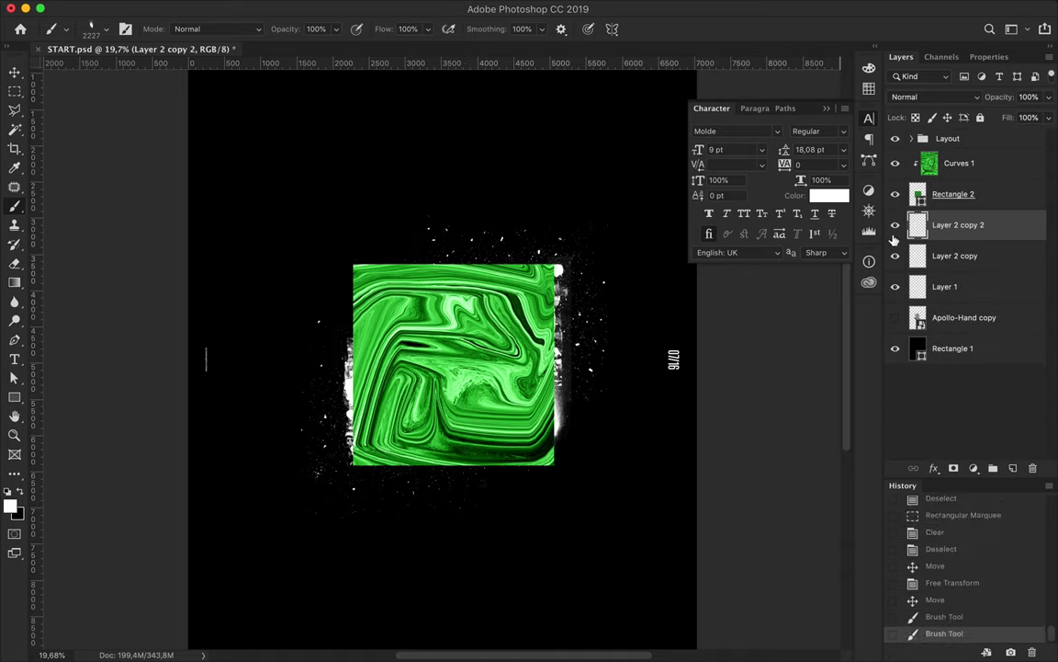
pyautogui.keyDown('shift'); pyautogui.click(972, 285); pyautogui.keyUp('shift')
pyautogui.hotkey('ctrl', 'e')
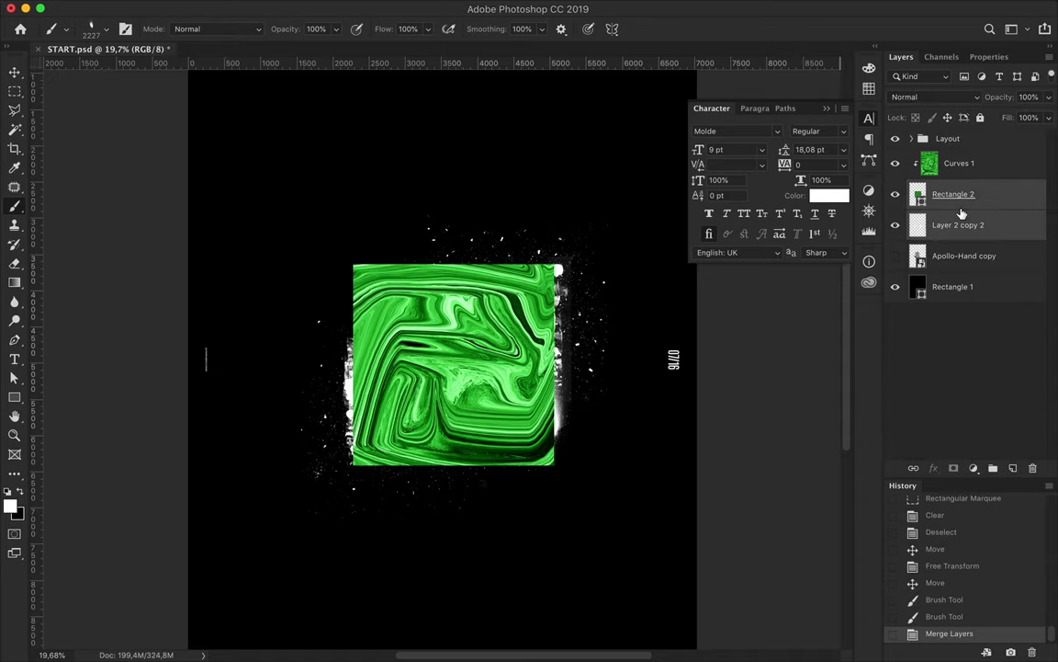
pyautogui.rightClick(961, 213)
pyautogui.click(893, 219)
pyautogui.press('v')
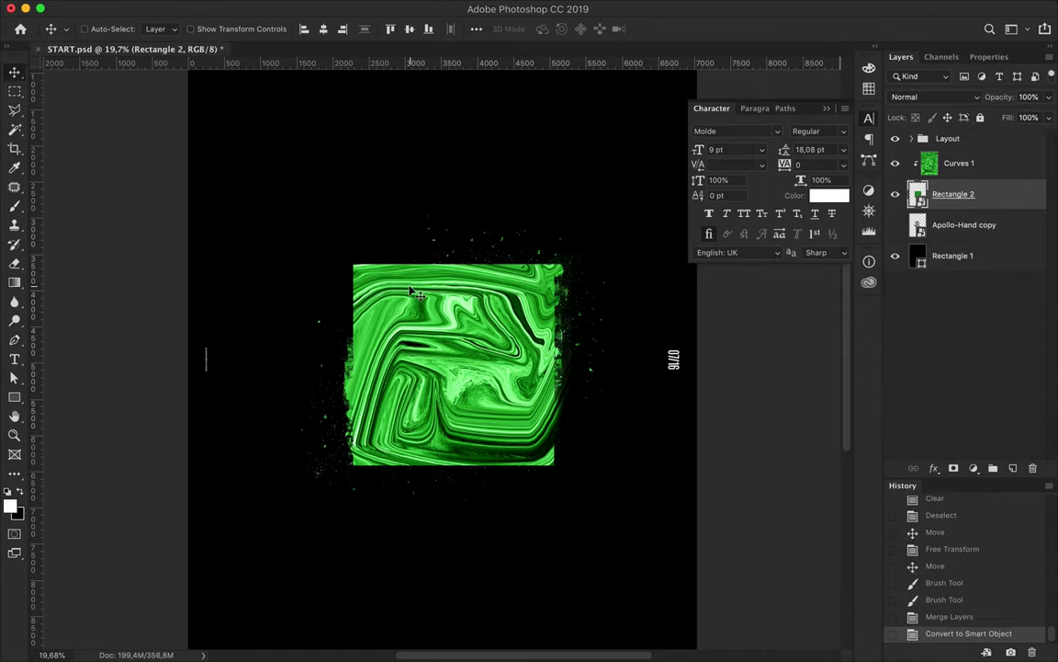
pyautogui.scroll(-1, 416, 292)
pyautogui.scroll(-1, 487, 280)
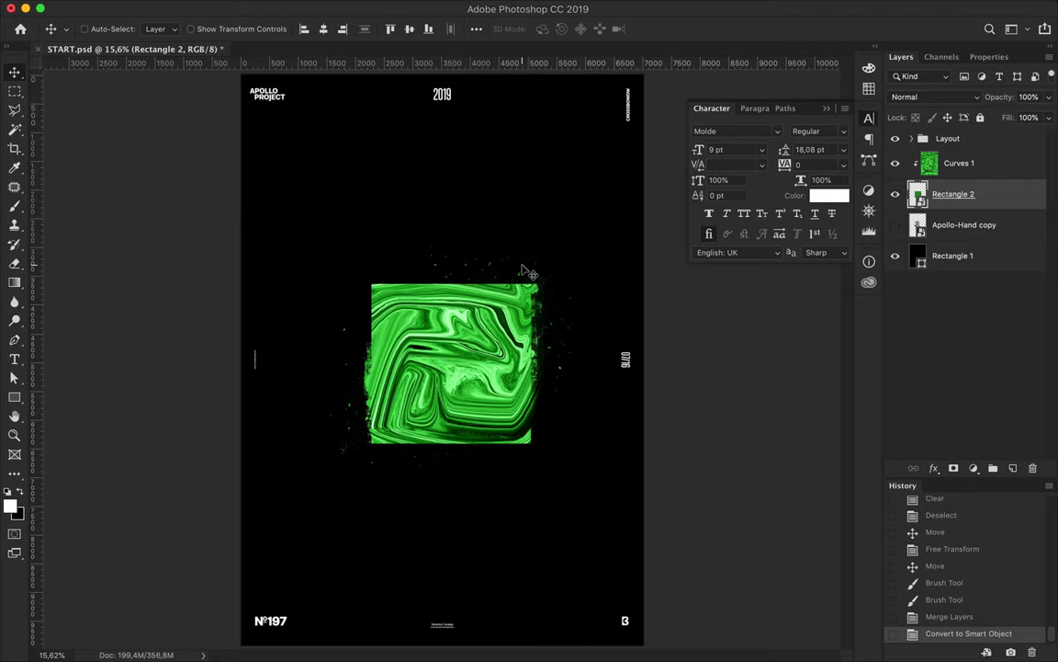
pyautogui.hotkey('alt', ']')
# Type the UNIVERSALIS headline above the square and enlarge it
pyautogui.press('t')
pyautogui.click(376, 180)
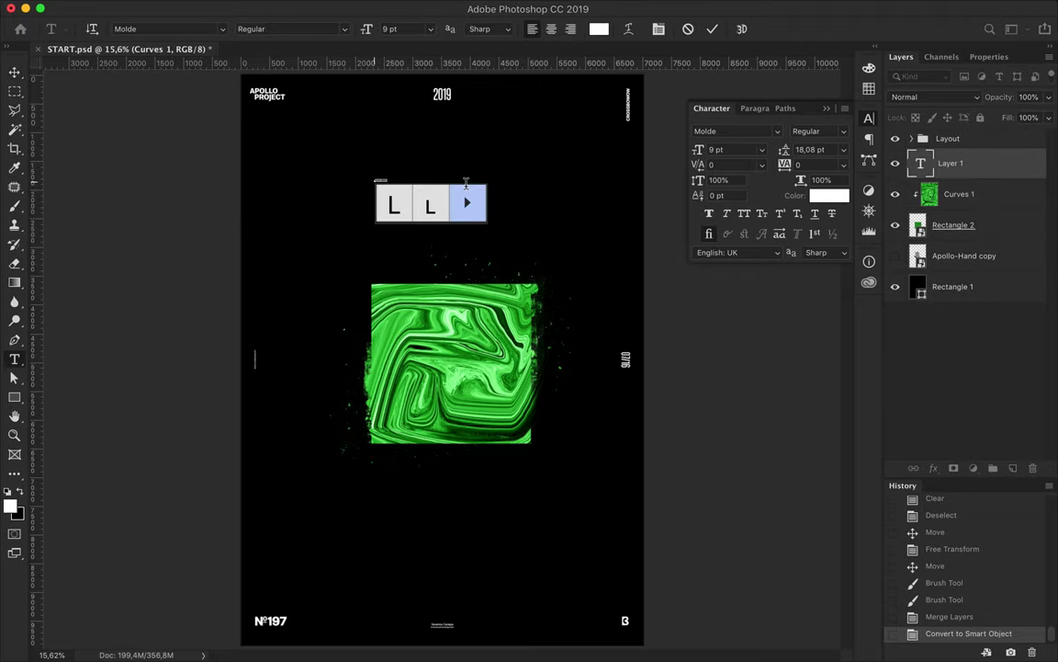
pyautogui.hotkey('ctrl', 'Return')
pyautogui.hotkey('ctrl', 't')
pyautogui.moveTo(388, 183); pyautogui.dragTo(567, 251)
pyautogui.press('Return')
# Apply the Compressed-Heavy style and enlarge the headline toward the poster top
pyautogui.click(818, 130)
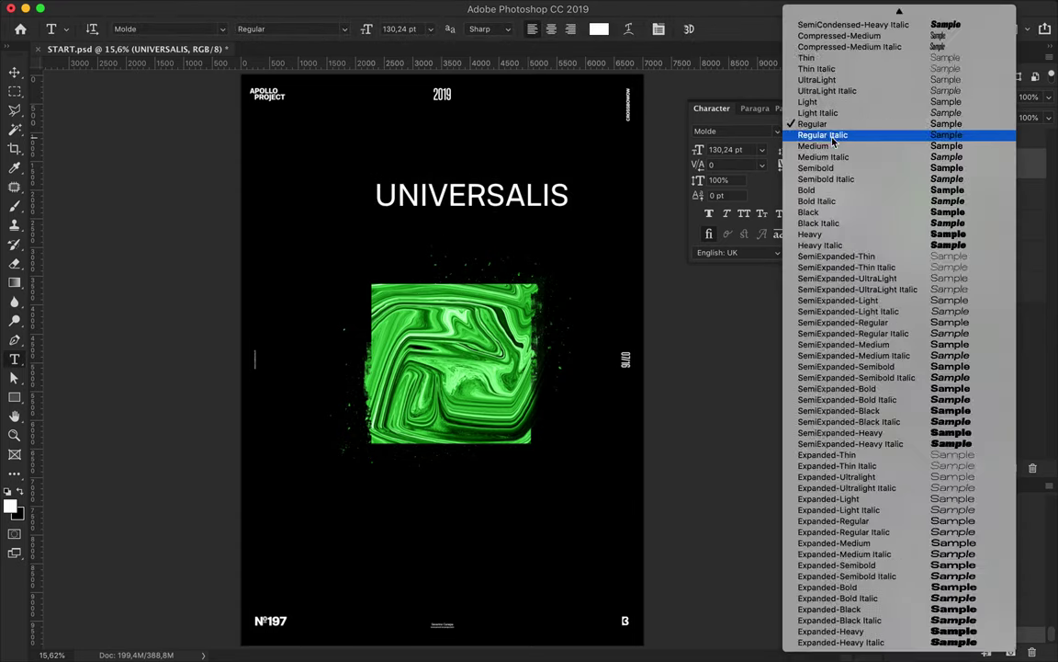
pyautogui.click(808, 167)
pyautogui.hotkey('ctrl', 't')
pyautogui.moveTo(497, 184); pyautogui.dragTo(649, 174)
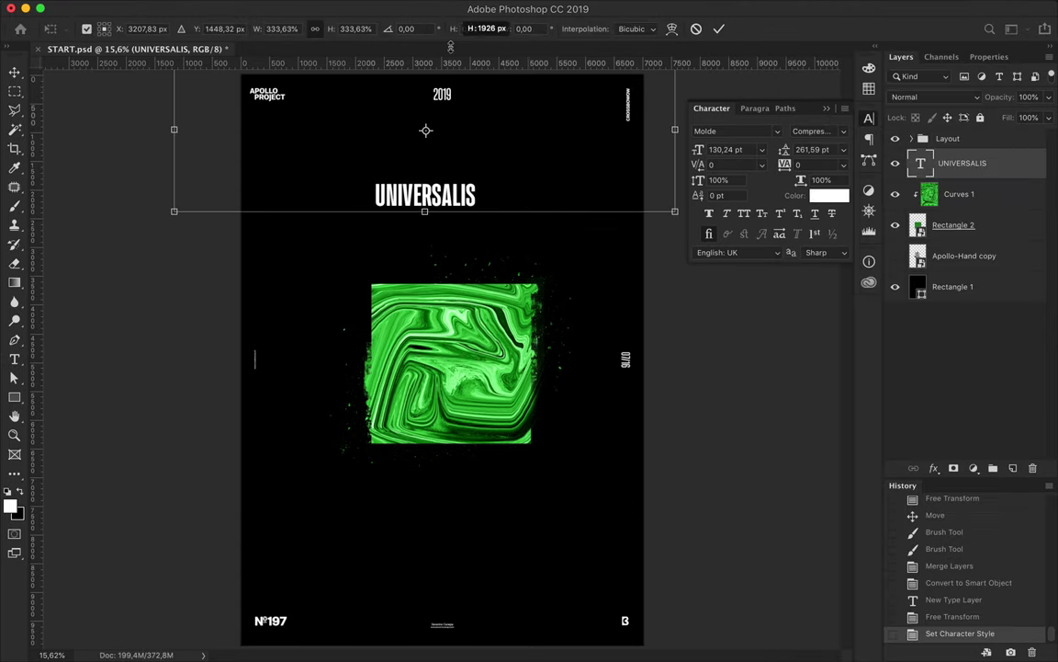
pyautogui.moveTo(438, 206); pyautogui.dragTo(441, 184)
pyautogui.press('Return')
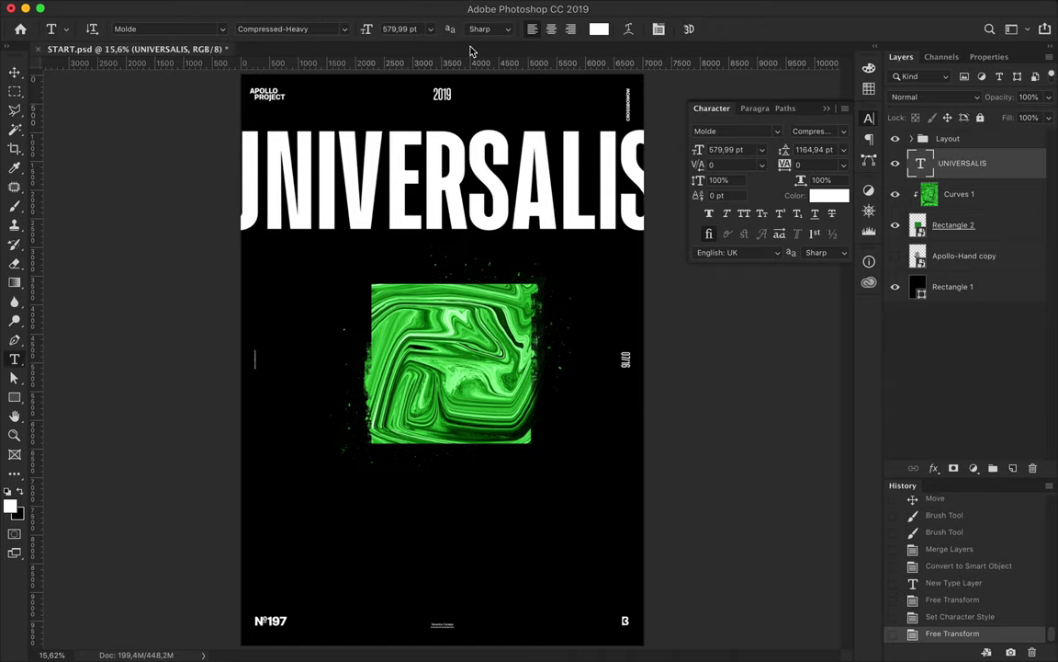
# Centre the headline horizontally and set its font size to 580 pt
pyautogui.press('v')
pyautogui.click(348, 29)
pyautogui.hotkey('ctrl', 't')
pyautogui.moveTo(442, 111); pyautogui.dragTo(442, 114)
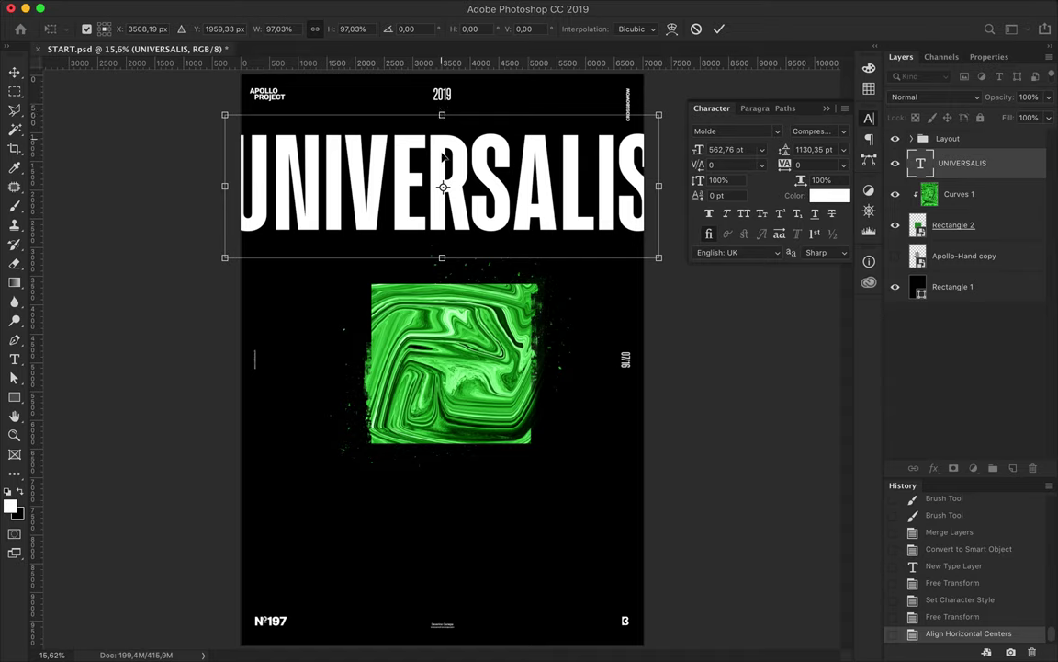
pyautogui.press('Return')
pyautogui.click(747, 150)
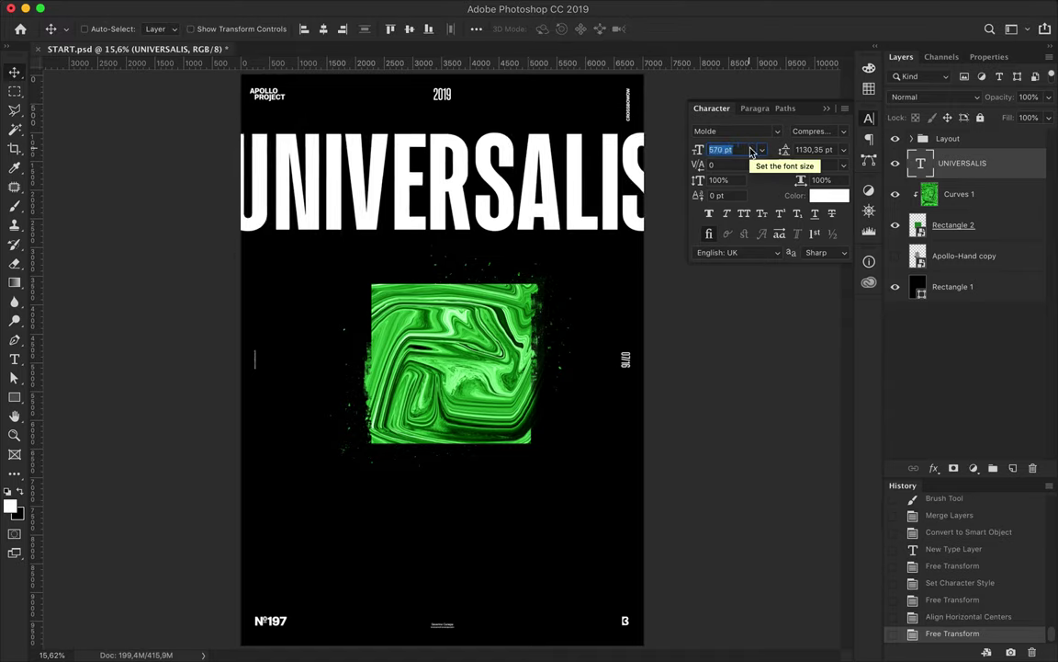
pyautogui.press('Up')
pyautogui.press('Up')
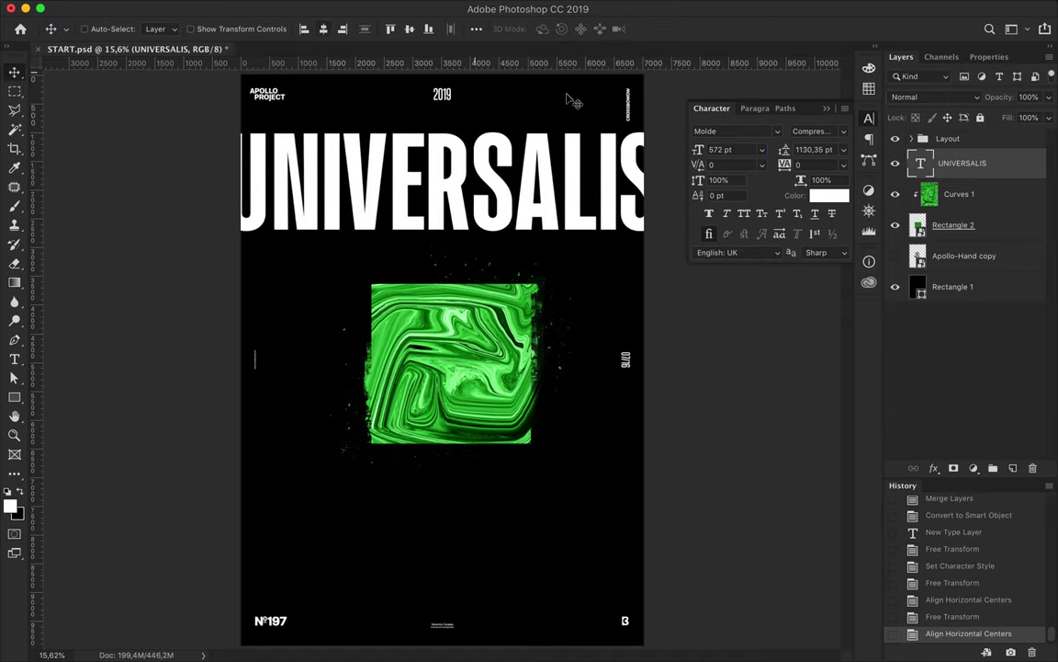
pyautogui.press('Up')
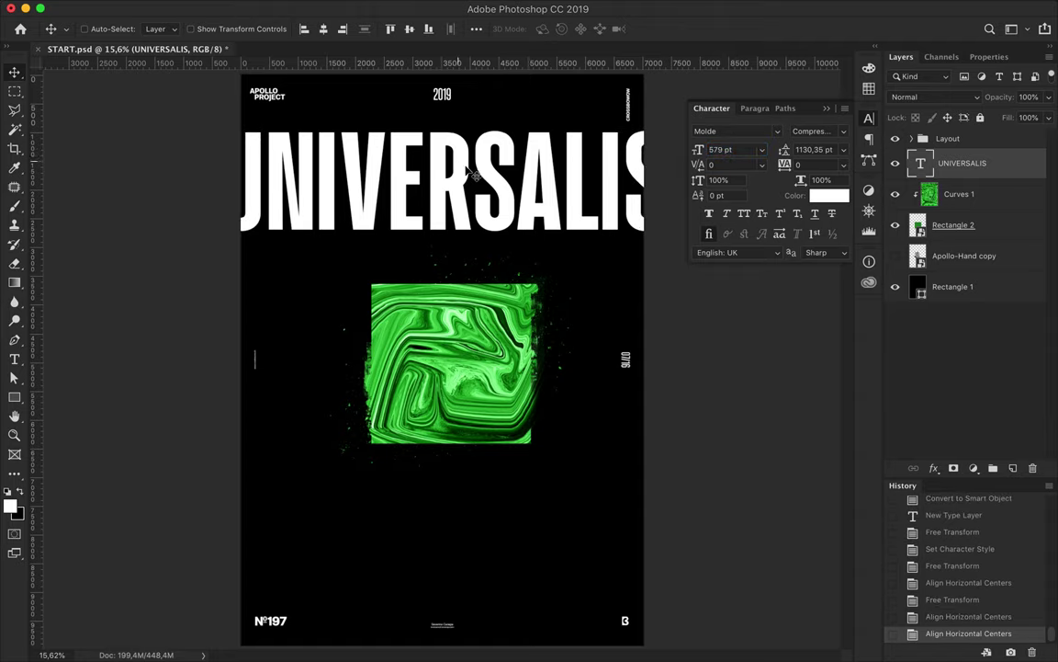
# Set the headline's text colour to dark grey #161616
pyautogui.press('t')
pyautogui.click(537, 29)
pyautogui.write('161616')
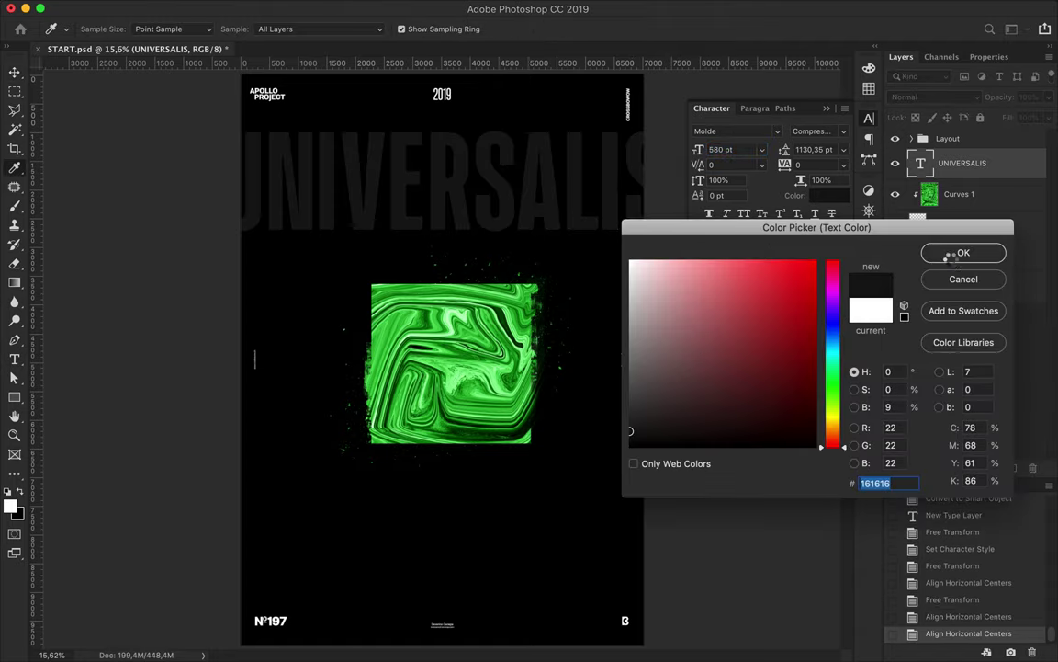
pyautogui.click(950, 257)
# Paste the APOLLO text and enlarge it with Free Transform
pyautogui.hotkey('ctrl', 'v')
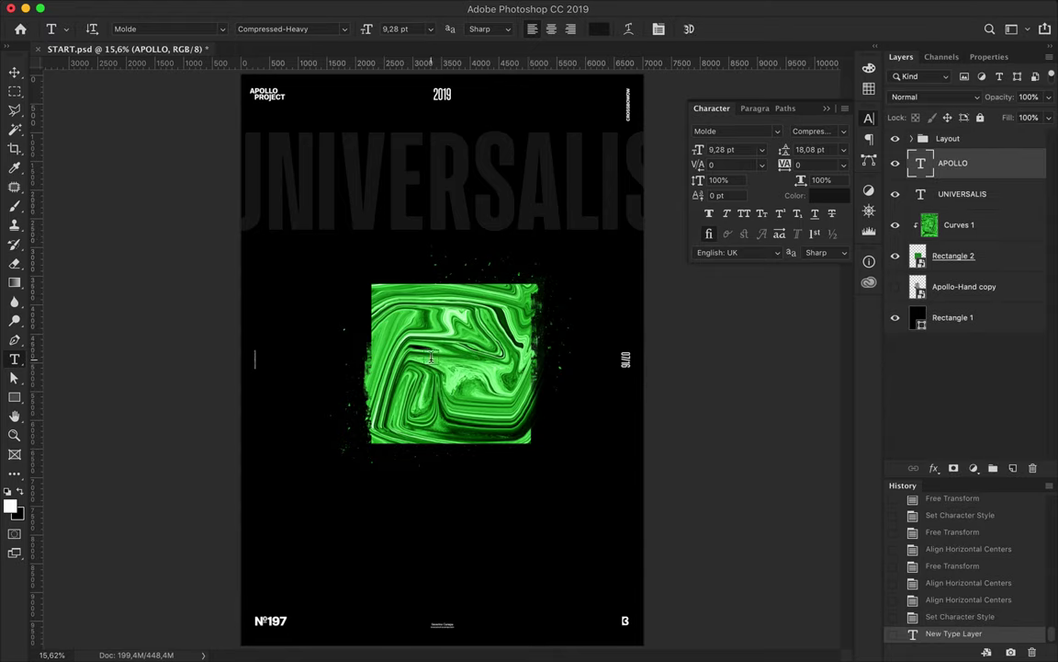
pyautogui.hotkey('ctrl', 't')
pyautogui.moveTo(347, 293); pyautogui.dragTo(439, 179)
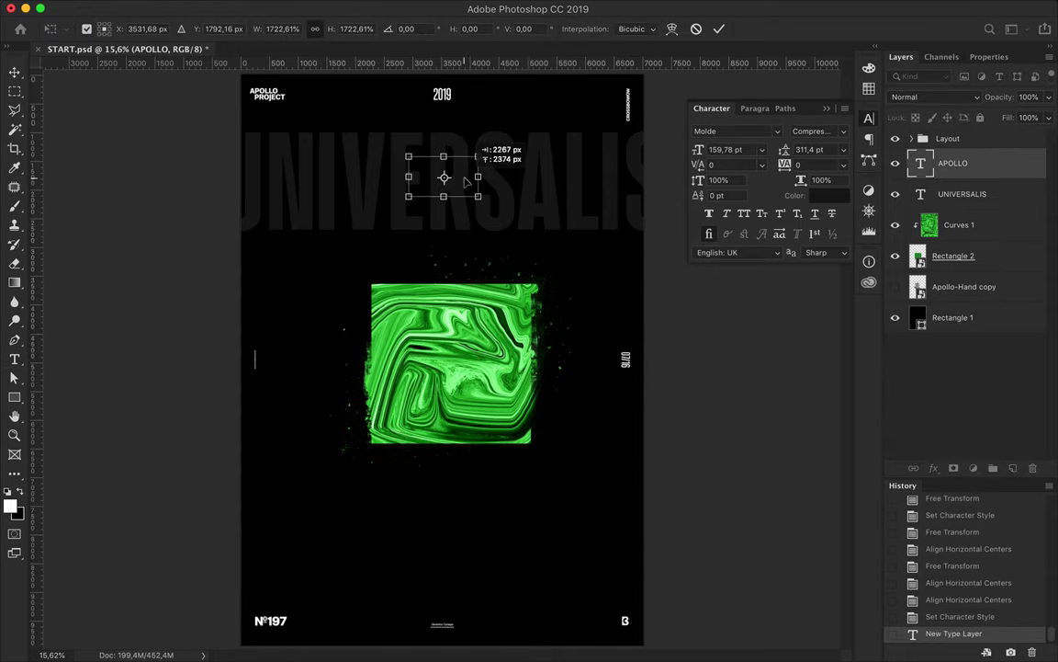
pyautogui.press('Return')
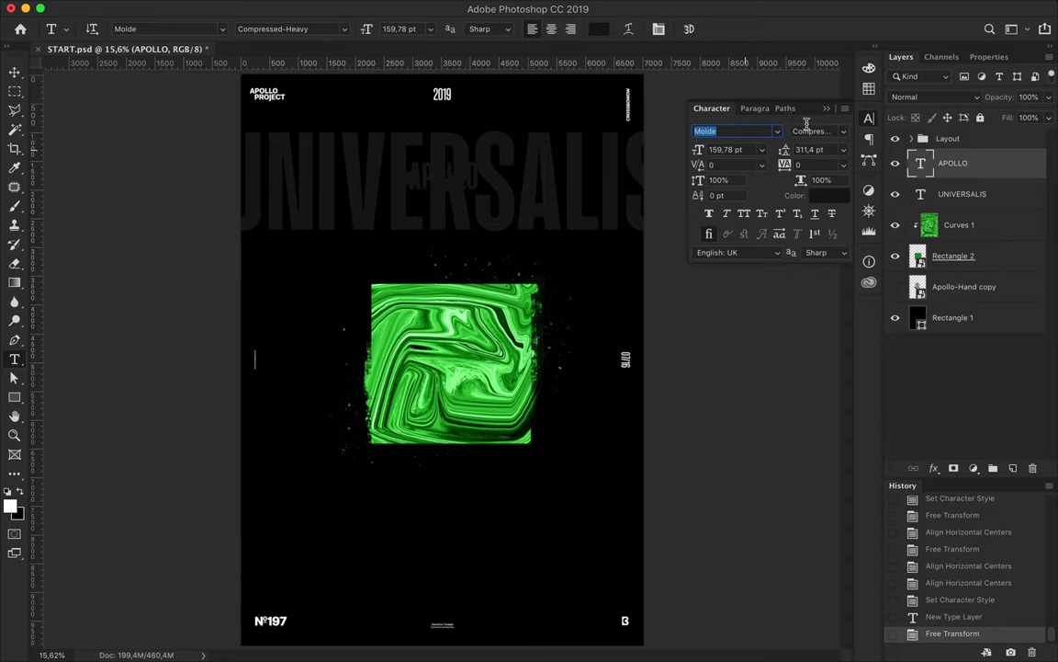
# Set APOLLO in TT Squares and colour it with green sampled from the marble square
pyautogui.write('TT Squares')
pyautogui.click(791, 243)
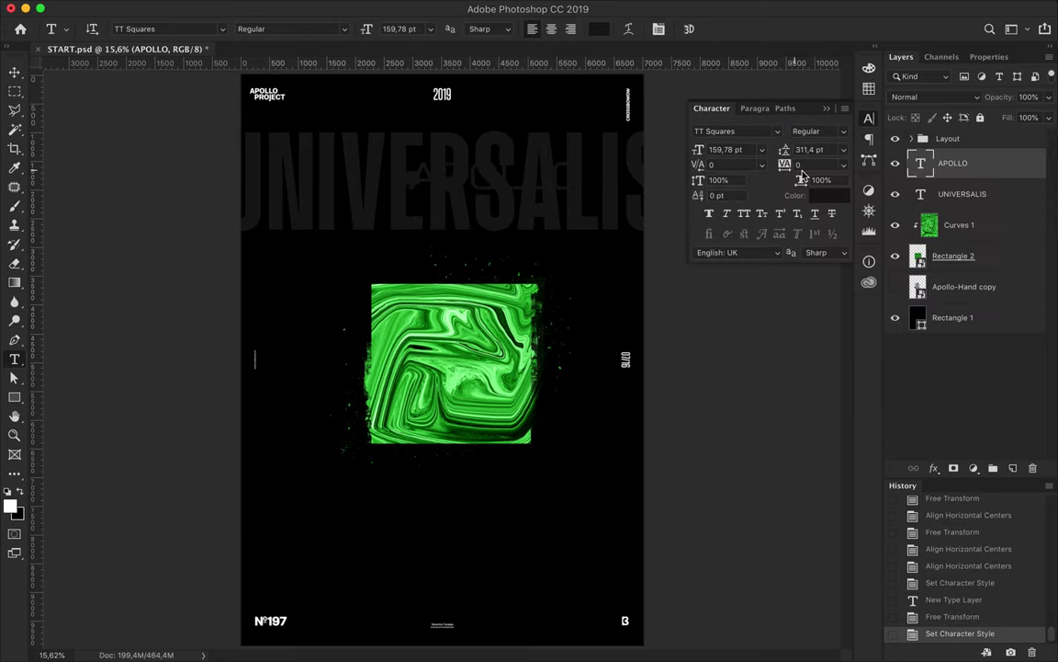
pyautogui.press('i')
pyautogui.click(425, 285)
pyautogui.press('t')
pyautogui.click(598, 28)
pyautogui.click(491, 317)
pyautogui.click(956, 251)
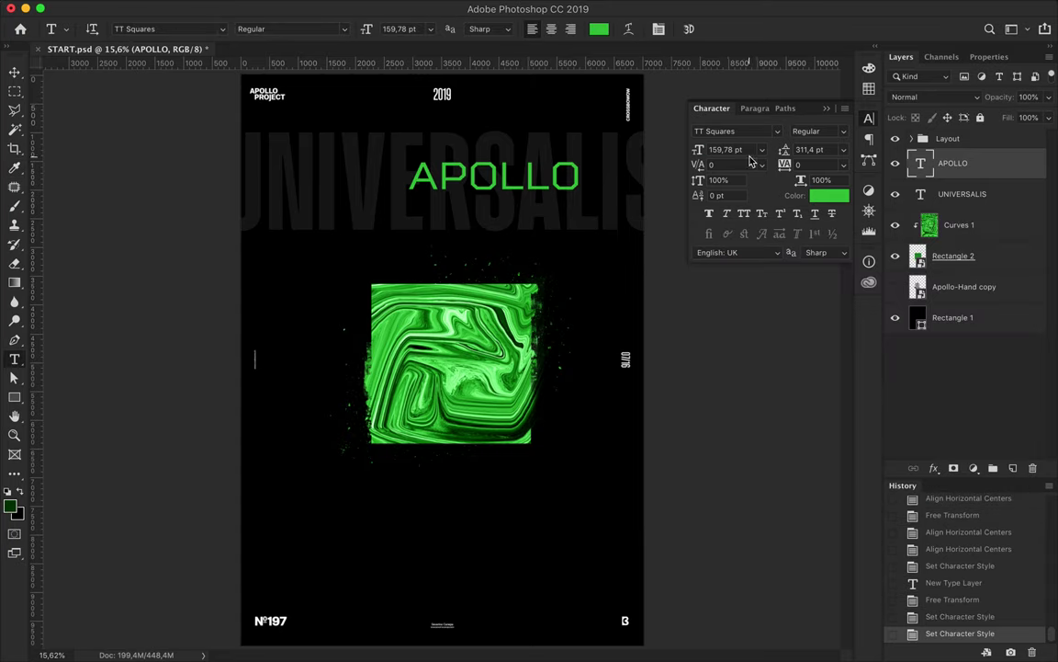
# Shrink APOLLO to 59.78 pt and widen its letter spacing to 400
pyautogui.hotkey('shift', 'Down')
pyautogui.hotkey('shift', 'Down')
pyautogui.hotkey('shift', 'Down')
pyautogui.hotkey('shift', 'Down')
pyautogui.hotkey('shift', 'Down')
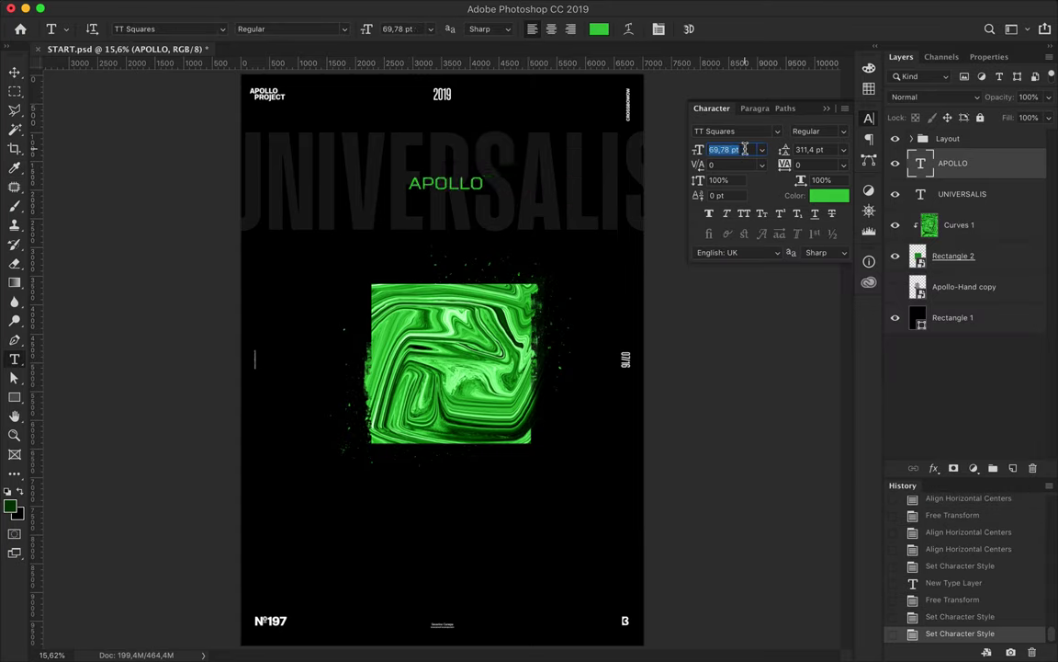
pyautogui.hotkey('shift', 'Down')
pyautogui.click(805, 165)
pyautogui.write('400')
pyautogui.press('Return')
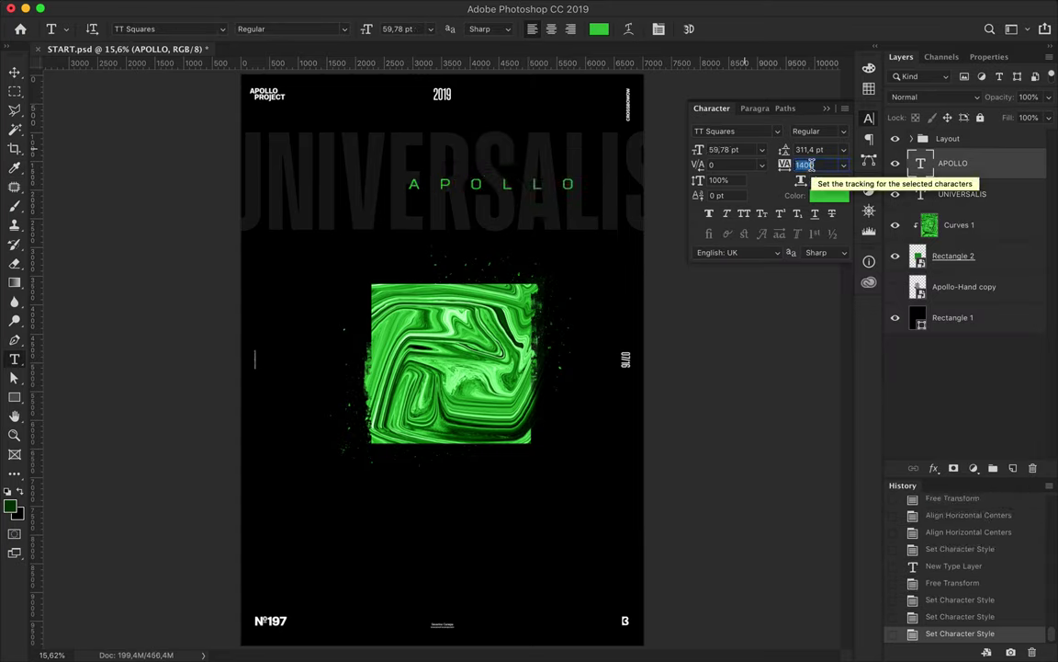
pyautogui.press('Return')
# Set APOLLO tracking to 2400 and centre it horizontally on the poster
pyautogui.moveTo(522, 184); pyautogui.dragTo(517, 176)
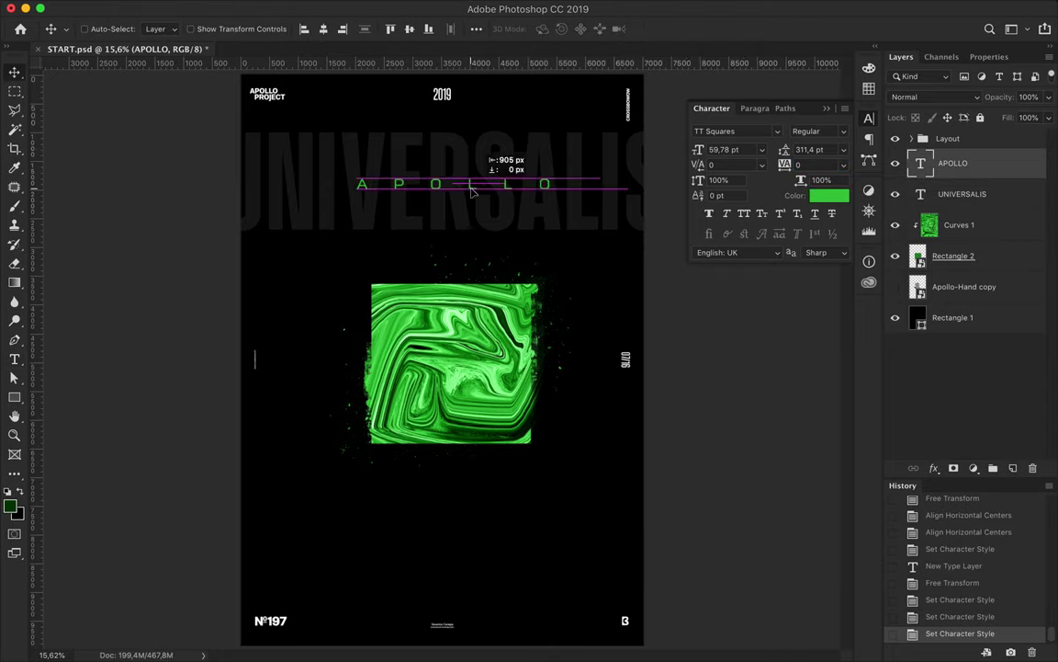
pyautogui.click(328, 33)
pyautogui.write('2400')
pyautogui.press('Return')
pyautogui.click(322, 28)
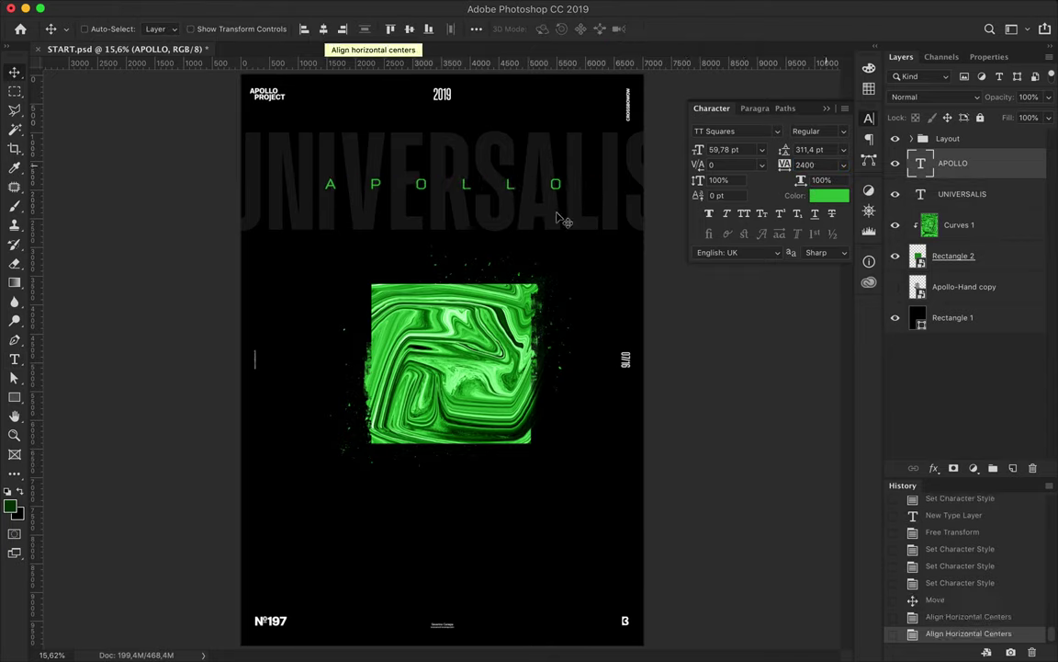
# Lower the UNIVERSALIS fill to 78%, then select the Curves 1 layer with the Pen tool
pyautogui.keyDown('ctrl'); pyautogui.click(607, 201); pyautogui.keyUp('ctrl')
pyautogui.moveTo(1049, 118); pyautogui.dragTo(1033, 138)
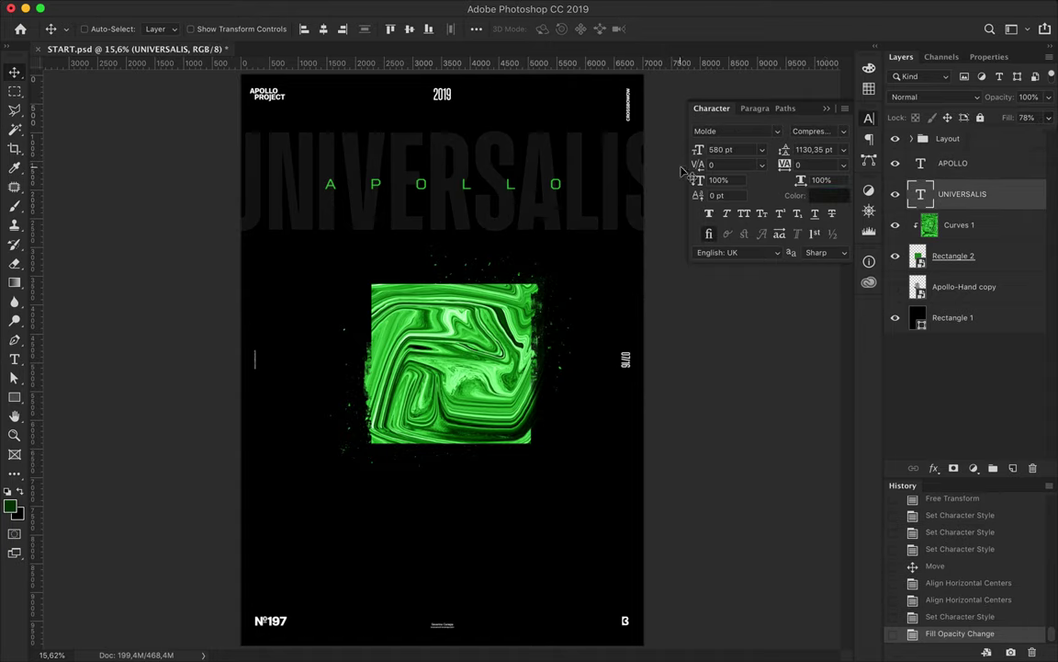
pyautogui.click(983, 225)
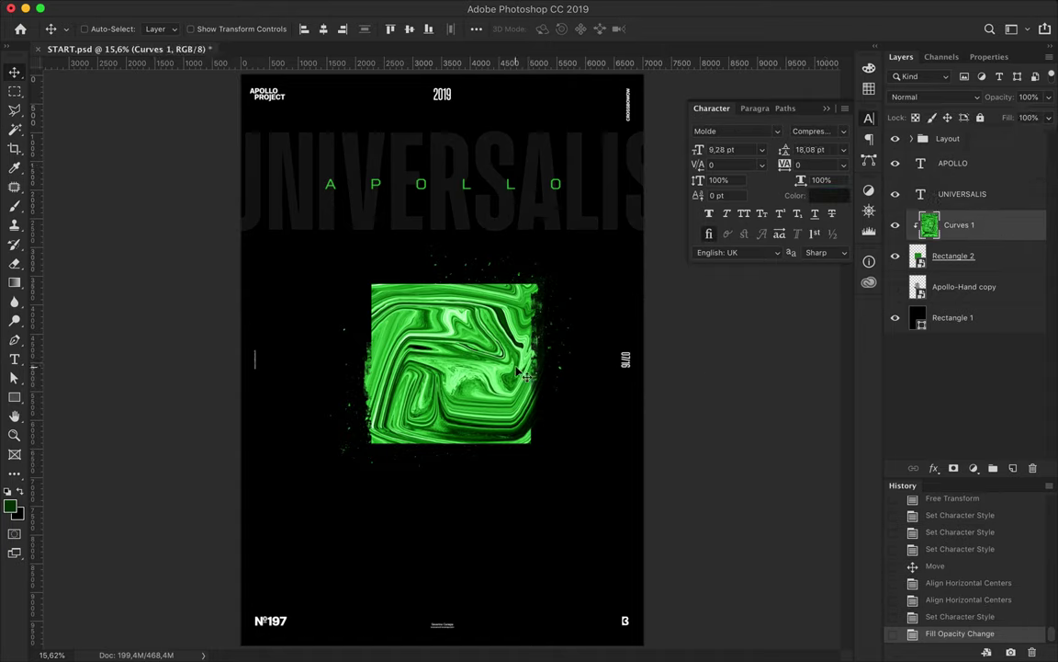
pyautogui.press('p')
pyautogui.click(163, 29)
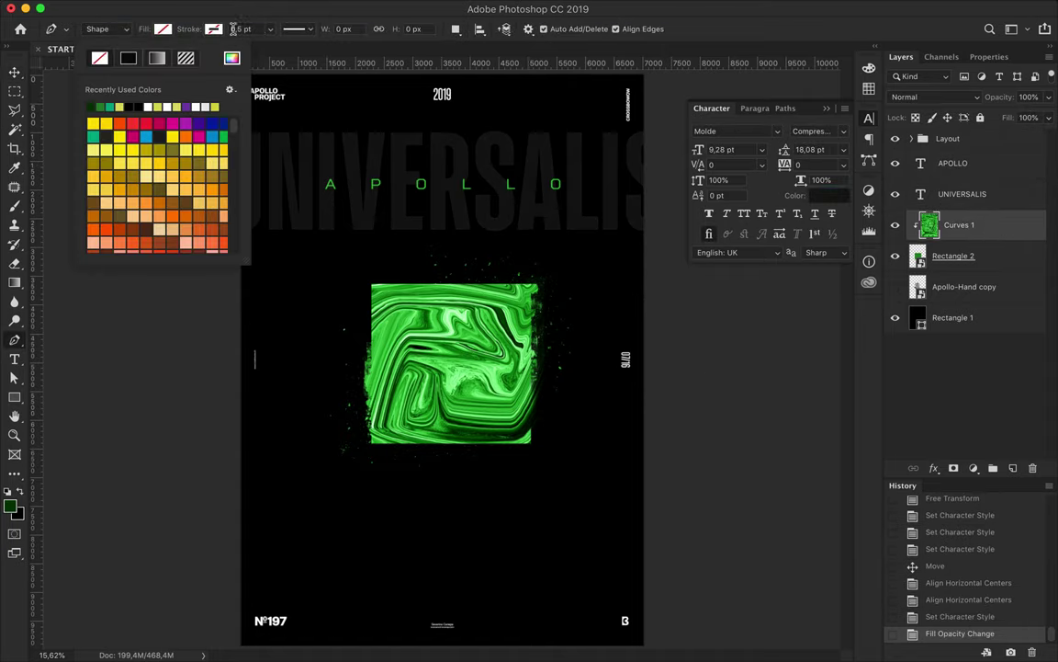
# Draw a white diagonal line across the marble square with an 8,5 pt stroke
pyautogui.click(349, 263)
pyautogui.keyDown('shift'); pyautogui.click(546, 459); pyautogui.keyUp('shift')
pyautogui.click(255, 29)
pyautogui.write('8,5')
pyautogui.press('Return')
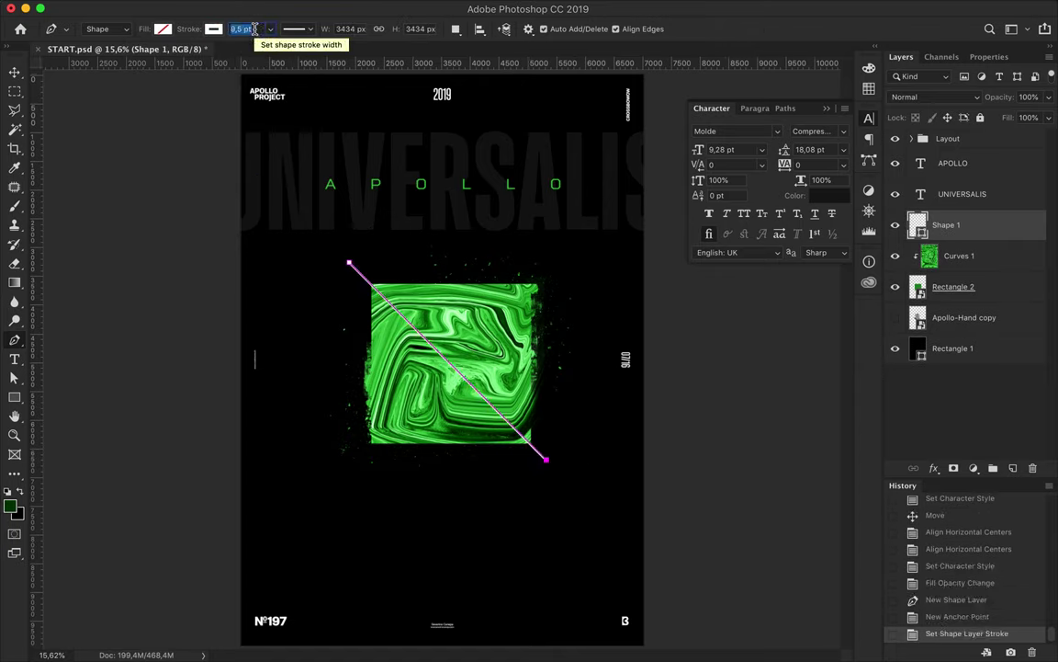
pyautogui.press('Return')
# Duplicate the white line layer and check the copy's fill settings
pyautogui.press('v')
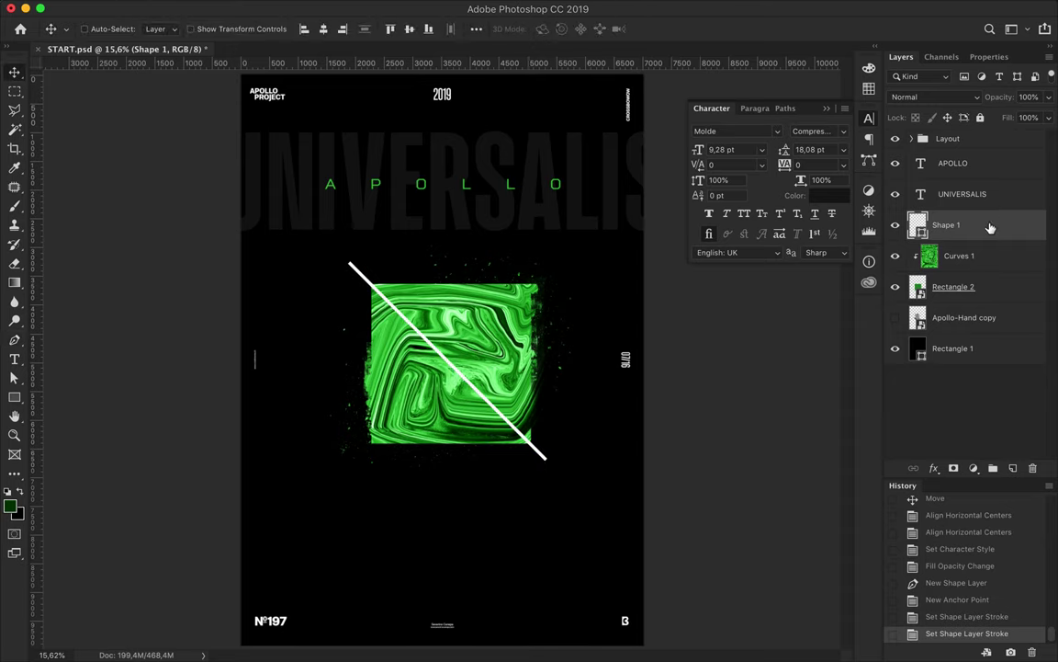
pyautogui.moveTo(990, 227); pyautogui.dragTo(957, 262)
pyautogui.press('a')
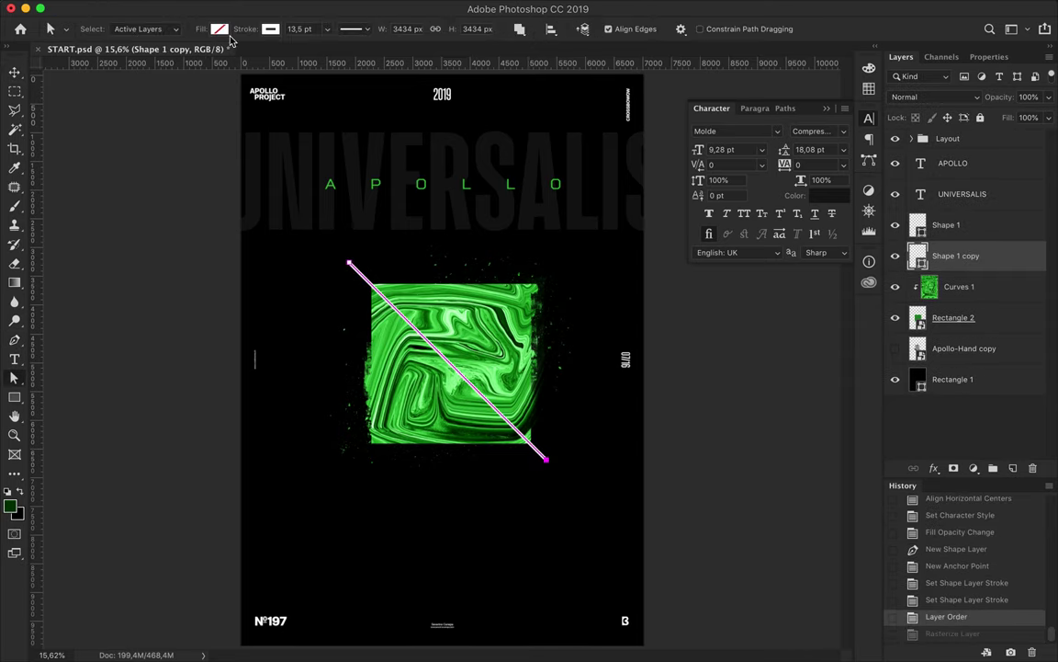
pyautogui.click(219, 28)
pyautogui.click(301, 106)
pyautogui.press('v')
# Apply a 48,7 Gaussian Blur to the line copy as a smart object
pyautogui.click(496, 7)
pyautogui.click(590, 248)
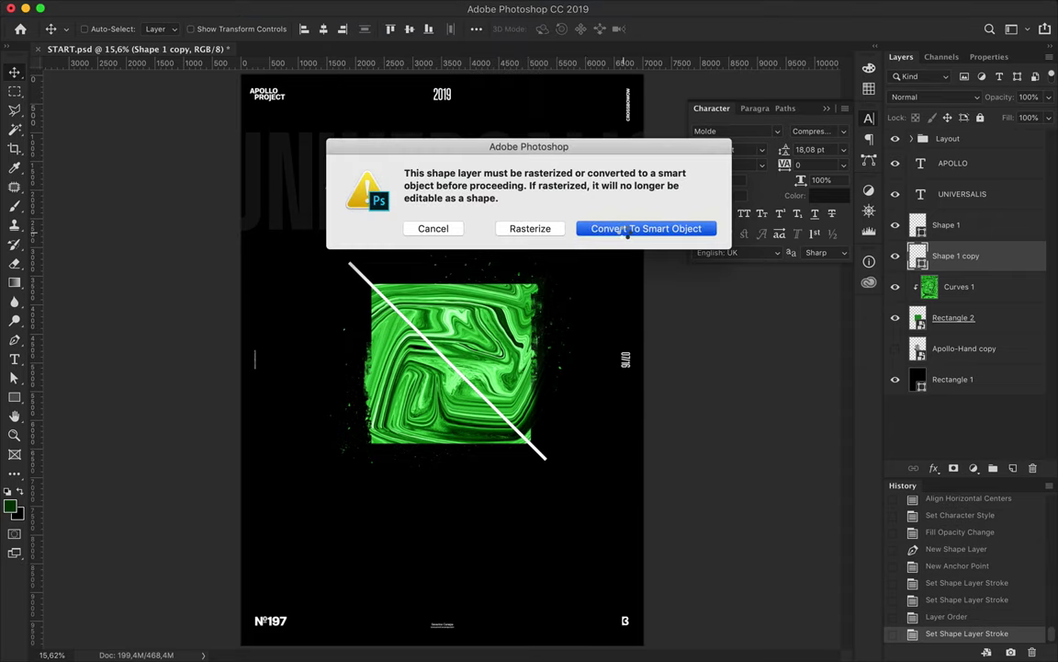
pyautogui.click(628, 231)
pyautogui.moveTo(705, 347); pyautogui.dragTo(734, 347)
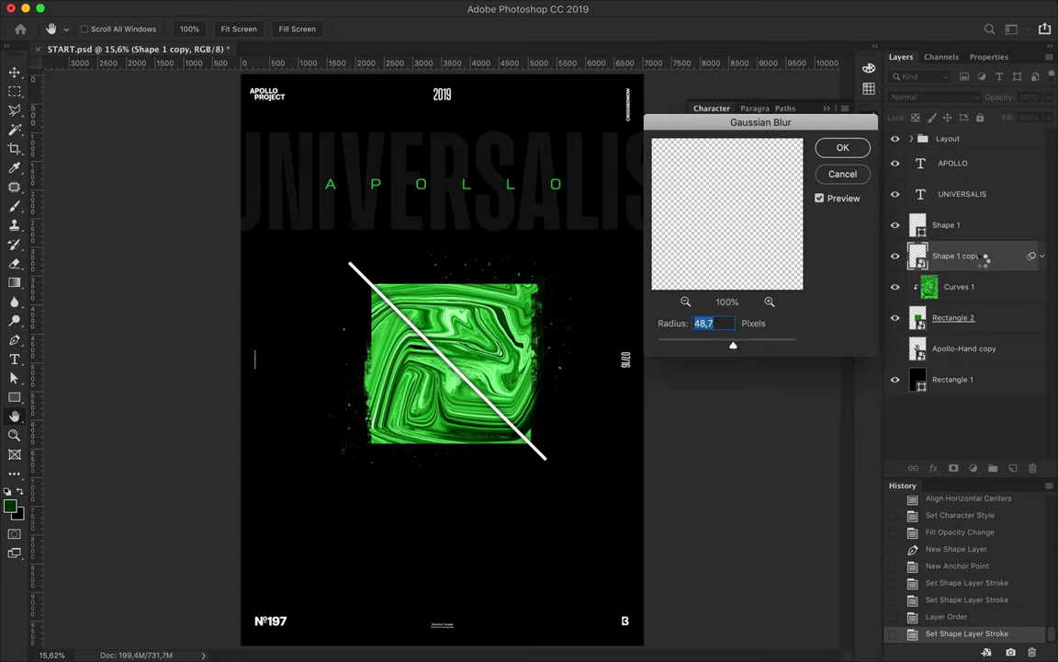
# Duplicate the blurred line, merge the copies, and set the merged layer to Overlay
pyautogui.moveTo(985, 260); pyautogui.dragTo(971, 214)
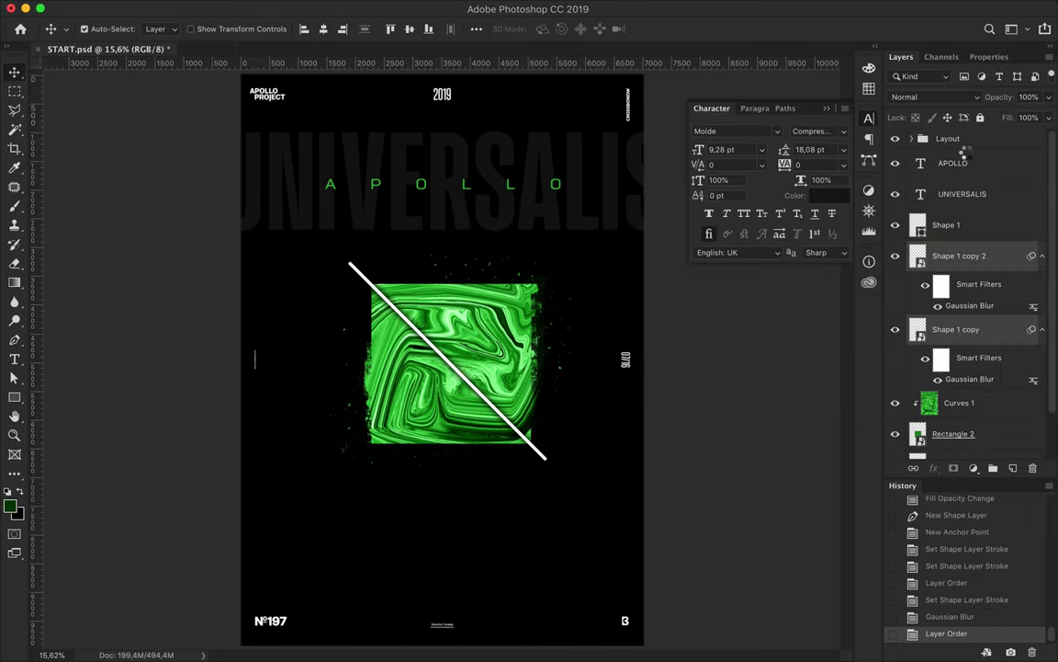
pyautogui.click(935, 96)
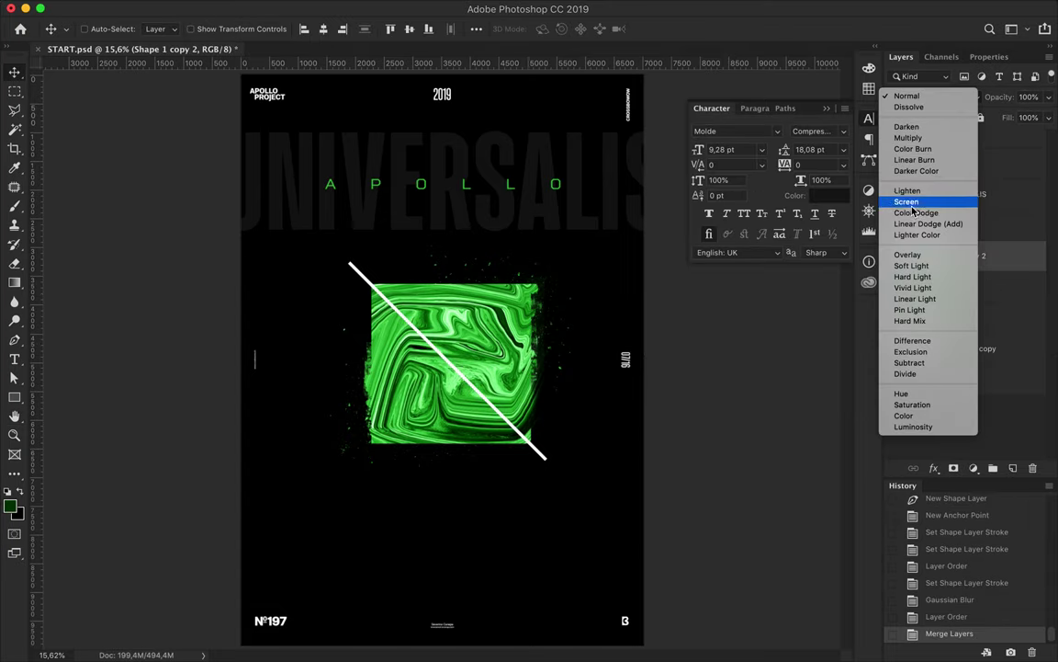
pyautogui.click(908, 254)
pyautogui.moveTo(955, 253); pyautogui.dragTo(964, 273)
pyautogui.hotkey('ctrl', 'e')
pyautogui.click(935, 97)
pyautogui.click(933, 256)
# Warp the Overlay glow by bending its corners, then add a new layer above Curves 1
pyautogui.hotkey('ctrl', 't')
pyautogui.scroll(3, 373, 335)
pyautogui.rightClick(374, 336)
pyautogui.click(404, 415)
pyautogui.moveTo(289, 199); pyautogui.dragTo(290, 211)
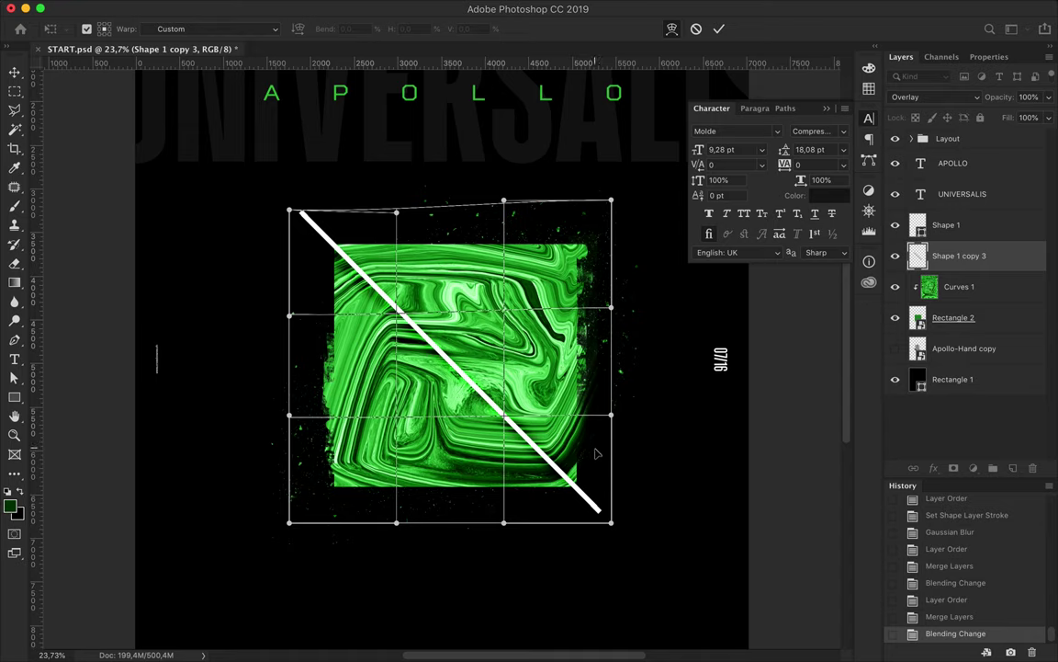
pyautogui.moveTo(423, 360); pyautogui.dragTo(436, 375)
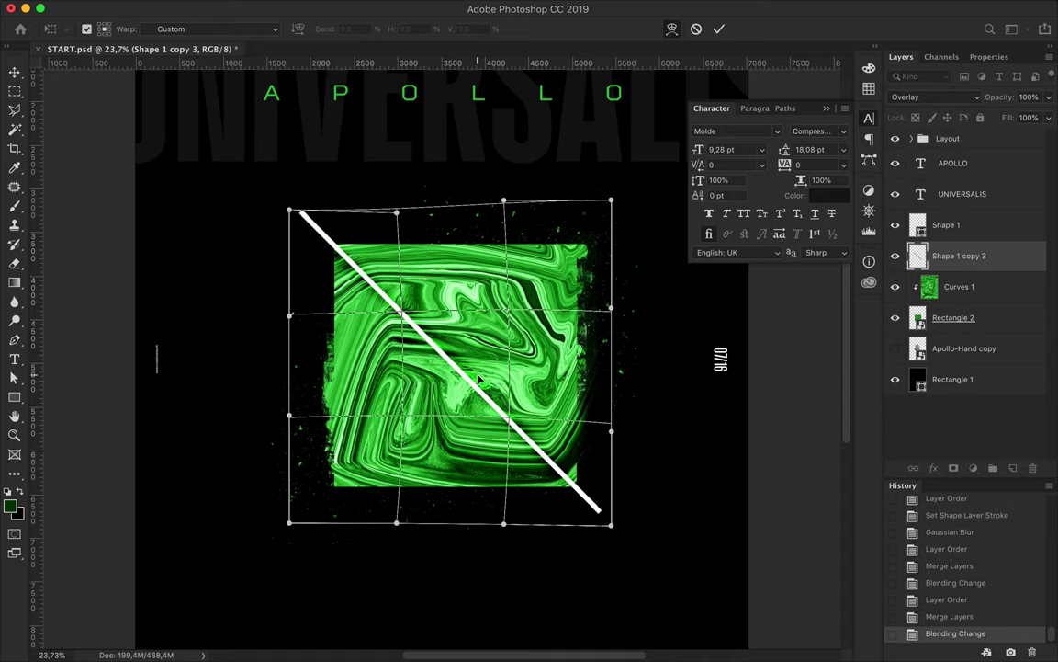
pyautogui.press('Return')
pyautogui.scroll(-1, 451, 358)
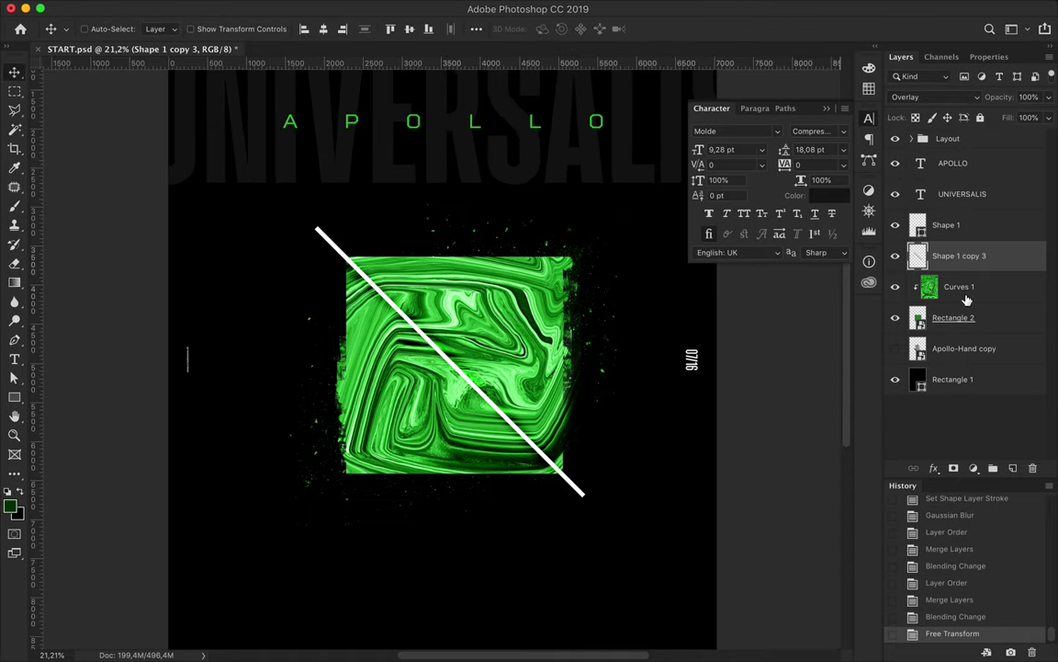
pyautogui.click(959, 286)
pyautogui.click(1015, 470)
# Paint speckled grunge strokes on the new layer and choose textured brush 11
pyautogui.press('b')
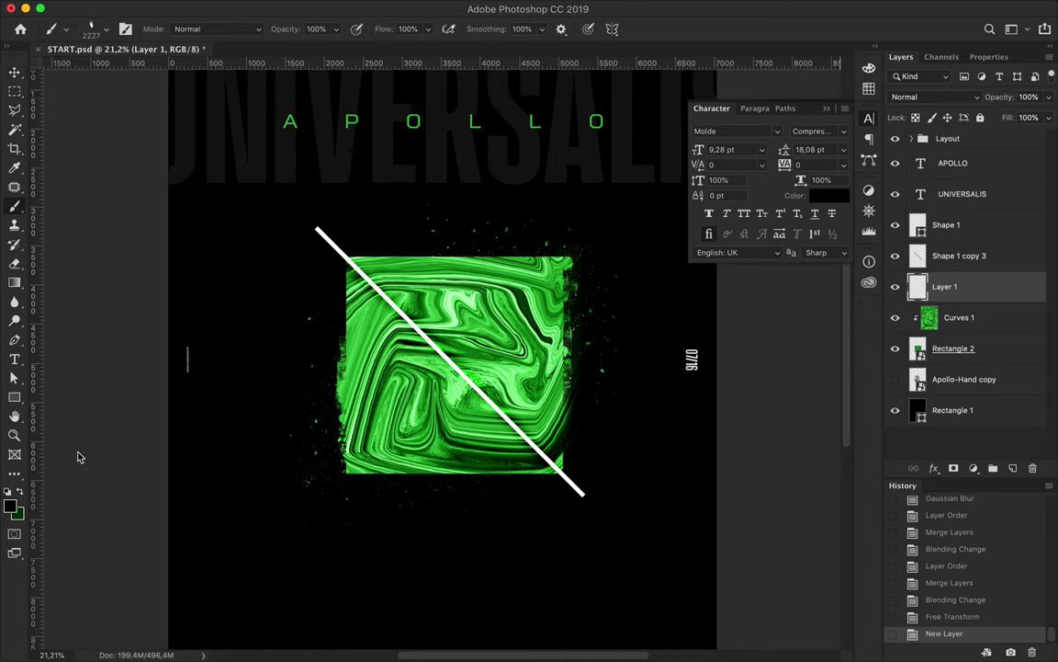
pyautogui.moveTo(360, 512); pyautogui.dragTo(465, 605)
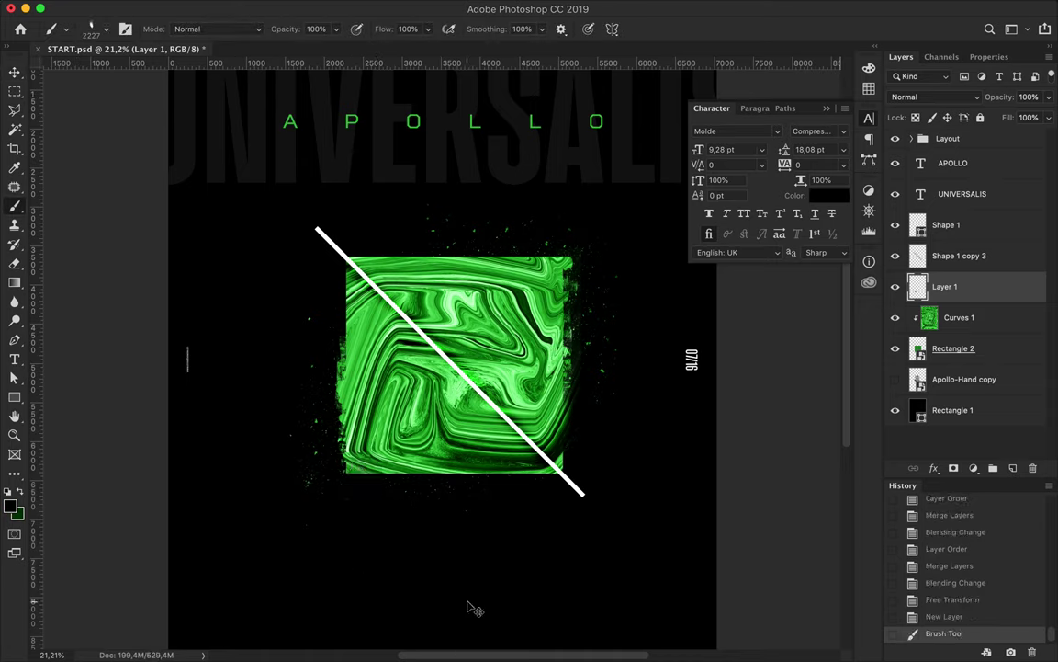
pyautogui.moveTo(556, 556); pyautogui.dragTo(551, 470)
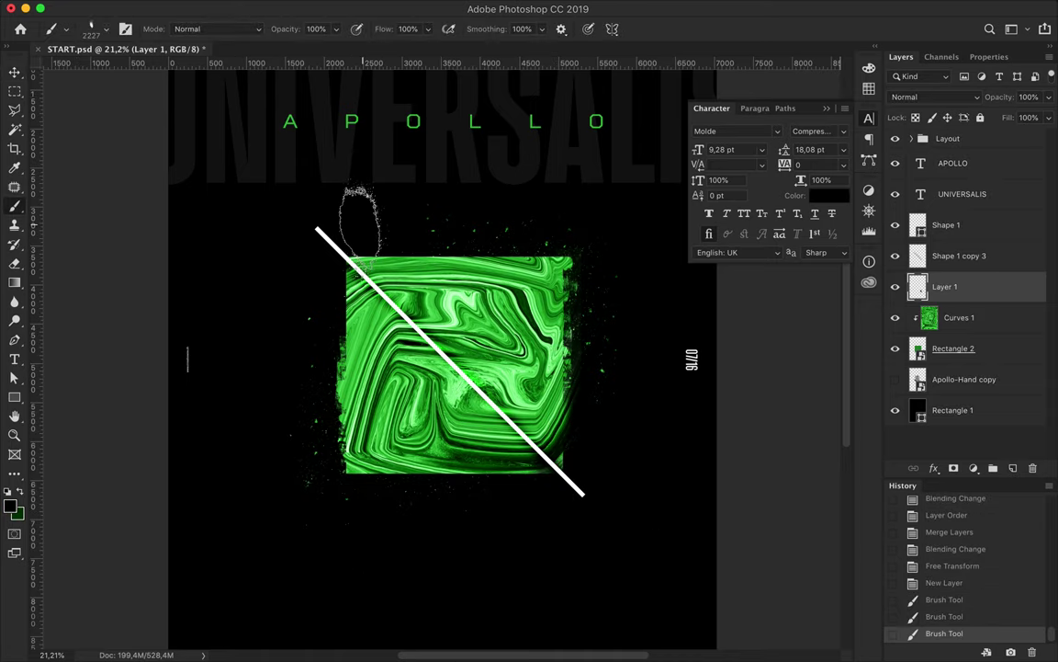
pyautogui.click(95, 28)
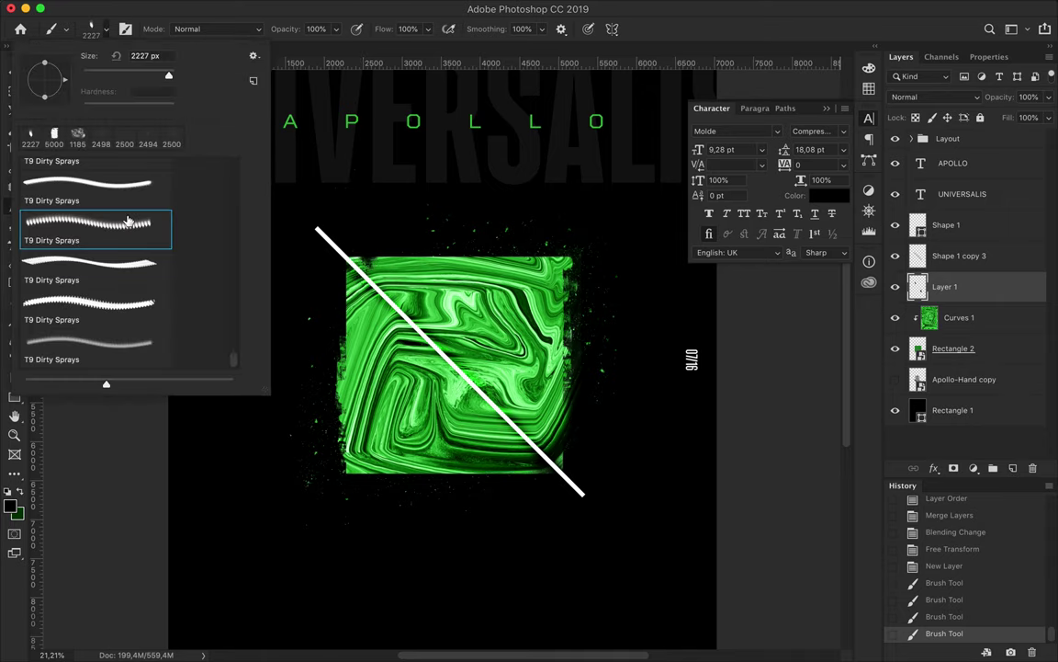
pyautogui.scroll(-5, 118, 278)
pyautogui.click(96, 207)
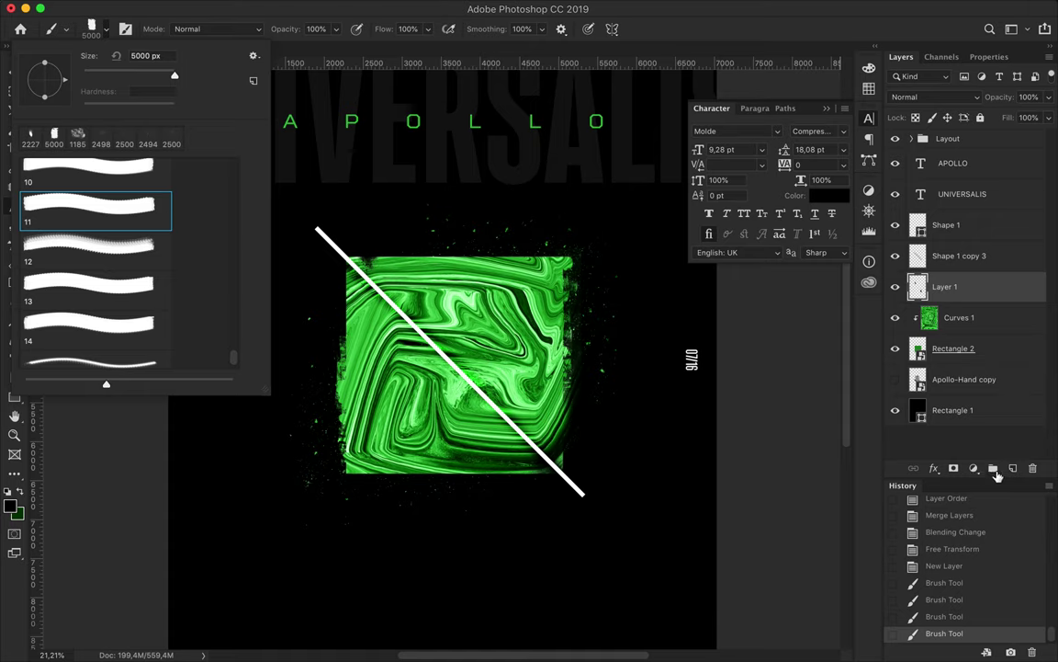
# Stamp the textured brush on a new layer and move it upward
pyautogui.click(1012, 468)
pyautogui.click(450, 275)
pyautogui.press('v')
pyautogui.moveTo(484, 229)
pyautogui.mouseDown()
pyautogui.moveTo(449, 144)
pyautogui.moveTo(408, 212)
pyautogui.mouseUp()
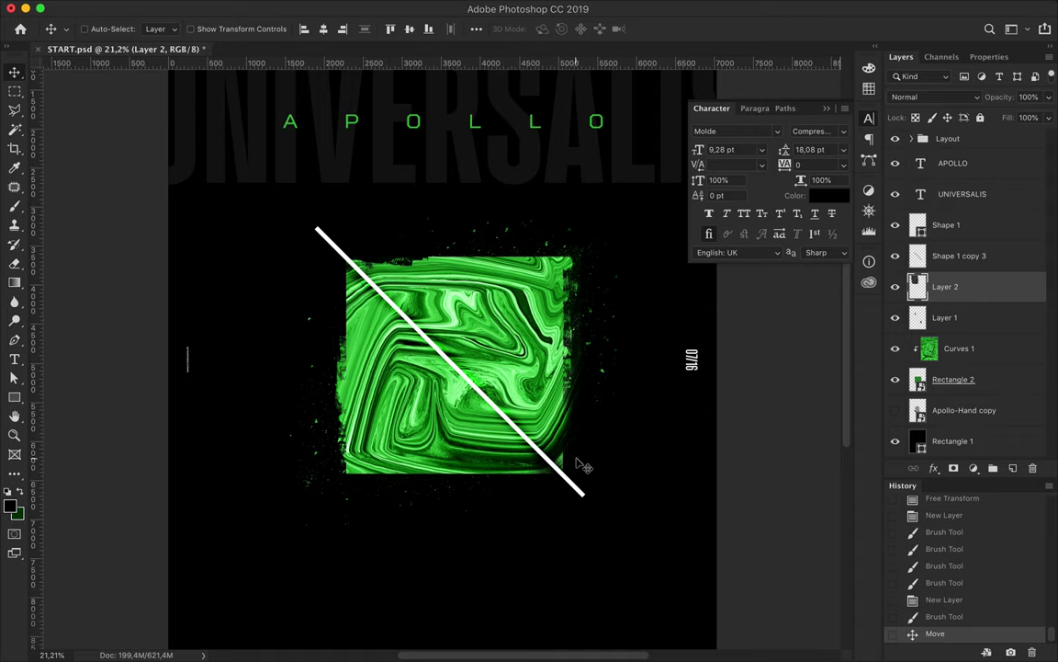
# Stamp another texture on Layer 3, transform it, and move it into place
pyautogui.press('b')
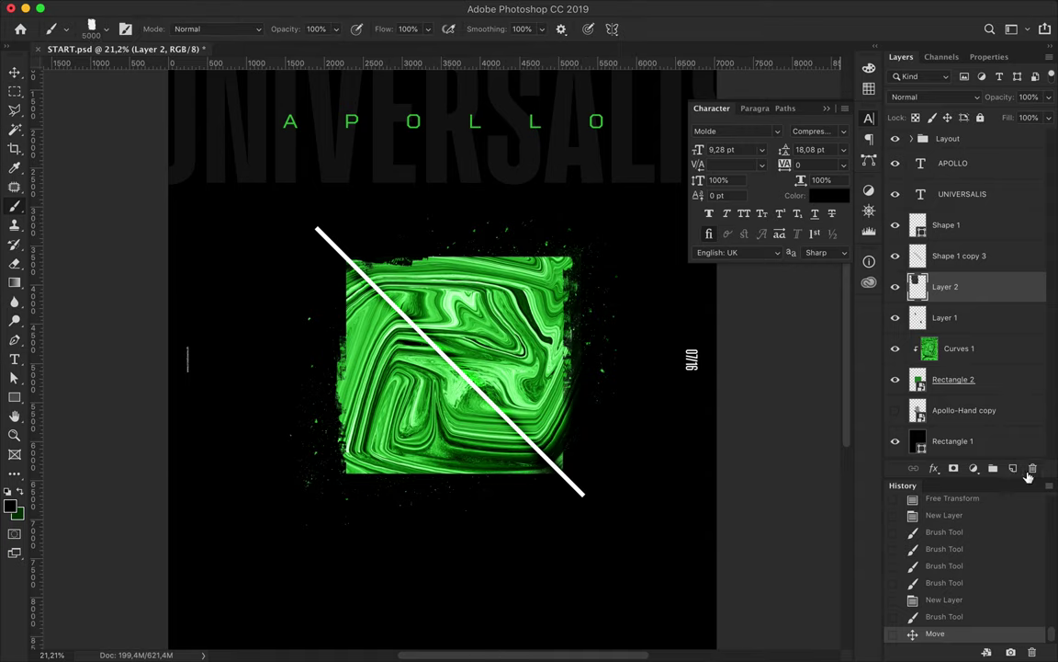
pyautogui.click(1014, 468)
pyautogui.click(562, 500)
pyautogui.press('v')
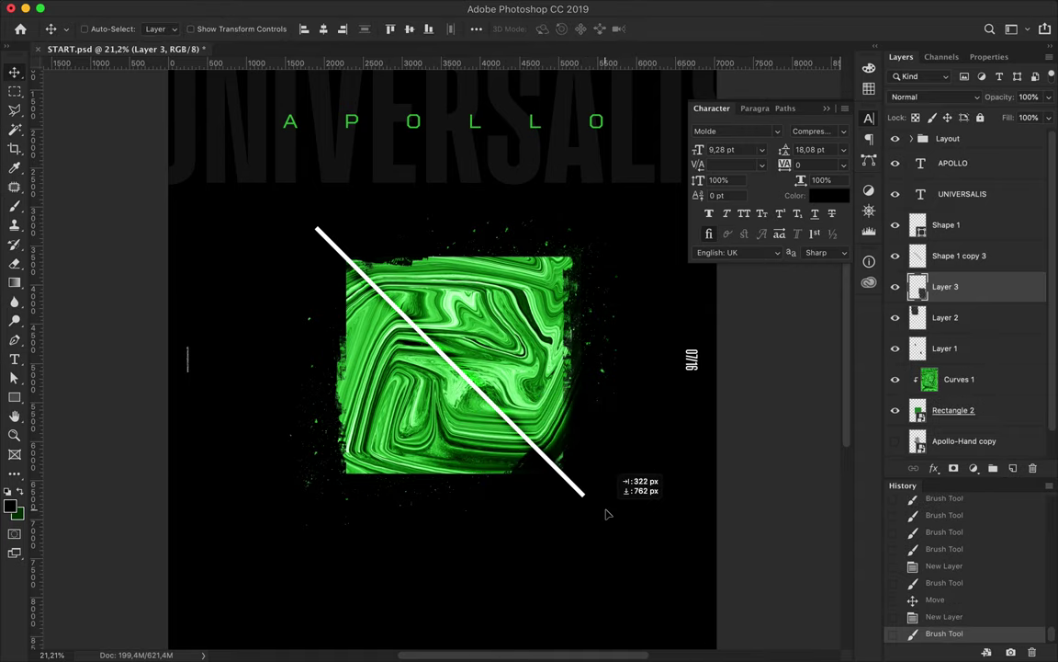
pyautogui.moveTo(597, 523); pyautogui.dragTo(558, 525)
pyautogui.hotkey('ctrl', 't')
pyautogui.scroll(-5, 557, 525)
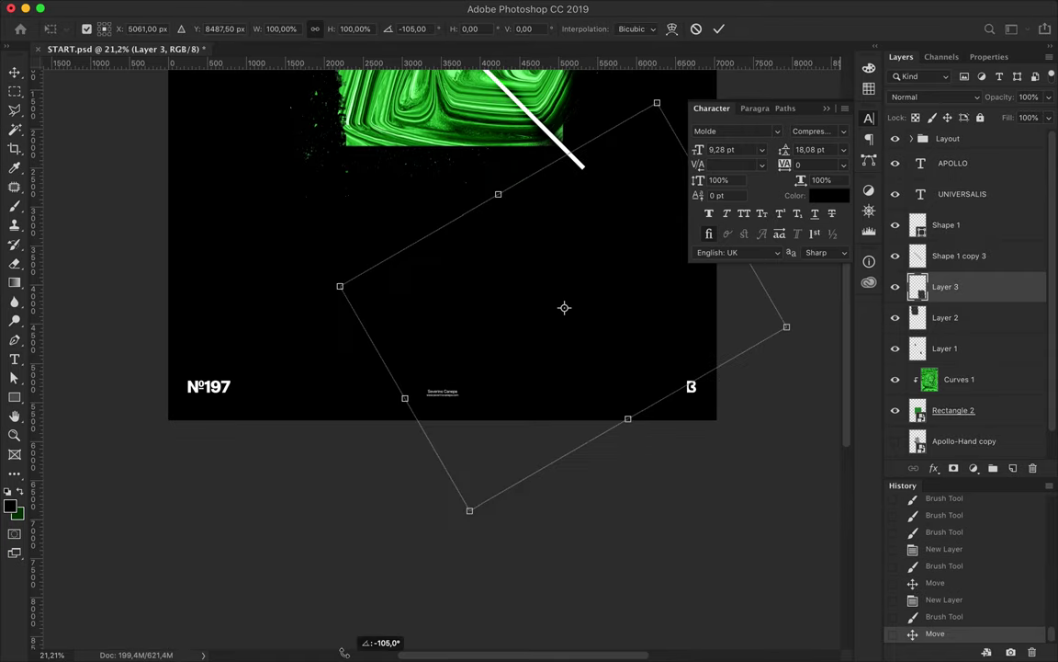
pyautogui.press('Return')
pyautogui.scroll(5, 425, 415)
pyautogui.hscroll(5, 425, 415)
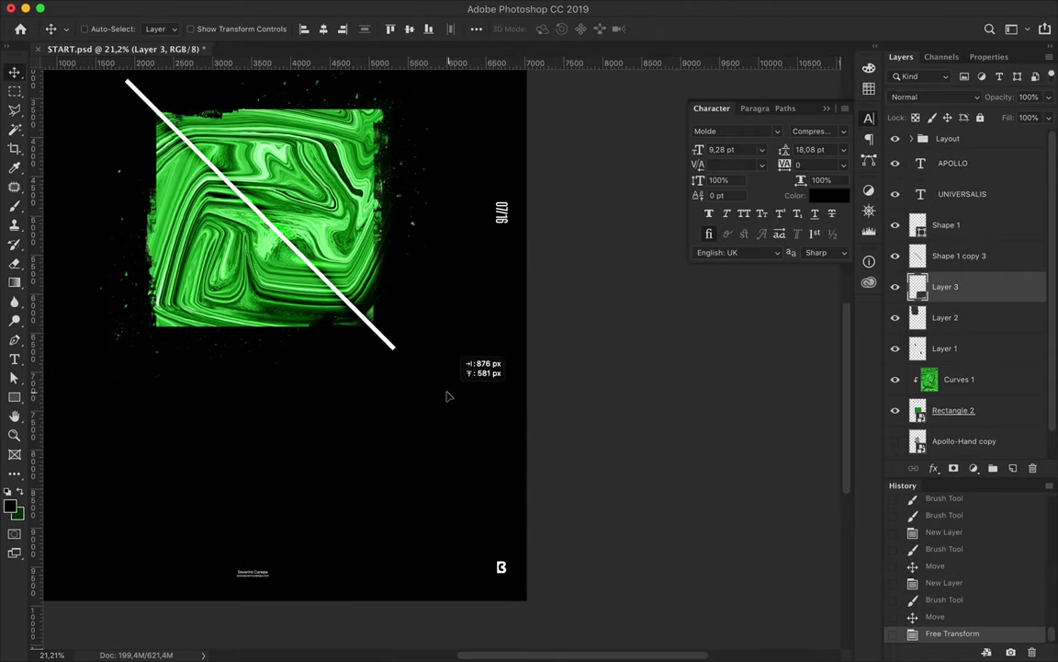
pyautogui.moveTo(442, 393); pyautogui.dragTo(414, 387)
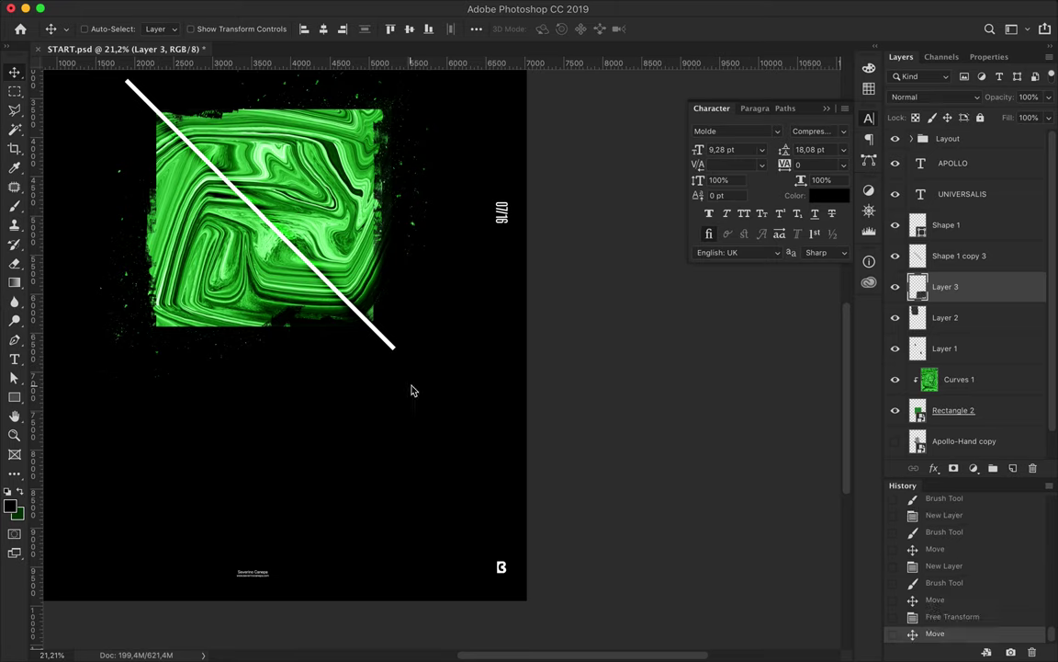
pyautogui.scroll(-3, 414, 390)
# Merge the painted layers and group the square's layers into a group named Square
pyautogui.keyDown('shift'); pyautogui.click(918, 349); pyautogui.keyUp('shift')
pyautogui.hotkey('ctrl', 'e')
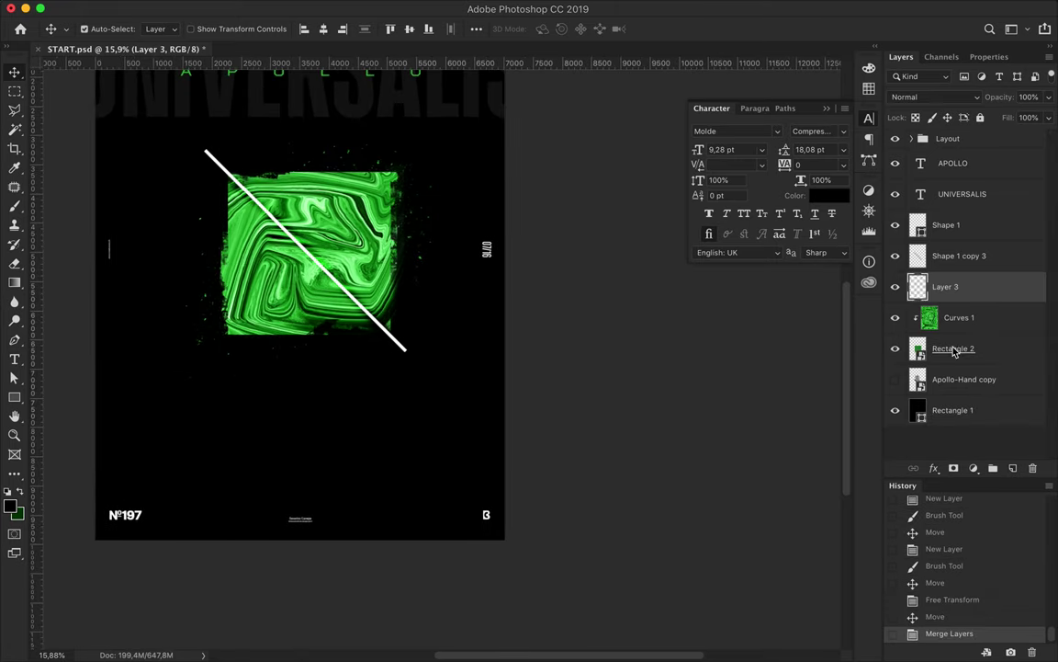
pyautogui.keyDown('shift'); pyautogui.click(956, 348); pyautogui.keyUp('shift')
pyautogui.hotkey('ctrl', 'g')
pyautogui.press('s')
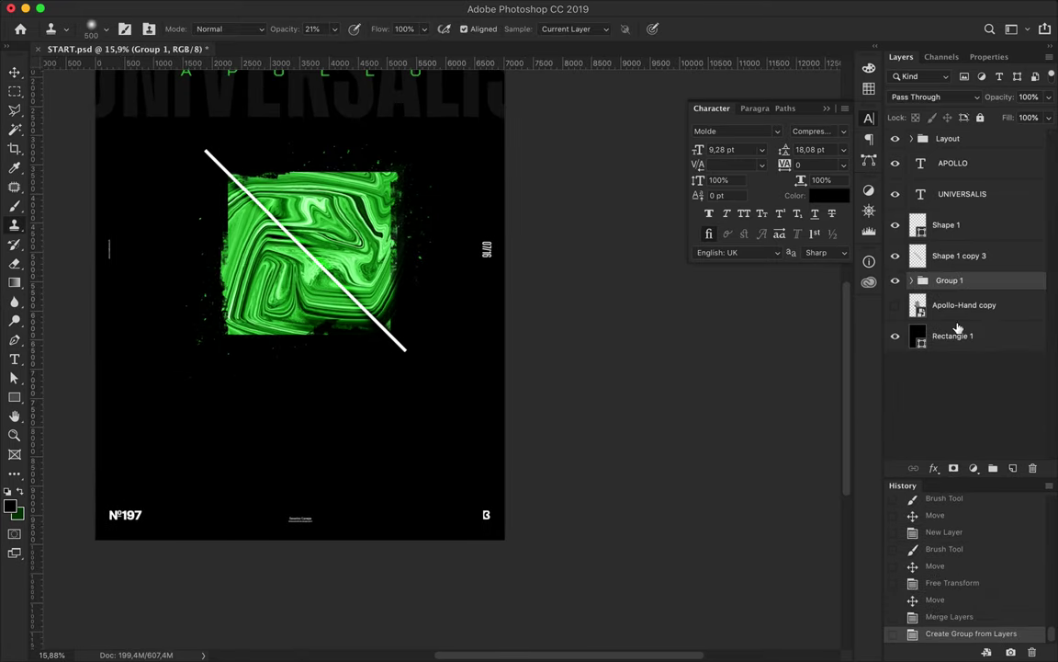
pyautogui.press('Return')
pyautogui.press('v')
pyautogui.scroll(2, 315, 224)
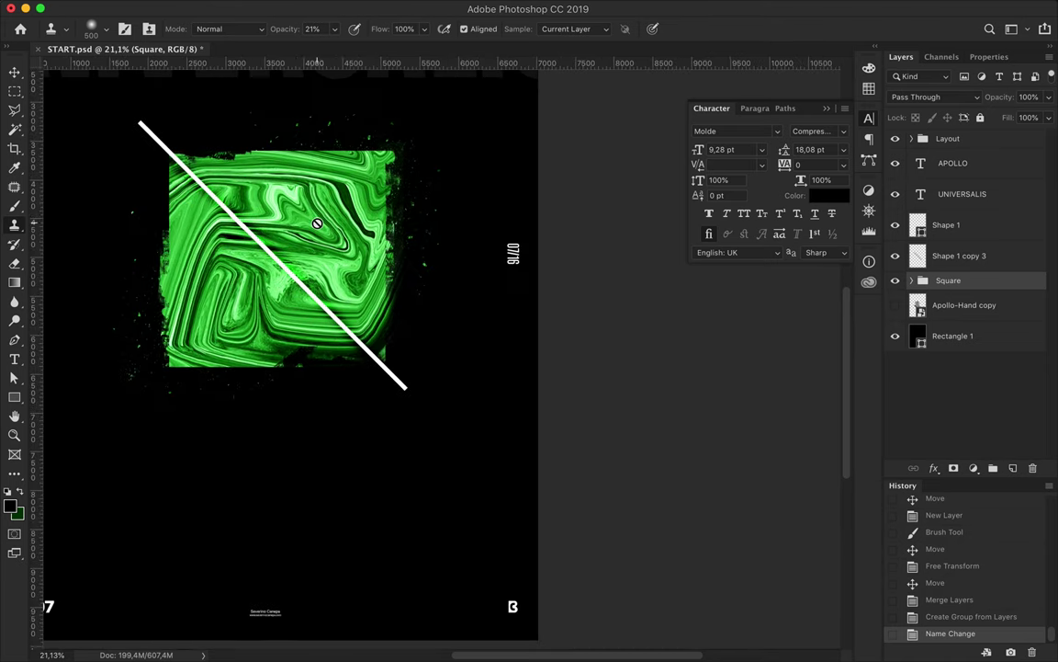
pyautogui.scroll(5, 314, 229)
# Select the APOLLO layer and centre it horizontally on the poster
pyautogui.click(266, 178)
pyautogui.click(740, 149)
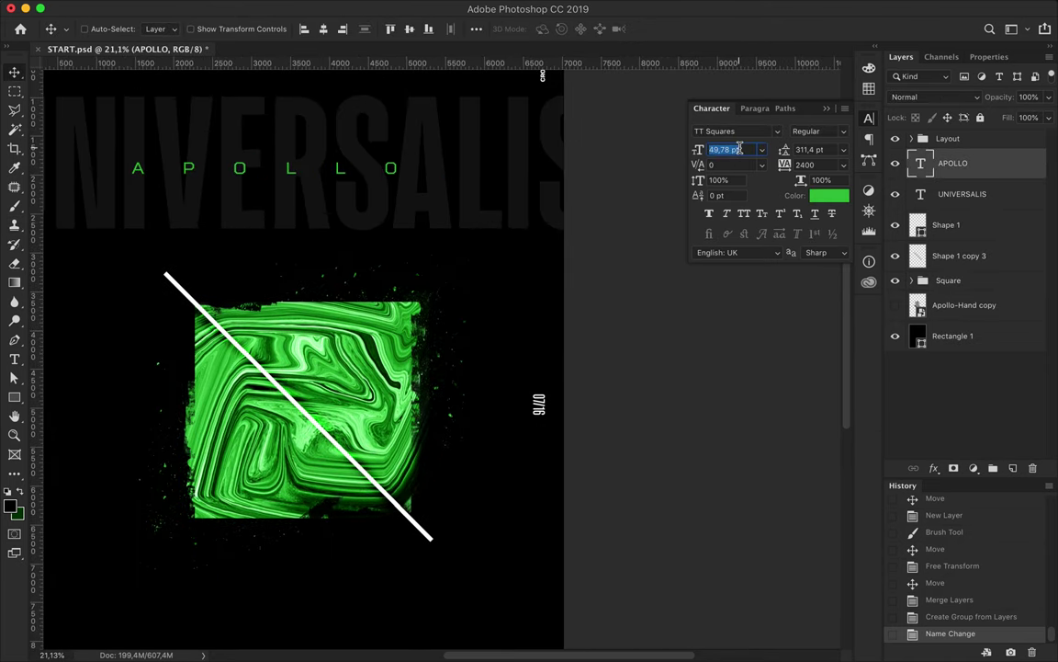
pyautogui.click(324, 28)
pyautogui.hscroll(-3, 349, 166)
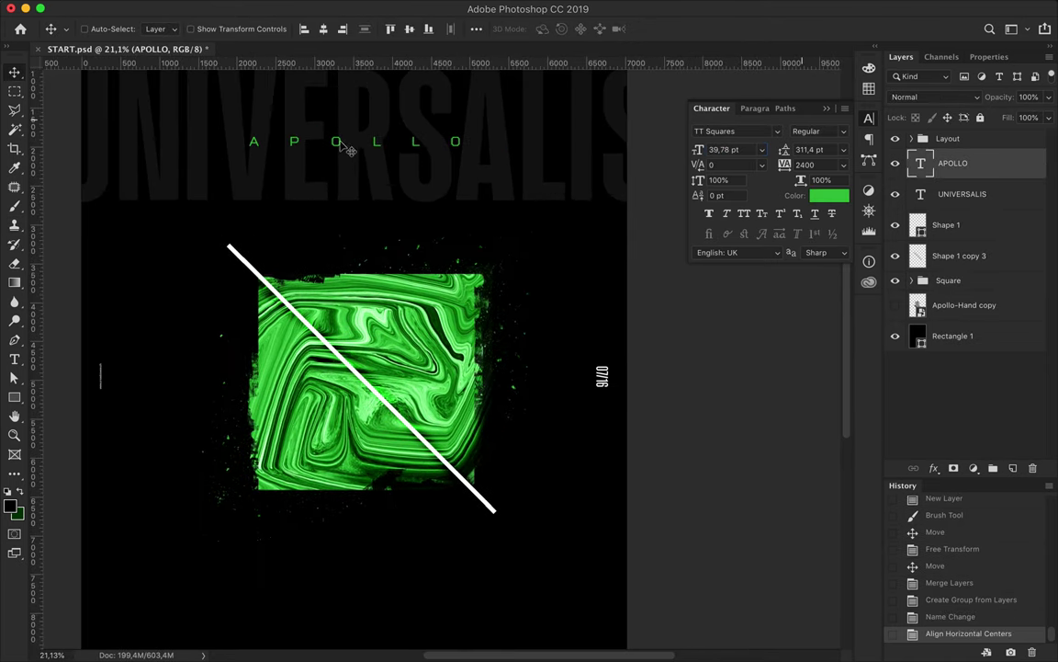
# Recolour the selected APOLLO letters white (#ffffff)
pyautogui.doubleClick(338, 140)
pyautogui.click(321, 142)
pyautogui.click(598, 28)
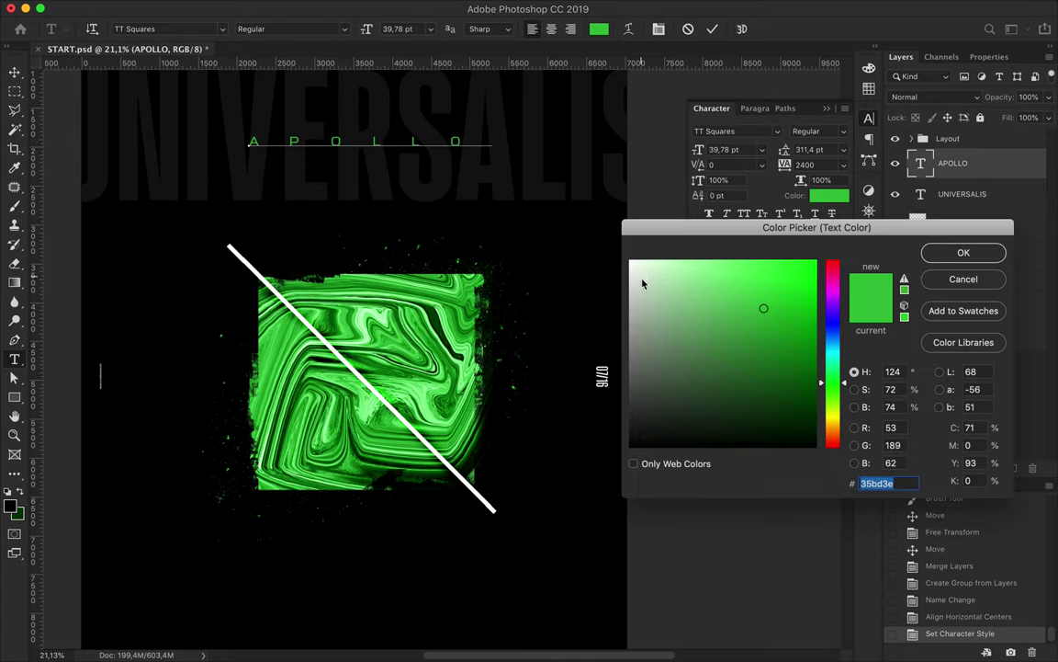
pyautogui.write('ffffff')
pyautogui.click(961, 251)
pyautogui.click(598, 29)
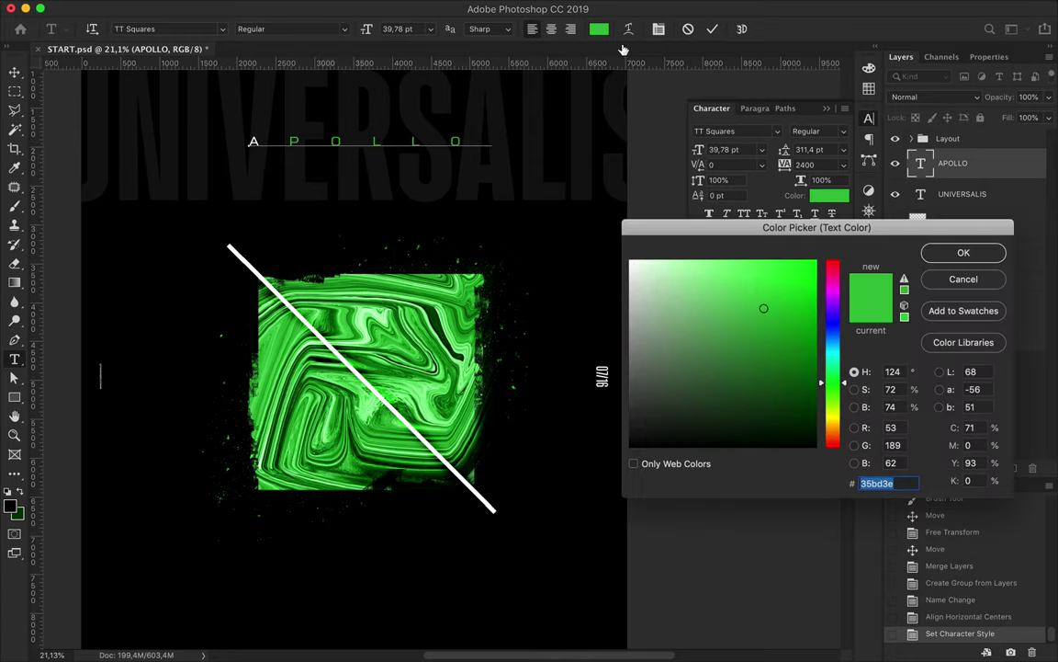
pyautogui.write('ffffff')
pyautogui.press('Return')
# Apply a colour to APOLLO's final O and finish editing the text
pyautogui.moveTo(446, 140); pyautogui.dragTo(491, 140)
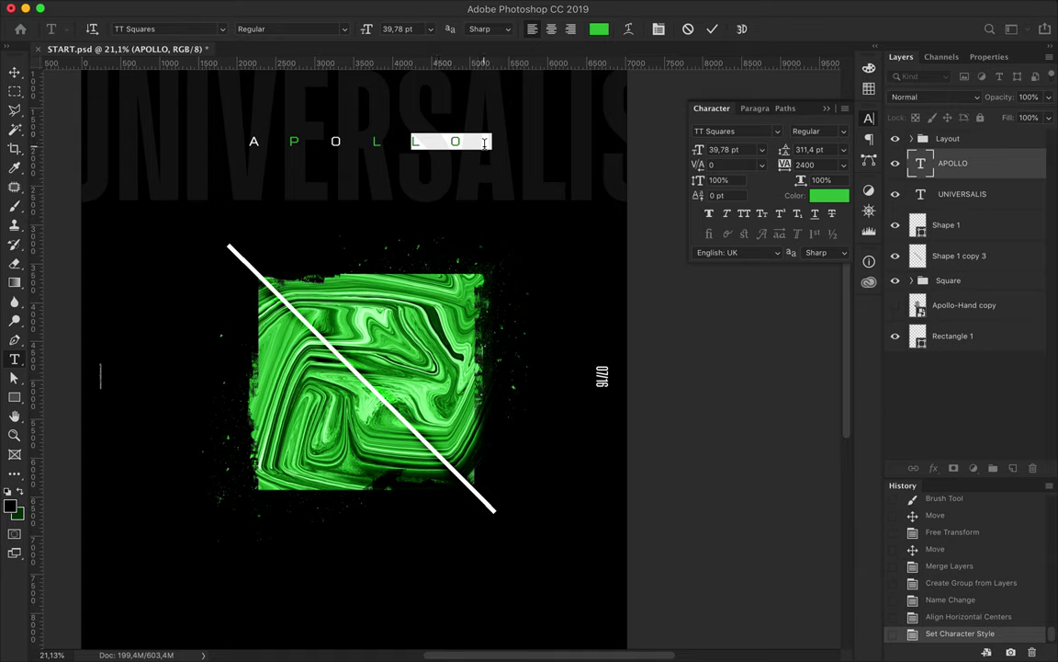
pyautogui.click(598, 29)
pyautogui.press('Return')
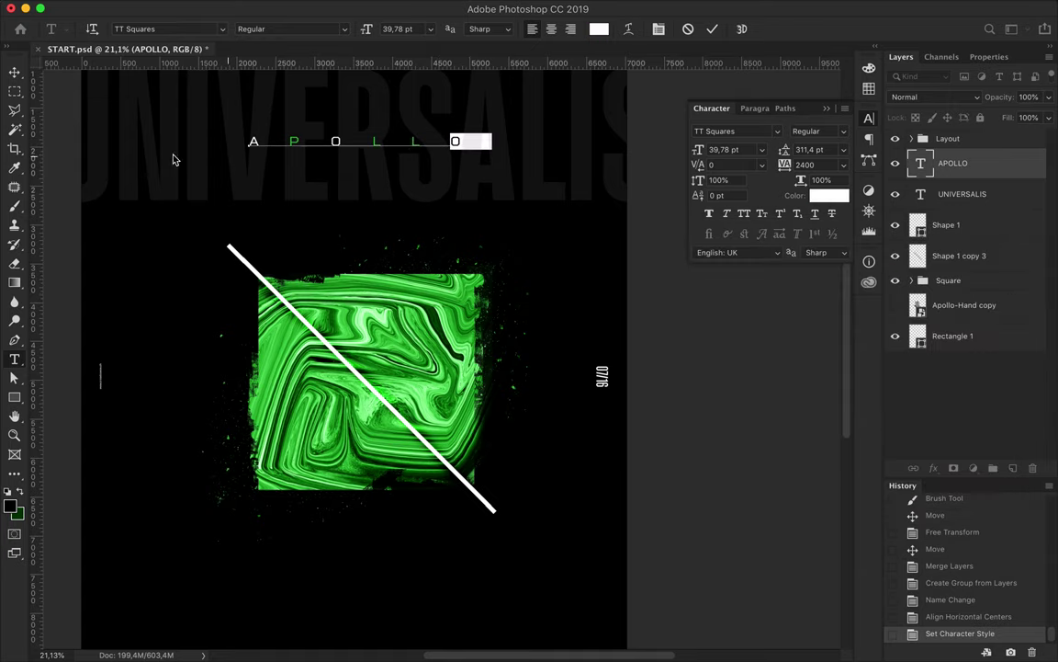
pyautogui.press('Escape')
pyautogui.press('v')
# Scroll around the poster and place a new text insertion point with the Type tool
pyautogui.scroll(-2, 279, 113)
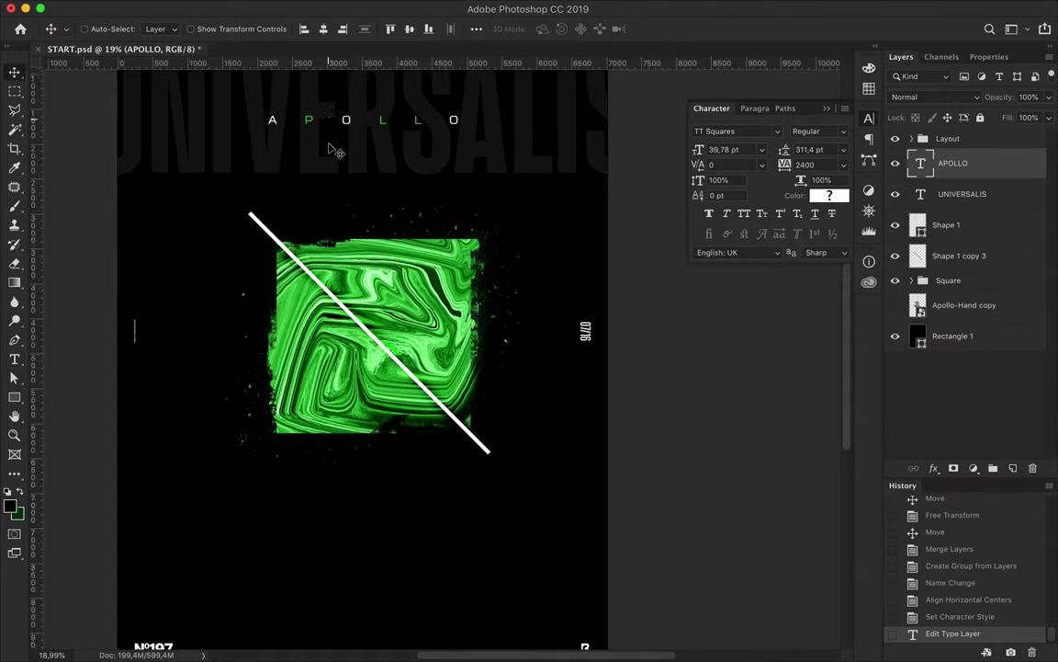
pyautogui.scroll(2, 335, 150)
pyautogui.hscroll(-3, 312, 184)
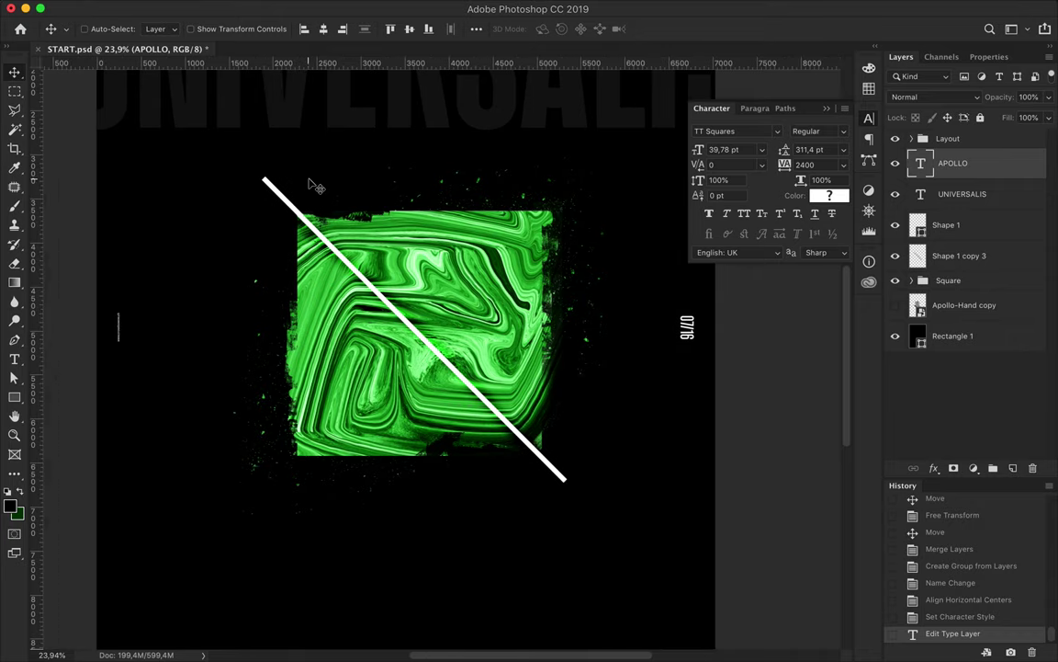
pyautogui.scroll(-1, 313, 184)
pyautogui.press('t')
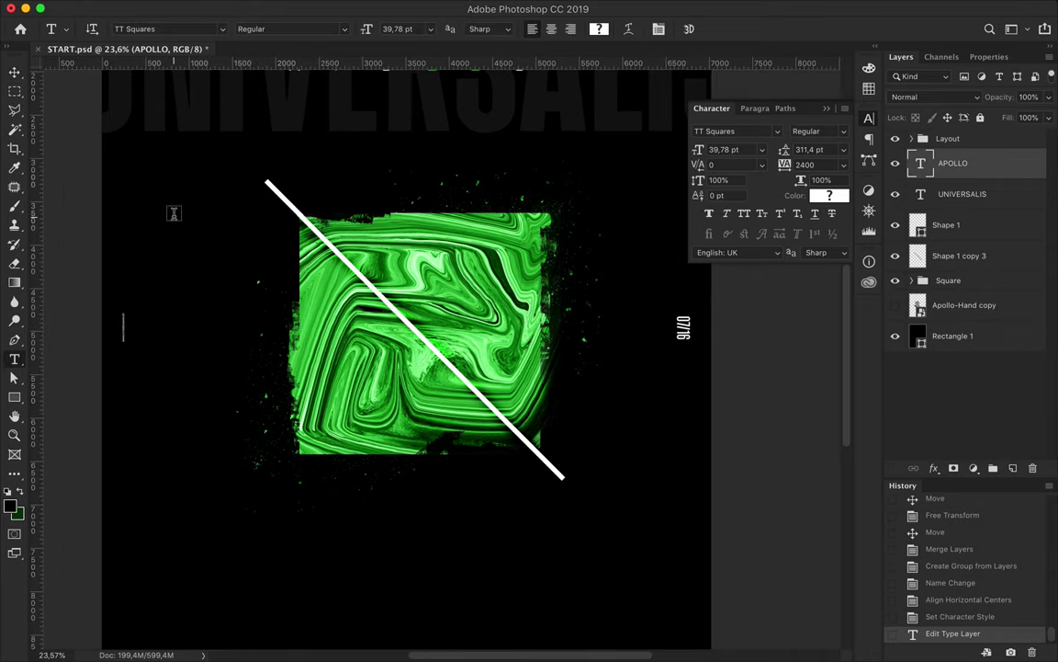
pyautogui.click(174, 213)
pyautogui.scroll(3, 201, 219)
# Discard the stray text layer and duplicate APOLLO, retyping the copy as POSTER
pyautogui.press('Escape')
pyautogui.press('v')
pyautogui.moveTo(374, 263)
pyautogui.mouseDown()
pyautogui.moveTo(244, 403)
pyautogui.moveTo(444, 402)
pyautogui.mouseUp()
pyautogui.doubleClick(244, 401)
pyautogui.hotkey('ctrl', 'a')
pyautogui.write('POs')
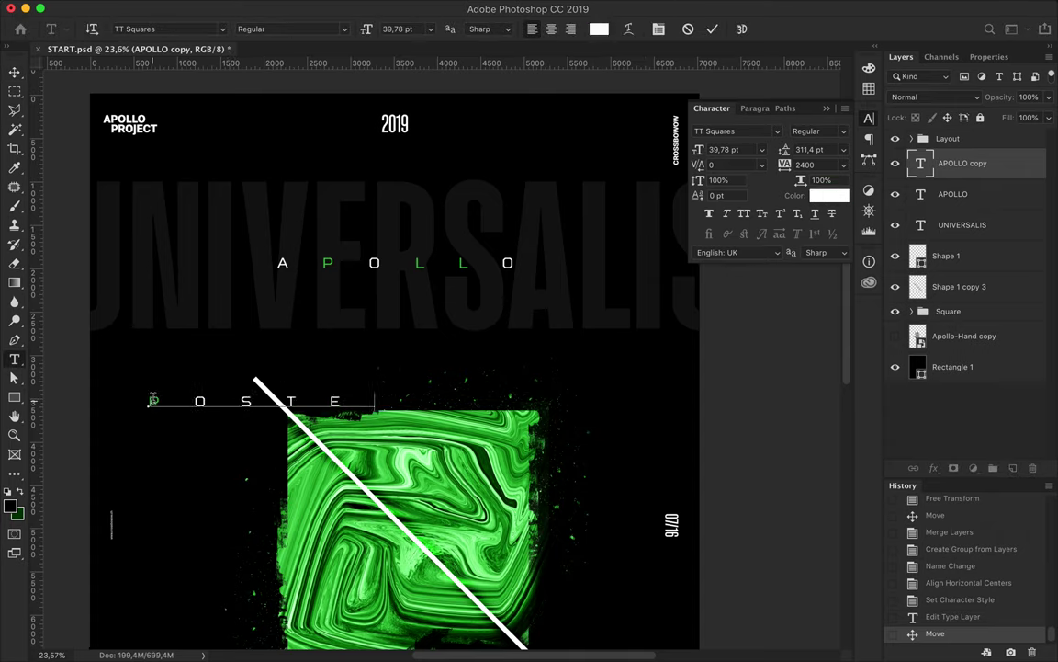
pyautogui.hotkey('ctrl', 'Return')
# Rotate POSTER −90° to run vertically, place it left of the square, centred vertically
pyautogui.hotkey('ctrl', 't')
pyautogui.moveTo(433, 379)
pyautogui.mouseDown()
pyautogui.moveTo(276, 589)
pyautogui.moveTo(241, 597)
pyautogui.moveTo(314, 568)
pyautogui.mouseUp()
pyautogui.scroll(-3, 240, 597)
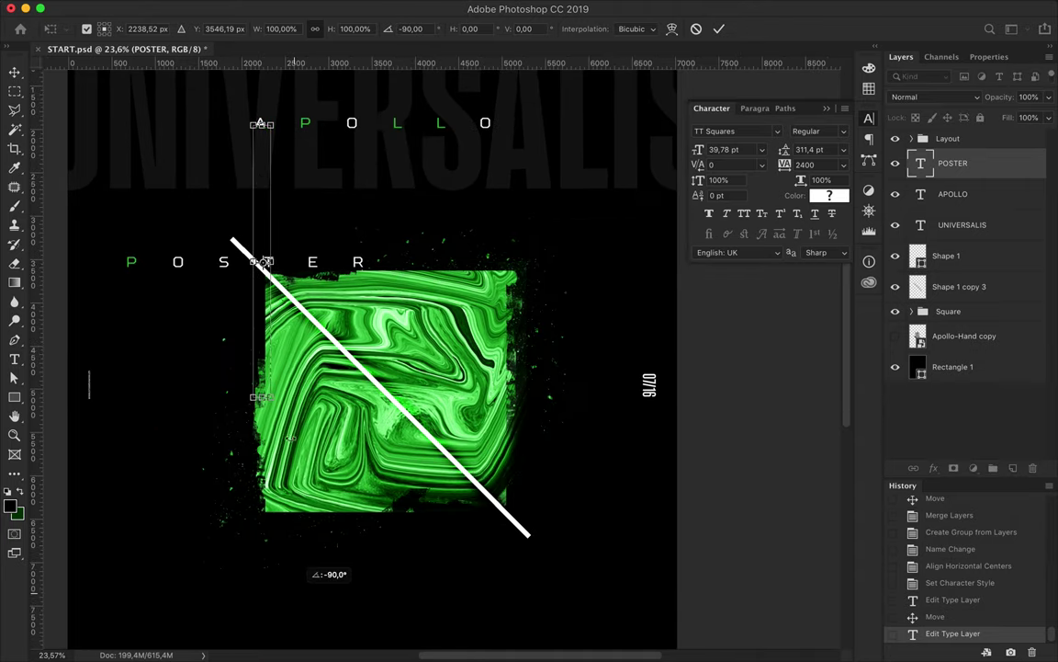
pyautogui.press('Return')
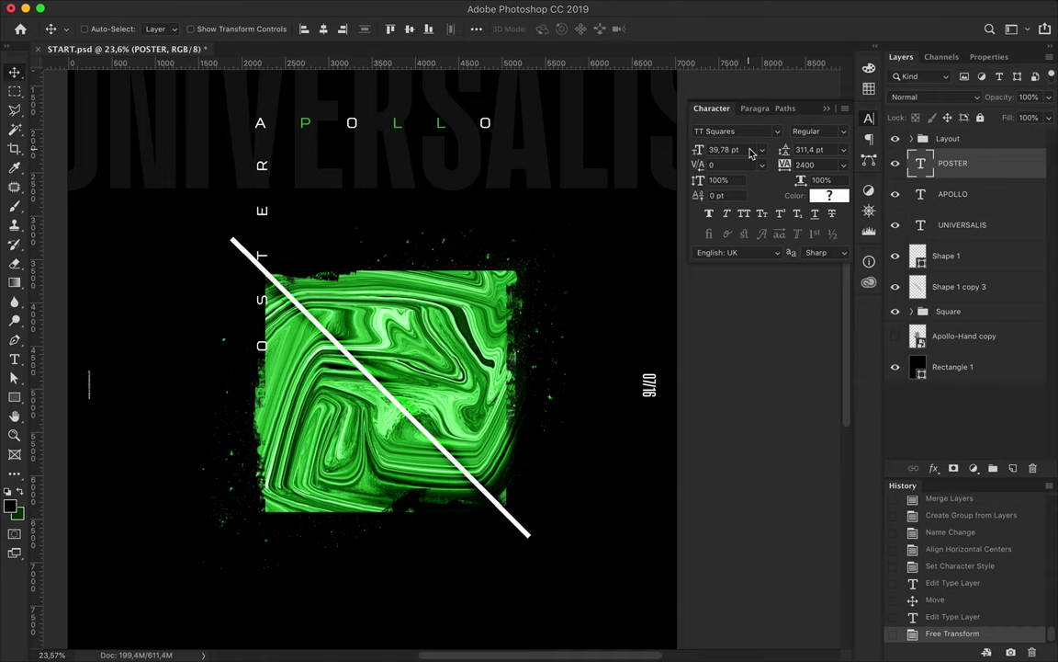
pyautogui.write('29')
pyautogui.moveTo(262, 300); pyautogui.dragTo(152, 398)
pyautogui.click(410, 30)
# Copy POSTER to the right side as DESIGN, rotated 180° and vertically centred
pyautogui.keyDown('alt'); pyautogui.moveTo(158, 340); pyautogui.dragTo(599, 319); pyautogui.keyUp('alt')
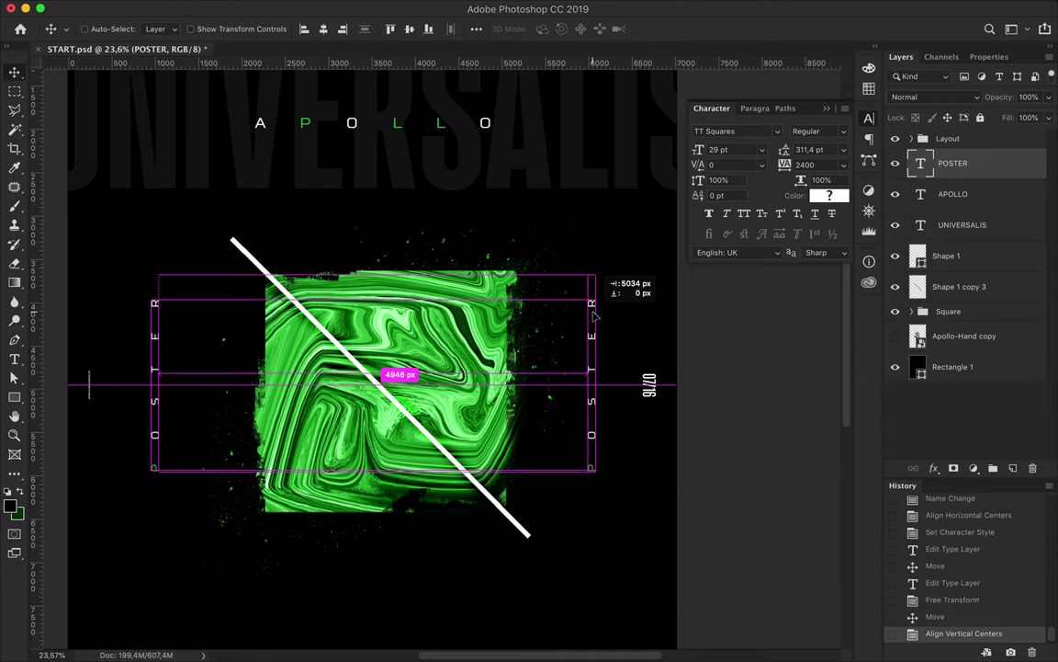
pyautogui.press('t')
pyautogui.click(592, 467)
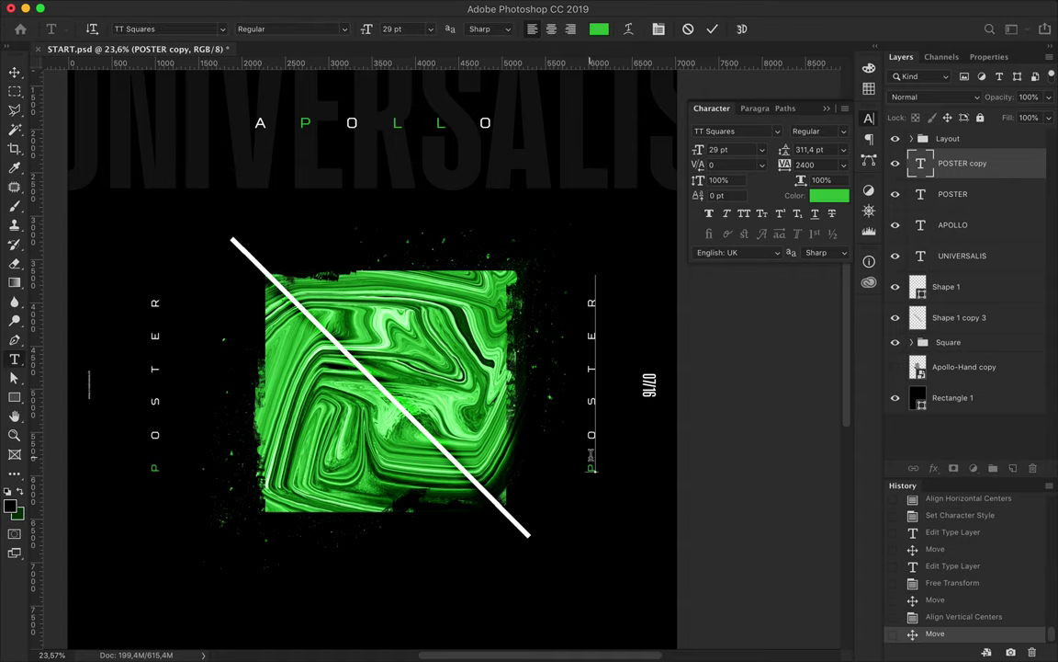
pyautogui.moveTo(593, 432); pyautogui.dragTo(603, 270)
pyautogui.write('DESIGN')
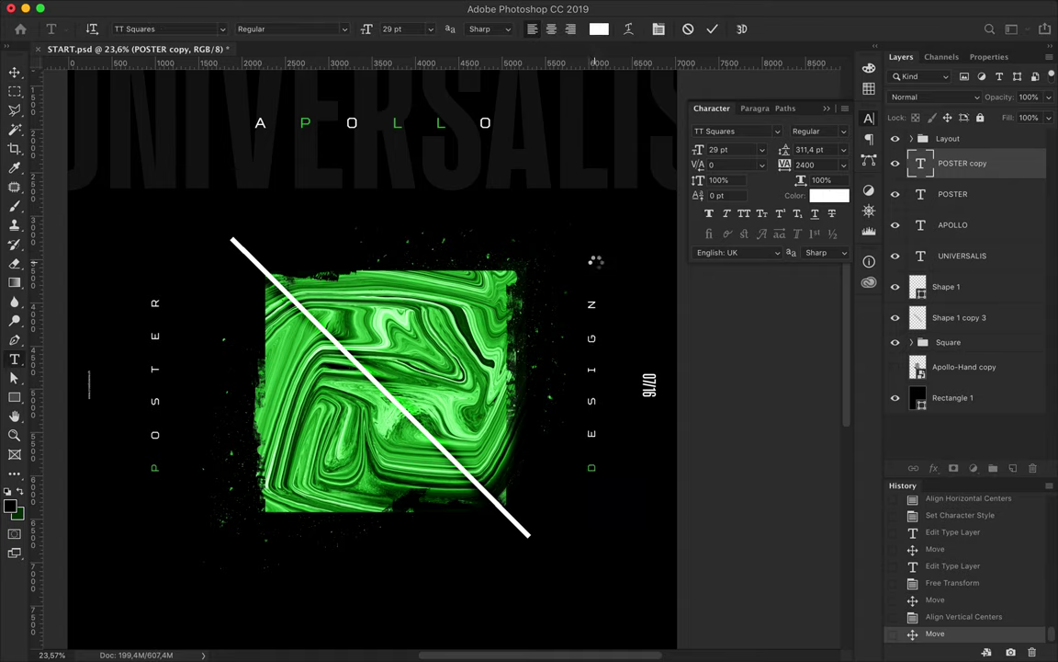
pyautogui.hotkey('ctrl', 'Return')
pyautogui.hotkey('ctrl', 't')
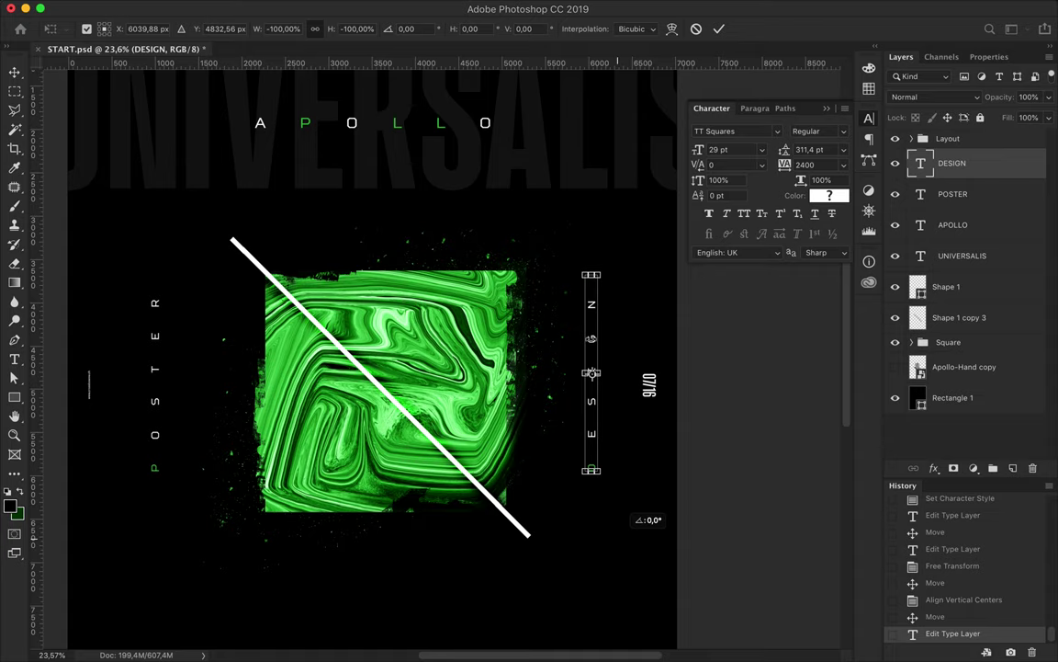
pyautogui.moveTo(618, 510); pyautogui.dragTo(596, 345)
pyautogui.press('Return')
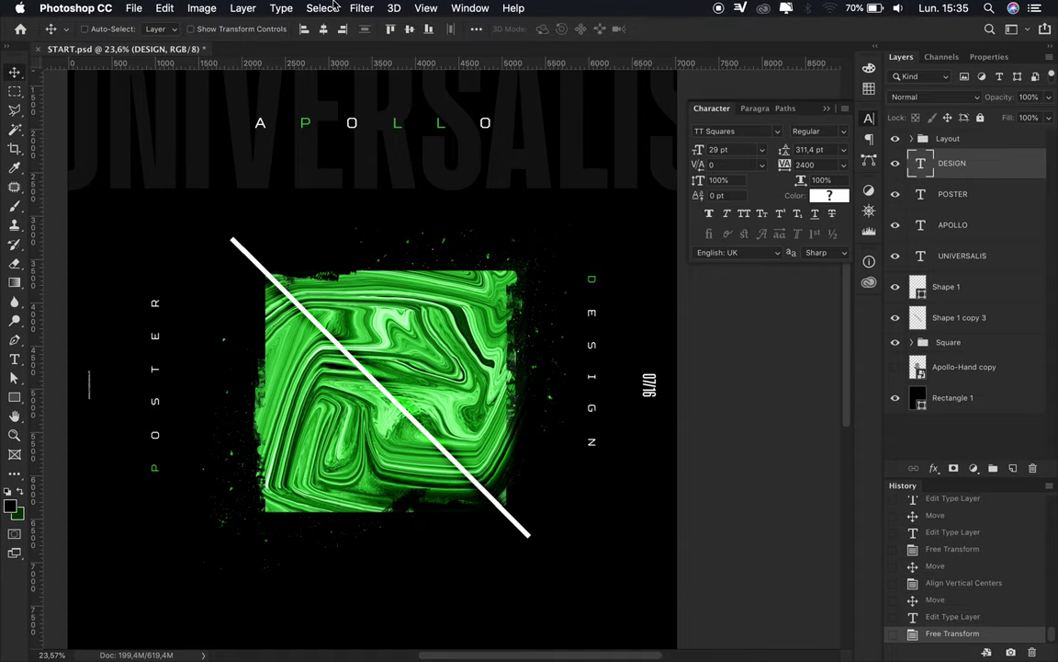
pyautogui.click(410, 29)
# Colour part of the DESIGN letters green (#38b446)
pyautogui.press('t')
pyautogui.click(591, 365)
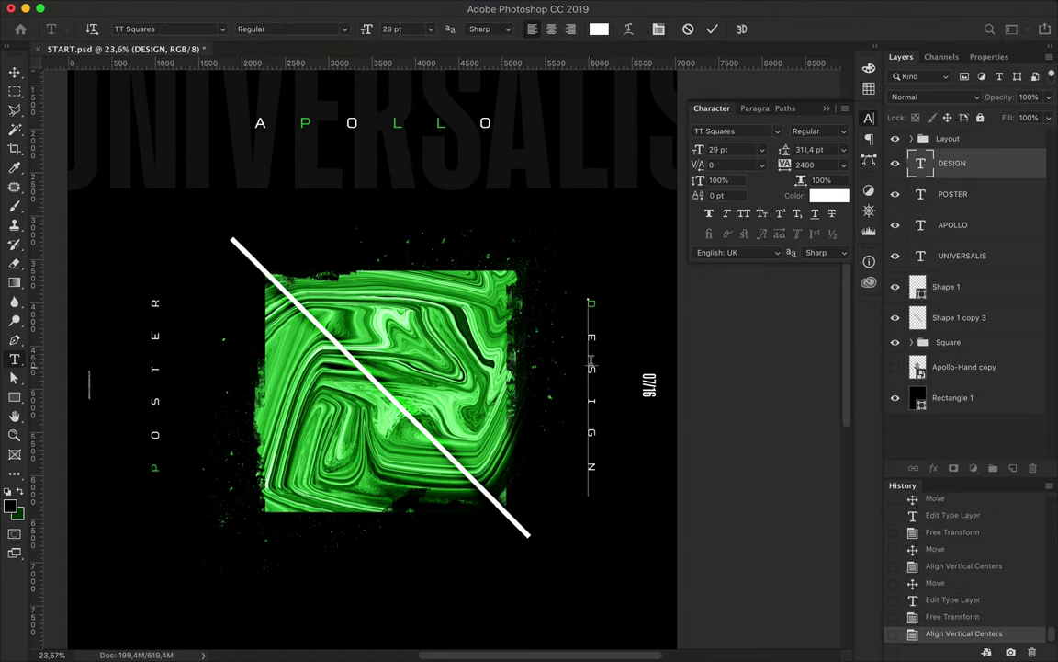
pyautogui.keyDown('shift'); pyautogui.click(592, 496); pyautogui.keyUp('shift')
pyautogui.click(599, 28)
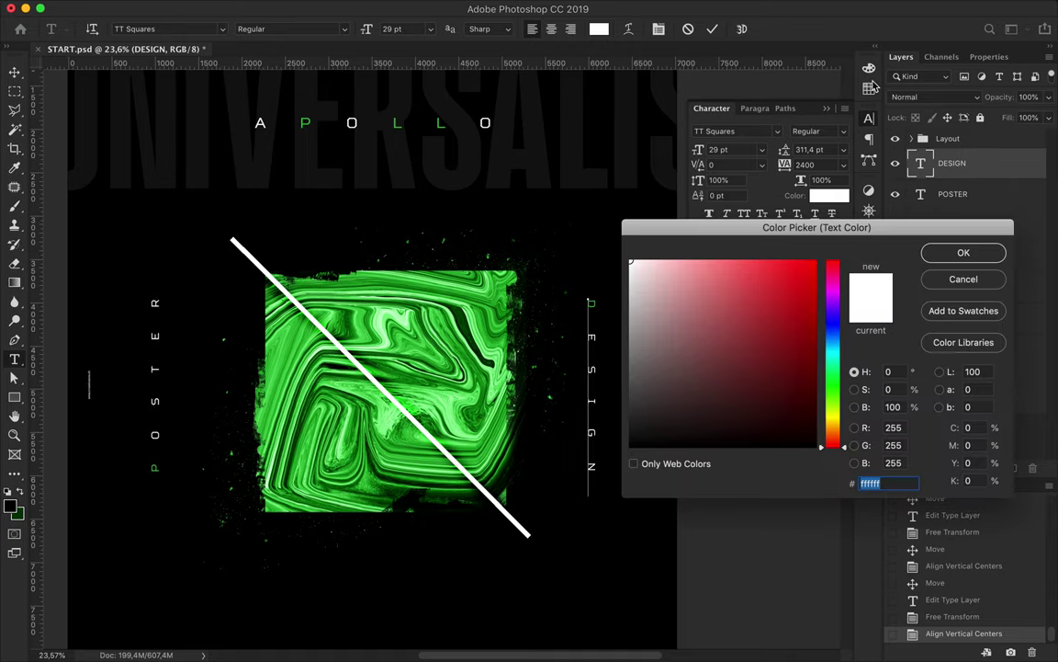
pyautogui.write('38b446')
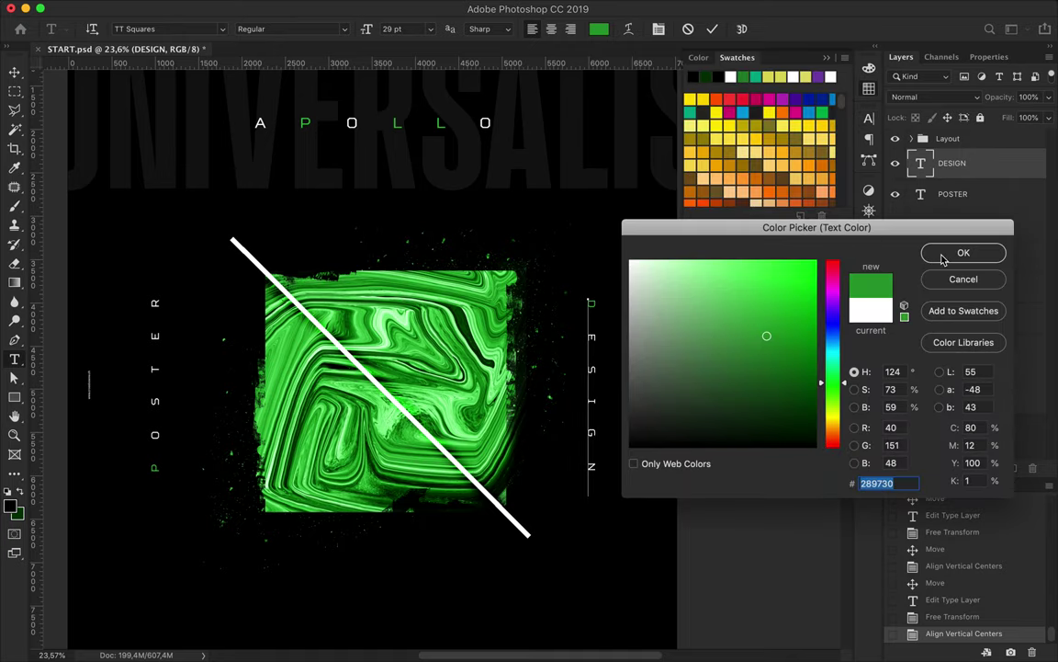
pyautogui.click(964, 253)
pyautogui.click(13, 71)
pyautogui.scroll(-2, 484, 288)
pyautogui.scroll(-1, 480, 286)
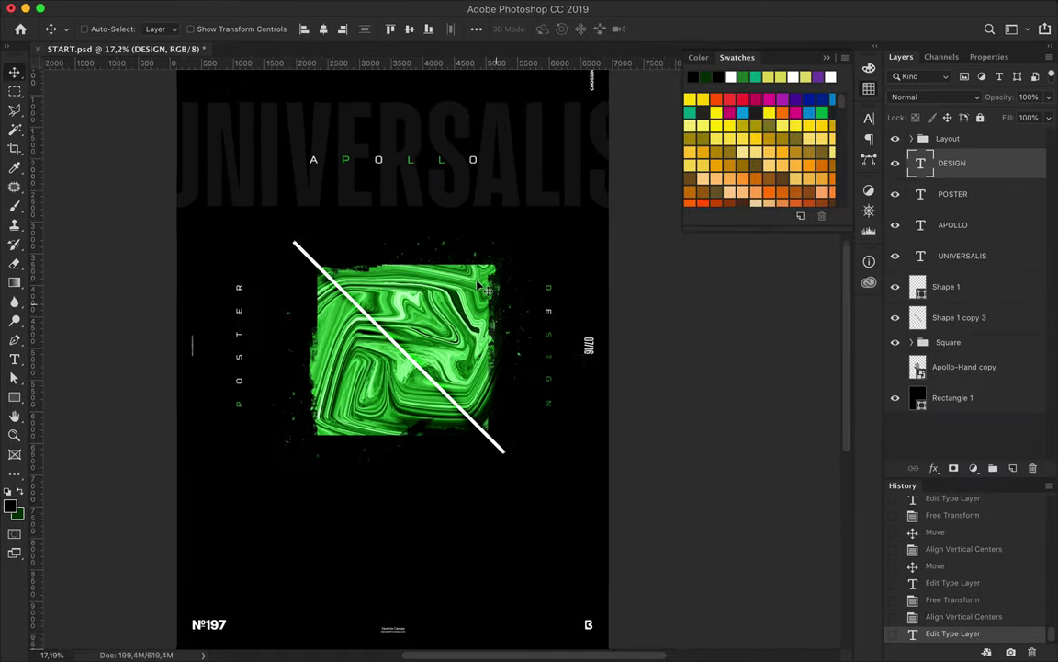
pyautogui.scroll(-1, 484, 288)
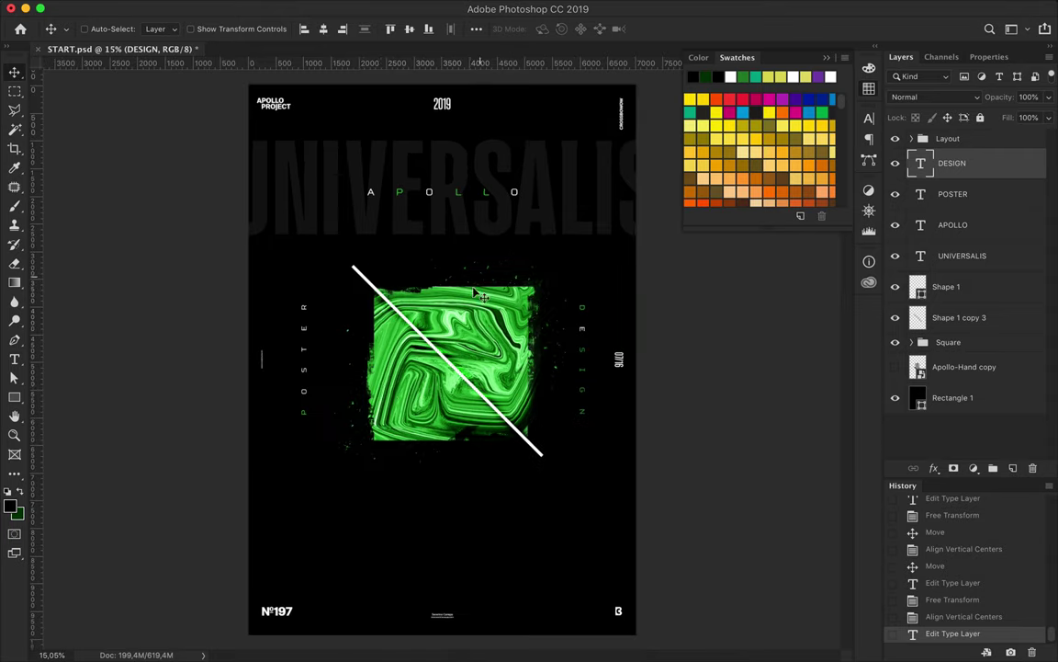
# Duplicate the Curves 1 marble layer above the Square group and add an empty layer beneath it
pyautogui.click(911, 342)
pyautogui.moveTo(961, 397)
pyautogui.mouseDown()
pyautogui.moveTo(968, 328)
pyautogui.moveTo(910, 380)
pyautogui.mouseUp()
pyautogui.click(1013, 468)
pyautogui.press('m')
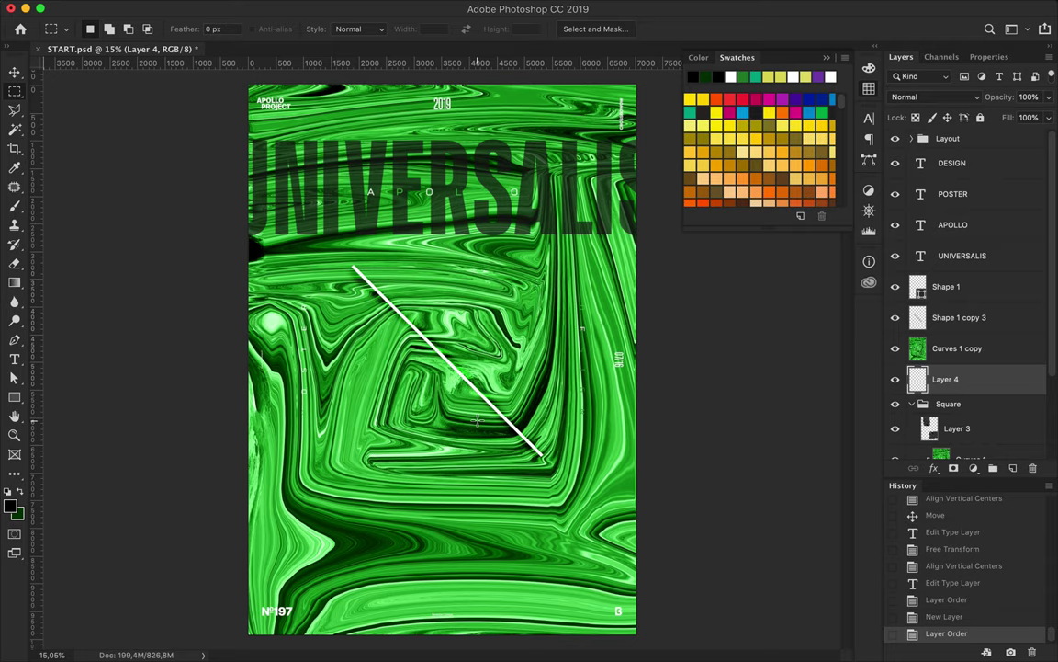
# Draw a white, no-stroke rectangle in the lower part of the poster
pyautogui.press('u')
pyautogui.click(162, 28)
pyautogui.click(134, 94)
pyautogui.click(213, 28)
pyautogui.click(106, 92)
pyautogui.moveTo(303, 404)
pyautogui.mouseDown()
pyautogui.moveTo(391, 415)
pyautogui.moveTo(621, 611)
pyautogui.moveTo(504, 293)
pyautogui.moveTo(337, 484)
pyautogui.mouseUp()
# Rotate the rectangle 45°, clip the marble into it at lower-left, and save
pyautogui.hotkey('ctrl', 't')
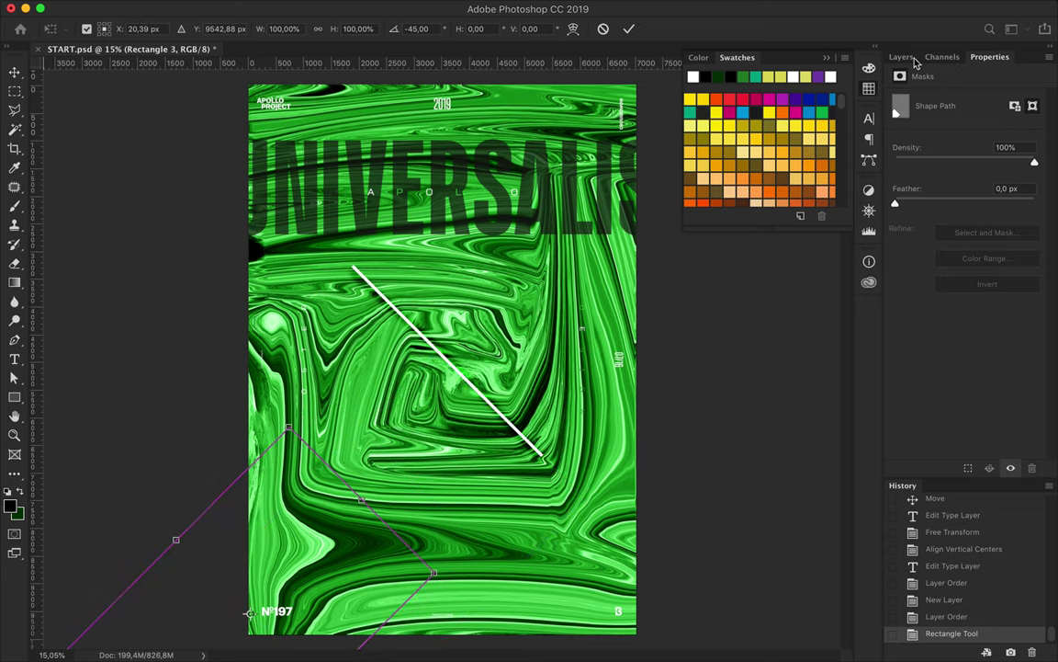
pyautogui.click(901, 57)
pyautogui.press('Return')
pyautogui.hotkey('ctrl', 'alt', 'g')
pyautogui.press('v')
pyautogui.moveTo(375, 549); pyautogui.dragTo(390, 555)
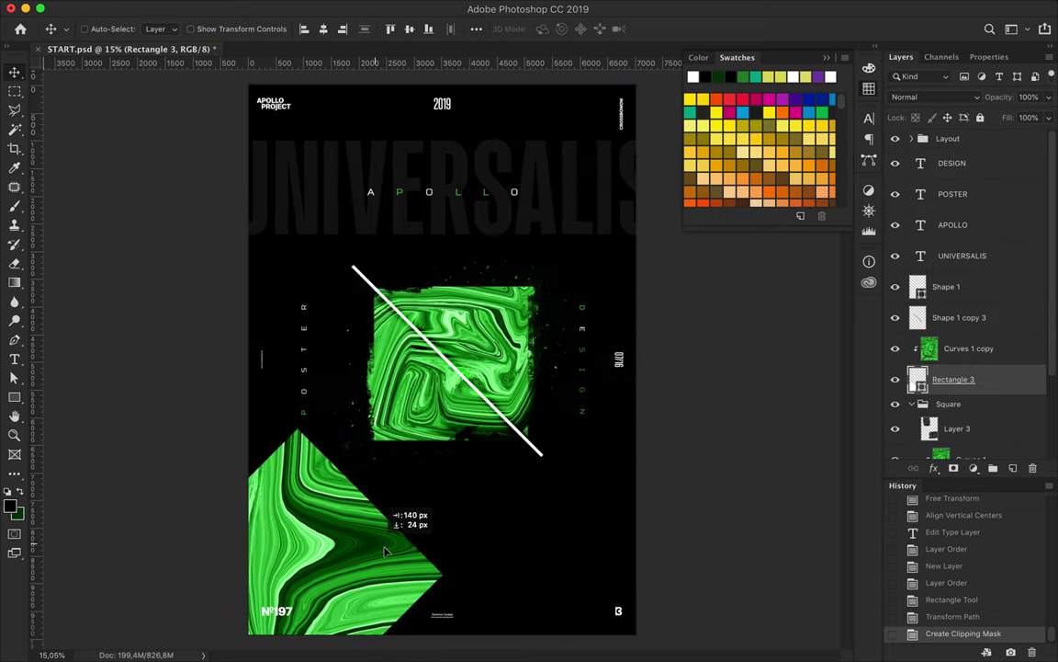
pyautogui.scroll(-1, 388, 552)
pyautogui.hotkey('ctrl', 's')
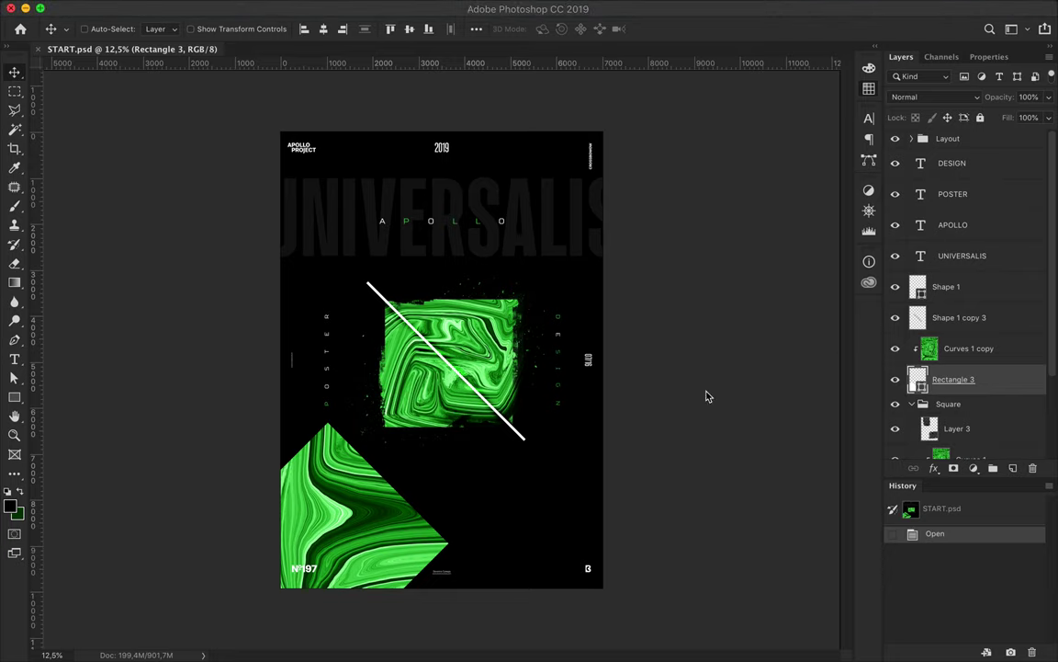
# Rotate the marble shape and move it toward the bottom centre
pyautogui.hotkey('ctrl', 't')
pyautogui.moveTo(129, 431); pyautogui.dragTo(73, 533)
pyautogui.moveTo(340, 495); pyautogui.dragTo(515, 543)
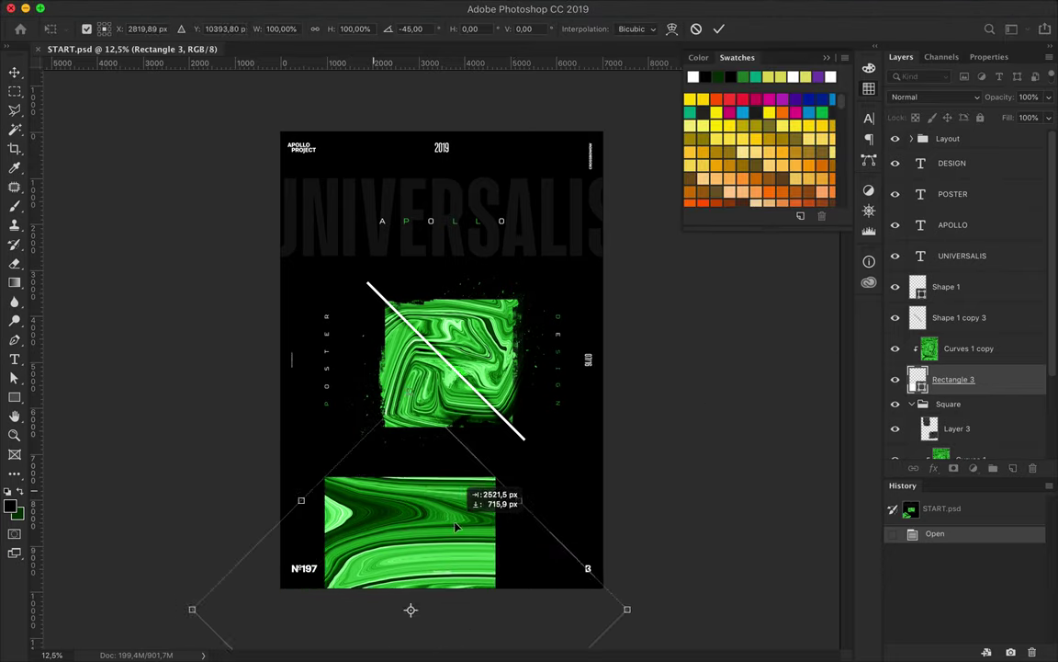
pyautogui.press('Return')
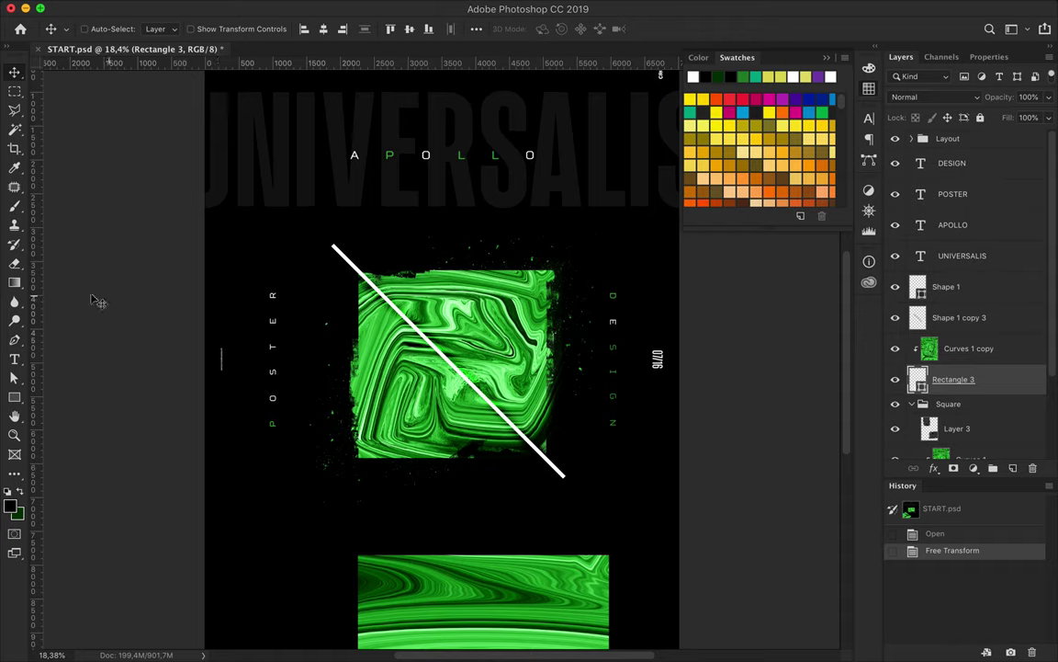
# Add guides along the marble square's left, right and top edges
pyautogui.moveTo(32, 303); pyautogui.dragTo(359, 319)
pyautogui.moveTo(32, 296)
pyautogui.mouseDown()
pyautogui.moveTo(561, 439)
pyautogui.moveTo(548, 432)
pyautogui.mouseUp()
pyautogui.moveTo(494, 64)
pyautogui.mouseDown()
pyautogui.moveTo(494, 271)
pyautogui.moveTo(473, 455)
pyautogui.mouseUp()
pyautogui.scroll(-2, 472, 456)
# Resize the bottom marble strip to the square's width and shorter, then draw a left rectangle
pyautogui.hotkey('ctrl', 't')
pyautogui.moveTo(609, 583); pyautogui.dragTo(535, 584)
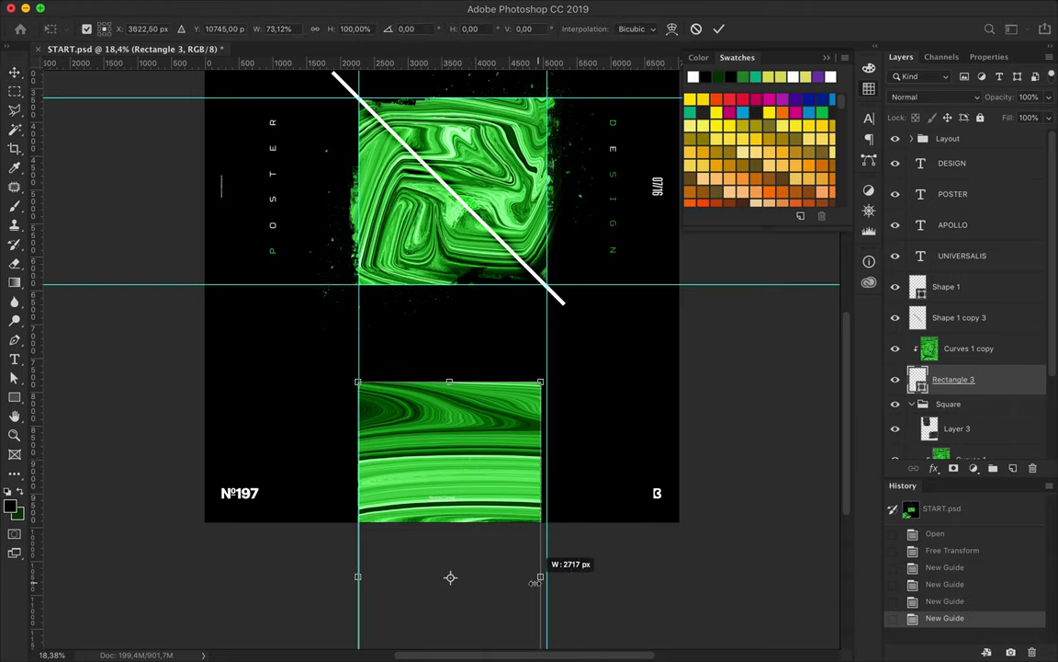
pyautogui.moveTo(452, 381); pyautogui.dragTo(454, 437)
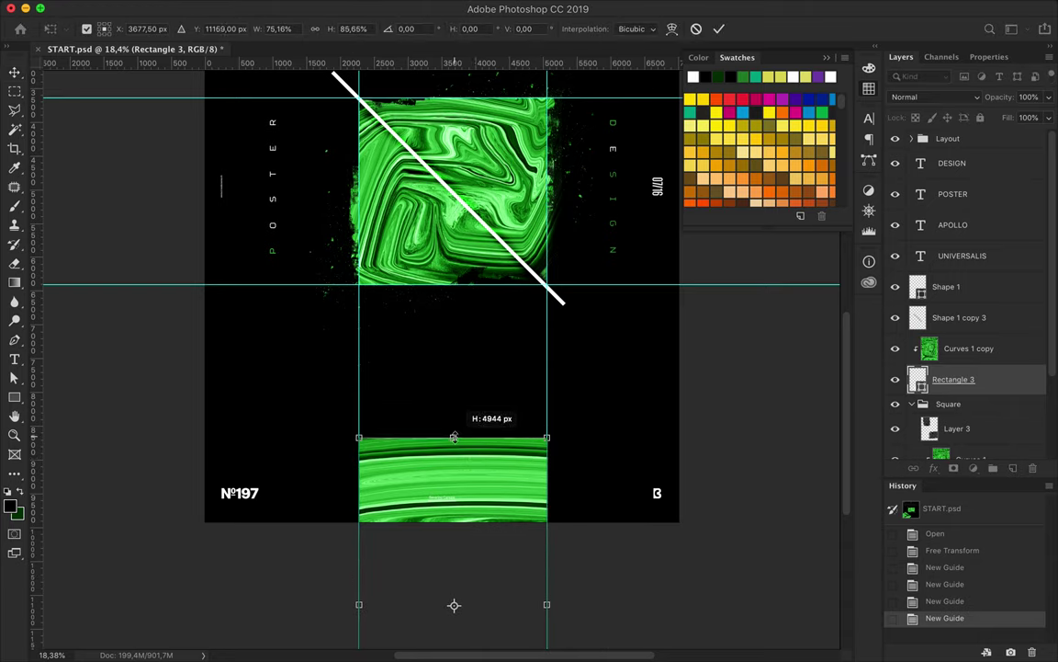
pyautogui.hotkey('ctrl', '0')
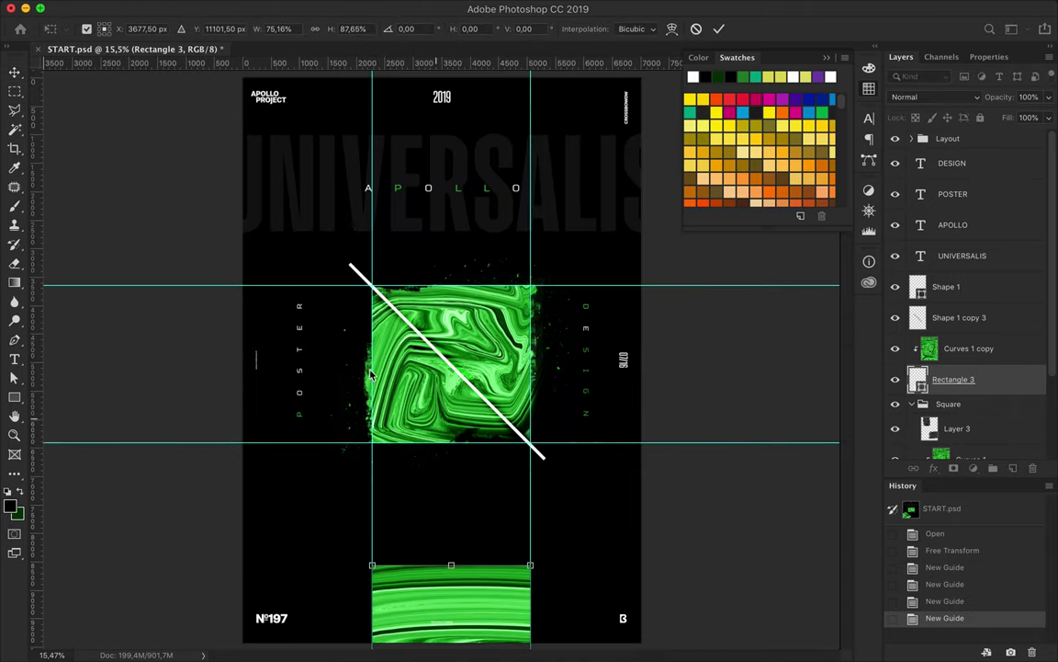
pyautogui.press('Return')
pyautogui.press('u')
pyautogui.moveTo(218, 286); pyautogui.dragTo(279, 442)
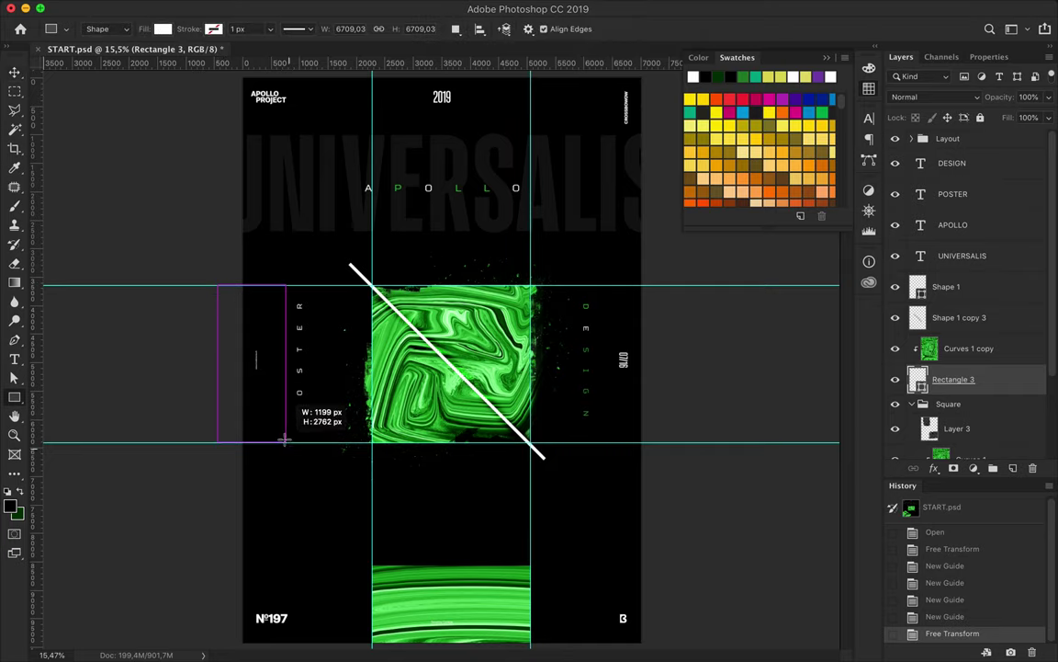
# Finish the left rectangle and draw thin strips at the right edge and top
pyautogui.click(900, 60)
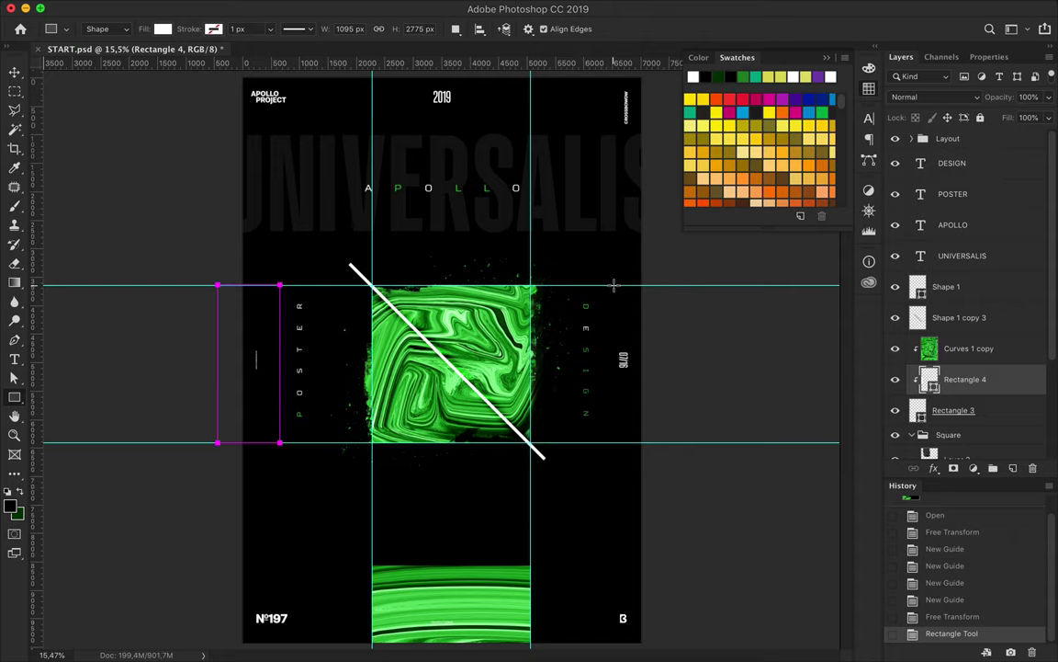
pyautogui.moveTo(631, 286); pyautogui.dragTo(655, 443)
pyautogui.moveTo(372, 73); pyautogui.dragTo(531, 83)
# Merge the four rectangle layers into one shape and clip the marble copy to it
pyautogui.click(901, 57)
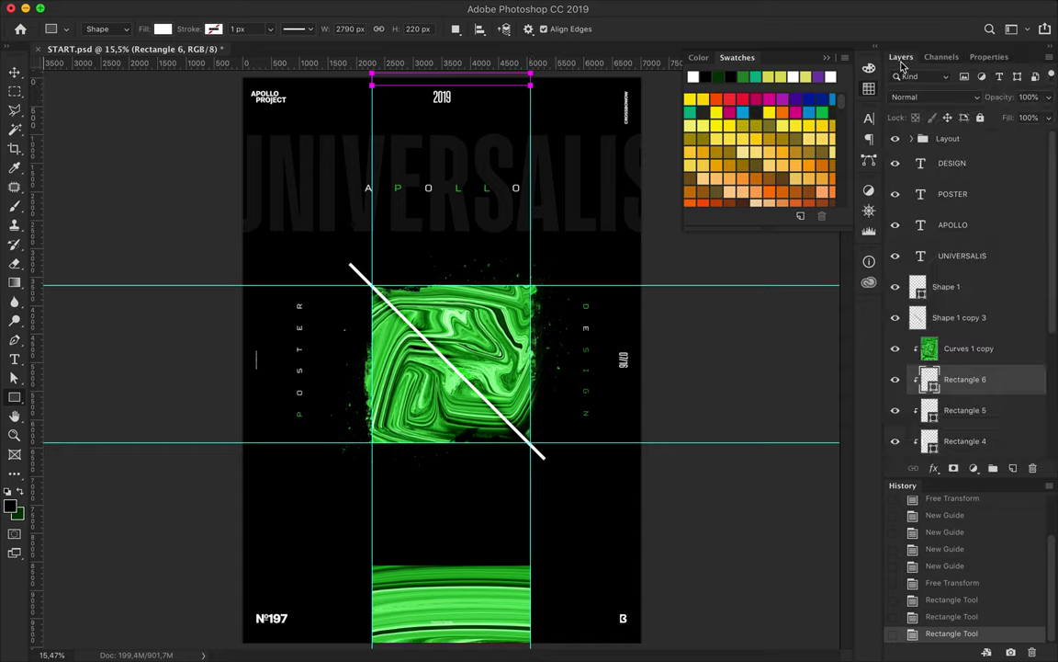
pyautogui.keyDown('shift'); pyautogui.click(987, 389); pyautogui.keyUp('shift')
pyautogui.rightClick(904, 355)
pyautogui.click(923, 217)
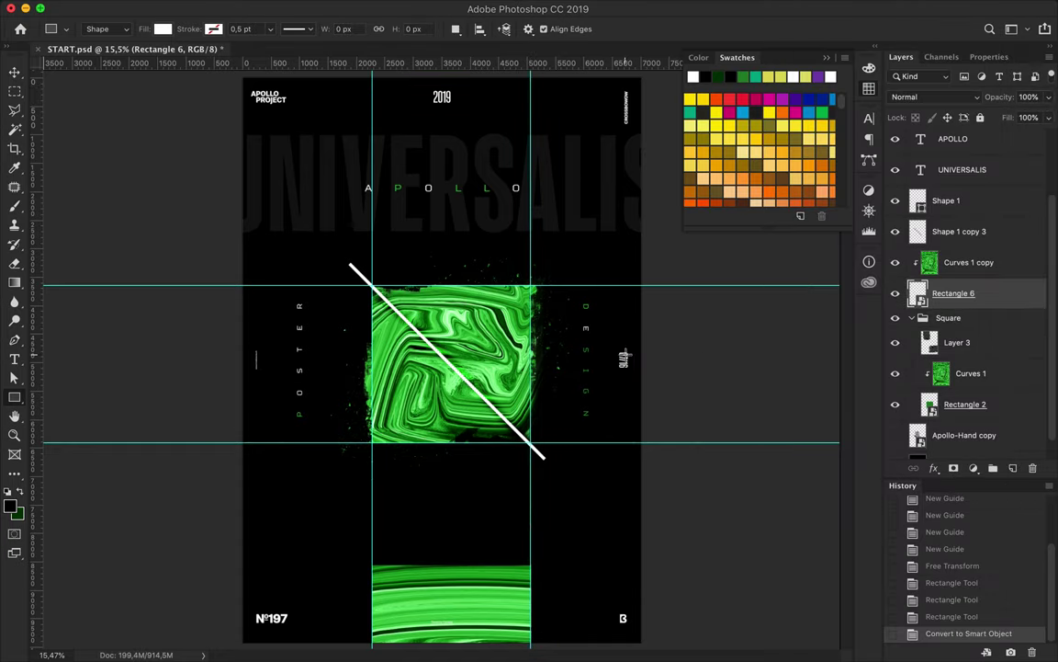
pyautogui.hotkey('ctrl', 'z')
pyautogui.click(955, 355)
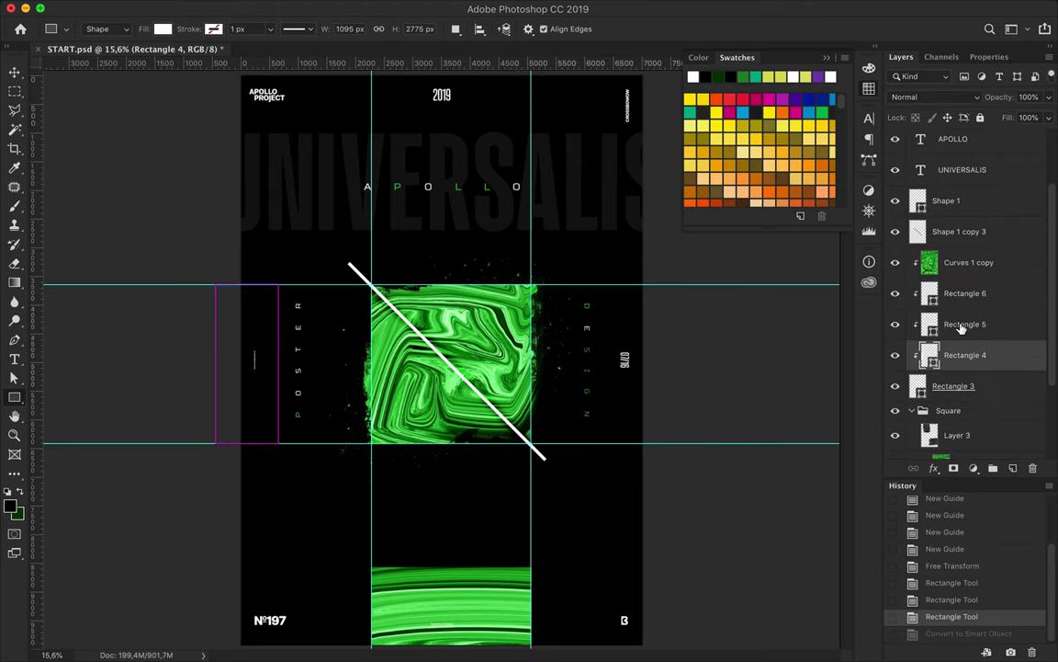
pyautogui.keyDown('alt'); pyautogui.click(941, 279); pyautogui.keyUp('alt')
pyautogui.hotkey('ctrl', 'e')
pyautogui.keyDown('alt'); pyautogui.click(952, 279); pyautogui.keyUp('alt')
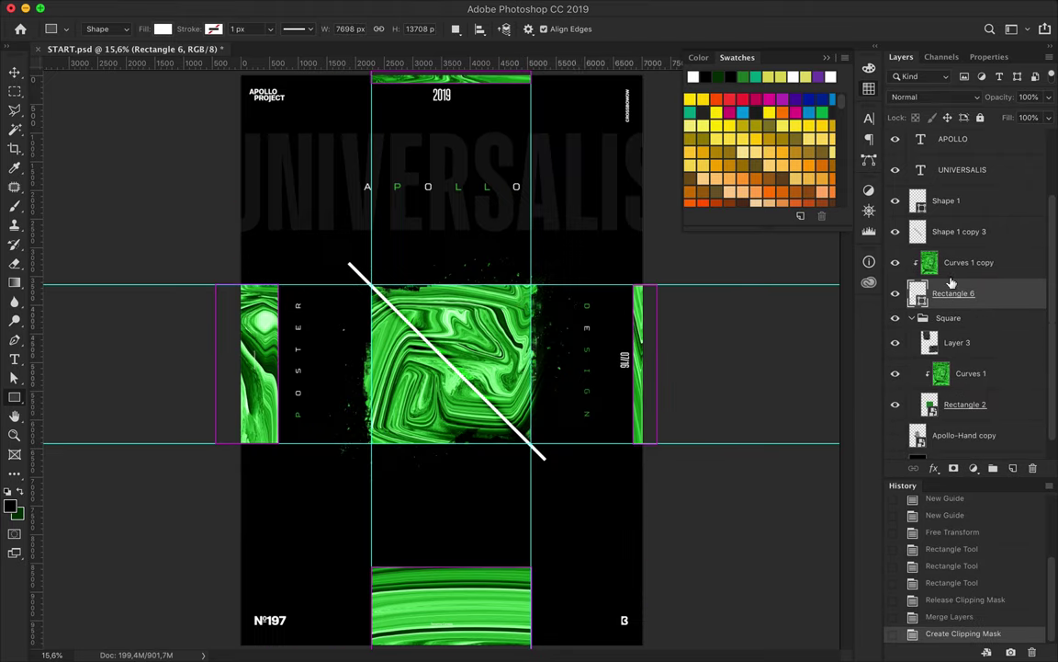
pyautogui.scroll(2, 575, 313)
# Add an unclipped layer above the marble, with white paint and a scratchy grunge brush
pyautogui.press('b')
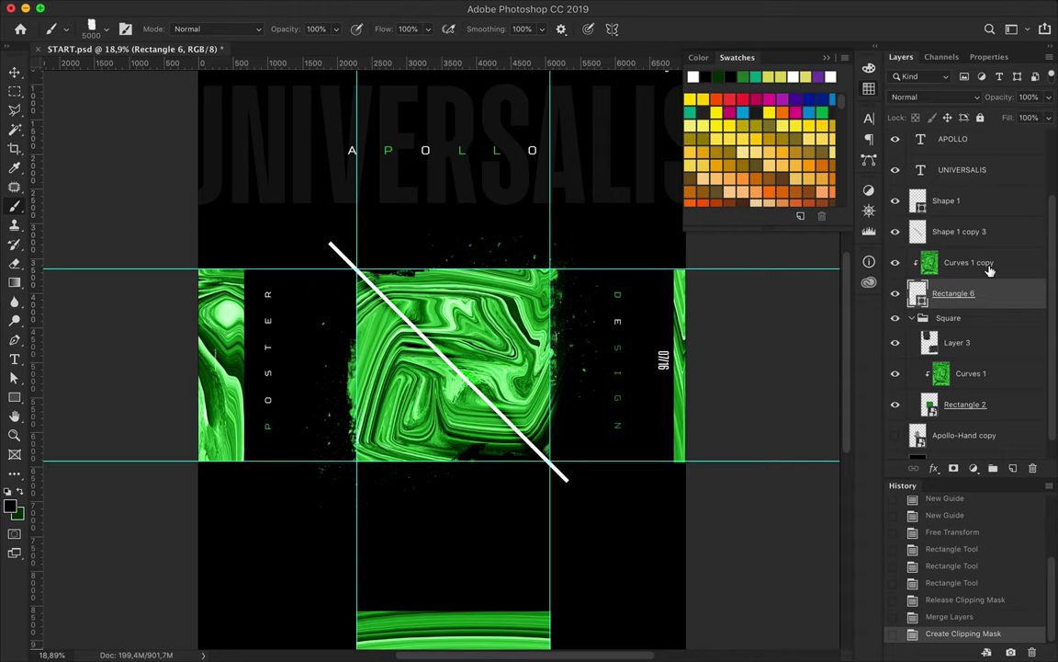
pyautogui.hotkey('ctrl', 'shift', 'alt', 'n')
pyautogui.moveTo(955, 293); pyautogui.dragTo(956, 276)
pyautogui.hotkey('ctrl', 'alt', 'g')
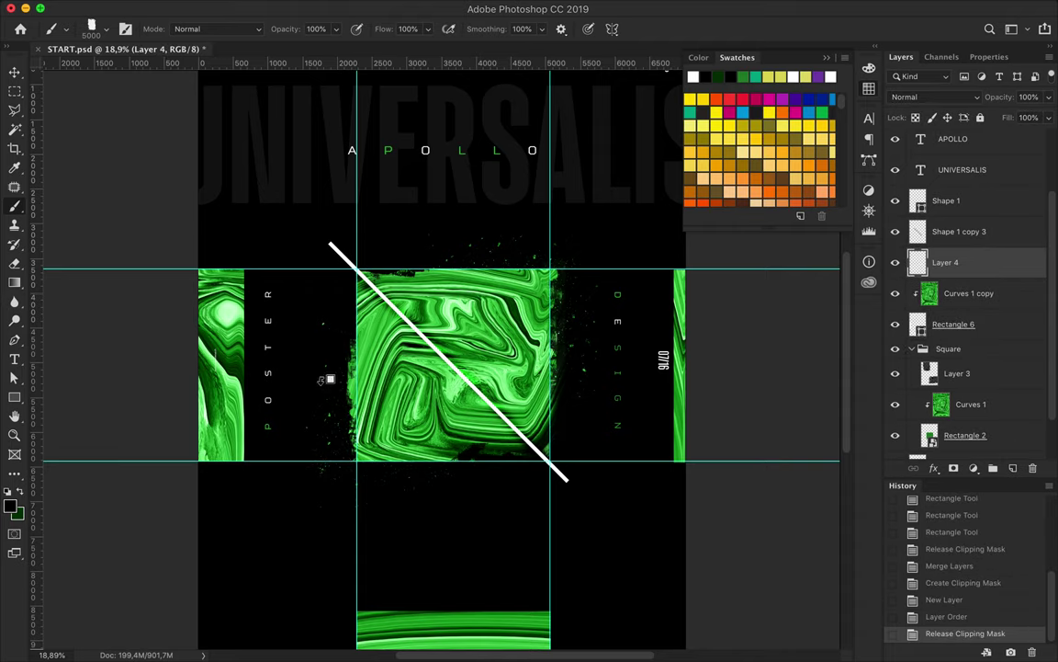
pyautogui.keyDown('ctrl'); pyautogui.click(929, 293); pyautogui.keyUp('ctrl')
pyautogui.click(432, 349)
pyautogui.hotkey('ctrl', 'z')
pyautogui.press('x')
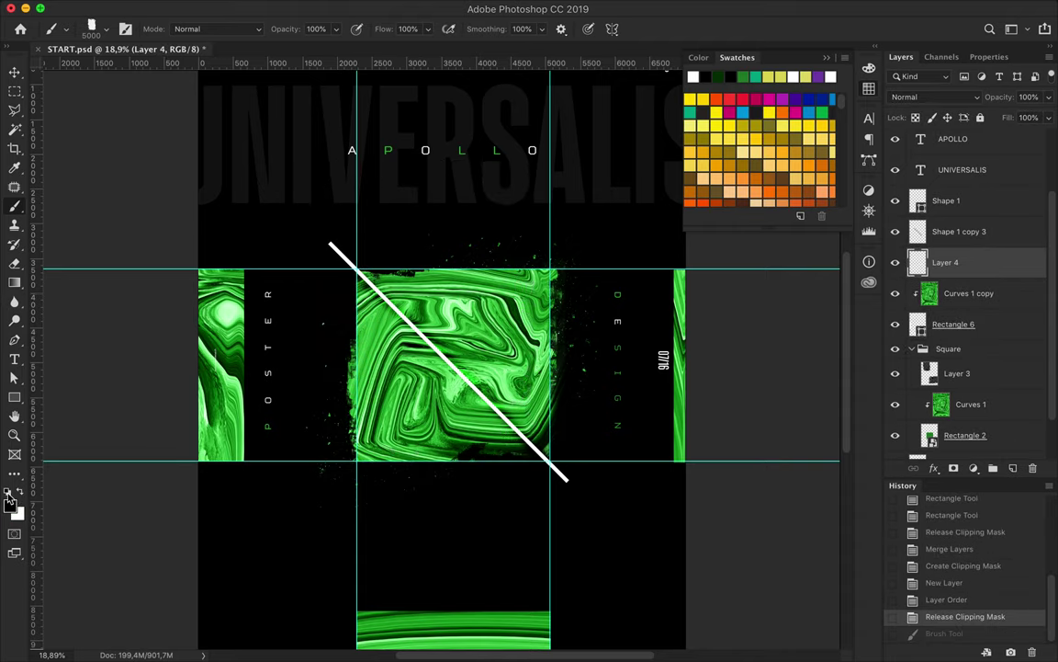
pyautogui.click(105, 29)
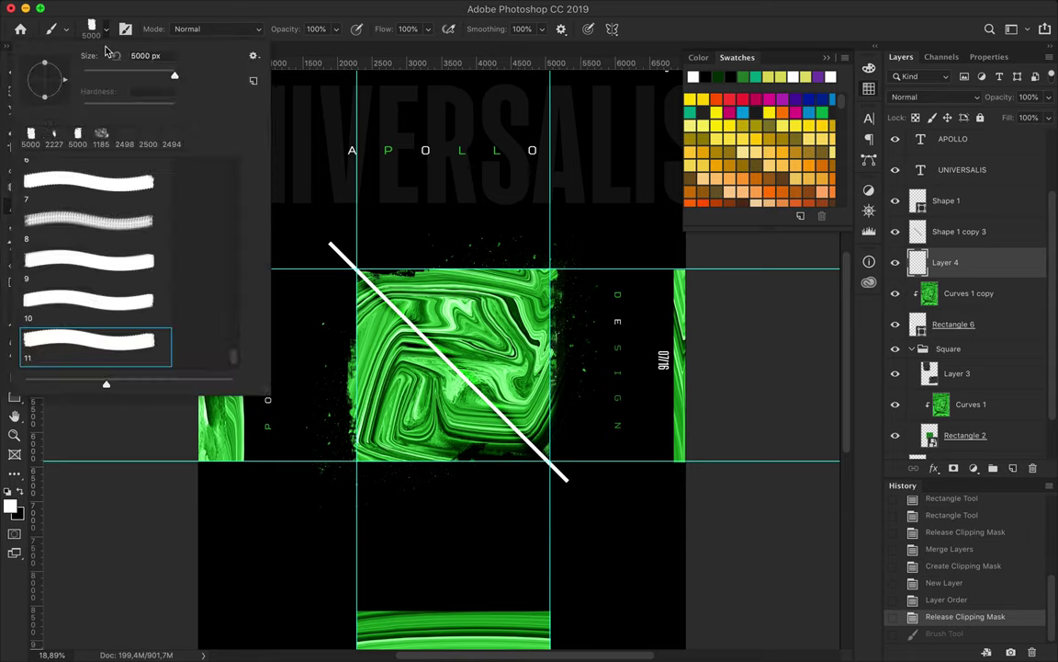
pyautogui.click(96, 234)
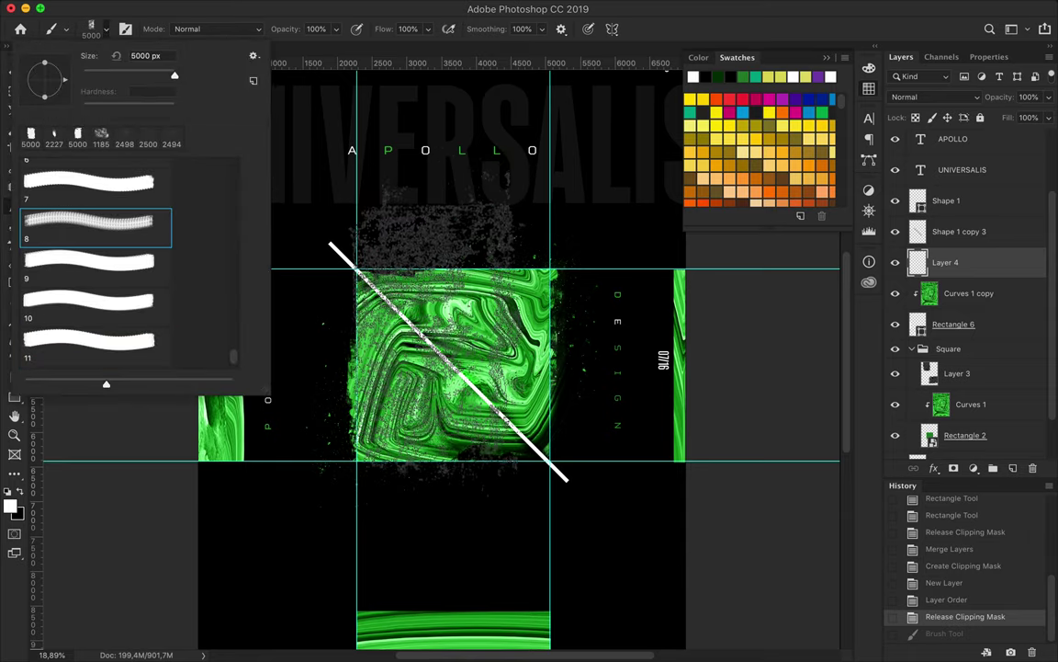
# Stamp white grunge and move it onto the bottom strip
pyautogui.moveTo(436, 230); pyautogui.dragTo(437, 386)
pyautogui.press('v')
pyautogui.scroll(-1, 478, 248)
pyautogui.scroll(-1, 478, 248)
pyautogui.moveTo(478, 248)
pyautogui.mouseDown()
pyautogui.moveTo(546, 593)
pyautogui.moveTo(534, 571)
pyautogui.mouseUp()
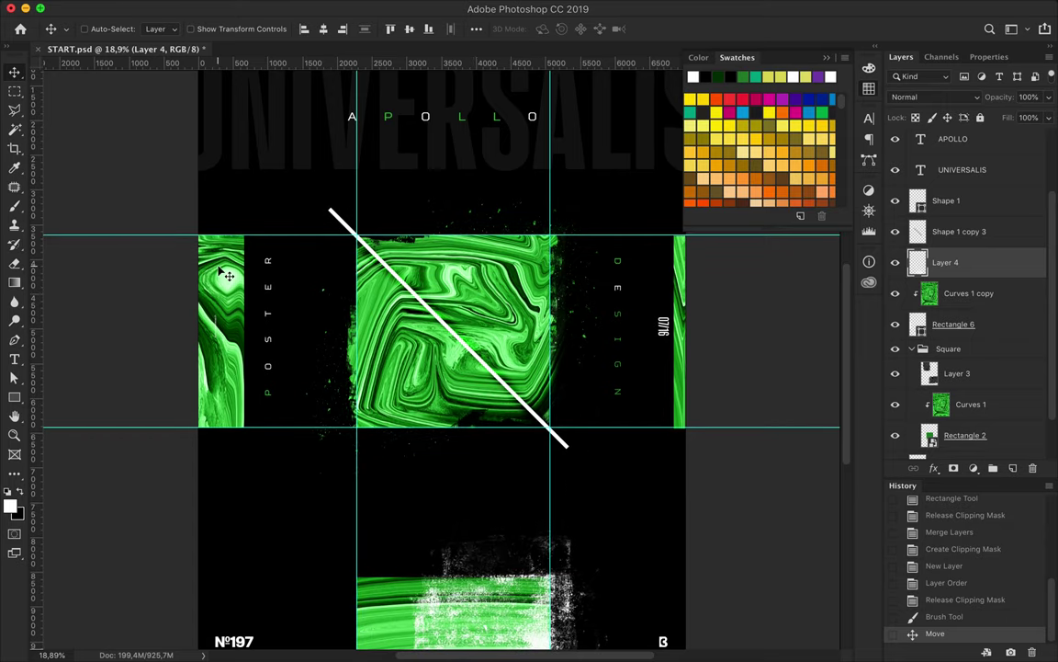
# On a new layer, stamp white grunge, rotate it 90° and place it over the left strip
pyautogui.press('b')
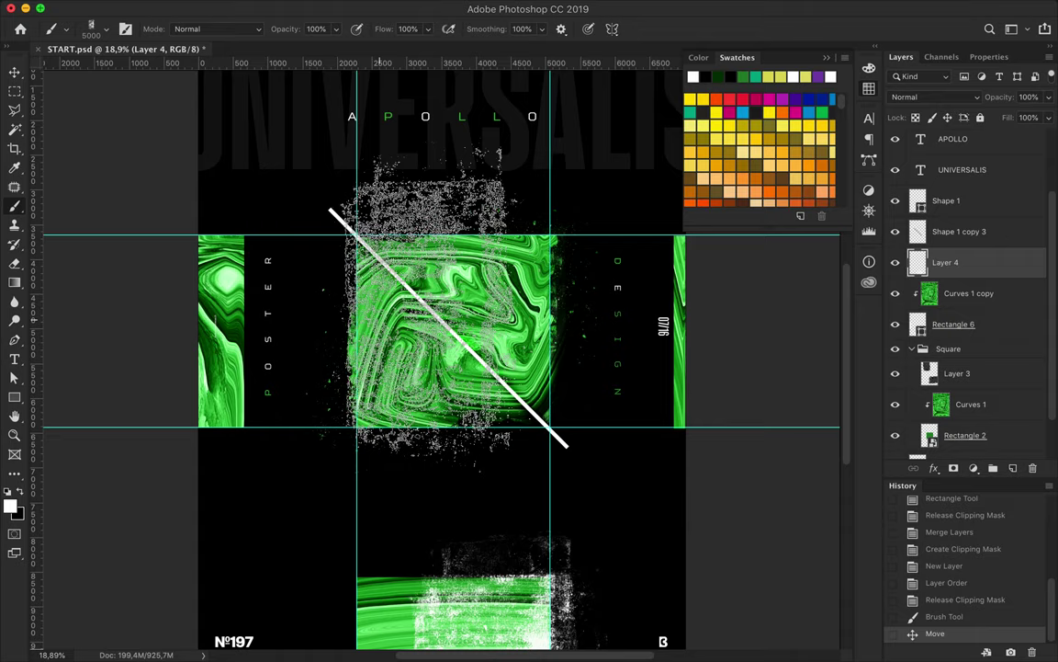
pyautogui.hotkey('ctrl', 'shift', 'alt', 'n')
pyautogui.click(391, 342)
pyautogui.hotkey('ctrl', 't')
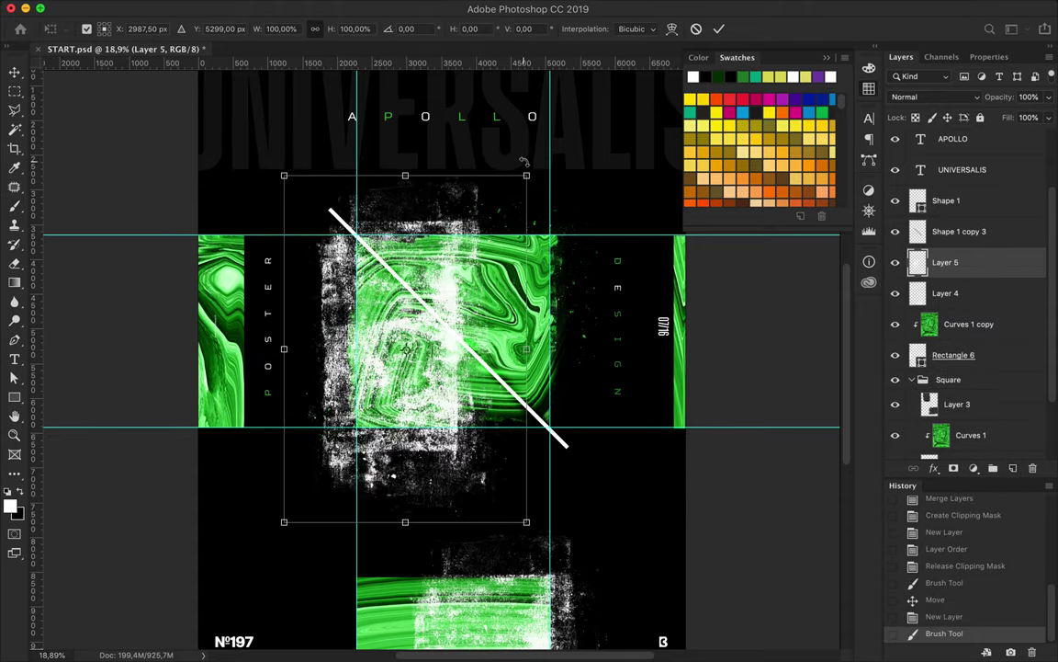
pyautogui.moveTo(524, 161); pyautogui.dragTo(220, 230)
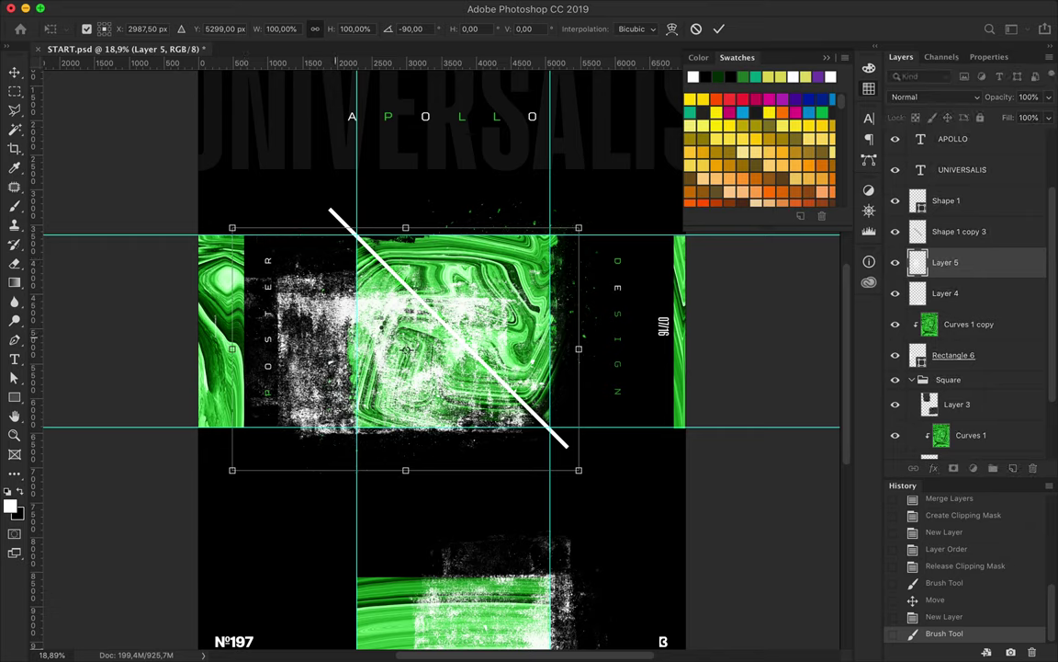
pyautogui.press('Return')
pyautogui.moveTo(330, 230); pyautogui.dragTo(131, 266)
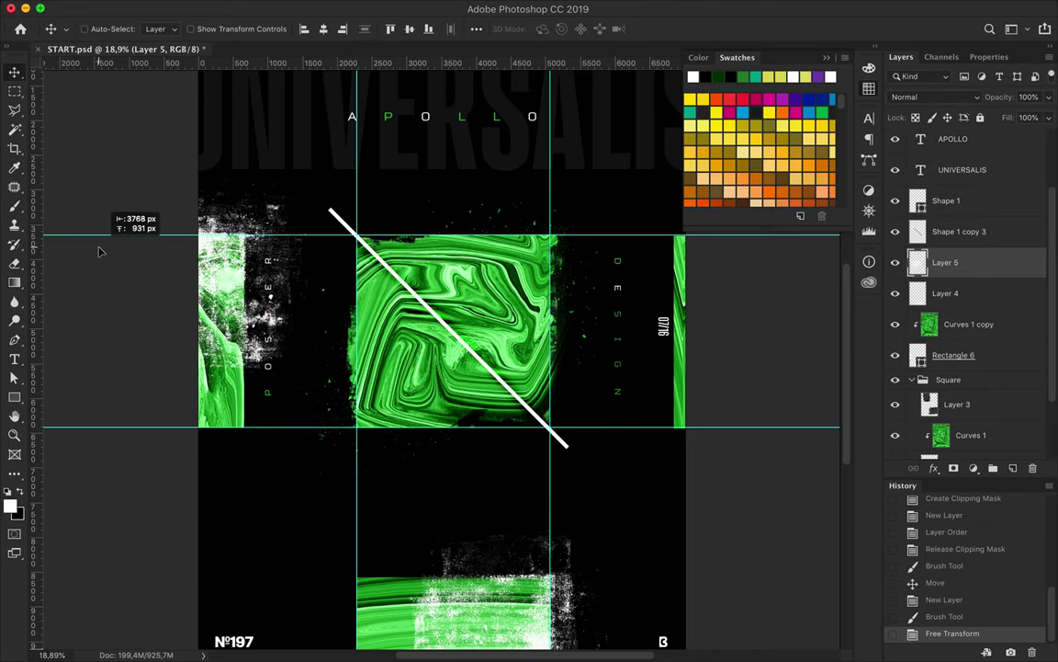
pyautogui.moveTo(131, 266); pyautogui.dragTo(98, 246)
# On another new layer, stamp a different white grunge brush above the square
pyautogui.click(1012, 468)
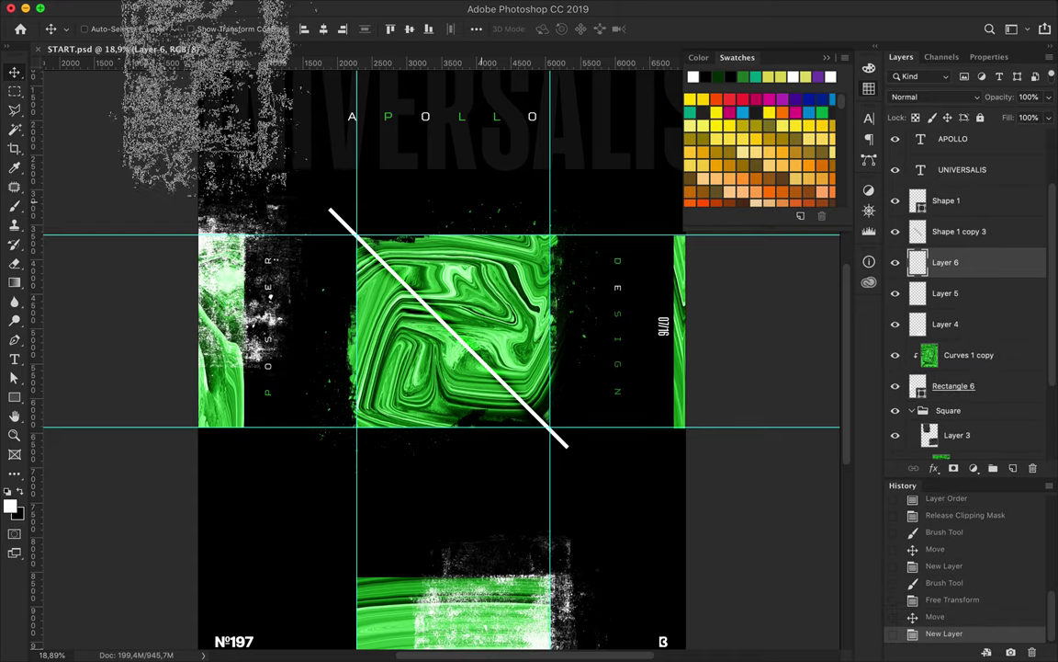
pyautogui.press('b')
pyautogui.click(97, 28)
pyautogui.click(125, 188)
pyautogui.scroll(5, 606, 367)
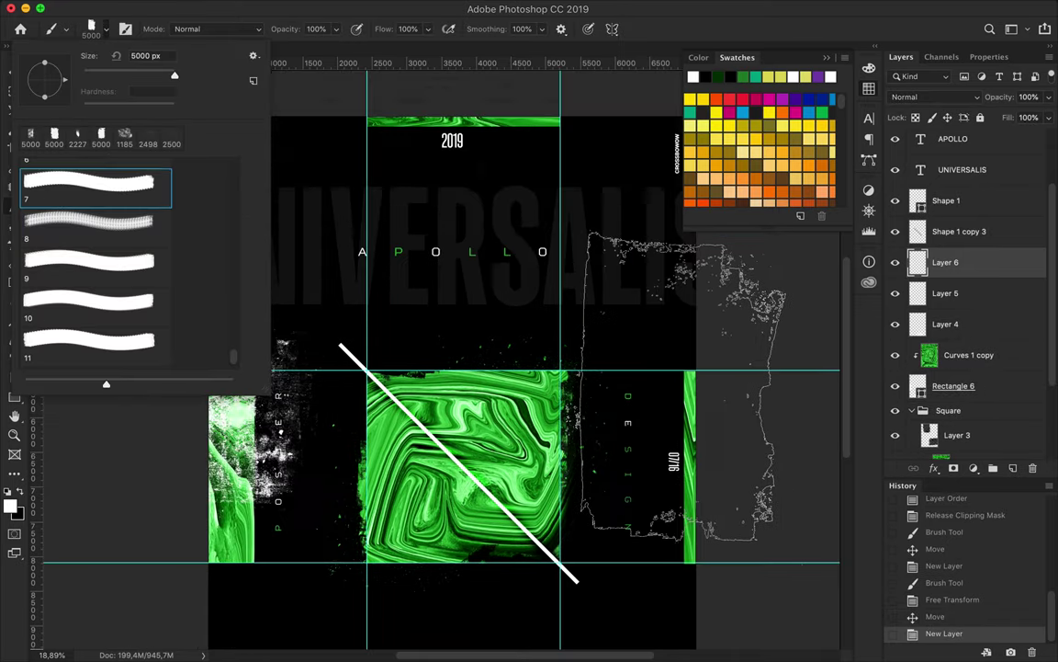
pyautogui.click(503, 260)
# Move the top stamp to the poster's top edge and stamp another grunge brush on a new layer
pyautogui.press('v')
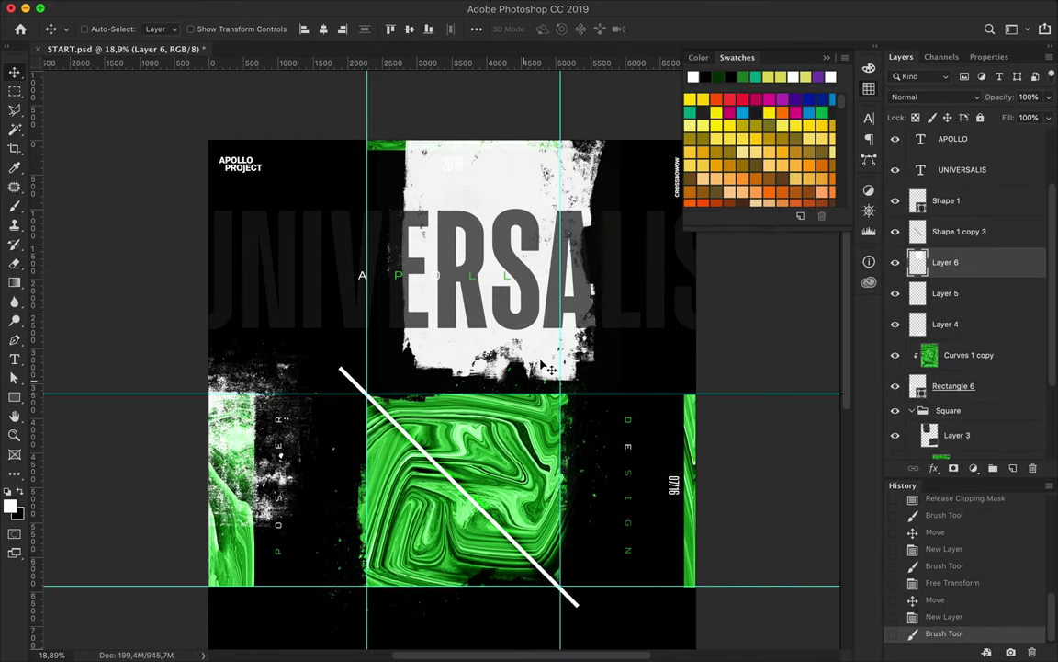
pyautogui.moveTo(537, 199); pyautogui.dragTo(542, 145)
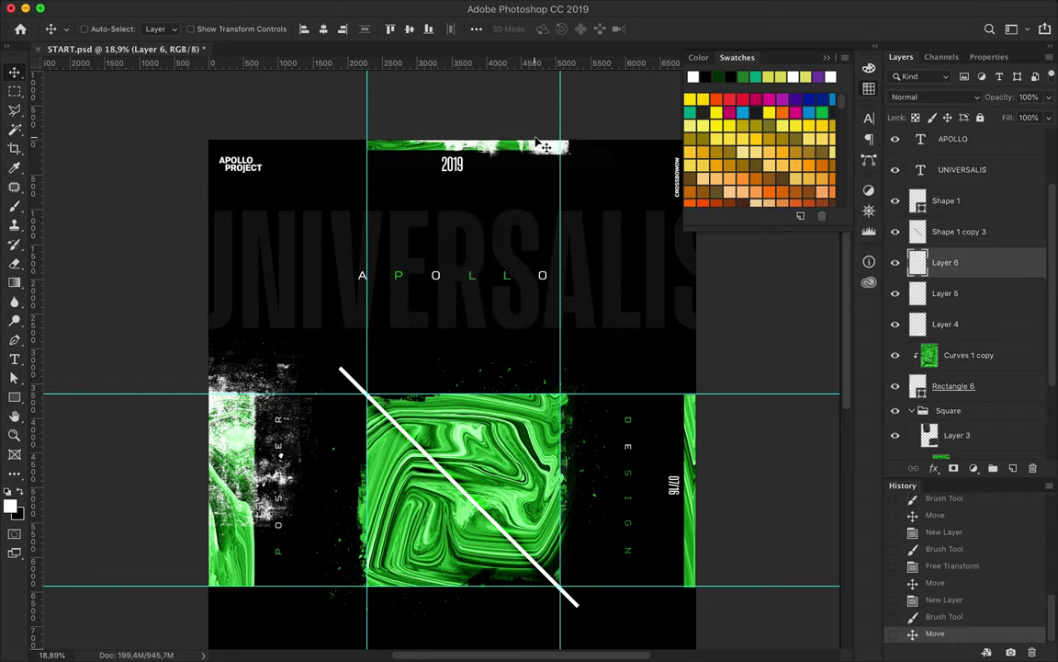
pyautogui.hotkey('ctrl', 'shift', 'alt', 'n')
pyautogui.press('b')
pyautogui.click(104, 29)
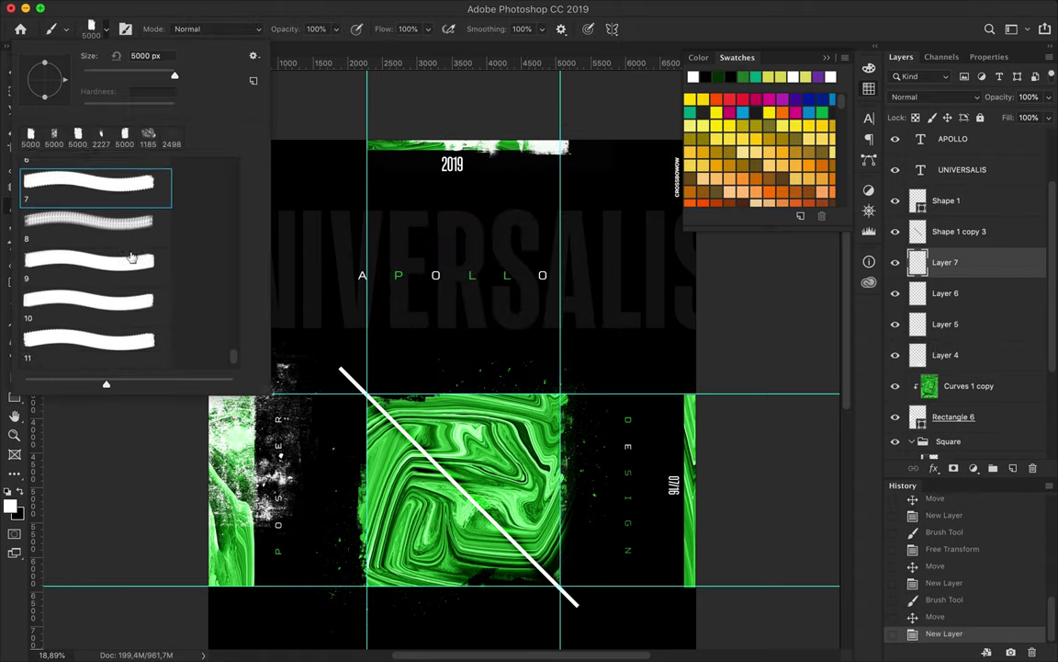
pyautogui.click(89, 233)
pyautogui.click(89, 189)
pyautogui.press('Return')
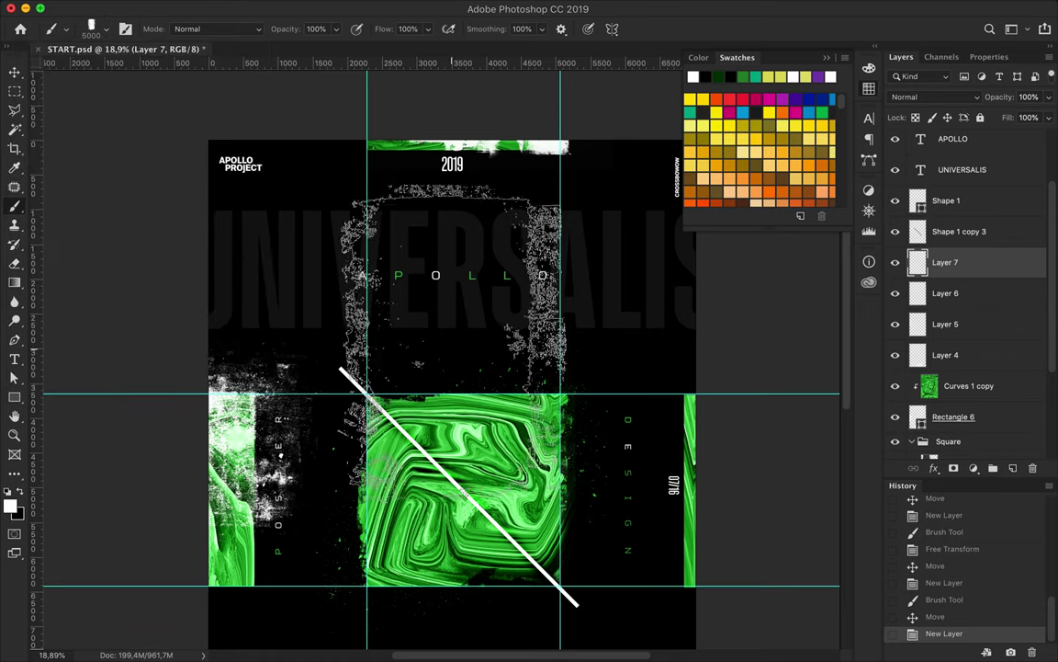
pyautogui.click(556, 275)
# Rotate the new stamp 90° to landscape and place it at the poster's right edge
pyautogui.press('v')
pyautogui.moveTo(440, 393)
pyautogui.mouseDown()
pyautogui.moveTo(755, 487)
pyautogui.moveTo(496, 464)
pyautogui.mouseUp()
pyautogui.hotkey('ctrl', 't')
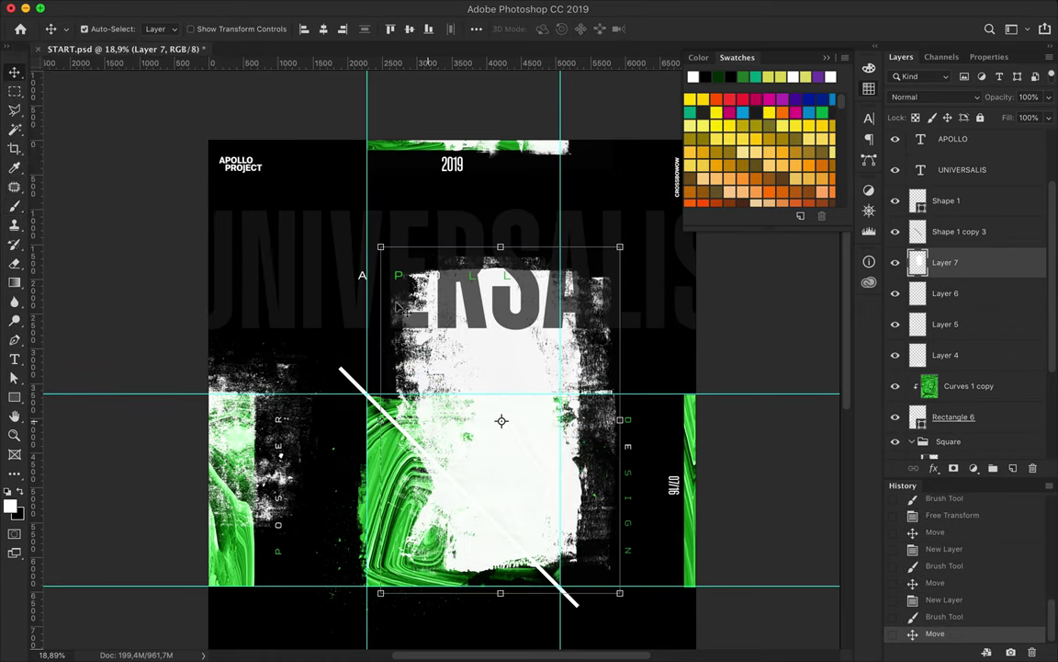
pyautogui.moveTo(684, 264); pyautogui.dragTo(533, 384)
pyautogui.press('Return')
pyautogui.moveTo(428, 407); pyautogui.dragTo(755, 434)
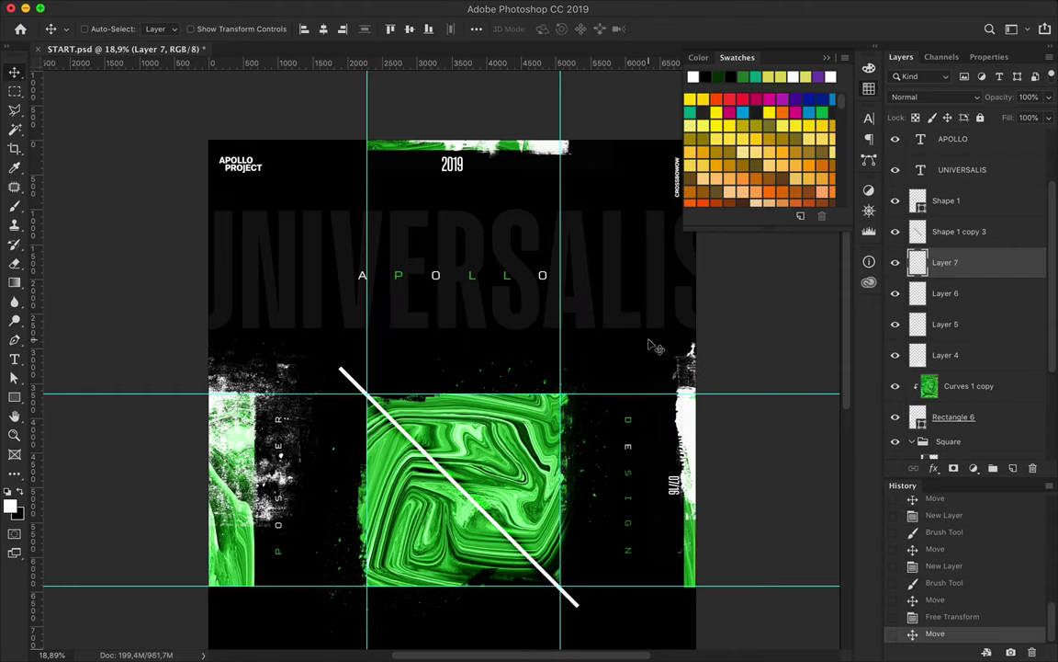
# Merge the grunge layers and Rectangle 6 into Layer 7 and clip the marble copy to it
pyautogui.keyDown('shift'); pyautogui.click(973, 356); pyautogui.keyUp('shift')
pyautogui.hotkey('ctrl', 'e')
pyautogui.moveTo(970, 293); pyautogui.dragTo(946, 273)
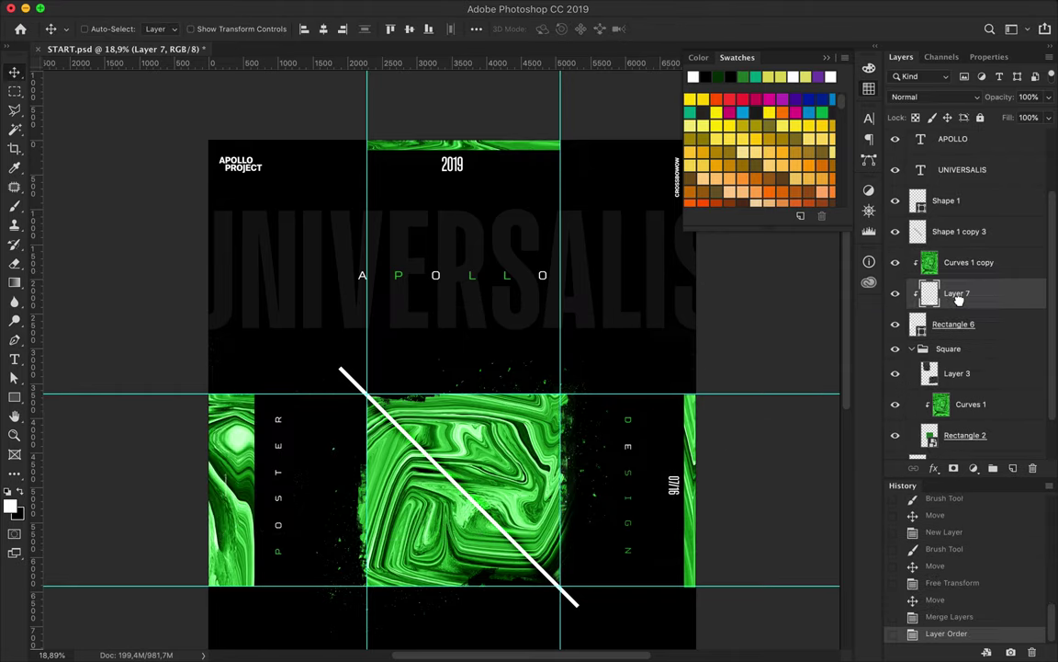
pyautogui.keyDown('alt'); pyautogui.click(946, 276); pyautogui.keyUp('alt')
pyautogui.keyDown('alt'); pyautogui.click(952, 308); pyautogui.keyUp('alt')
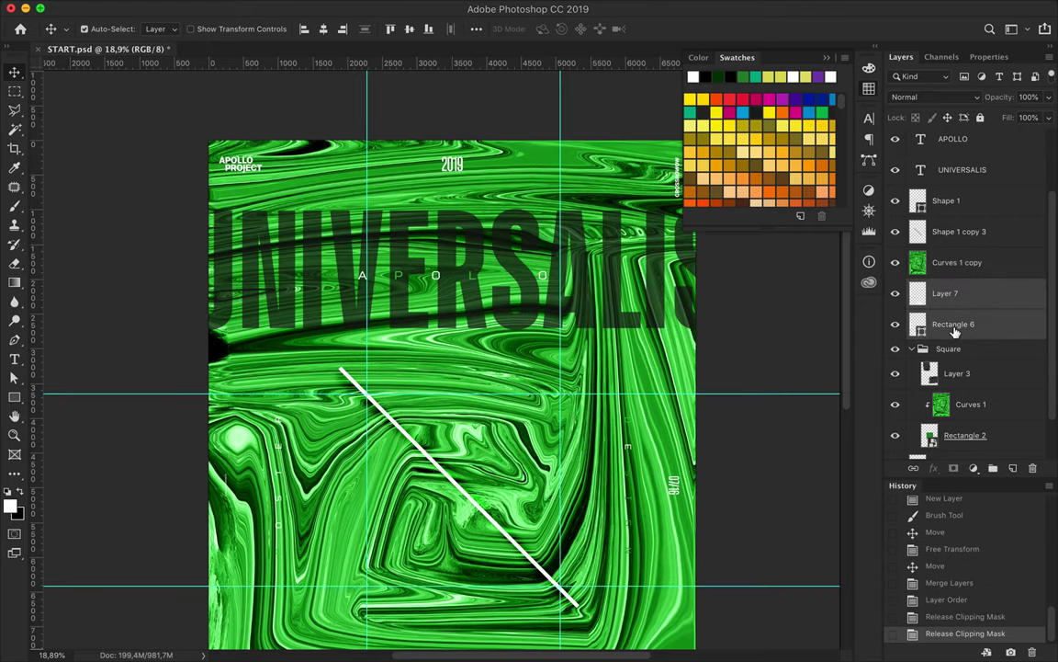
pyautogui.hotkey('ctrl', 'e')
pyautogui.keyDown('alt'); pyautogui.click(946, 278); pyautogui.keyUp('alt')
pyautogui.scroll(-2, 601, 267)
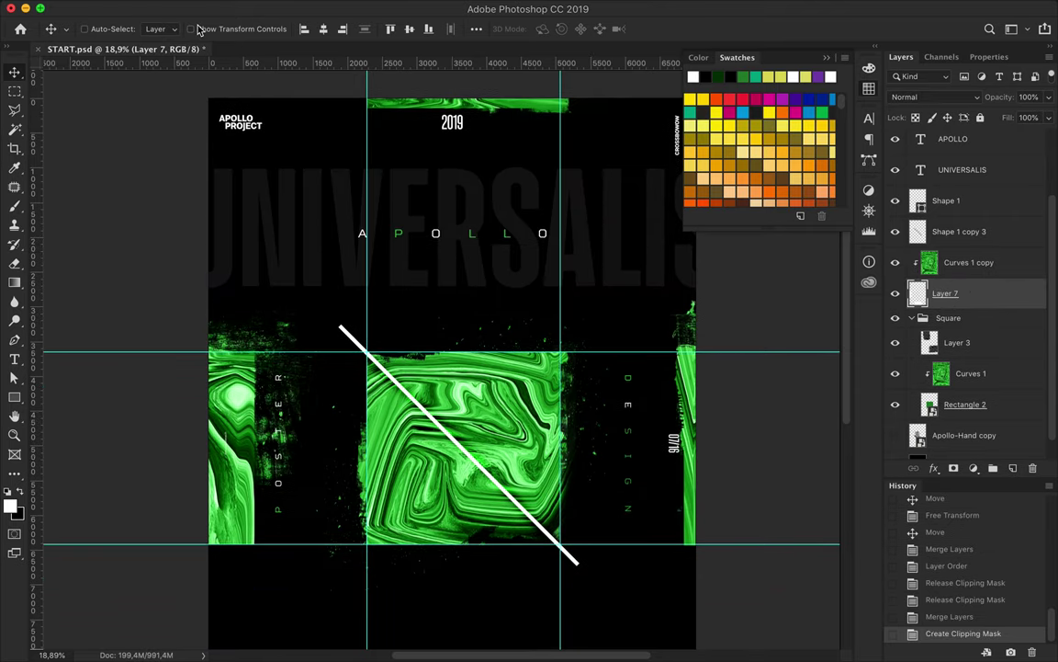
pyautogui.press('b')
pyautogui.click(92, 28)
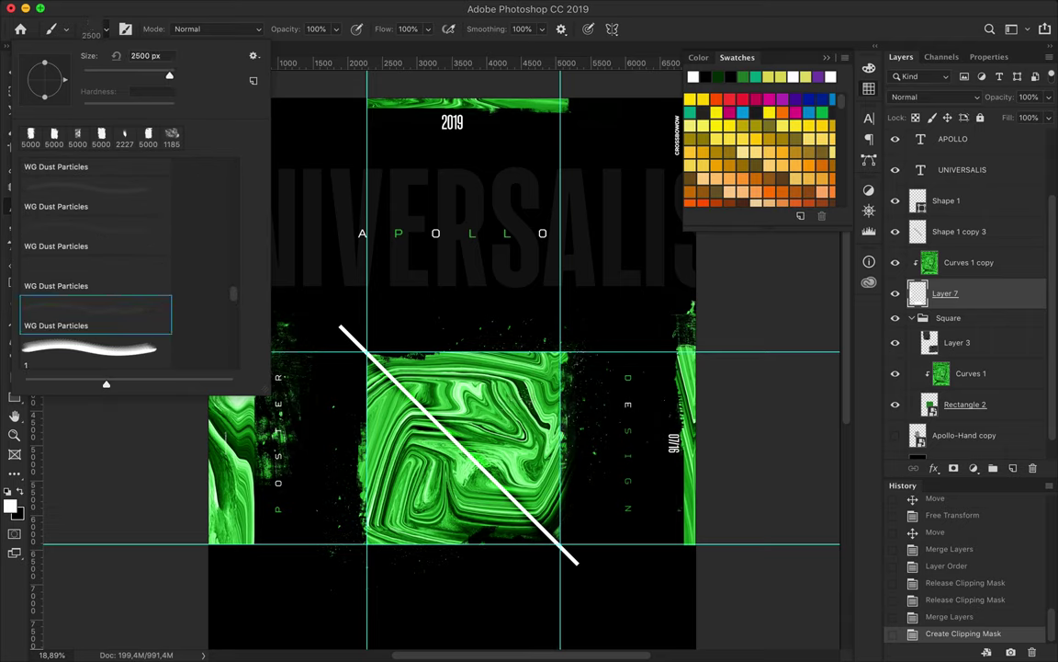
# Stamp green dust particles at the poster's right side, lower left and upper left
pyautogui.click(781, 515)
pyautogui.click(147, 480)
pyautogui.click(103, 27)
pyautogui.click(92, 273)
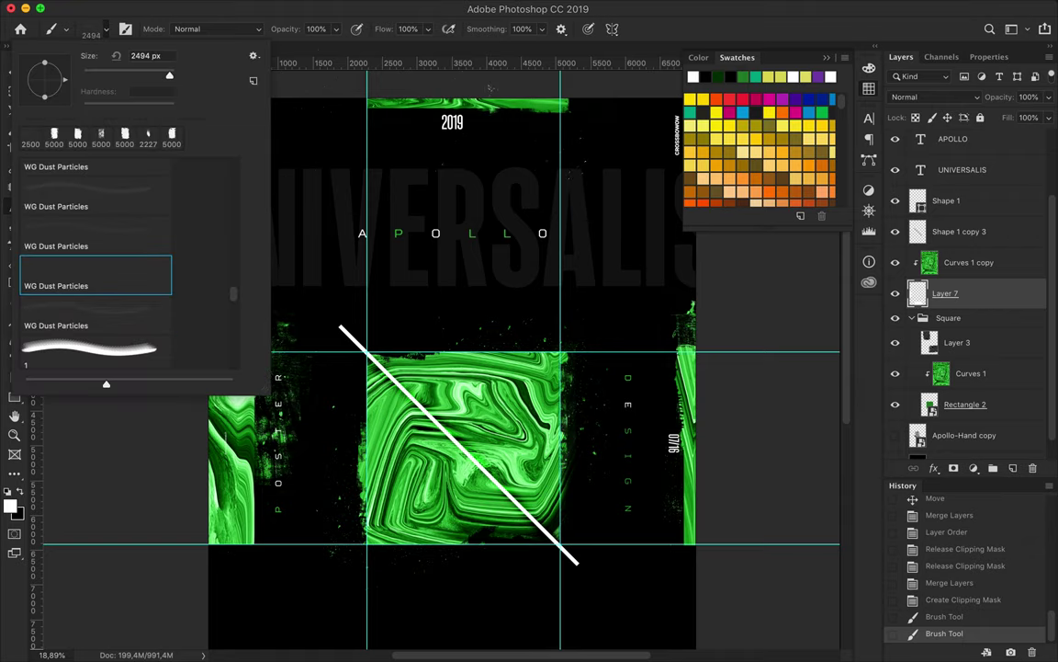
pyautogui.scroll(-5, 470, 420)
pyautogui.click(187, 86)
# Switch to another WG Dust Particles brush and stamp it around the marble squares
pyautogui.click(105, 28)
pyautogui.click(91, 235)
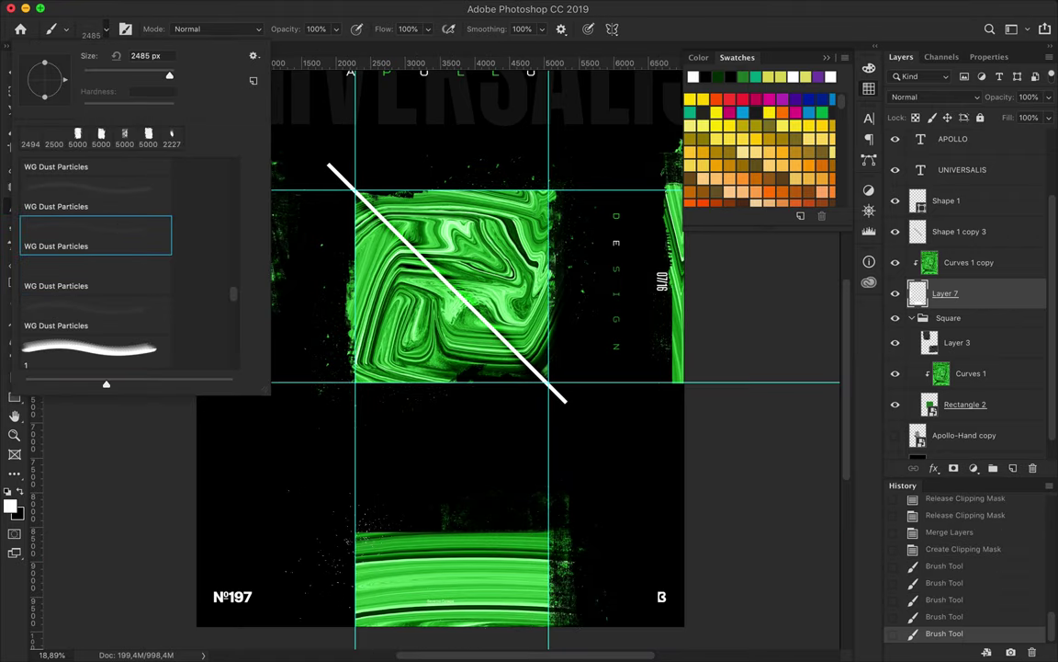
pyautogui.click(323, 475)
pyautogui.click(634, 303)
pyautogui.click(643, 294)
# Stamp a different spatter brush near the upper centre of the poster
pyautogui.scroll(4, 441, 368)
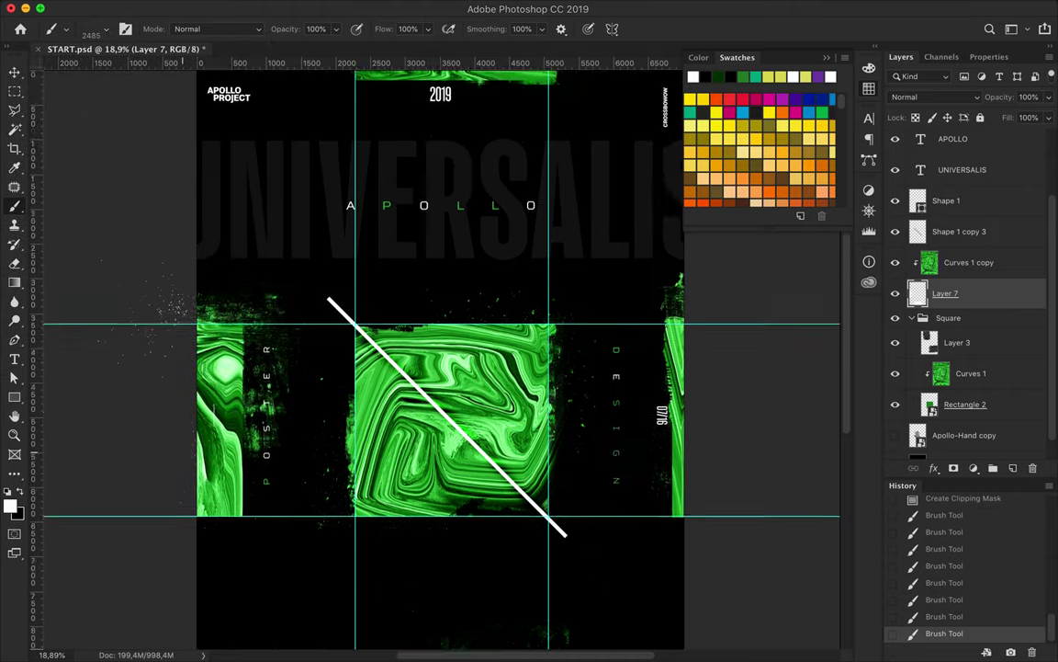
pyautogui.scroll(5, 441, 367)
pyautogui.click(62, 28)
pyautogui.click(85, 188)
pyautogui.click(358, 220)
pyautogui.scroll(-4, 382, 291)
pyautogui.scroll(-1, 213, 523)
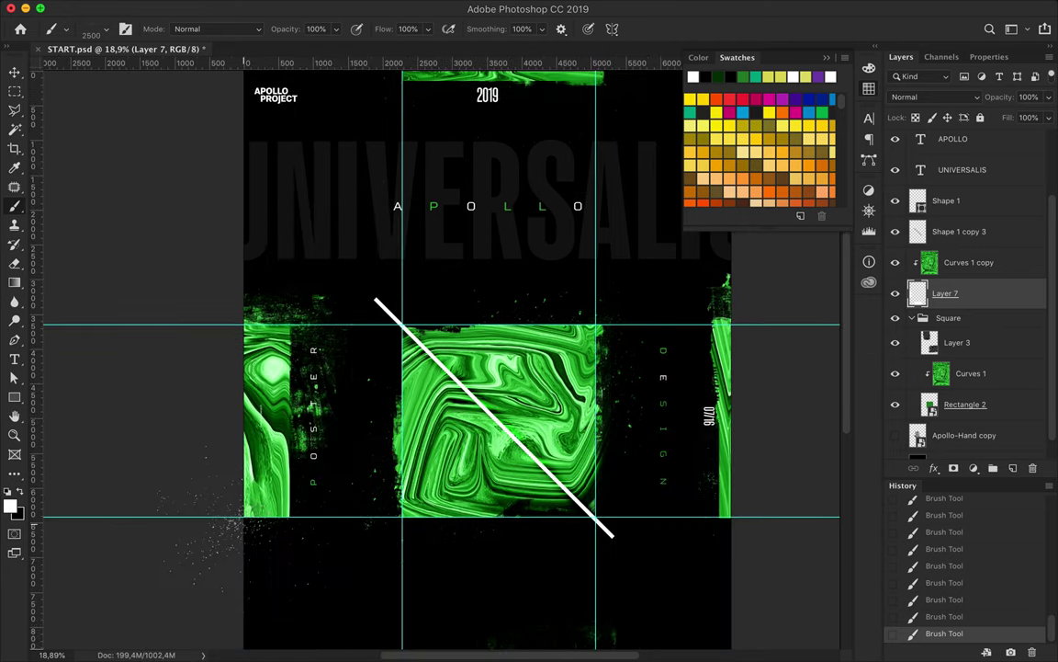
pyautogui.scroll(-3, 749, 317)
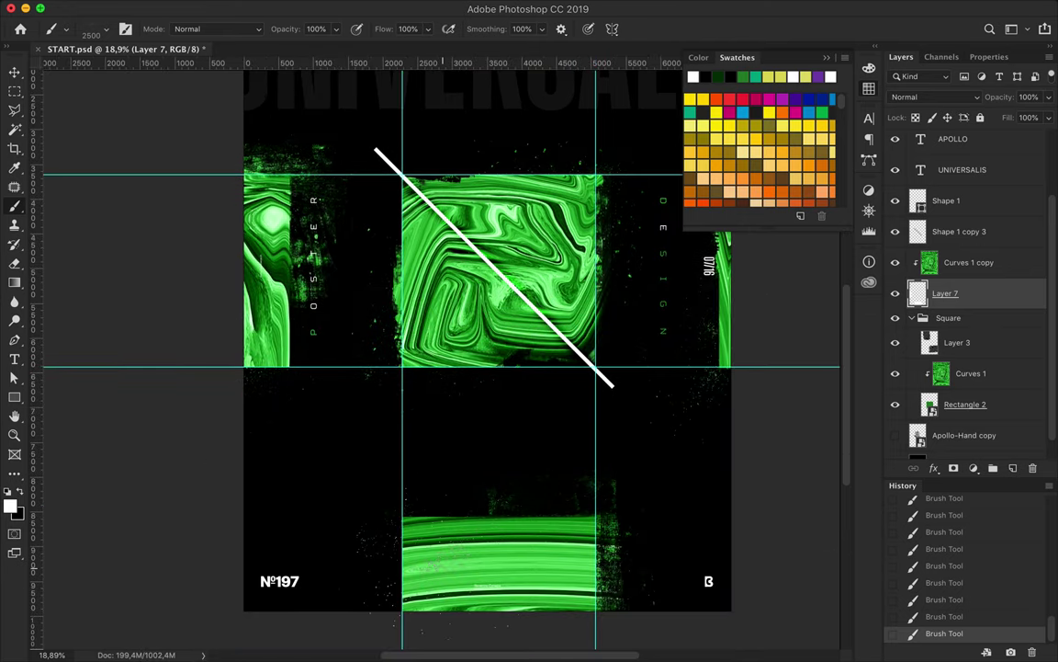
pyautogui.scroll(1, 662, 496)
pyautogui.scroll(5, 662, 497)
pyautogui.keyDown('alt'); pyautogui.scroll(-2, 662, 496); pyautogui.keyUp('alt')
pyautogui.keyDown('alt'); pyautogui.scroll(-2, 657, 496); pyautogui.keyUp('alt')
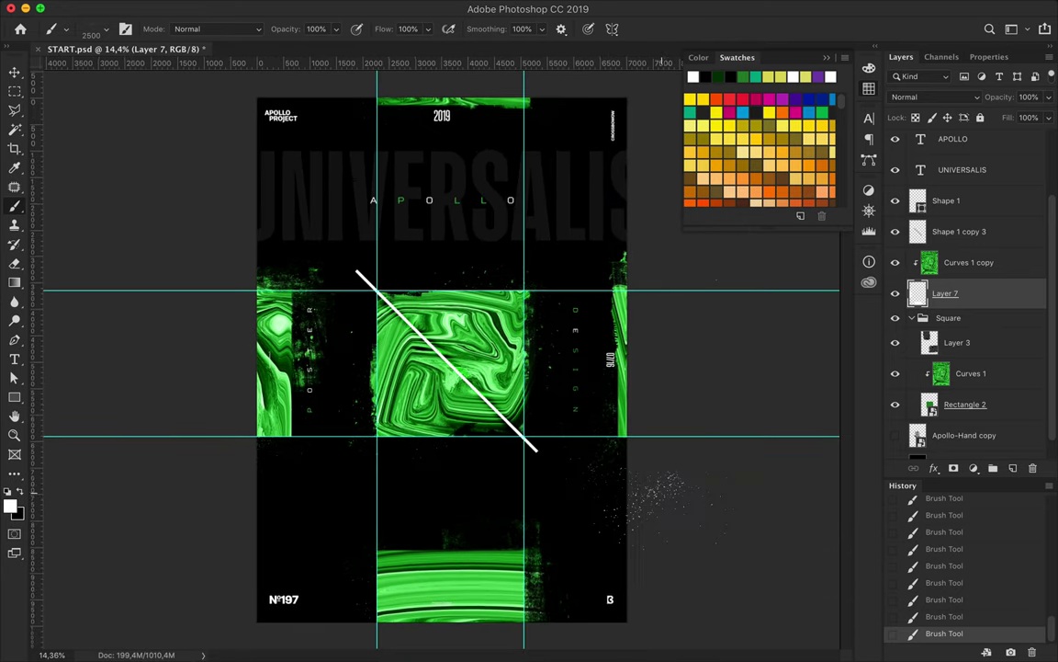
# Select the Rectangle 2 layer and add an empty Layer 8 above the marble texture
pyautogui.press('v')
pyautogui.keyDown('alt'); pyautogui.scroll(1, 496, 287); pyautogui.keyUp('alt')
pyautogui.click(971, 373)
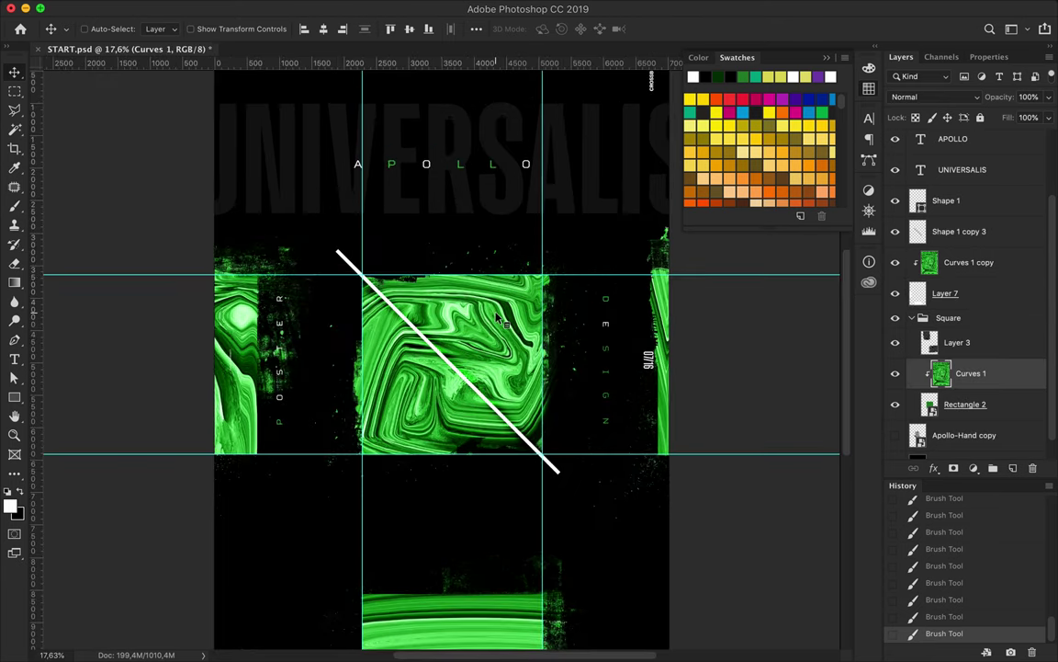
pyautogui.click(992, 414)
pyautogui.keyDown('alt'); pyautogui.scroll(1, 588, 376); pyautogui.keyUp('alt')
pyautogui.keyDown('alt'); pyautogui.scroll(1, 494, 350); pyautogui.keyUp('alt')
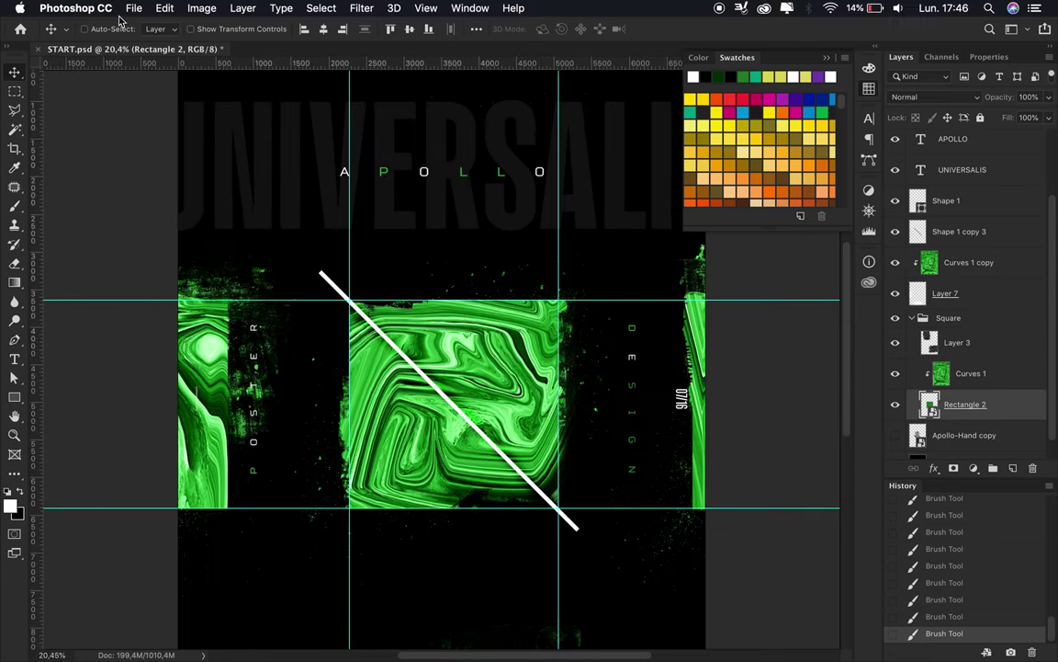
pyautogui.press('b')
pyautogui.click(1015, 468)
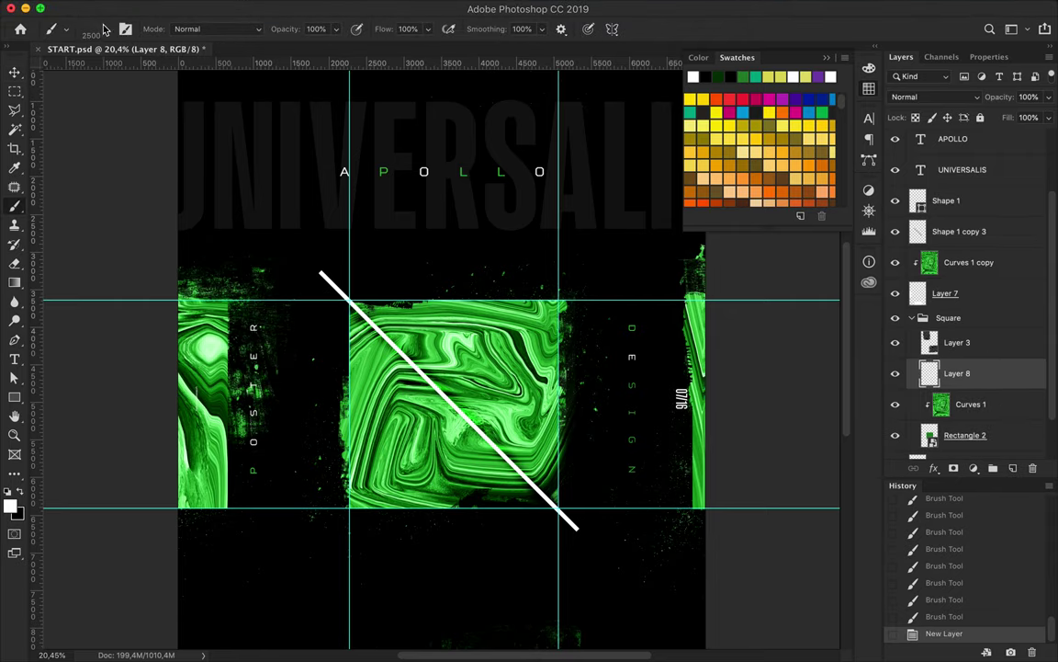
pyautogui.scroll(-5, 119, 184)
pyautogui.scroll(6, 119, 184)
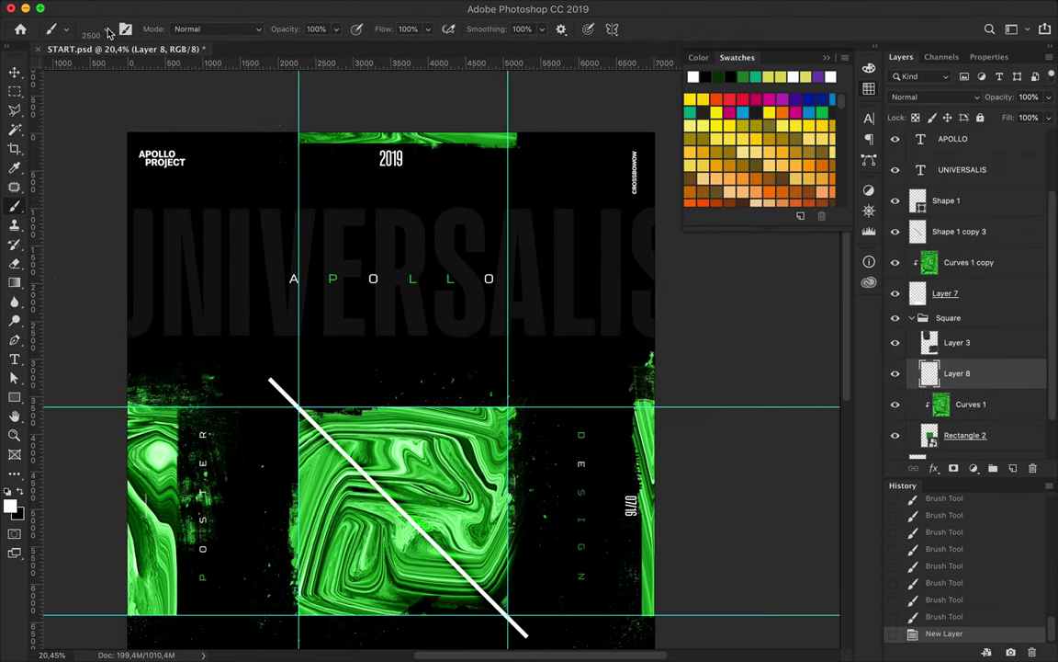
# Browse the brush presets list for a large rough-edged brush
pyautogui.click(64, 29)
pyautogui.scroll(-5, 26, 289)
pyautogui.scroll(-5, 55, 288)
pyautogui.scroll(-5, 90, 288)
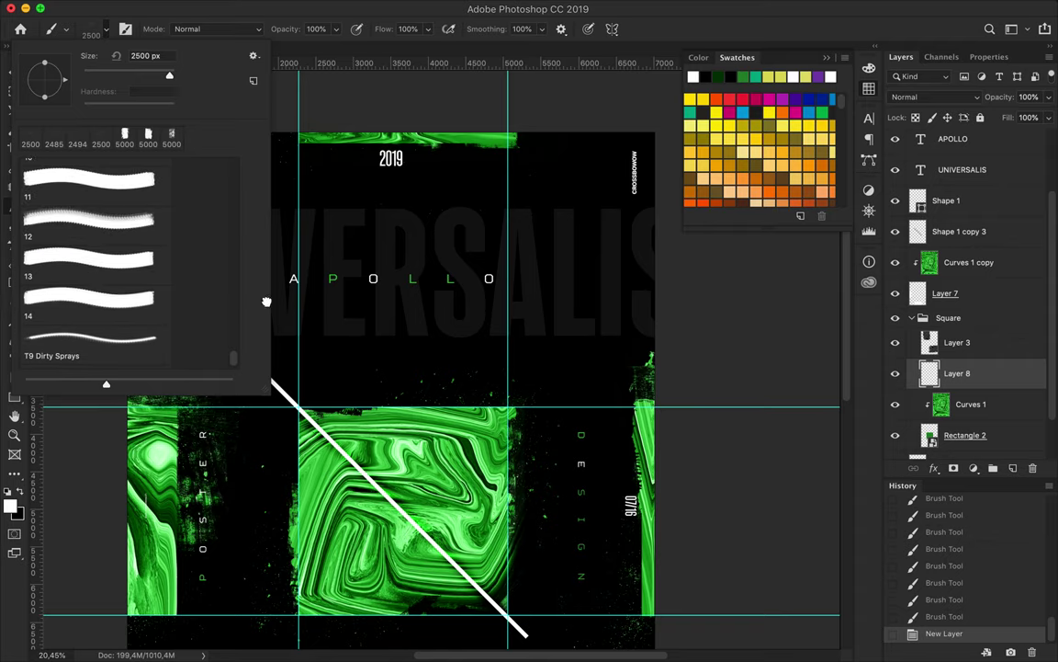
# Paint a tall white stroke down the poster centre with a large rough-edged brush
pyautogui.click(109, 224)
pyautogui.click(101, 197)
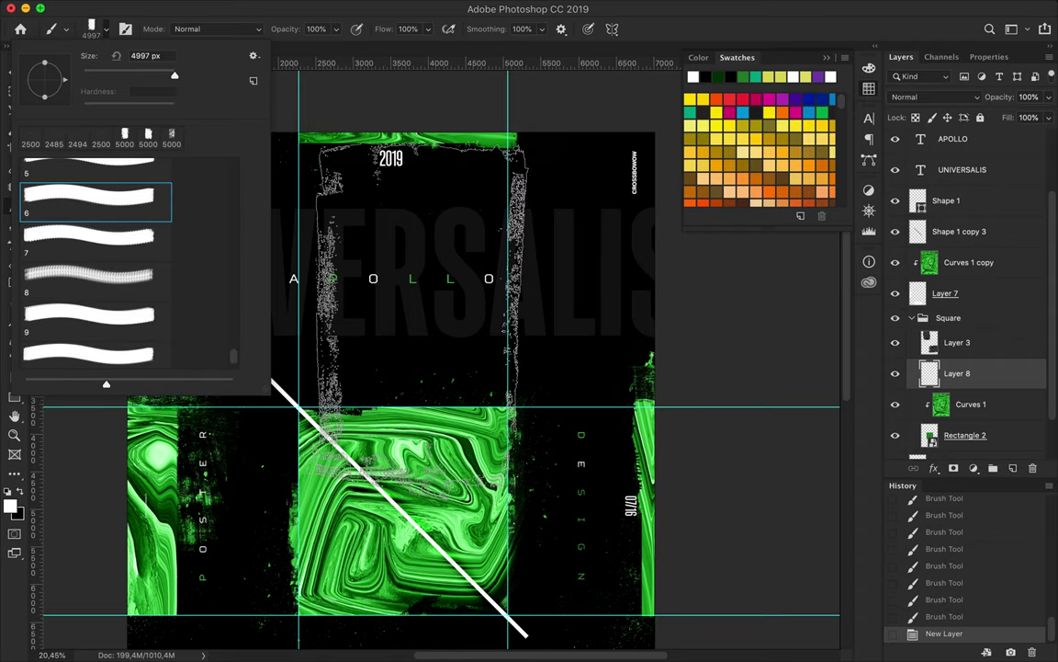
pyautogui.moveTo(426, 337); pyautogui.dragTo(450, 397)
# Scale the white stroke to about 55%, move it onto the green square, rotate it about 50°
pyautogui.press('v')
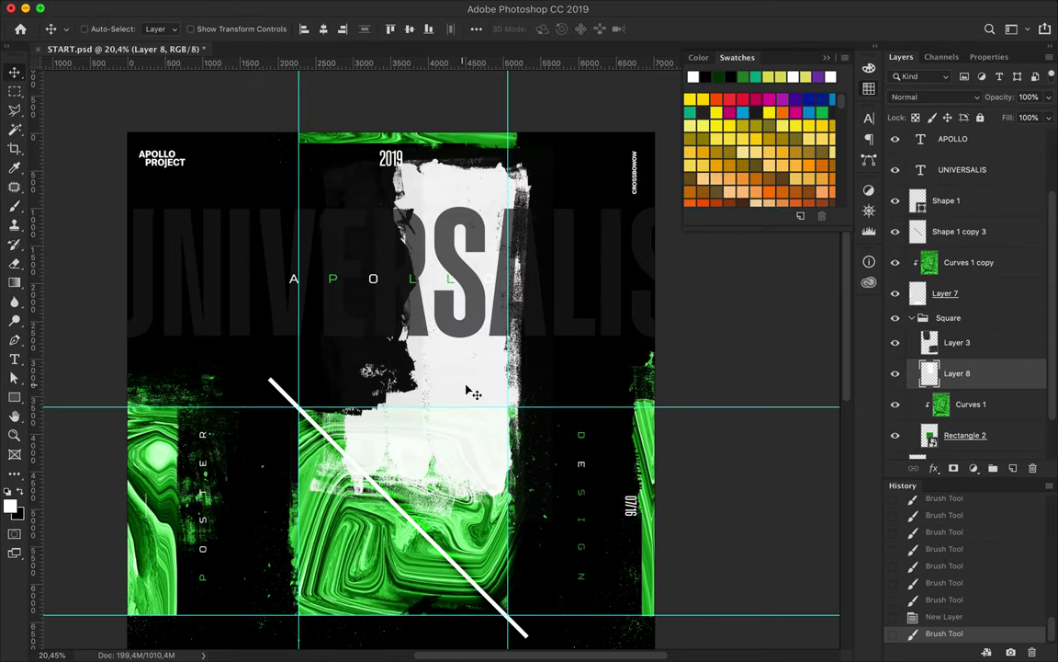
pyautogui.hotkey('ctrl', 't')
pyautogui.moveTo(296, 95); pyautogui.dragTo(349, 316)
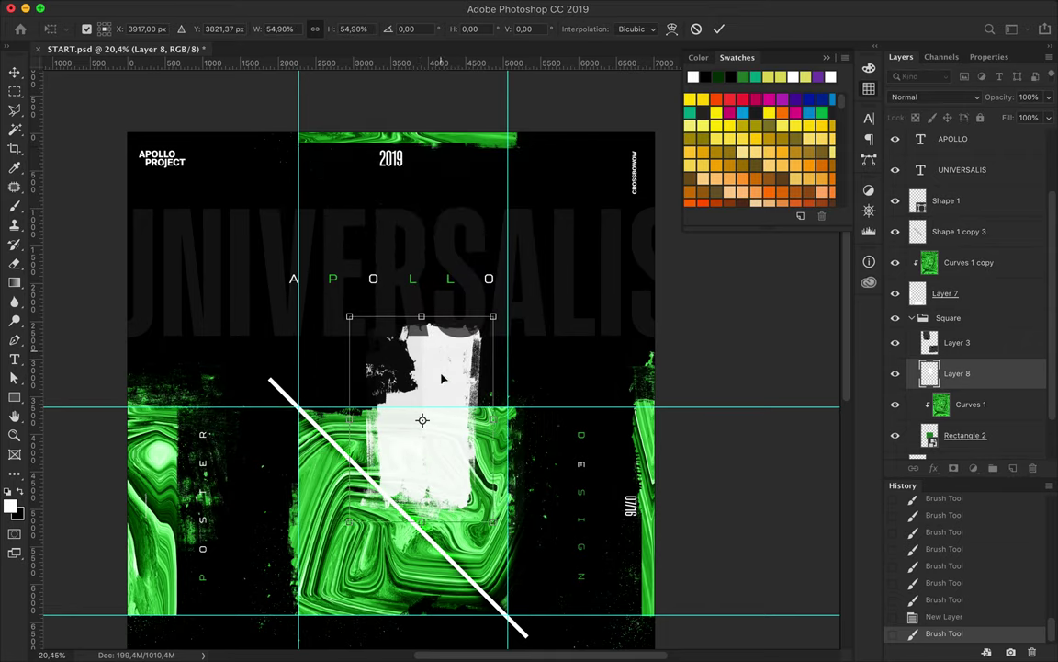
pyautogui.moveTo(442, 356); pyautogui.dragTo(431, 469)
pyautogui.moveTo(321, 413)
pyautogui.mouseDown()
pyautogui.moveTo(446, 386)
pyautogui.moveTo(451, 497)
pyautogui.mouseUp()
pyautogui.press('Return')
# Cut the stroke off along the diagonal line and shift the remaining piece down-right
pyautogui.scroll(-3, 397, 427)
pyautogui.scroll(-3, 367, 322)
pyautogui.press('l')
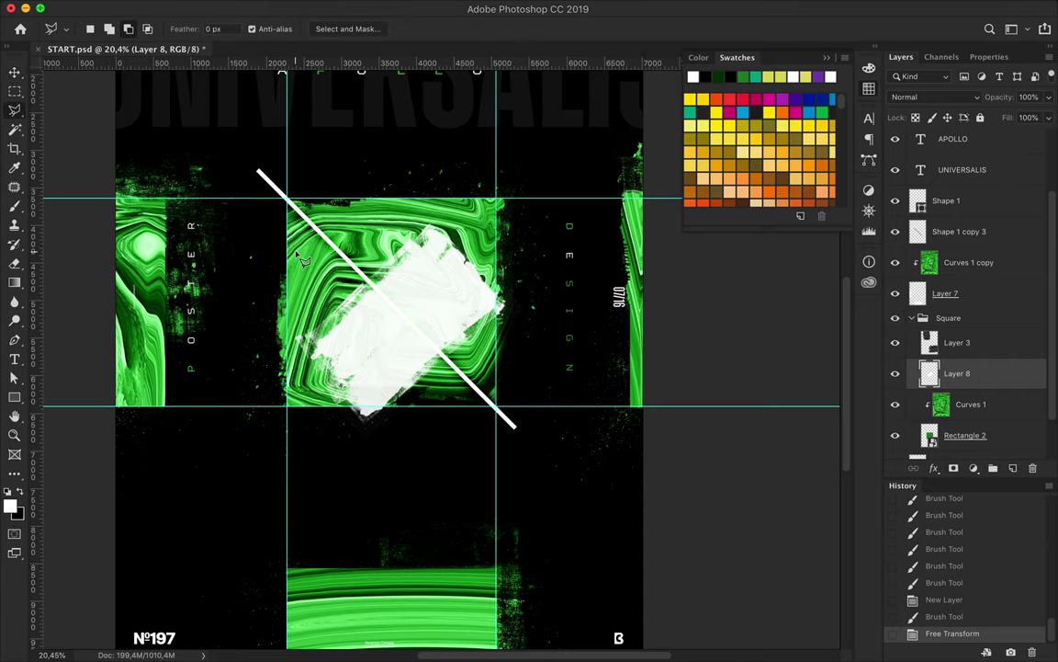
pyautogui.click(303, 260)
pyautogui.press('Delete')
pyautogui.hotkey('ctrl', 'd')
pyautogui.press('v')
pyautogui.moveTo(374, 225)
pyautogui.mouseDown()
pyautogui.moveTo(444, 295)
pyautogui.moveTo(415, 267)
pyautogui.mouseUp()
# Fill the white piece's outline with purple
pyautogui.keyDown('ctrl'); pyautogui.click(931, 375); pyautogui.keyUp('ctrl')
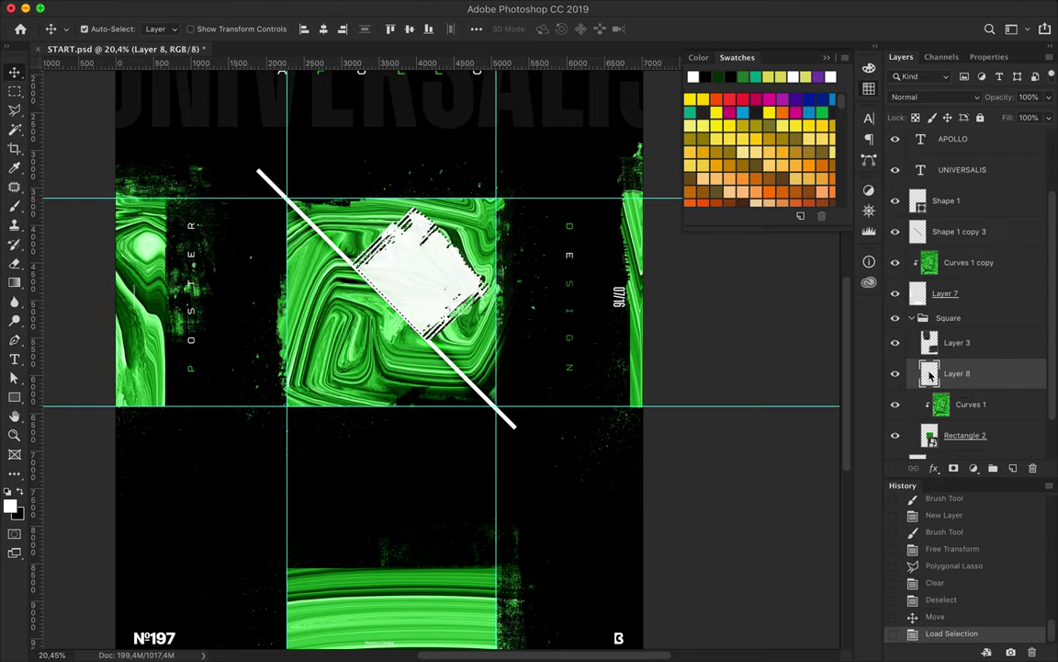
pyautogui.press('b')
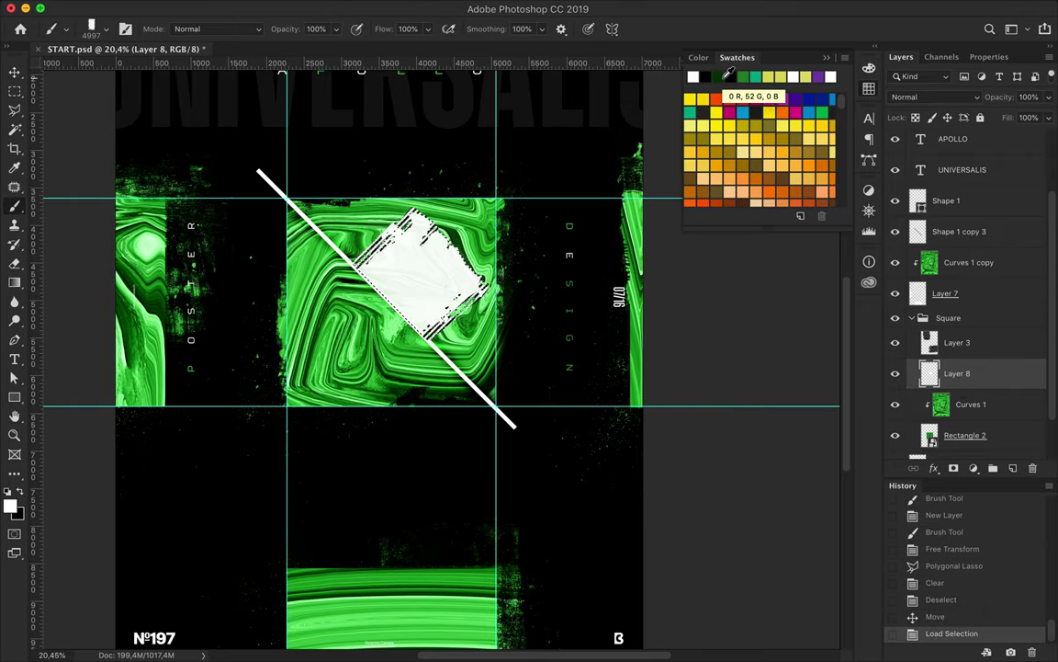
pyautogui.click(755, 111)
pyautogui.hotkey('alt', 'BackSpace')
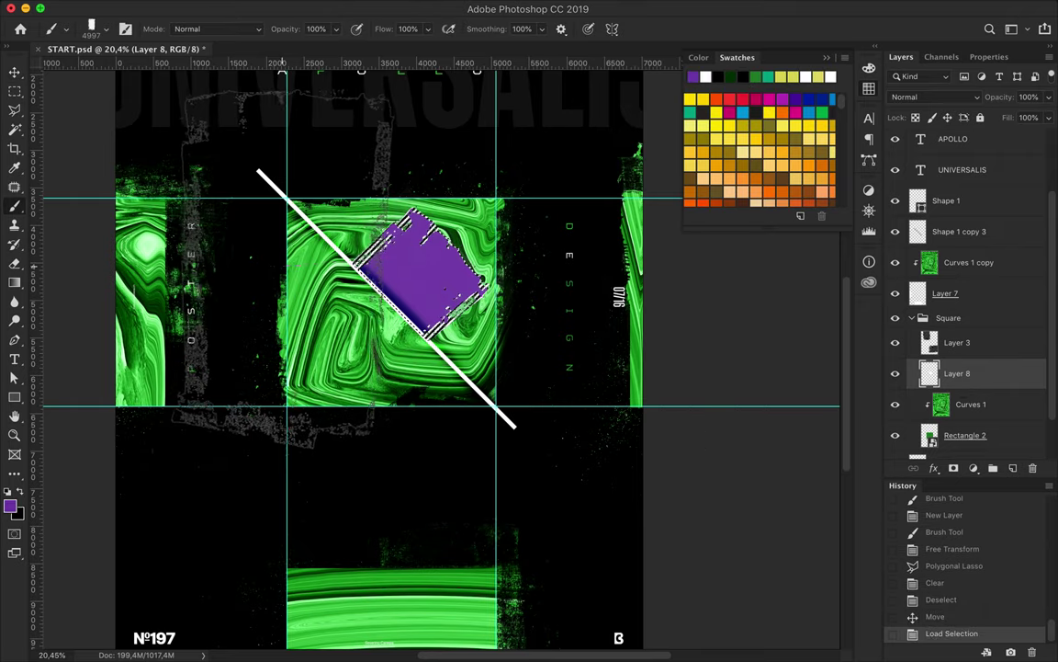
# Keep the purple patch layer in Normal blend mode and add empty Layer 9 above
pyautogui.press('m')
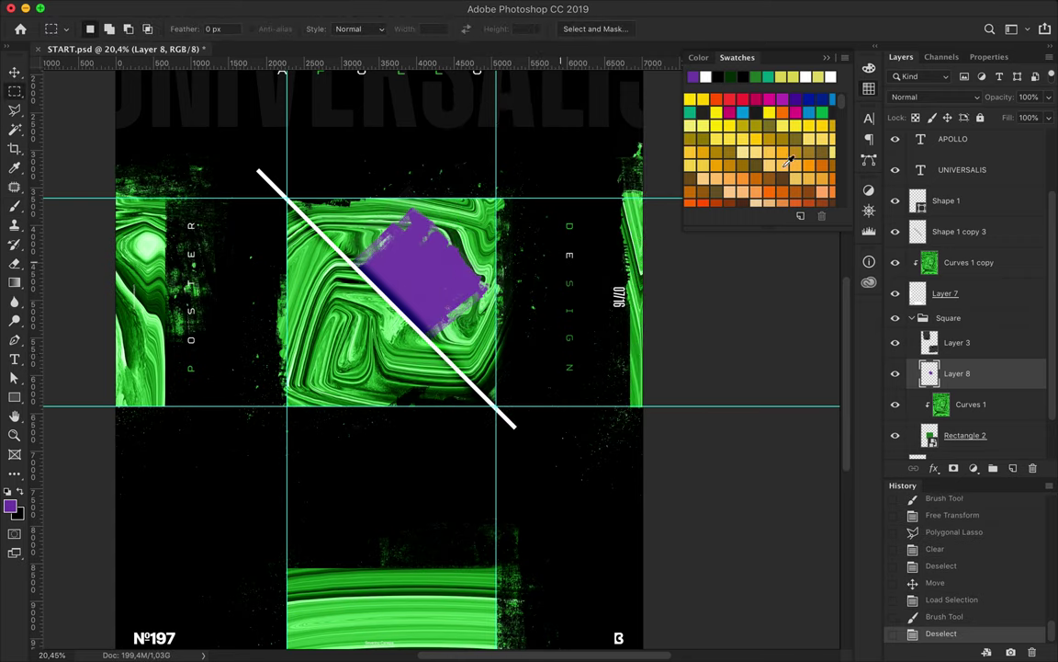
pyautogui.click(936, 96)
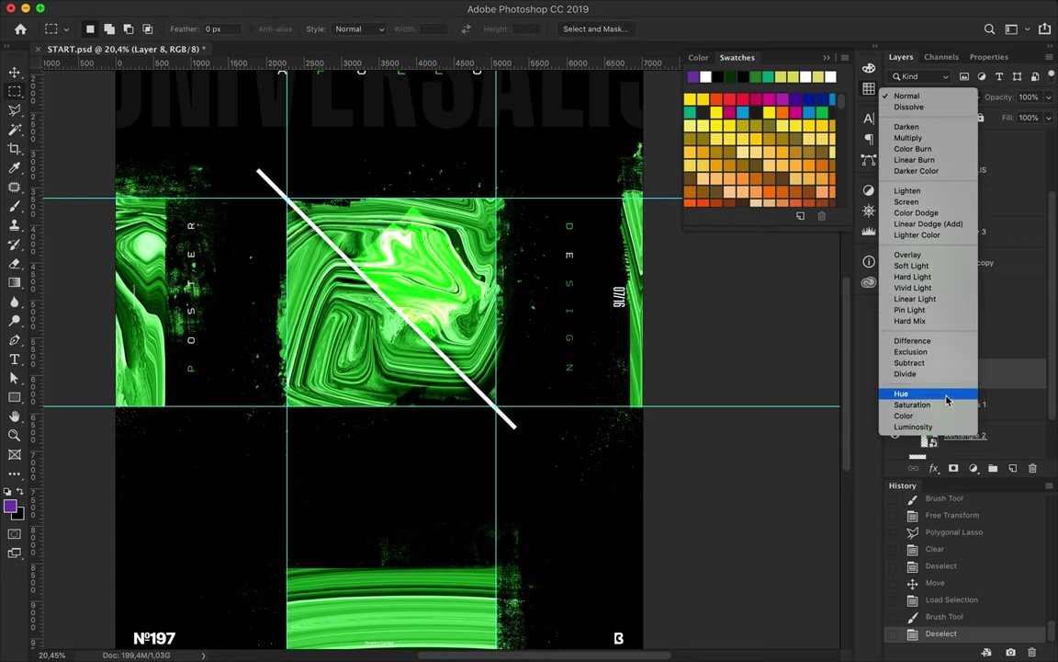
pyautogui.click(672, 80)
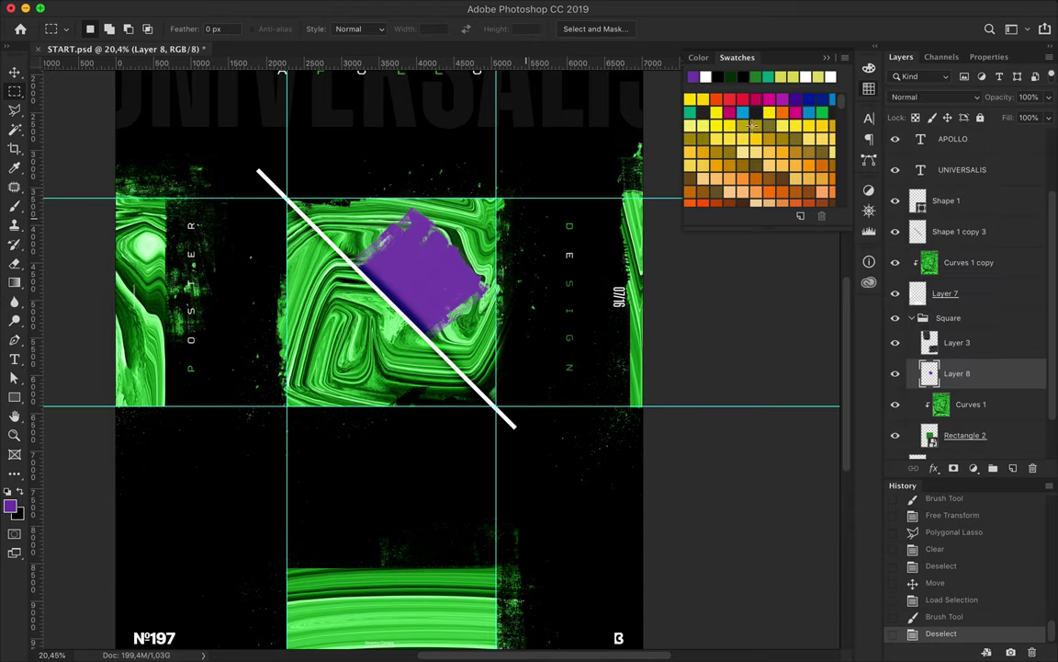
pyautogui.click(1012, 470)
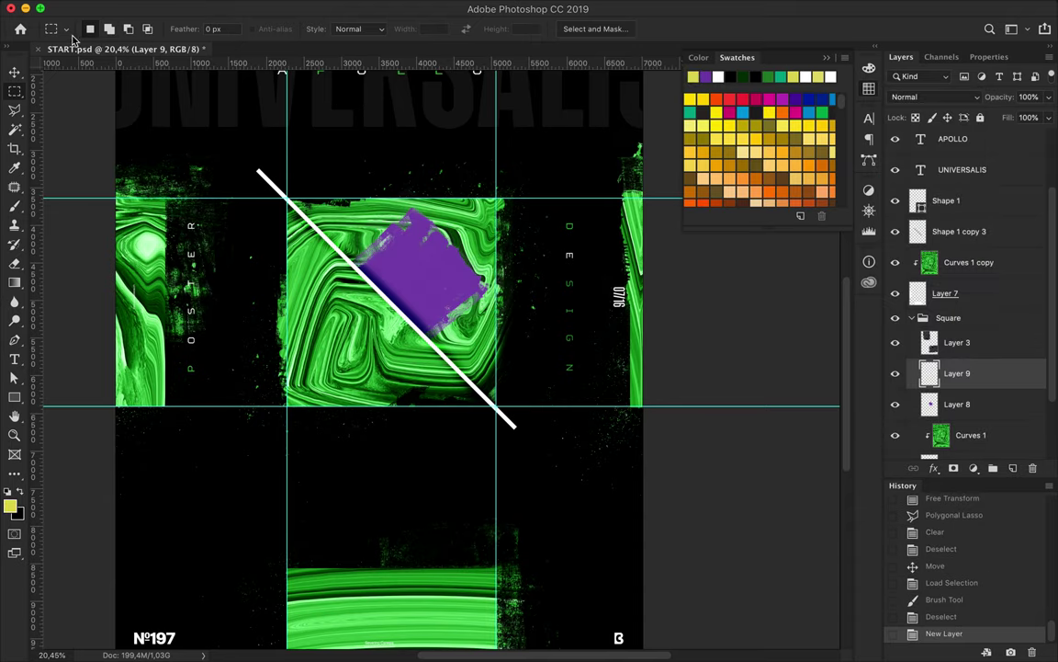
# Browse the brush presets to find the T9 Dirty Sprays brushes
pyautogui.press('b')
pyautogui.click(99, 29)
pyautogui.scroll(5, 132, 245)
pyautogui.scroll(3, 124, 235)
pyautogui.scroll(3, 119, 230)
pyautogui.scroll(5, 115, 223)
pyautogui.scroll(3, 114, 223)
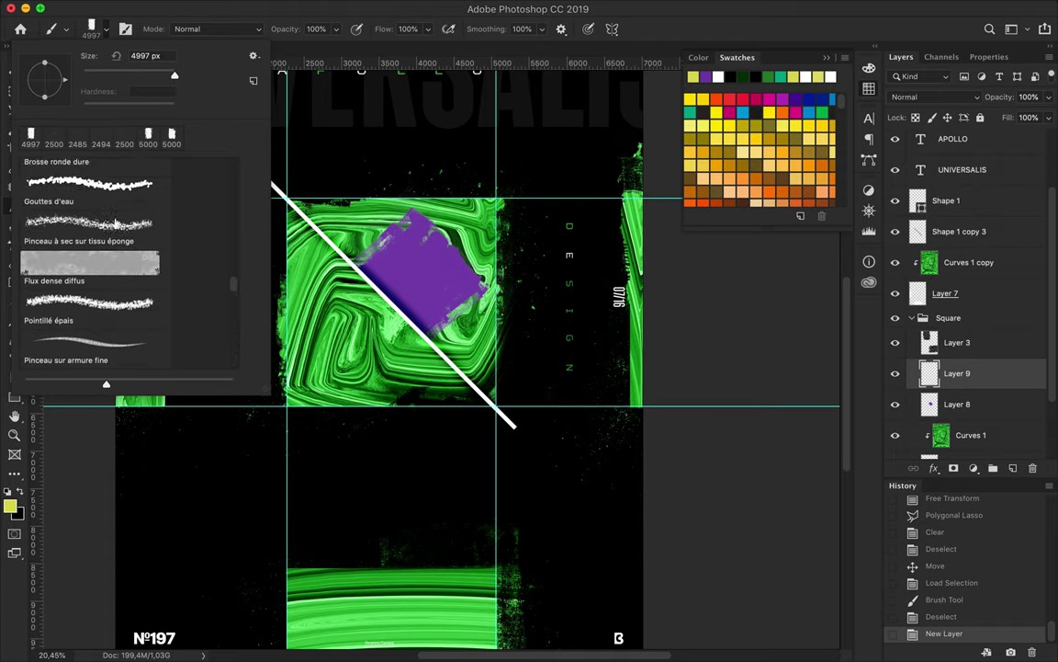
pyautogui.scroll(3, 115, 224)
pyautogui.scroll(3, 115, 223)
pyautogui.scroll(3, 115, 223)
pyautogui.rightClick(114, 223)
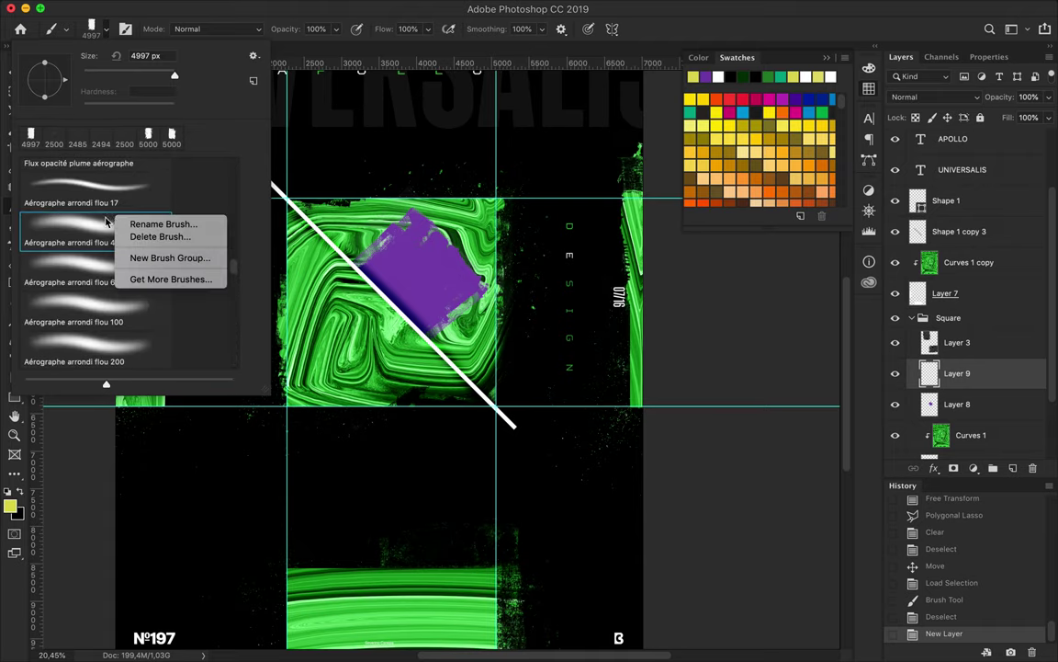
pyautogui.scroll(3, 111, 223)
pyautogui.scroll(3, 108, 224)
pyautogui.scroll(3, 106, 224)
pyautogui.scroll(3, 106, 223)
pyautogui.scroll(3, 105, 224)
pyautogui.scroll(3, 105, 224)
pyautogui.scroll(3, 105, 224)
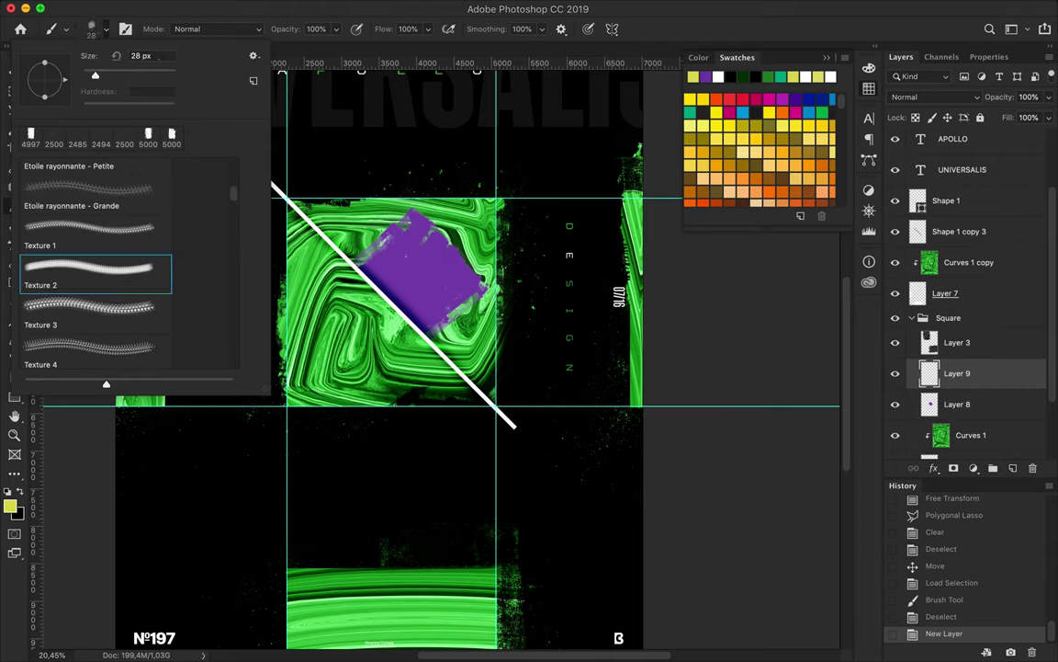
pyautogui.scroll(3, 114, 225)
pyautogui.scroll(3, 112, 237)
pyautogui.scroll(3, 110, 250)
pyautogui.scroll(3, 108, 267)
pyautogui.scroll(-3, 108, 267)
pyautogui.scroll(-3, 108, 267)
pyautogui.scroll(-3, 108, 267)
pyautogui.scroll(-3, 109, 267)
pyautogui.scroll(-5, 109, 268)
pyautogui.scroll(-5, 101, 304)
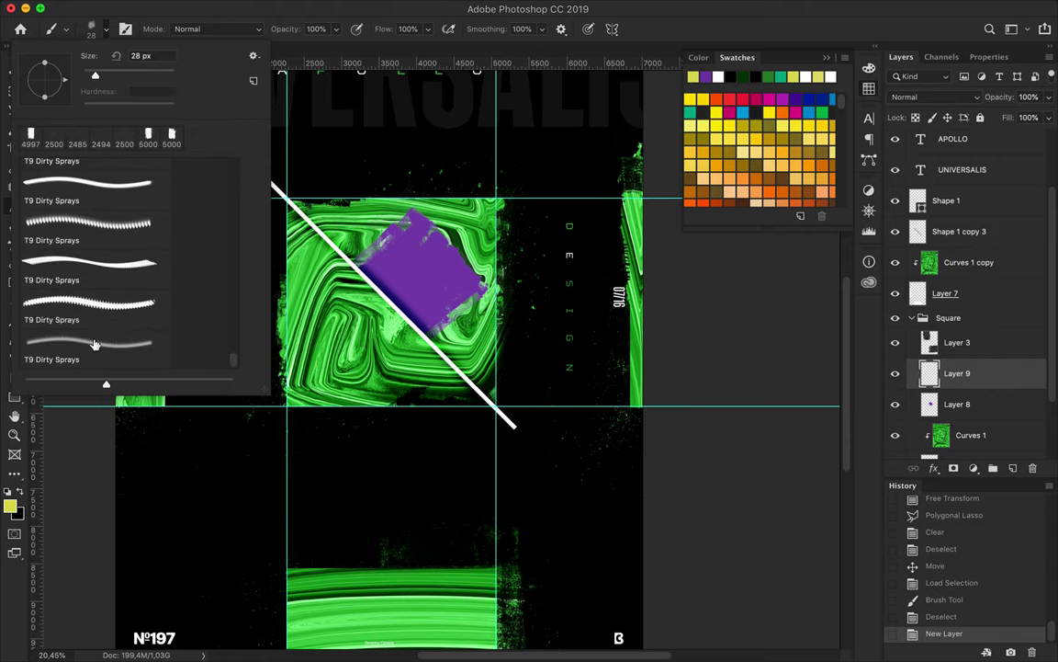
# Spray orange onto the purple patch and undo a trial yellow stroke
pyautogui.click(397, 282)
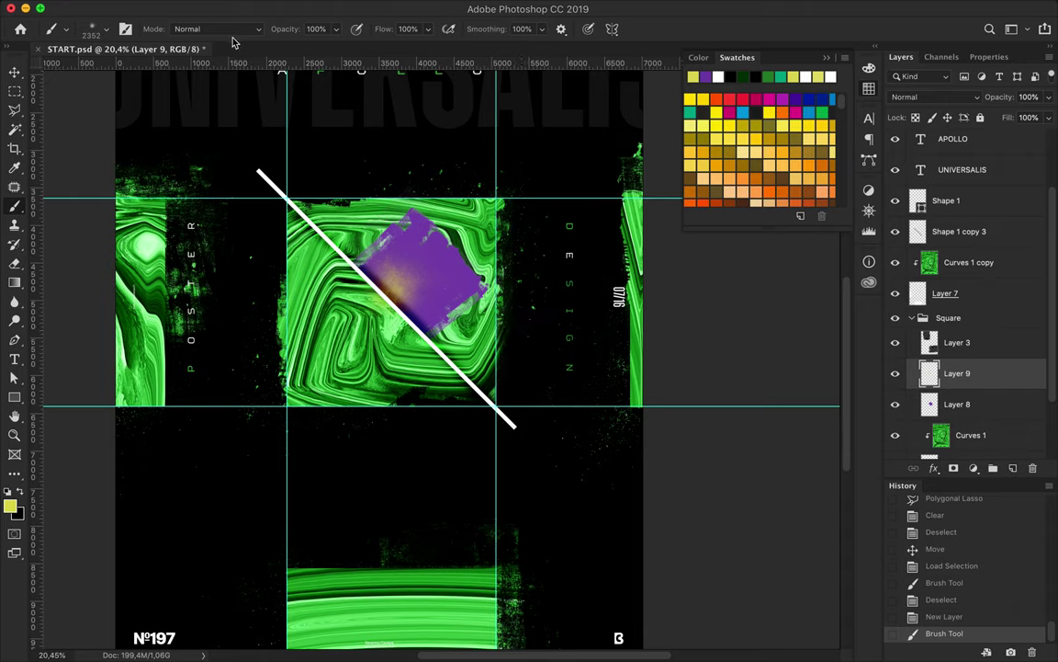
pyautogui.click(92, 28)
pyautogui.click(395, 285)
pyautogui.moveTo(390, 303); pyautogui.dragTo(422, 243)
pyautogui.hotkey('ctrl', 'z')
# Spray yellow speckles over and left of the purple patch using several T9 Dirty Sprays brushes
pyautogui.click(92, 29)
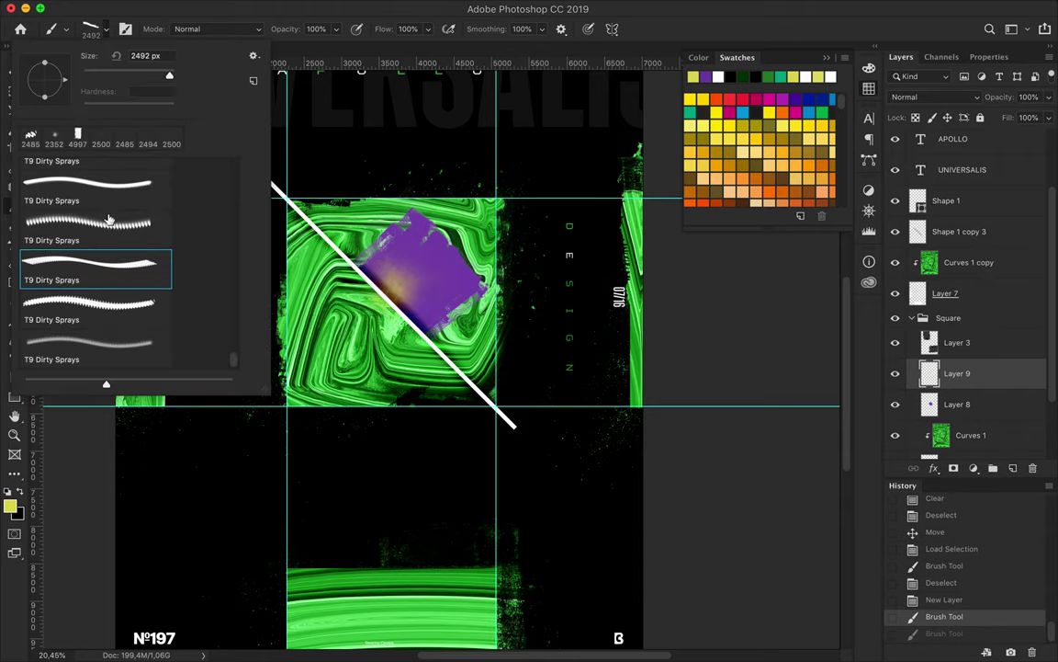
pyautogui.click(355, 292)
pyautogui.moveTo(405, 313)
pyautogui.mouseDown()
pyautogui.moveTo(397, 296)
pyautogui.moveTo(358, 287)
pyautogui.mouseUp()
pyautogui.click(92, 28)
pyautogui.click(331, 264)
pyautogui.click(92, 29)
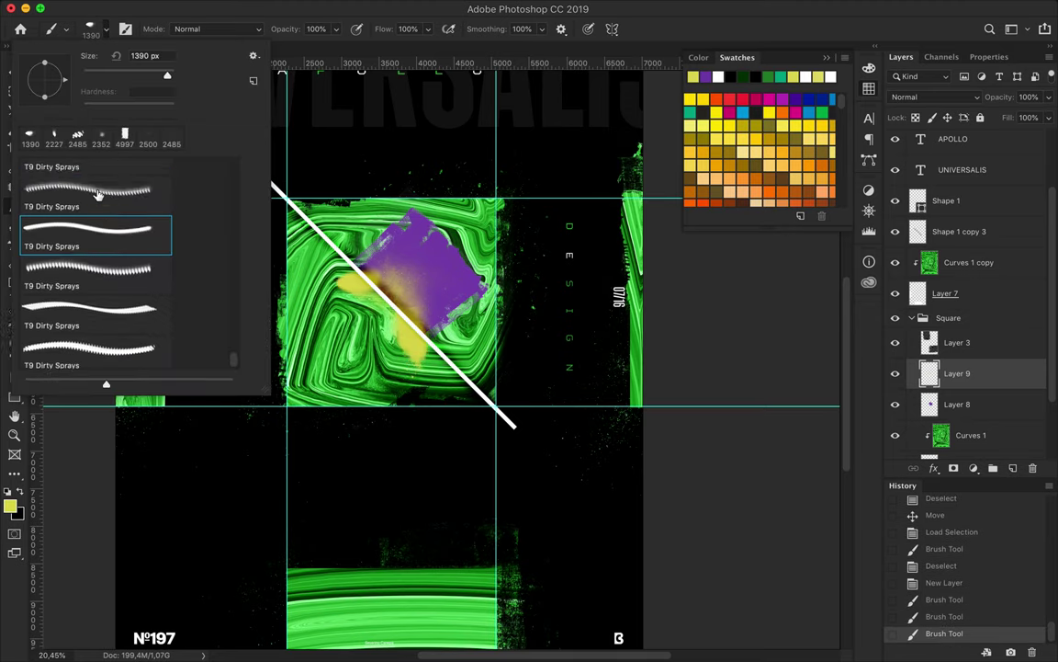
pyautogui.scroll(1, 92, 266)
pyautogui.click(410, 286)
pyautogui.moveTo(409, 286); pyautogui.dragTo(441, 261)
# Trim the sprayed part below the diagonal line with a polygonal selection
pyautogui.press('v')
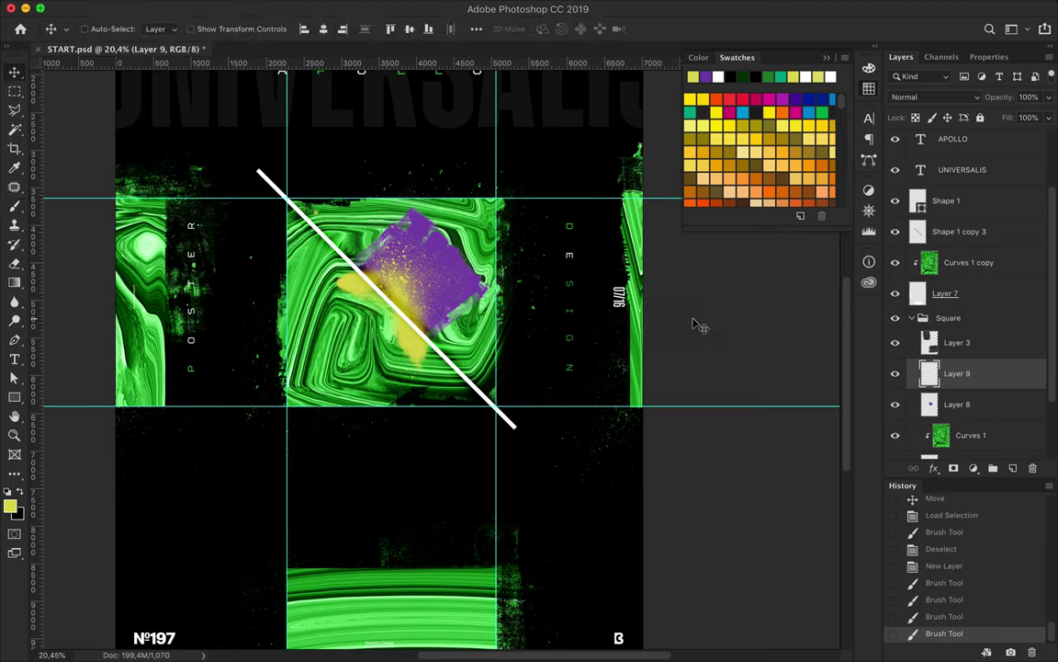
pyautogui.press('l')
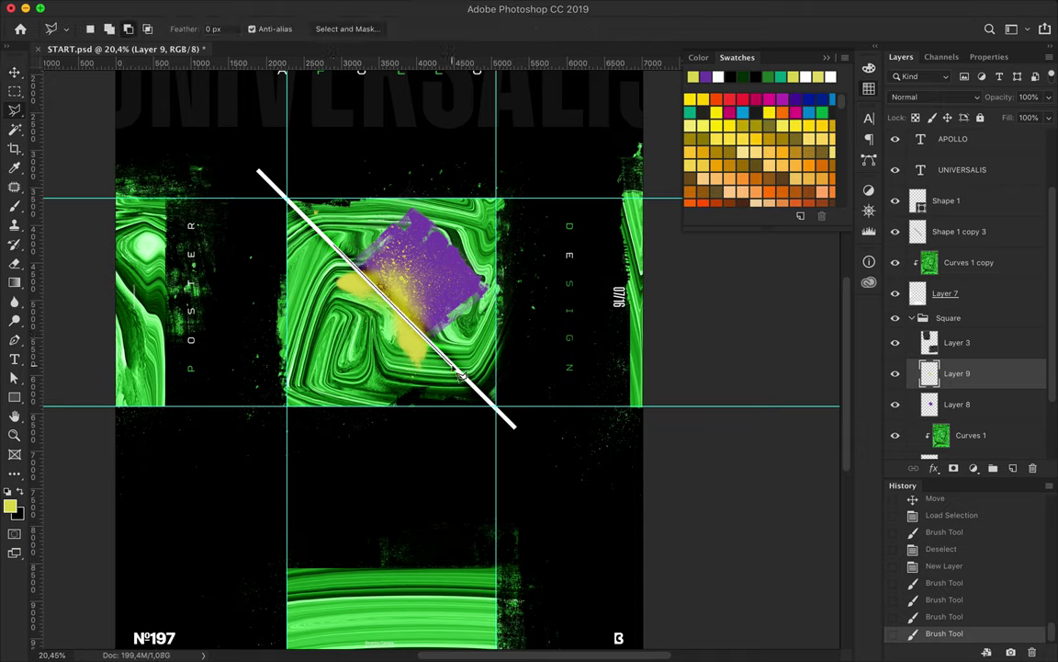
pyautogui.press('Delete')
pyautogui.hotkey('ctrl', 'd')
# Set Layer 9 to Hard Light and shift the patch into place on the square
pyautogui.press('v')
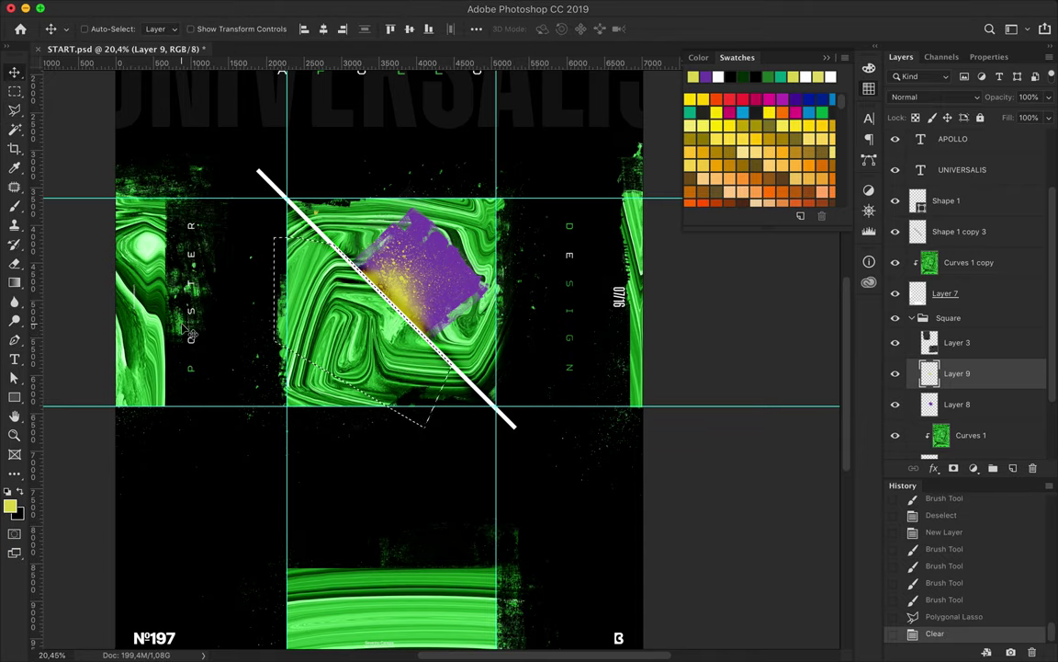
pyautogui.click(937, 97)
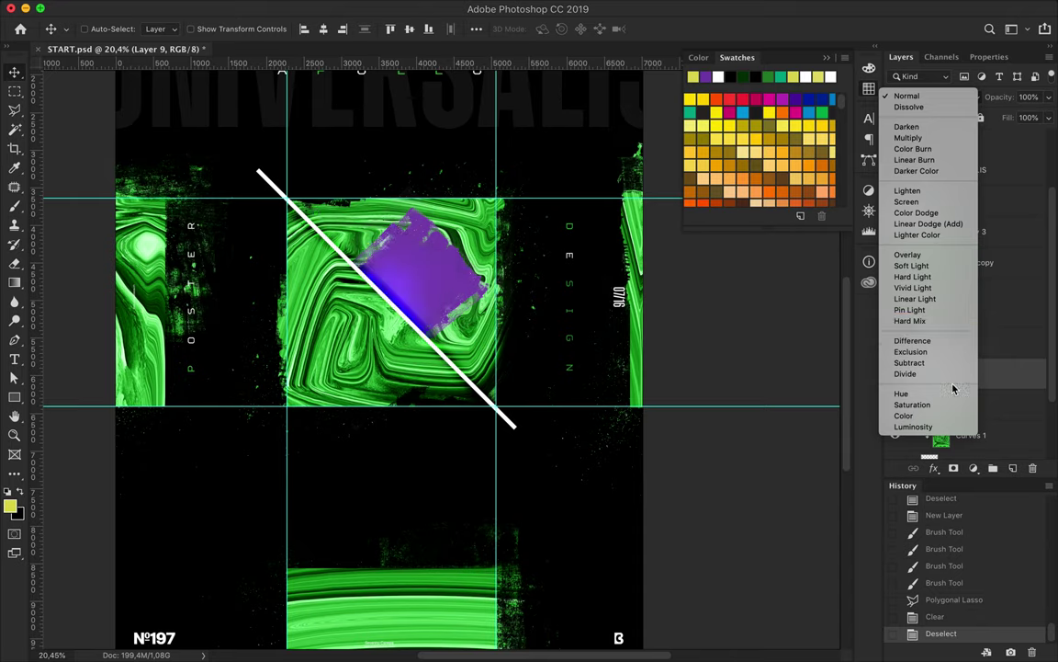
pyautogui.click(933, 275)
pyautogui.moveTo(360, 250); pyautogui.dragTo(402, 280)
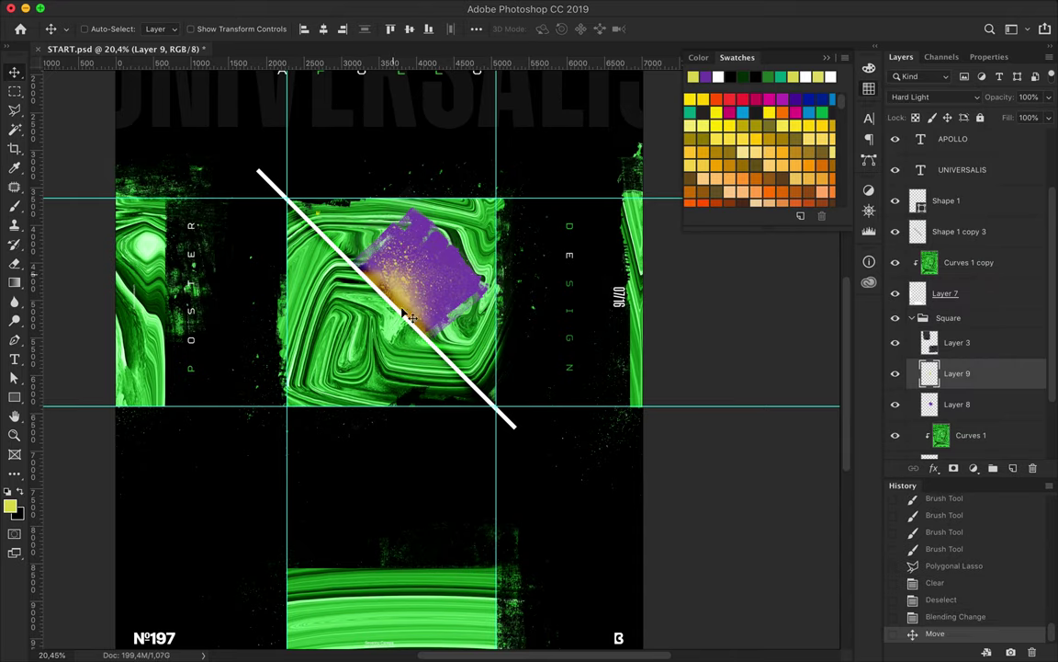
pyautogui.scroll(-2, 402, 280)
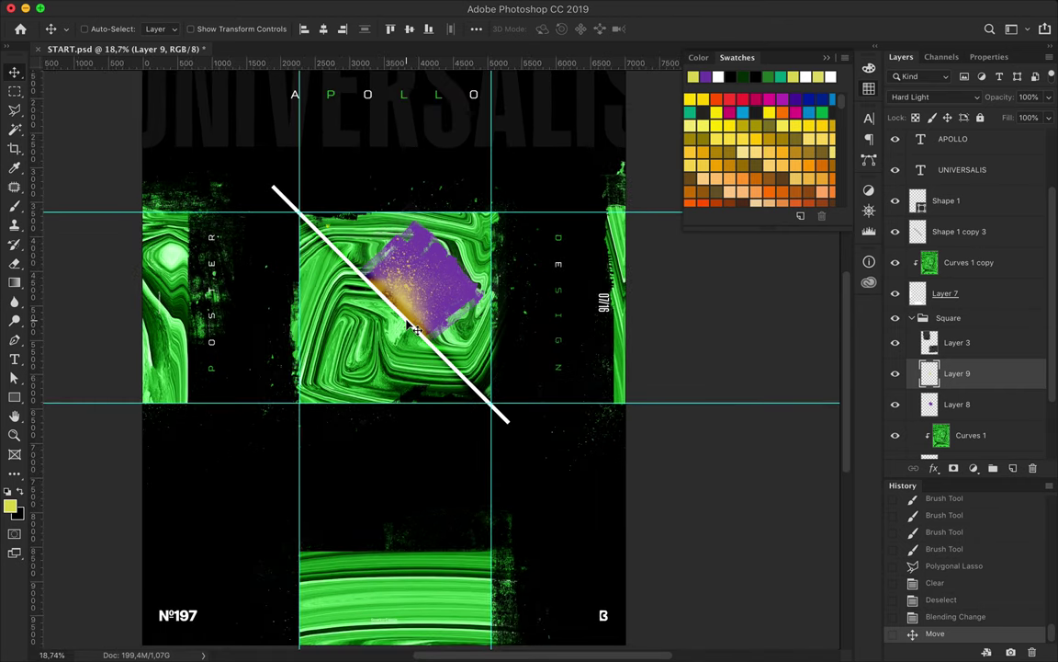
pyautogui.press('m')
pyautogui.click(983, 273)
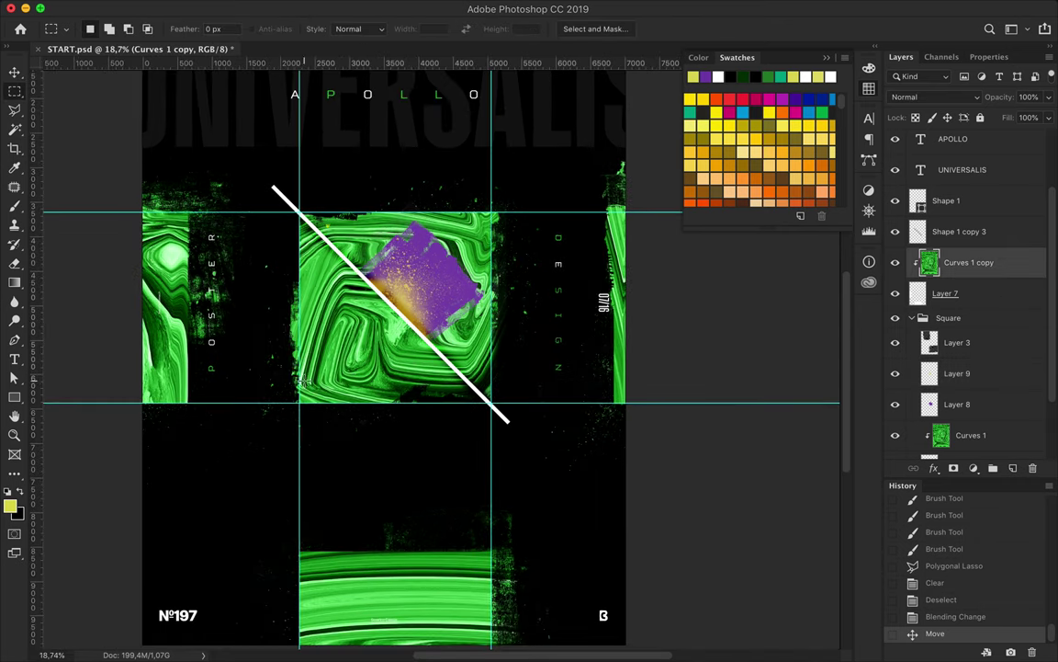
# Copy a marble slice from Curves 1 copy onto a new layer and align it with the marble edge
pyautogui.moveTo(400, 404); pyautogui.dragTo(397, 406)
pyautogui.hotkey('ctrl', 'c')
pyautogui.hotkey('ctrl', 'v')
pyautogui.press('v')
pyautogui.press('Up')
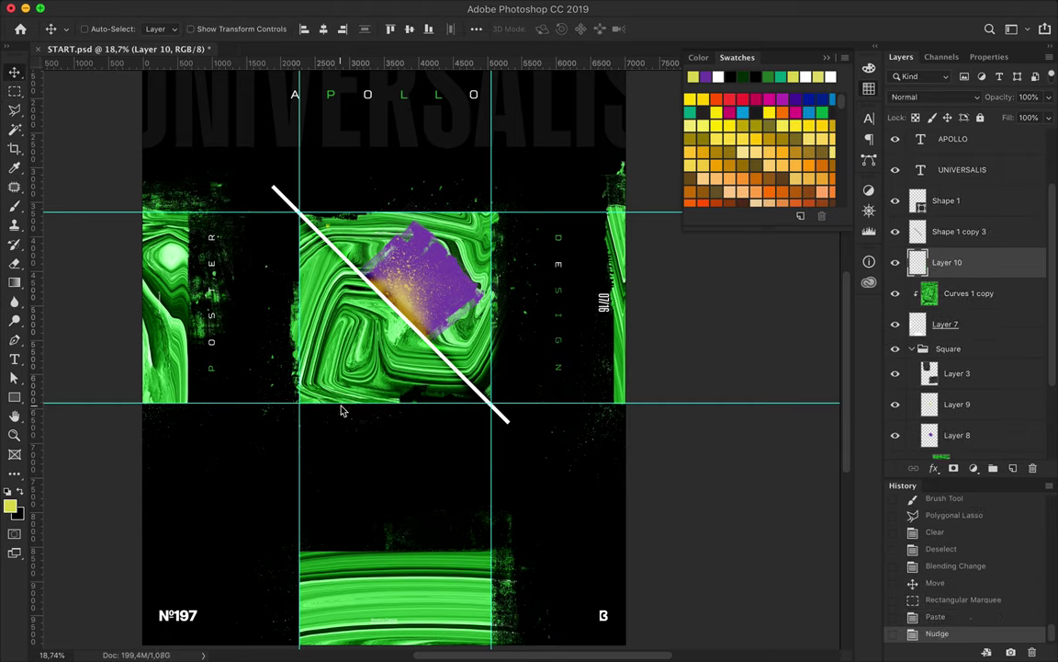
pyautogui.scroll(2, 341, 411)
pyautogui.scroll(2, 349, 408)
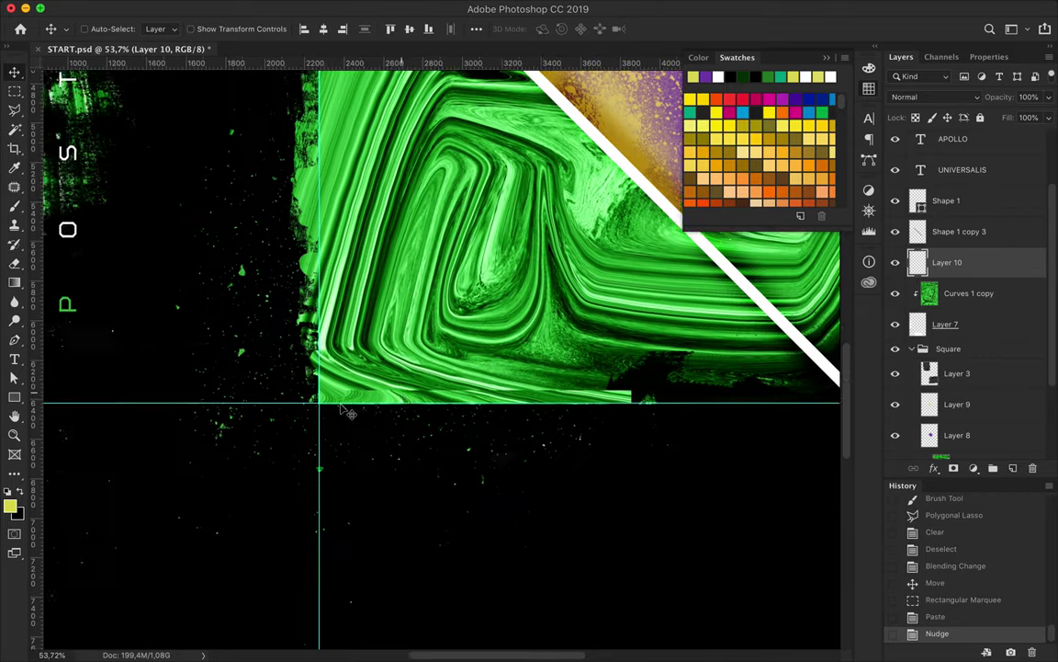
pyautogui.scroll(2, 372, 405)
pyautogui.moveTo(380, 405); pyautogui.dragTo(343, 398)
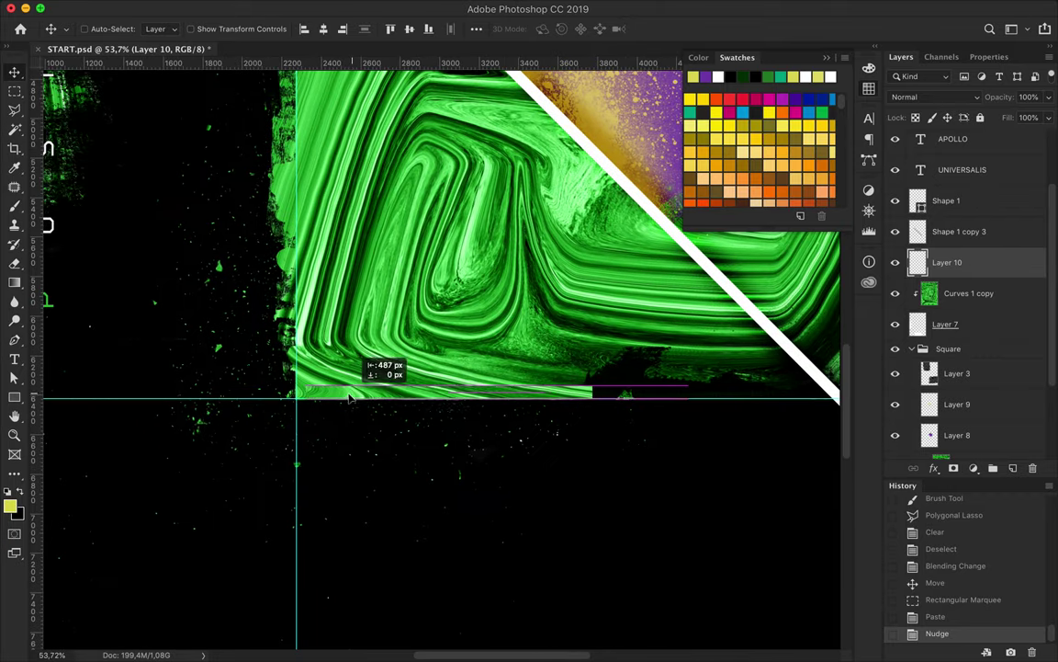
pyautogui.moveTo(344, 398); pyautogui.dragTo(407, 397)
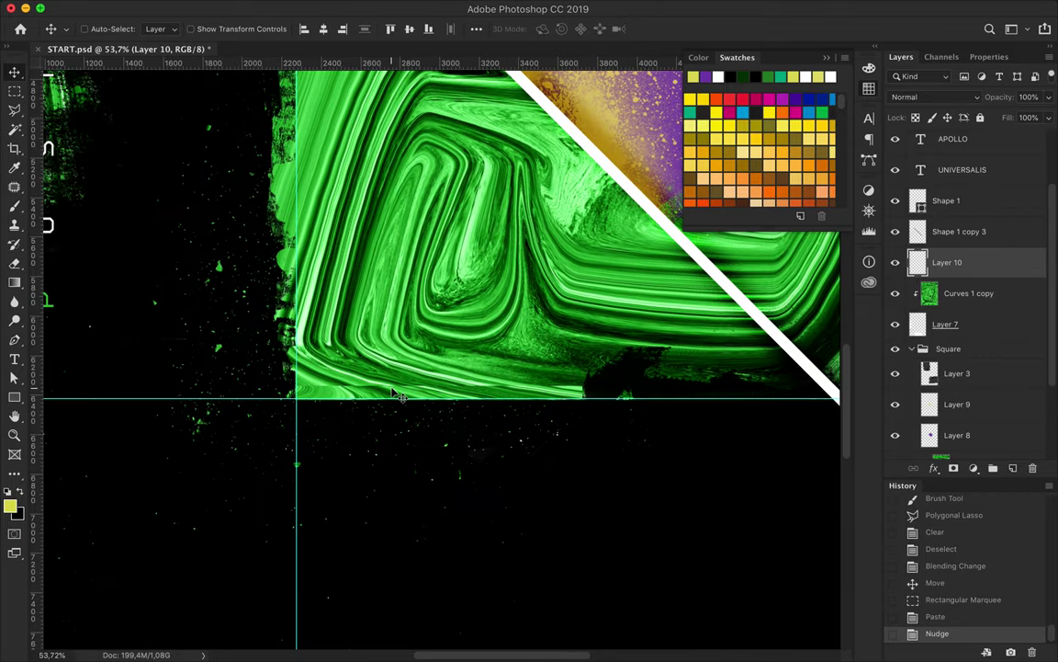
pyautogui.press('Down')
pyautogui.press('Down')
pyautogui.press('Down')
pyautogui.press('Down')
pyautogui.press('Down')
pyautogui.press('Down')
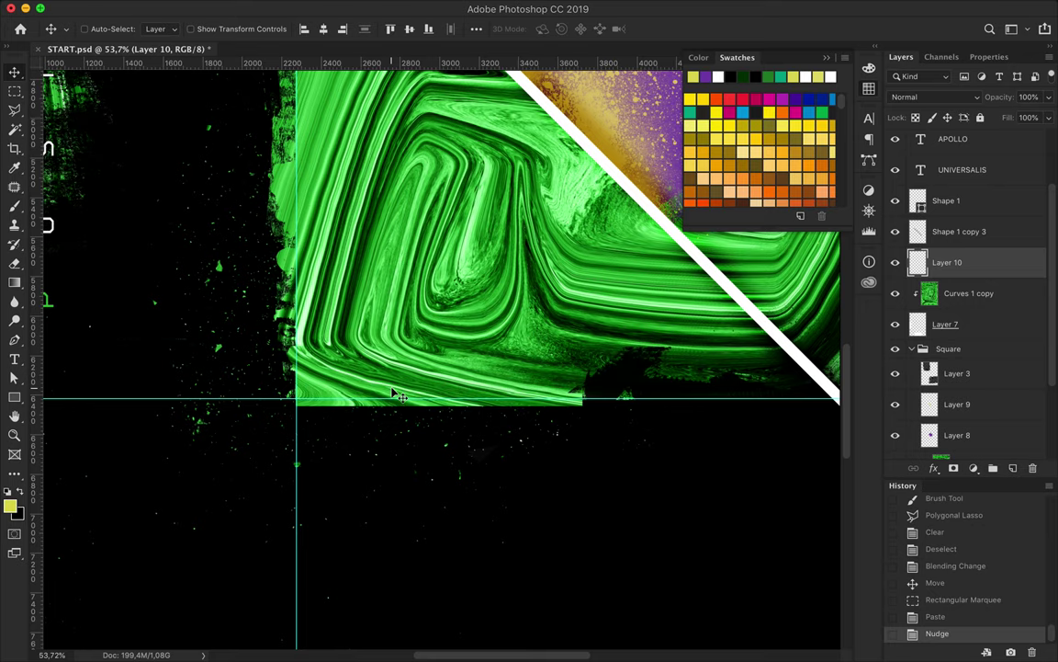
# Stretch the marble strip downward below the square with Free Transform
pyautogui.scroll(-6, 402, 395)
pyautogui.hotkey('ctrl', 't')
pyautogui.moveTo(441, 404); pyautogui.dragTo(441, 533)
pyautogui.press('Return')
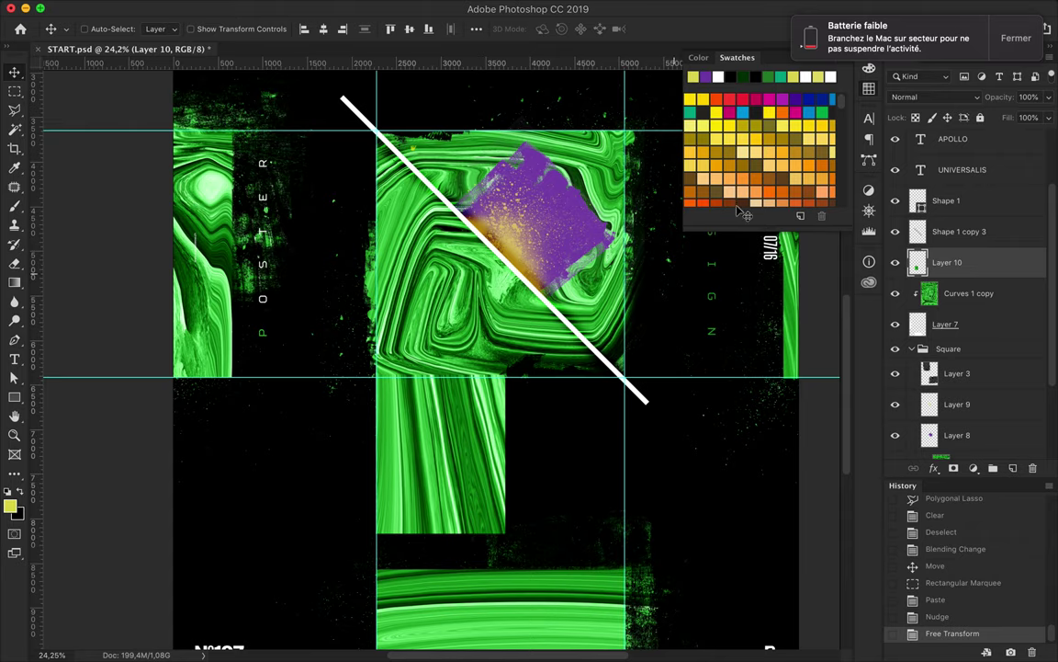
pyautogui.scroll(-3, 514, 432)
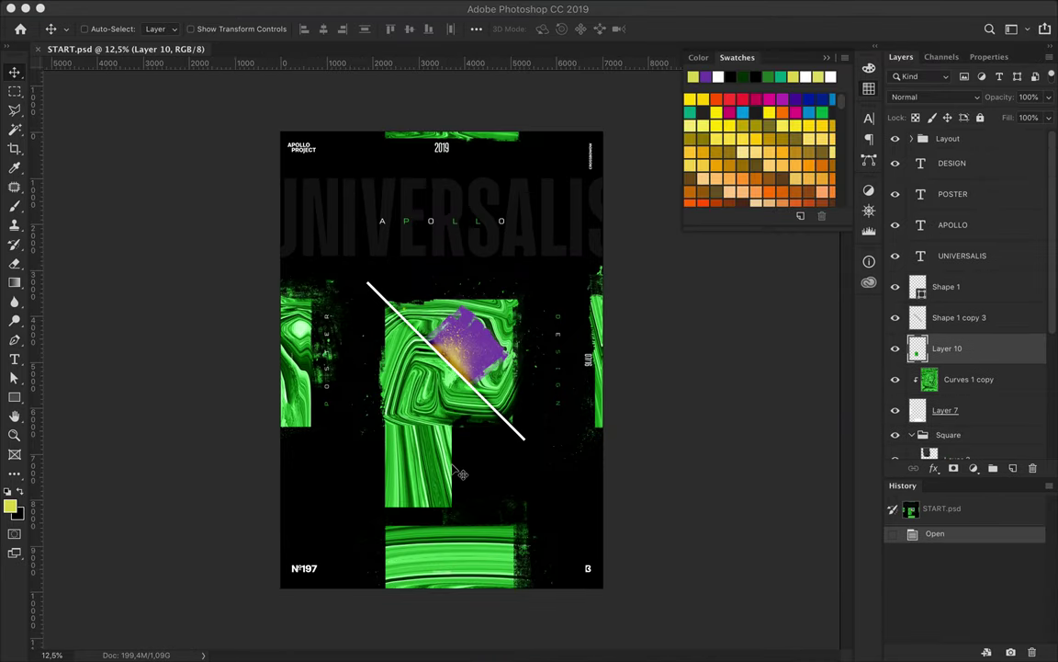
# Delete the stretched marble strip layer and add a new empty layer
pyautogui.scroll(3, 463, 474)
pyautogui.press('Delete')
pyautogui.scroll(-3, 478, 441)
pyautogui.scroll(-1, 492, 433)
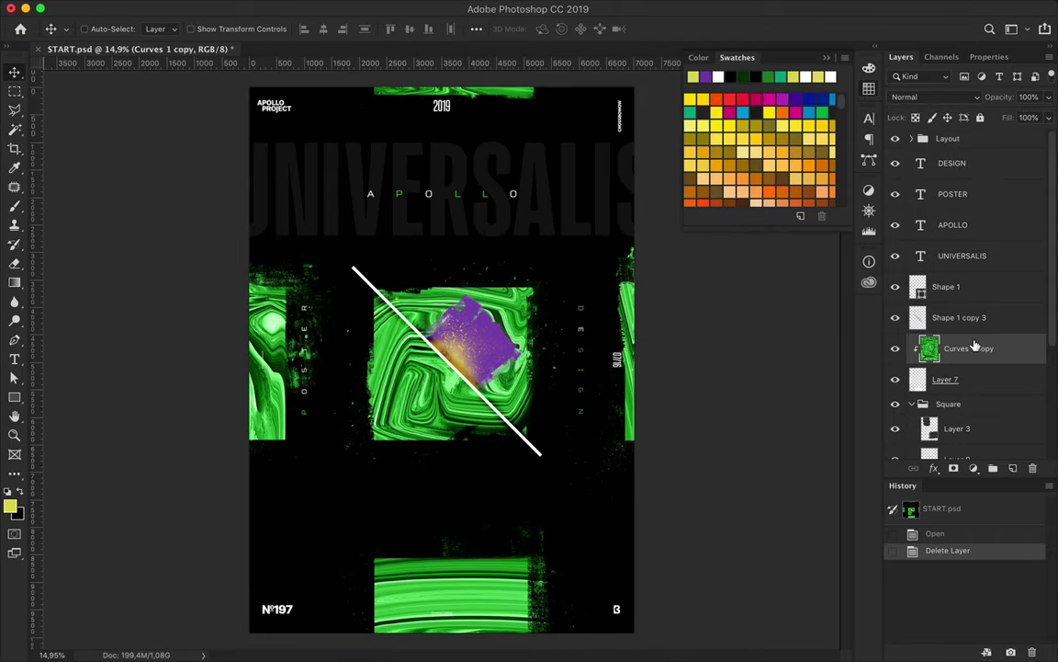
pyautogui.hotkey('ctrl', 'shift', 'alt', 'n')
# Paint black grunge strokes along the marble edges, adding a T9 Dirty Sprays dab upper right
pyautogui.press('b')
pyautogui.click(368, 528)
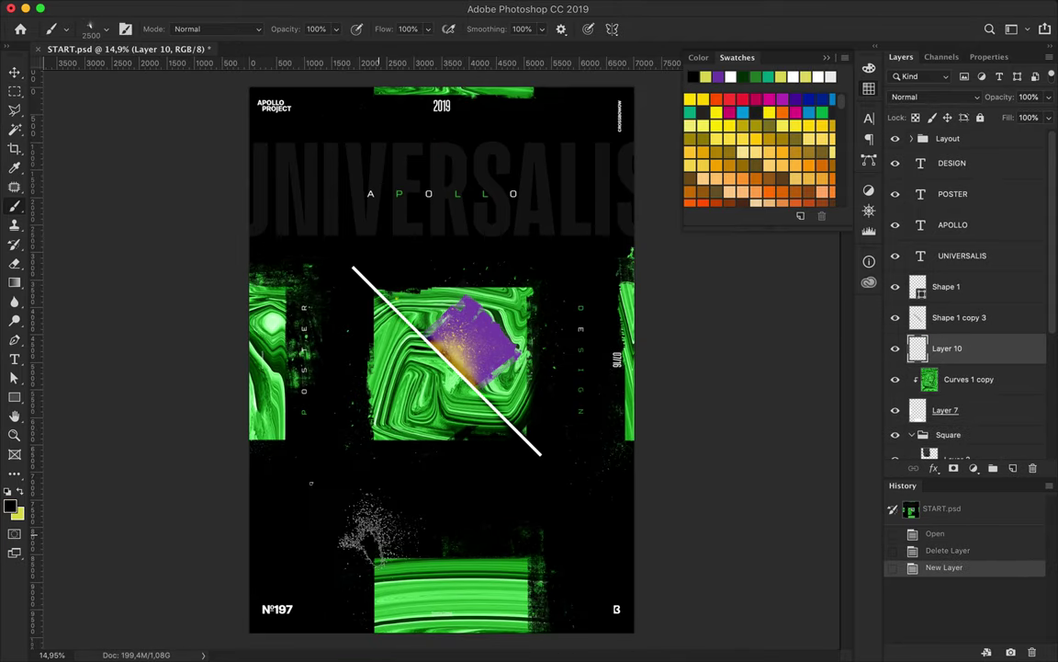
pyautogui.click(545, 462)
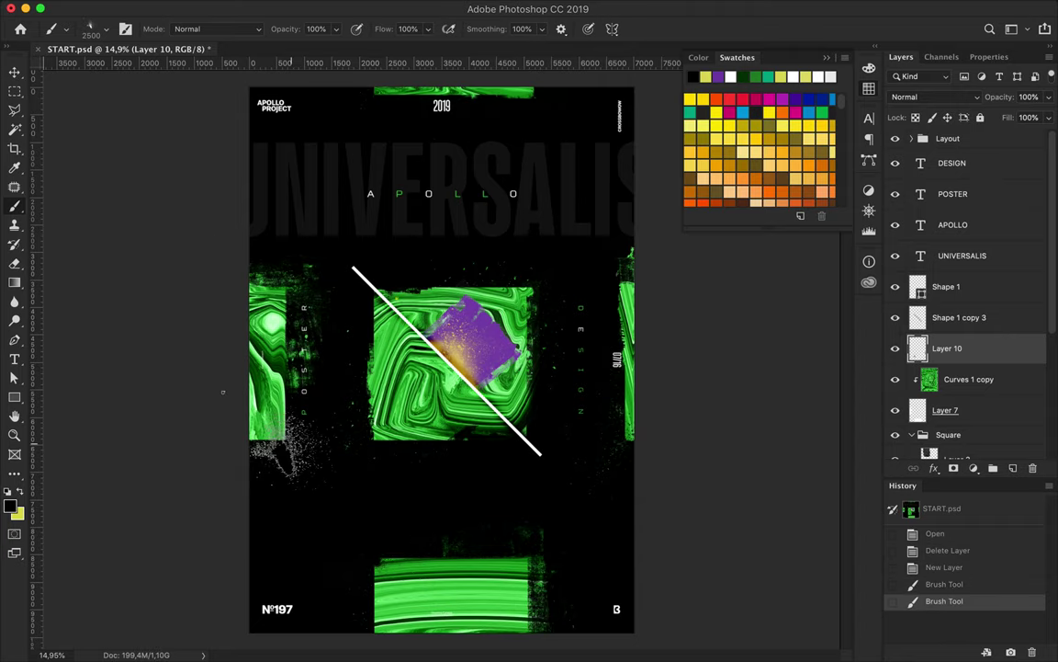
pyautogui.click(275, 445)
pyautogui.click(372, 108)
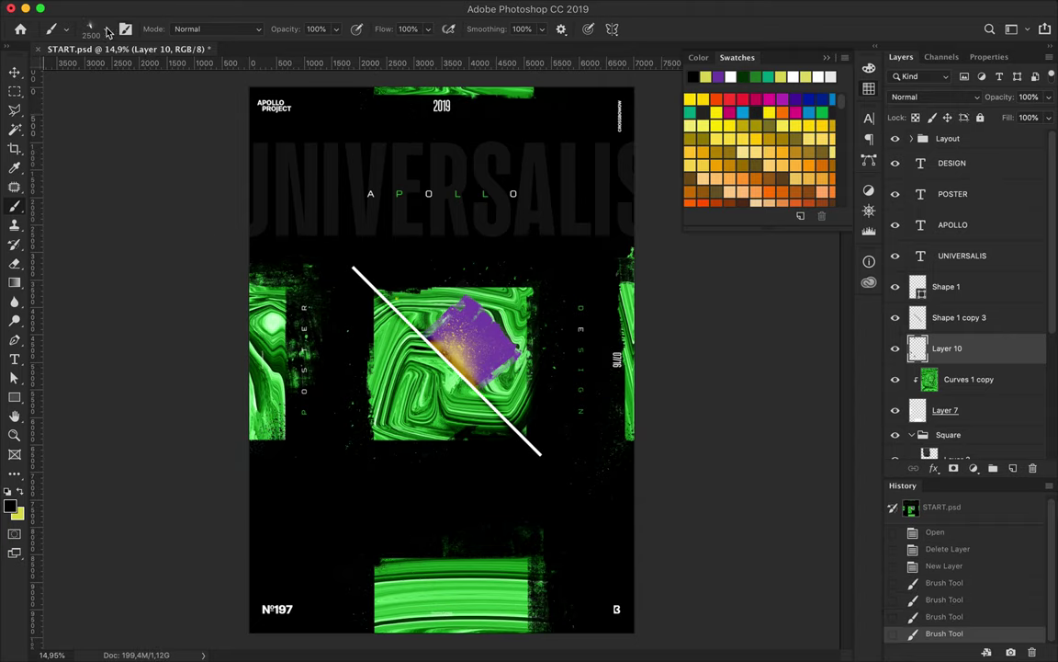
pyautogui.click(92, 29)
pyautogui.click(104, 310)
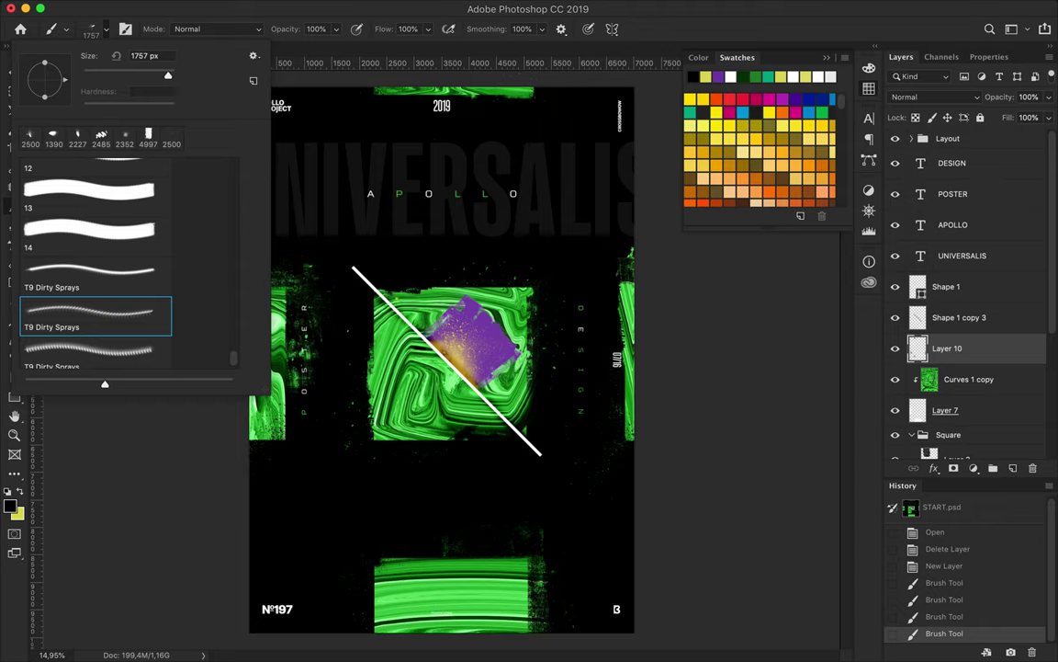
pyautogui.click(593, 296)
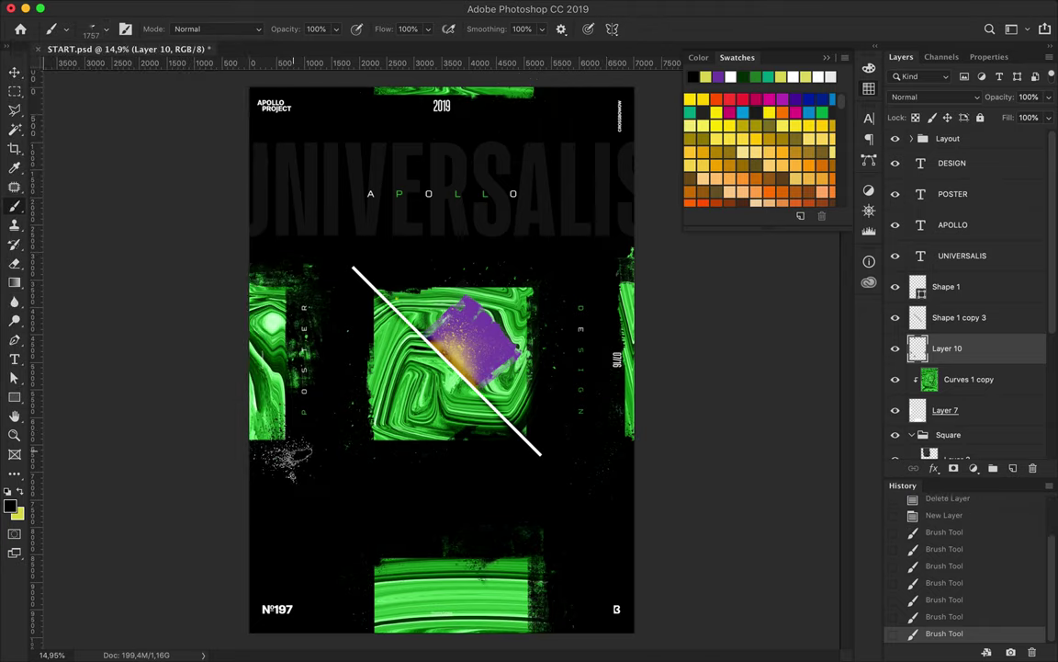
# Paint two huge rough strokes with brush 14, then undo the last one
pyautogui.click(107, 30)
pyautogui.click(82, 229)
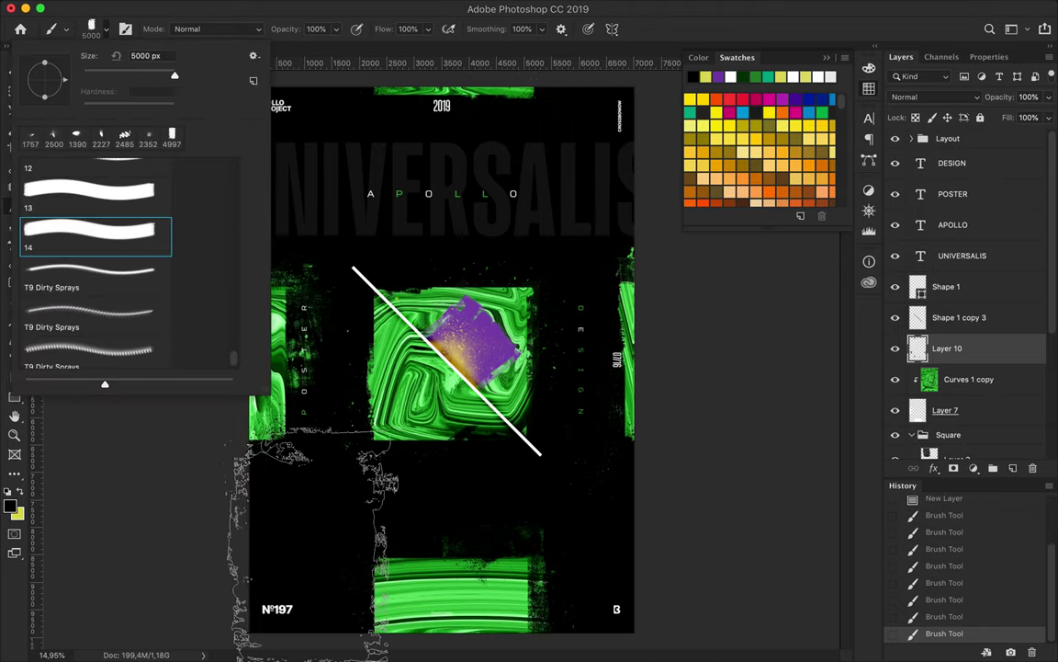
pyautogui.click(311, 551)
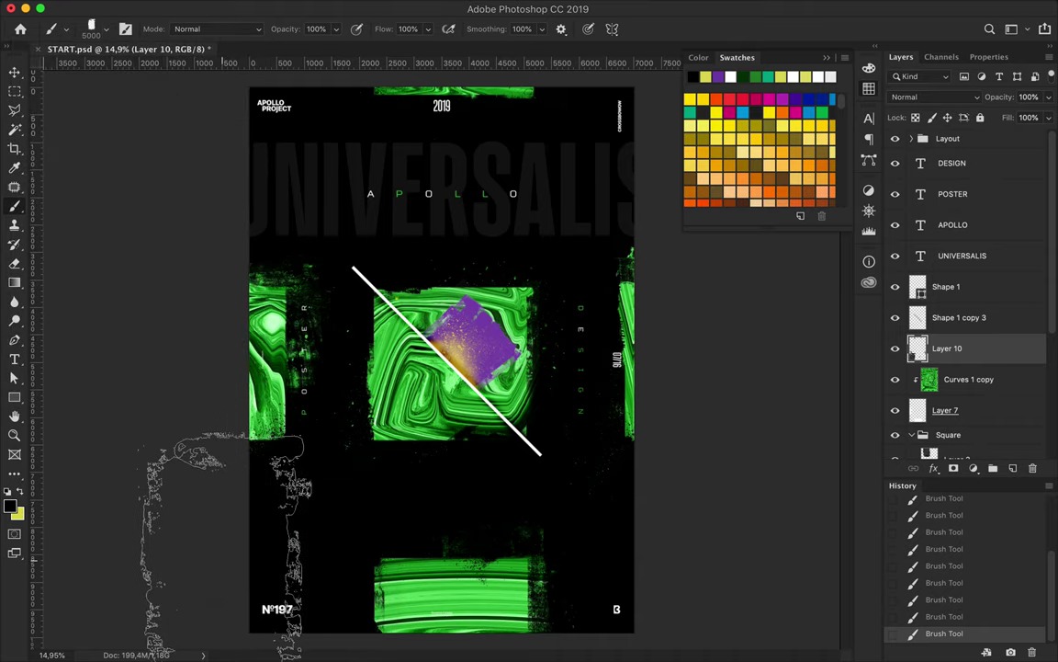
pyautogui.click(397, 211)
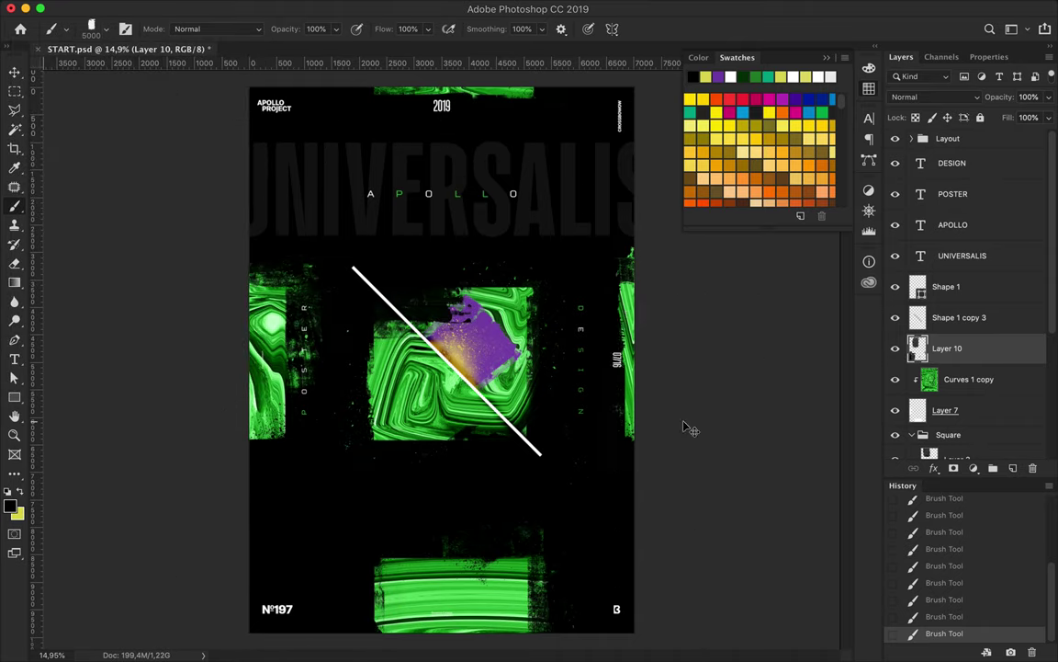
pyautogui.hotkey('ctrl', 'z')
# Return to the Move tool and select the APOLLO text layer
pyautogui.press('v')
pyautogui.scroll(1, 496, 547)
pyautogui.scroll(3, 496, 547)
pyautogui.scroll(-4, 497, 547)
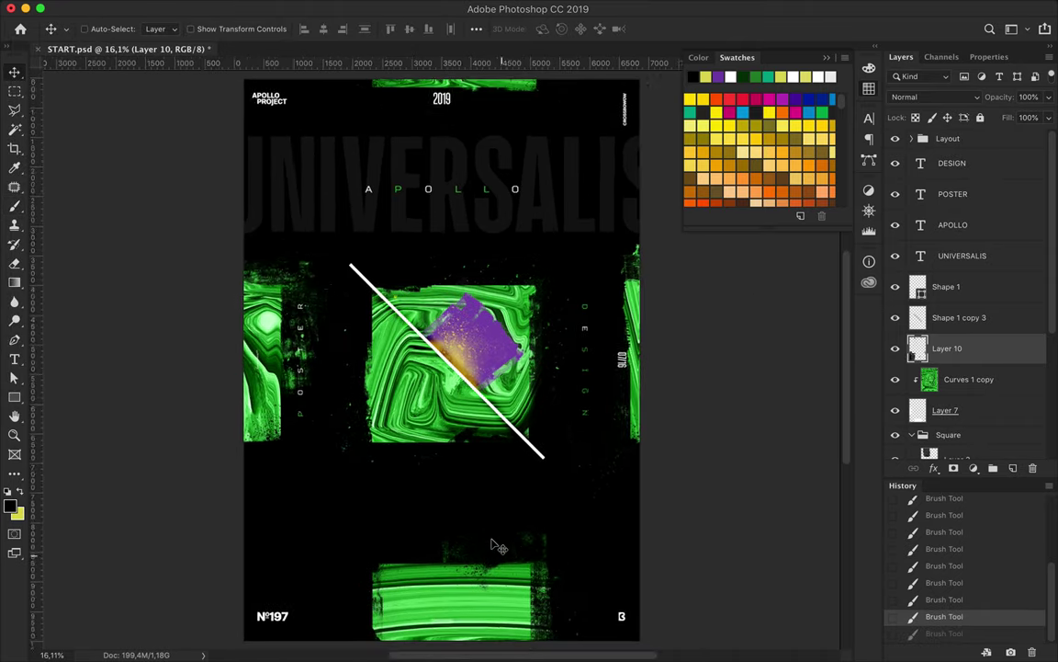
pyautogui.click(492, 200)
# Duplicate the UNIVERSALIS and APOLLO lines lower down and change the UNIVERSALIS copy to '#5'
pyautogui.keyDown('ctrl'); pyautogui.keyDown('shift'); pyautogui.click(441, 184); pyautogui.keyUp('shift'); pyautogui.keyUp('ctrl')
pyautogui.moveTo(439, 189); pyautogui.dragTo(455, 504)
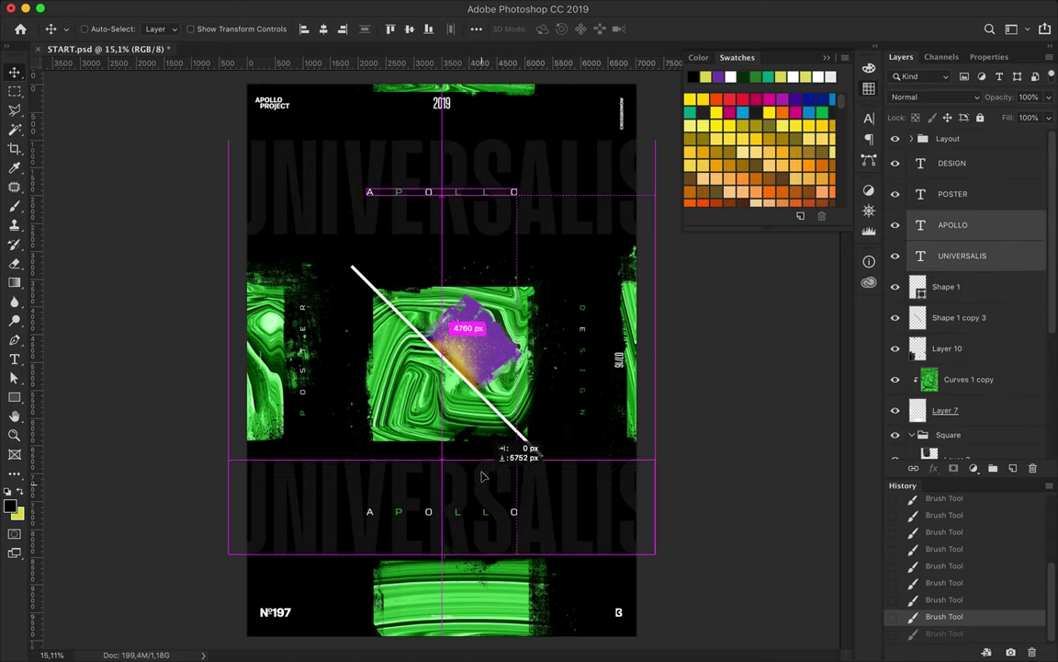
pyautogui.doubleClick(335, 501)
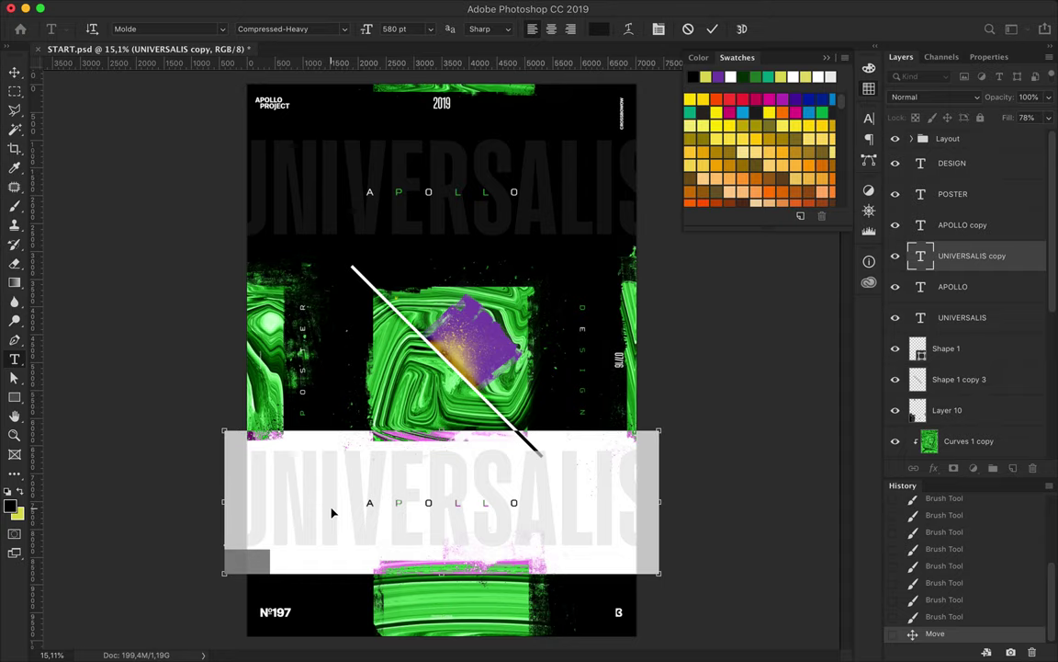
pyautogui.write('#5')
pyautogui.click(427, 365)
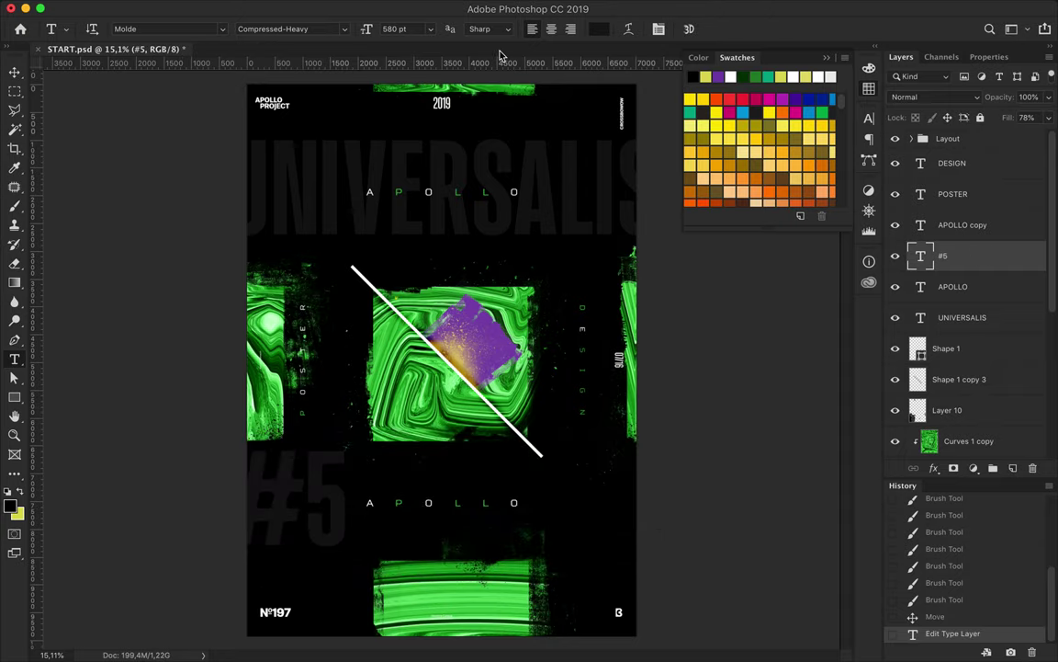
# Centre '#5' horizontally on the canvas, then begin editing the lower APOLLO copy
pyautogui.press('v')
pyautogui.click(476, 29)
pyautogui.click(478, 154)
pyautogui.click(389, 62)
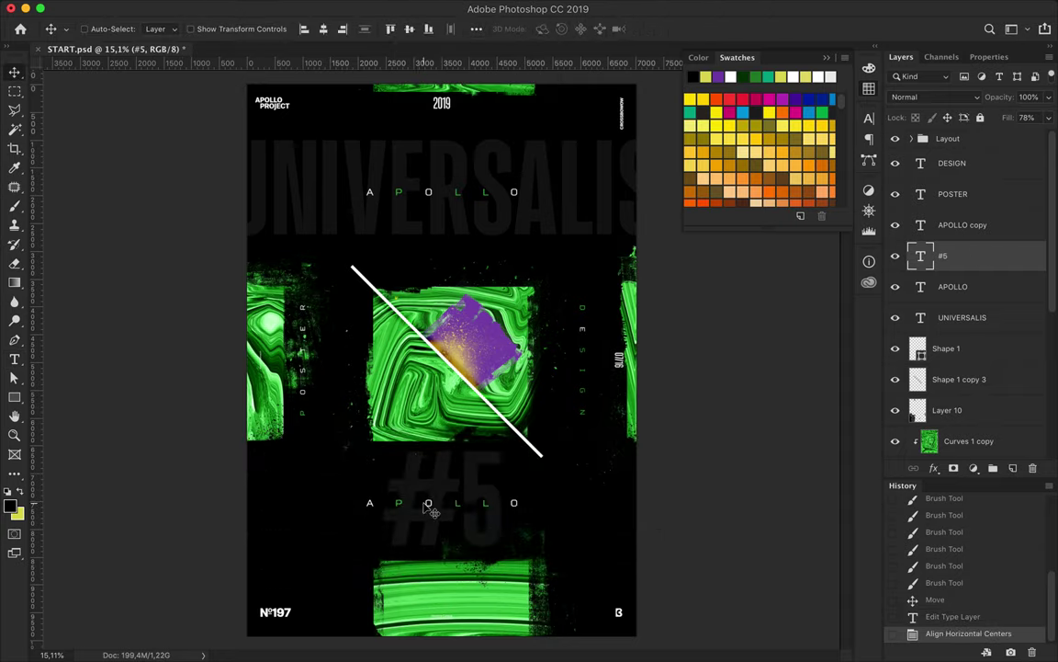
pyautogui.doubleClick(374, 502)
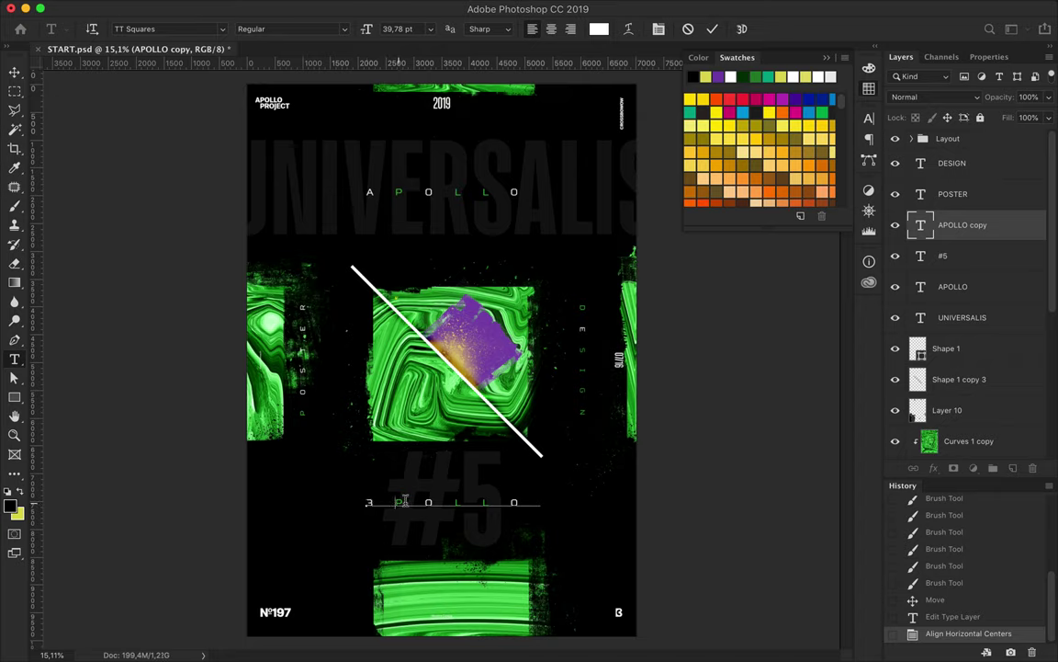
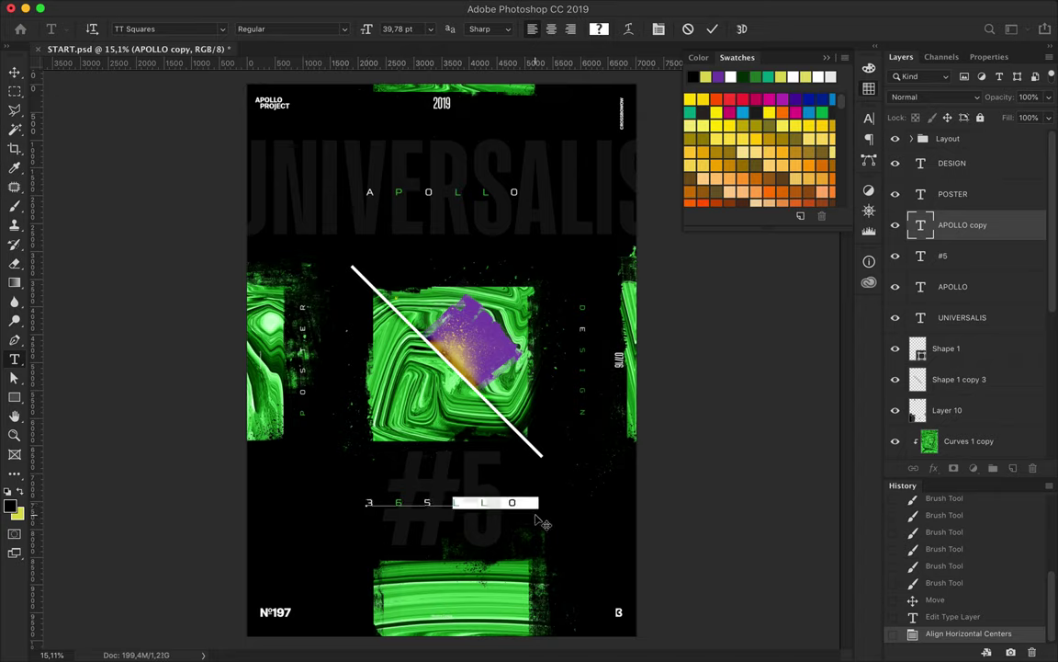
# Commit the 365° text, then try centring the green square horizontally and undo it
pyautogui.click(13, 73)
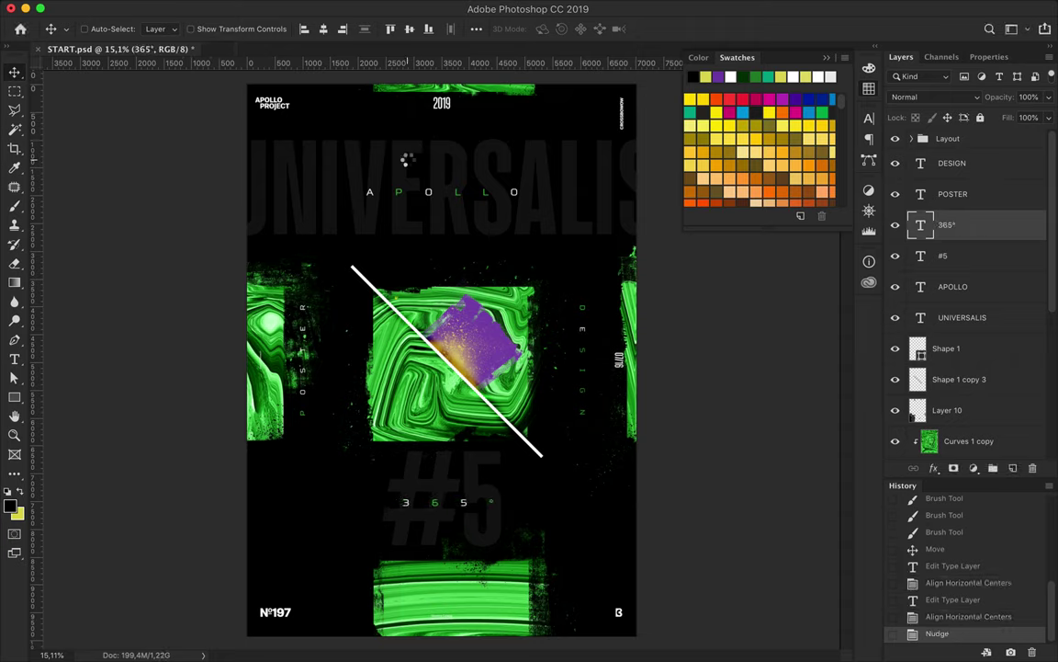
pyautogui.click(384, 347)
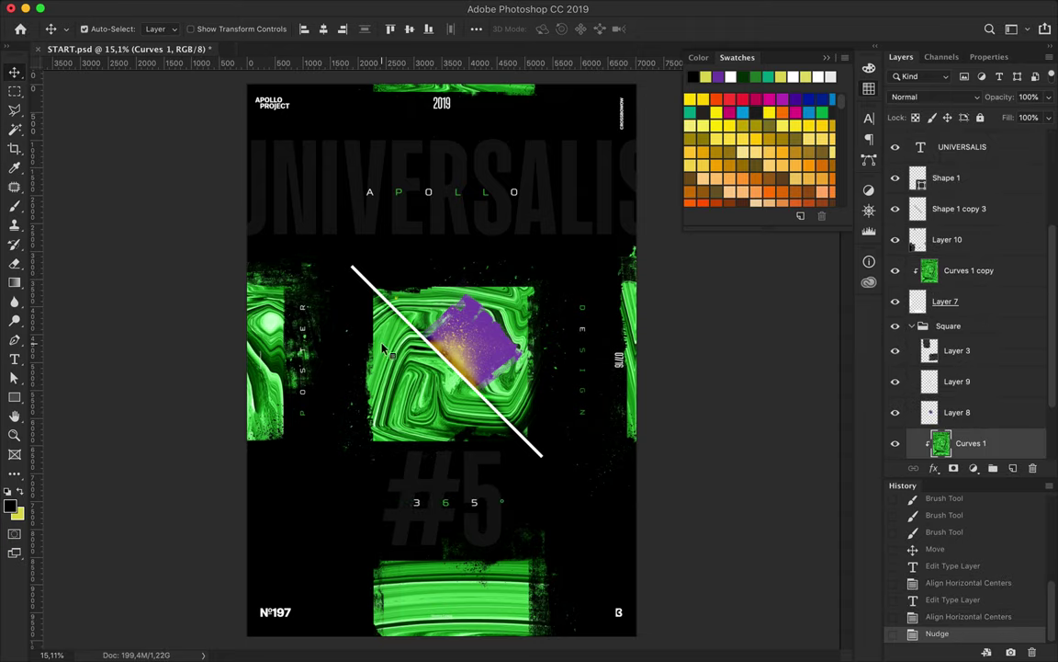
pyautogui.click(965, 397)
pyautogui.click(325, 28)
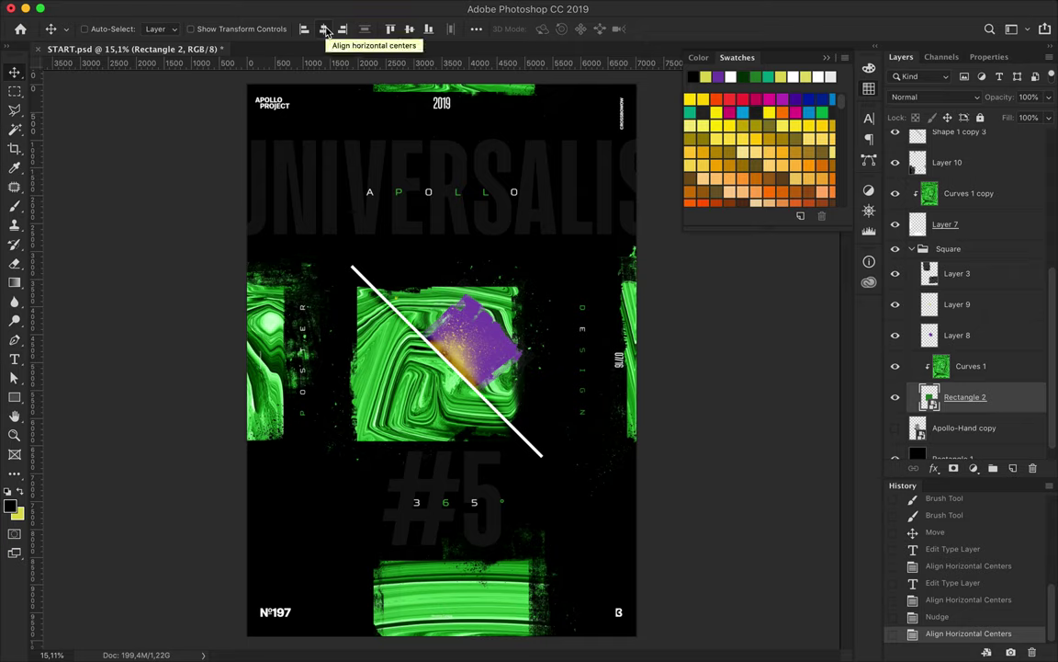
pyautogui.hotkey('ctrl', 'z')
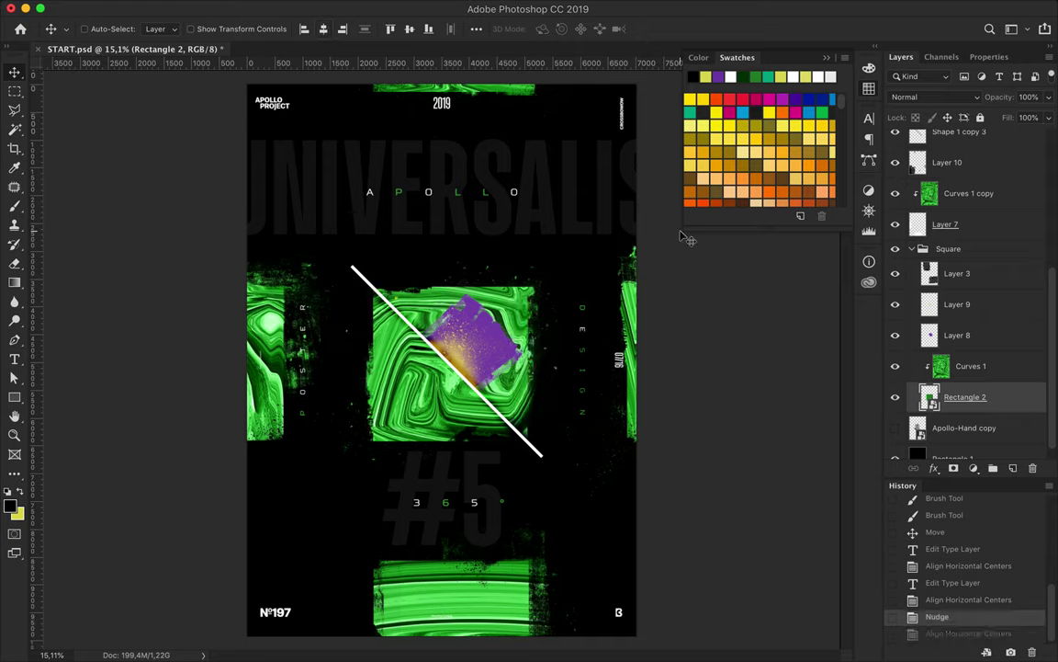
# Centre the 365° text line horizontally on the page via the APOLLO layer
pyautogui.click(459, 188)
pyautogui.click(325, 28)
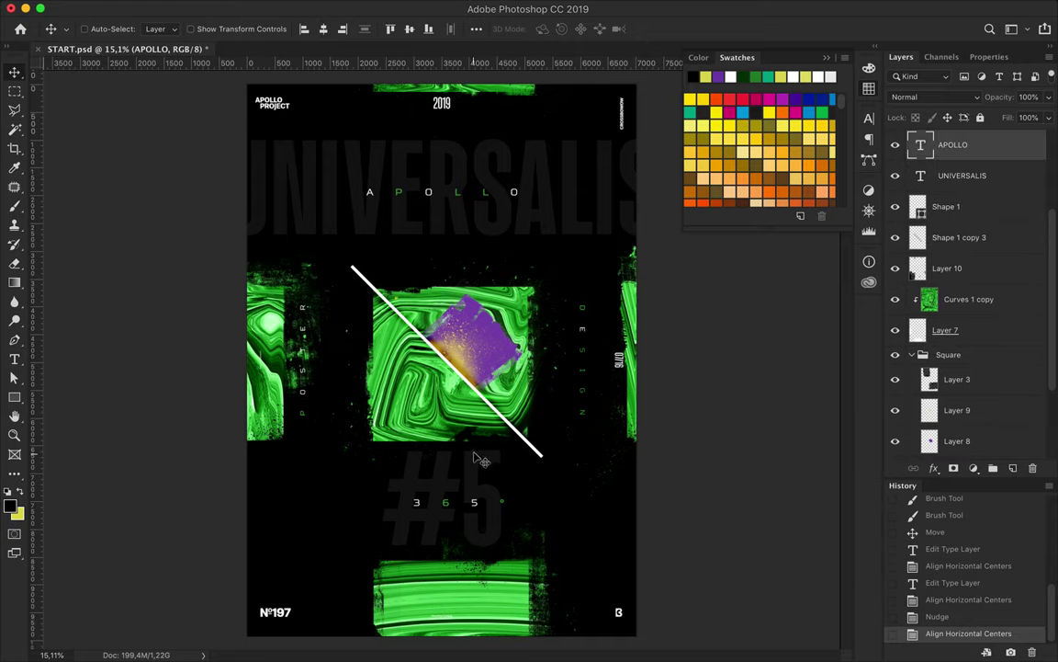
pyautogui.press('b')
pyautogui.scroll(-3, 965, 349)
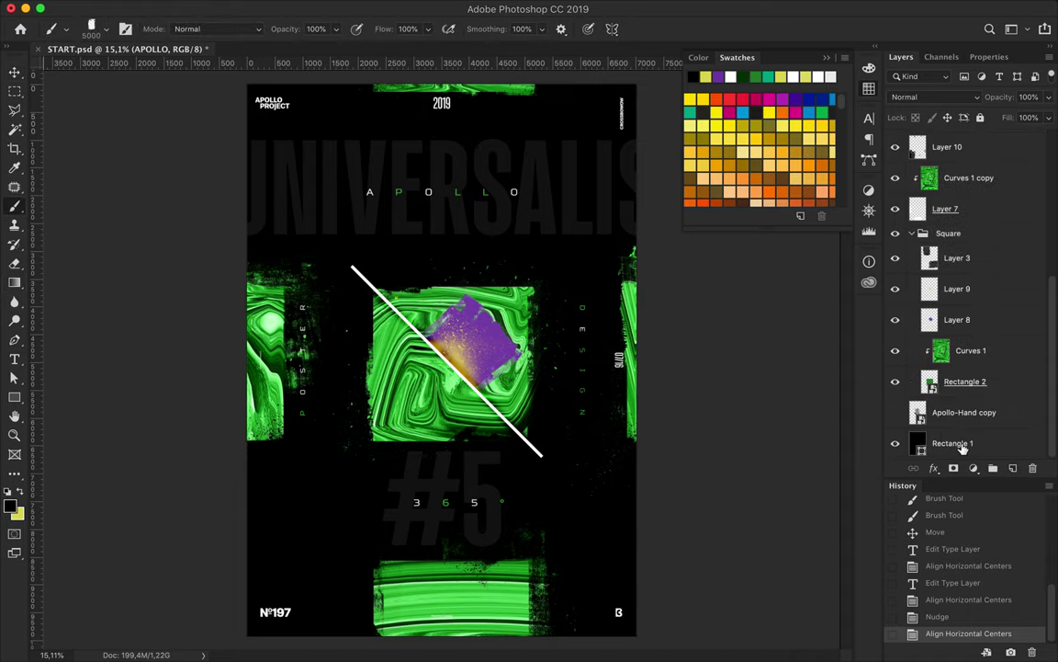
# Add a new empty Layer 11 above Rectangle 1 with a near-black foreground colour
pyautogui.click(960, 442)
pyautogui.click(1013, 467)
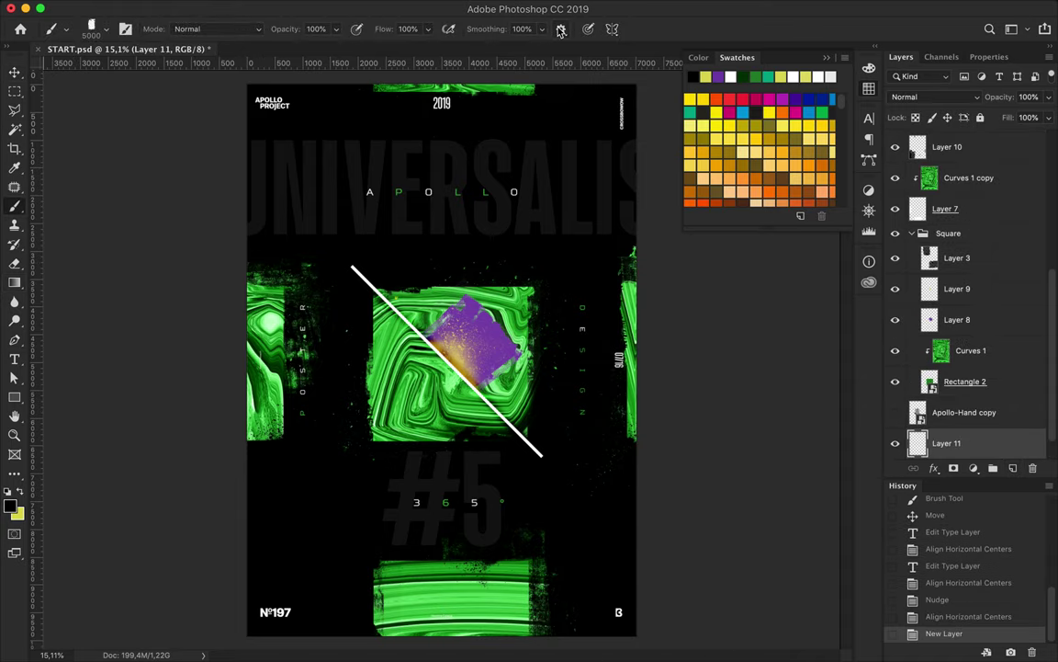
pyautogui.click(11, 504)
pyautogui.press('Return')
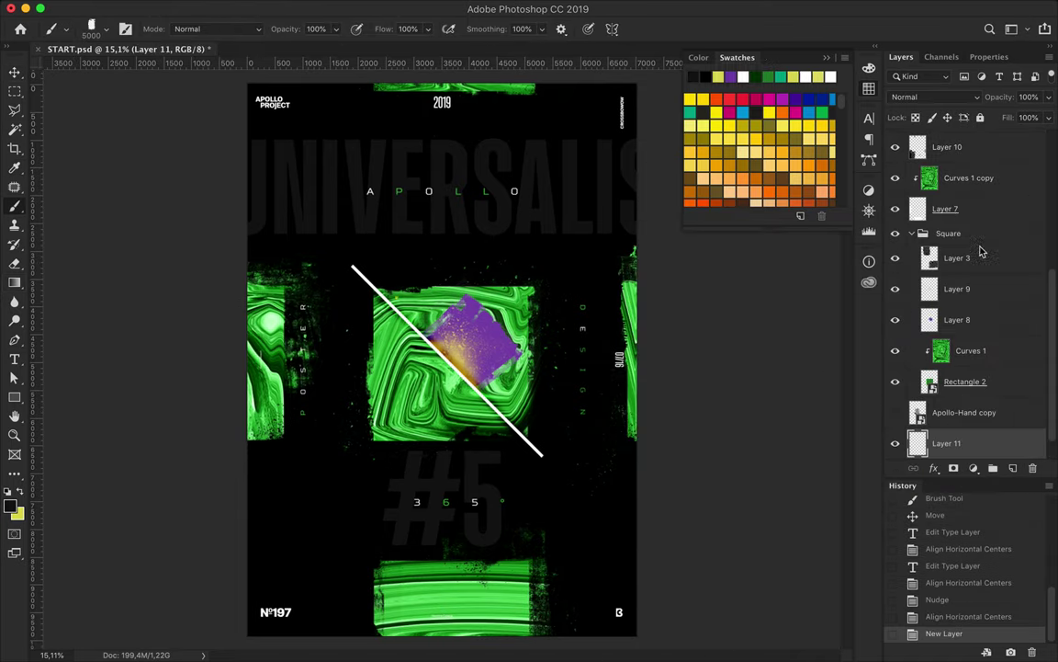
# Paint three dark dust strokes across the poster on Layer 11
pyautogui.click(588, 501)
pyautogui.click(352, 634)
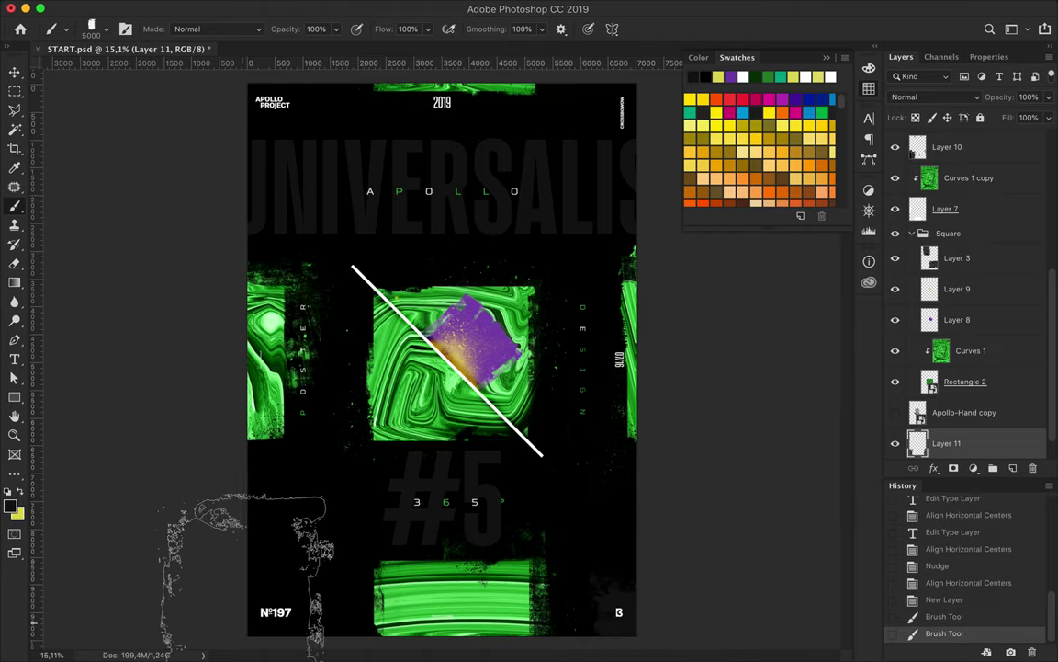
pyautogui.scroll(-1, 602, 145)
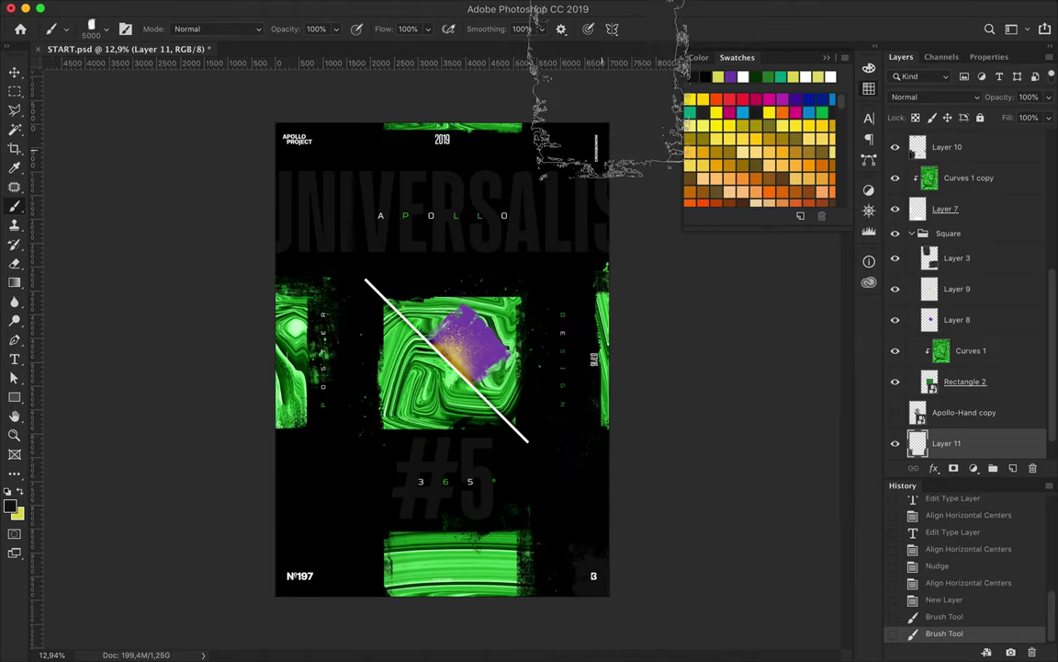
pyautogui.scroll(-1, 584, 124)
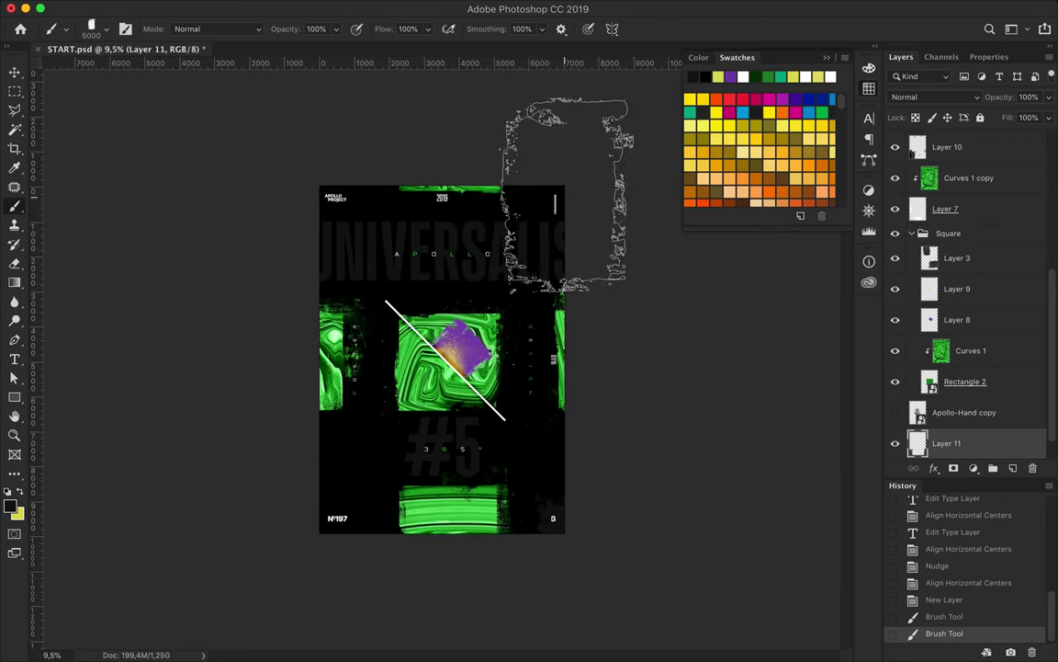
pyautogui.click(515, 147)
pyautogui.scroll(3, 442, 360)
pyautogui.scroll(5, 368, 206)
pyautogui.hscroll(-1, 368, 207)
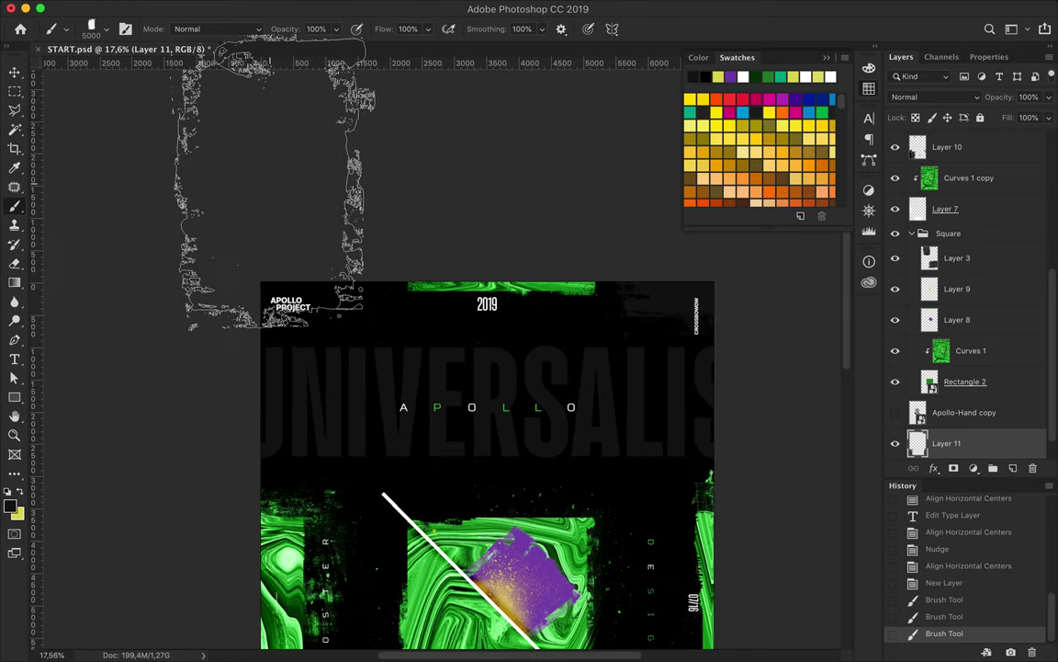
# Try a Dirty Sprays brush tip near the poster's top edge, then undo the strokes
pyautogui.click(95, 29)
pyautogui.scroll(-3, 85, 260)
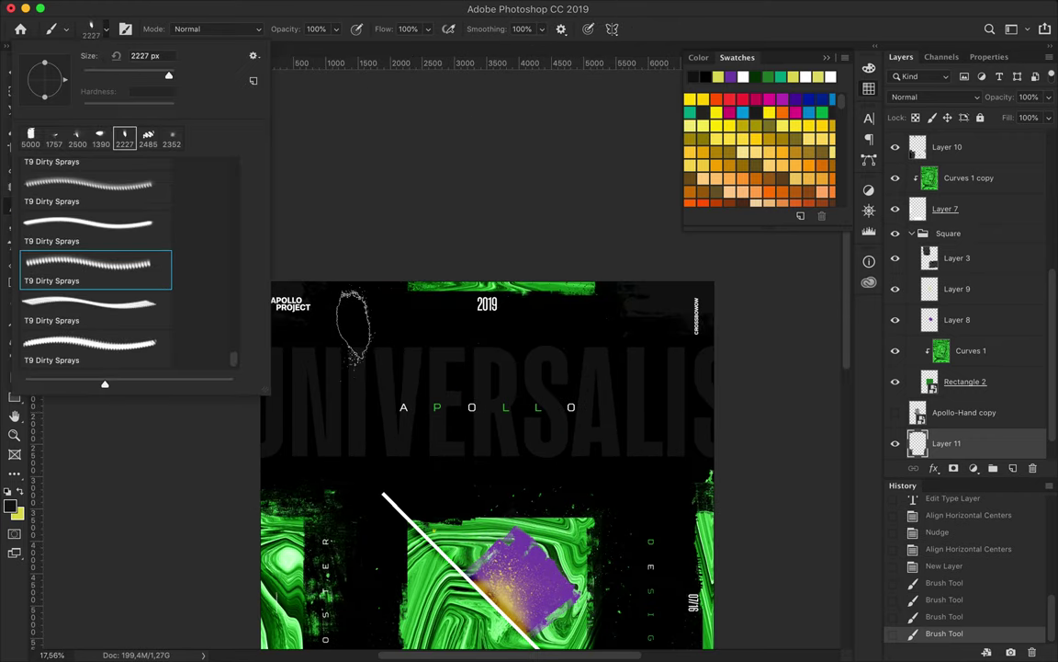
pyautogui.click(404, 367)
pyautogui.scroll(6, 420, 481)
pyautogui.scroll(-3, 421, 481)
pyautogui.click(703, 425)
pyautogui.hotkey('ctrl', 'z')
pyautogui.hotkey('ctrl', 'z')
pyautogui.scroll(5, 606, 386)
pyautogui.hscroll(-5, 606, 386)
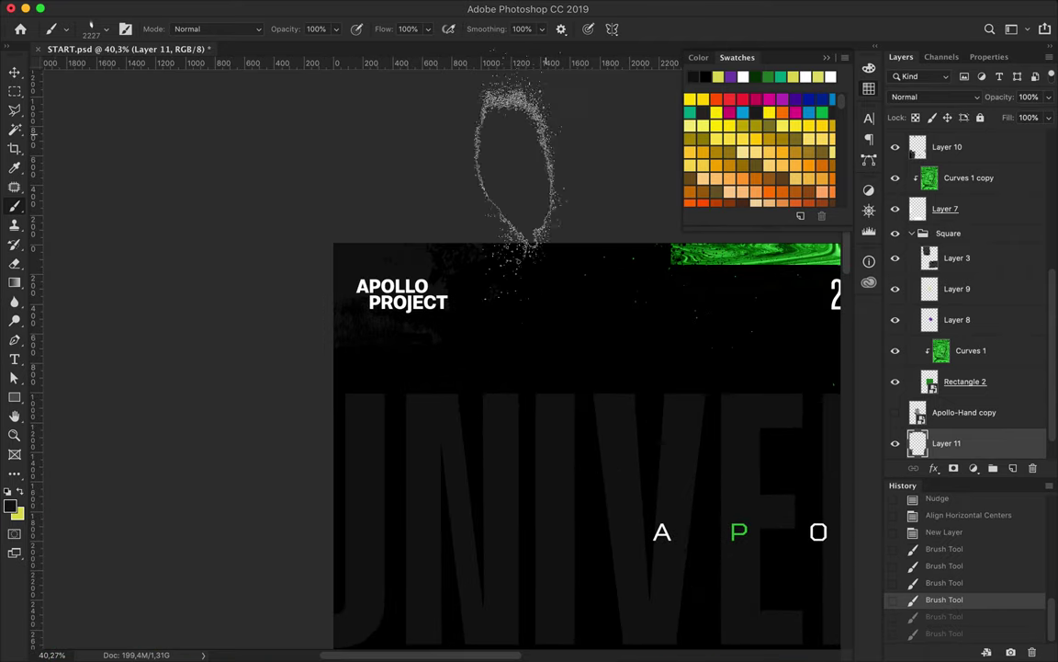
# Switch the foreground to dark grey #1a1a1a, test a dotted spray near the top, and undo it
pyautogui.click(12, 503)
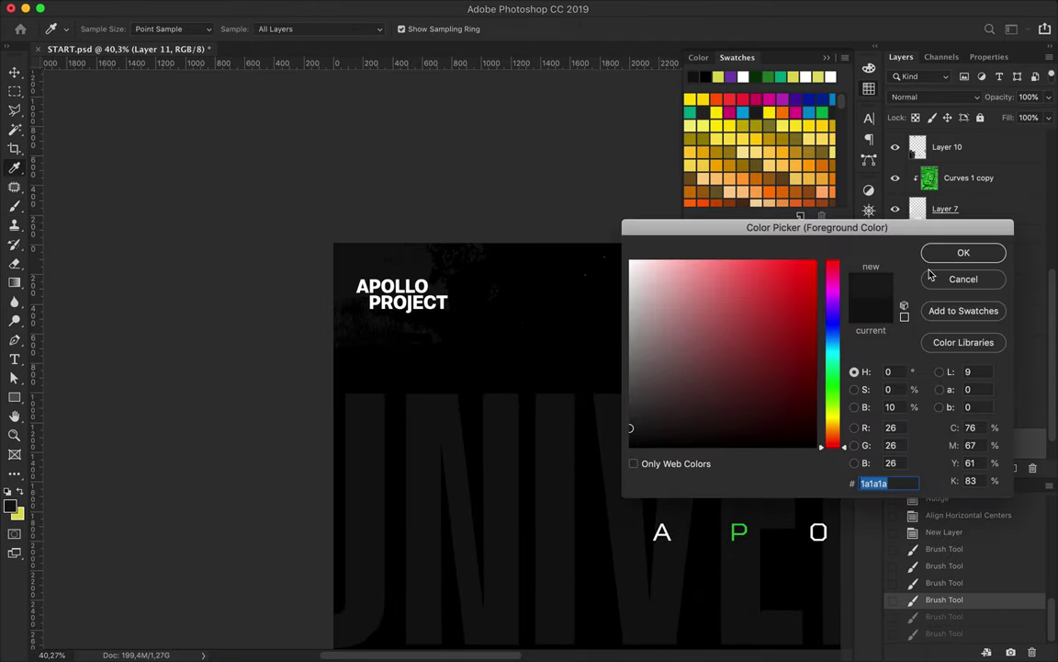
pyautogui.click(930, 274)
pyautogui.click(698, 414)
pyautogui.scroll(2, 567, 366)
pyautogui.scroll(2, 601, 431)
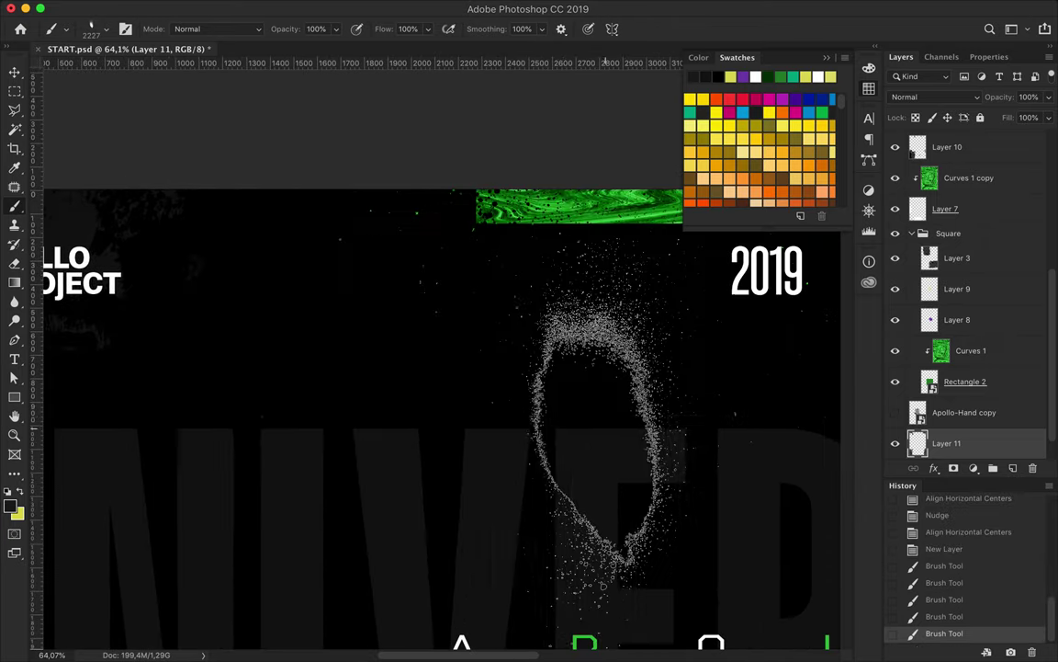
pyautogui.press('super+z')
pyautogui.press('super+z')
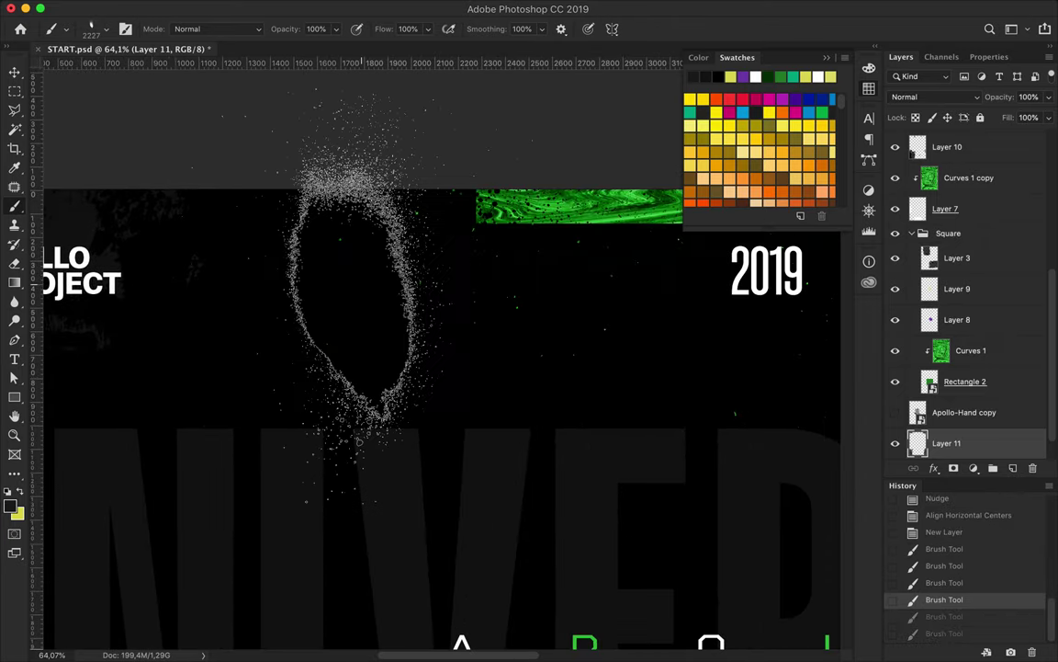
# Reconfirm the dark foreground colour and paint a spray stroke near the top left
pyautogui.click(11, 503)
pyautogui.click(964, 252)
pyautogui.press('b')
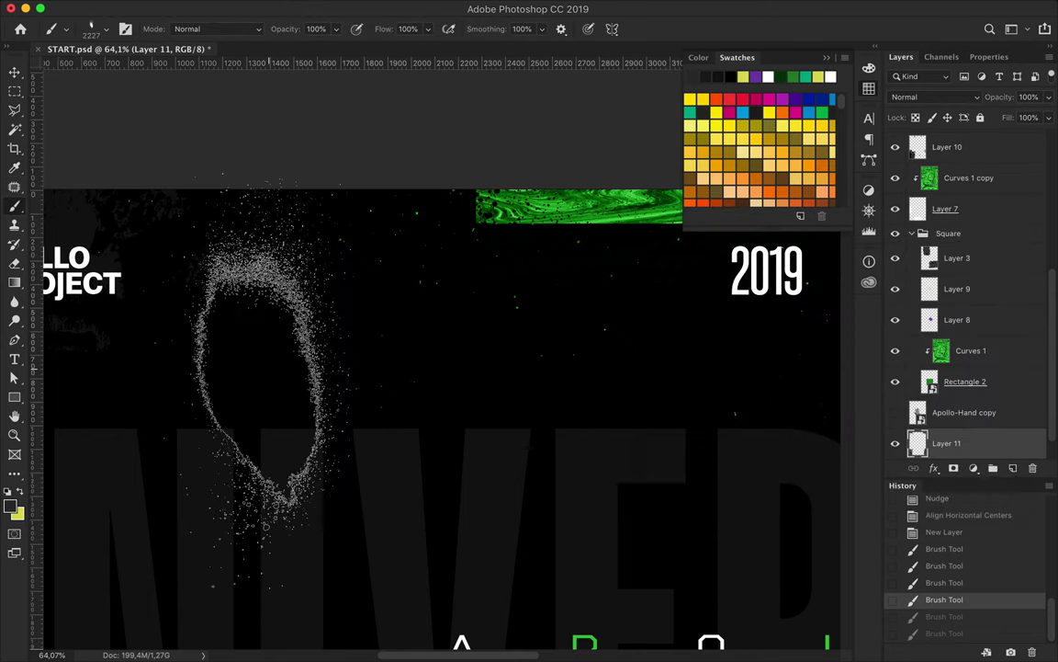
pyautogui.click(312, 395)
pyautogui.scroll(-5, 312, 395)
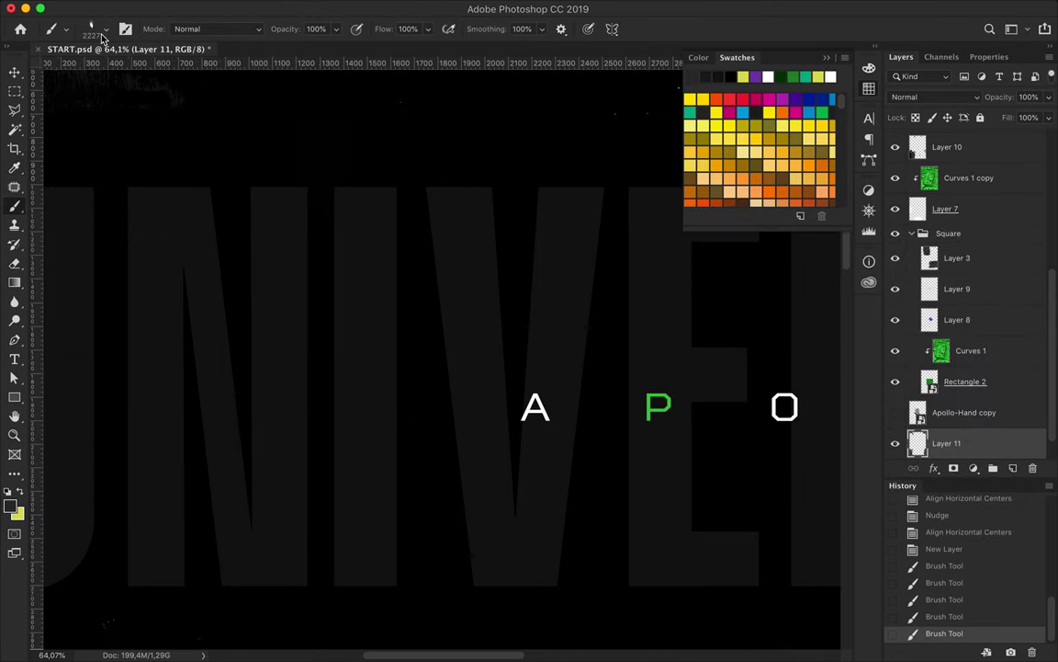
# Choose the 2352 px Dirty Sprays tip and fit the whole poster in the window
pyautogui.click(96, 29)
pyautogui.click(92, 303)
pyautogui.click(115, 347)
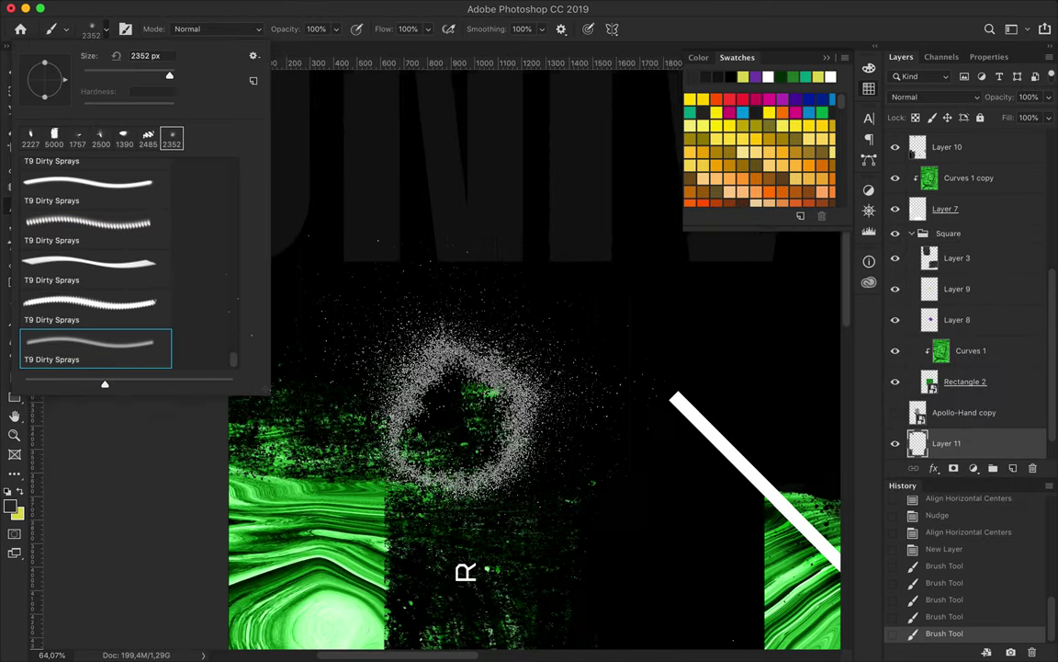
pyautogui.scroll(-3, 414, 367)
pyautogui.press('Escape')
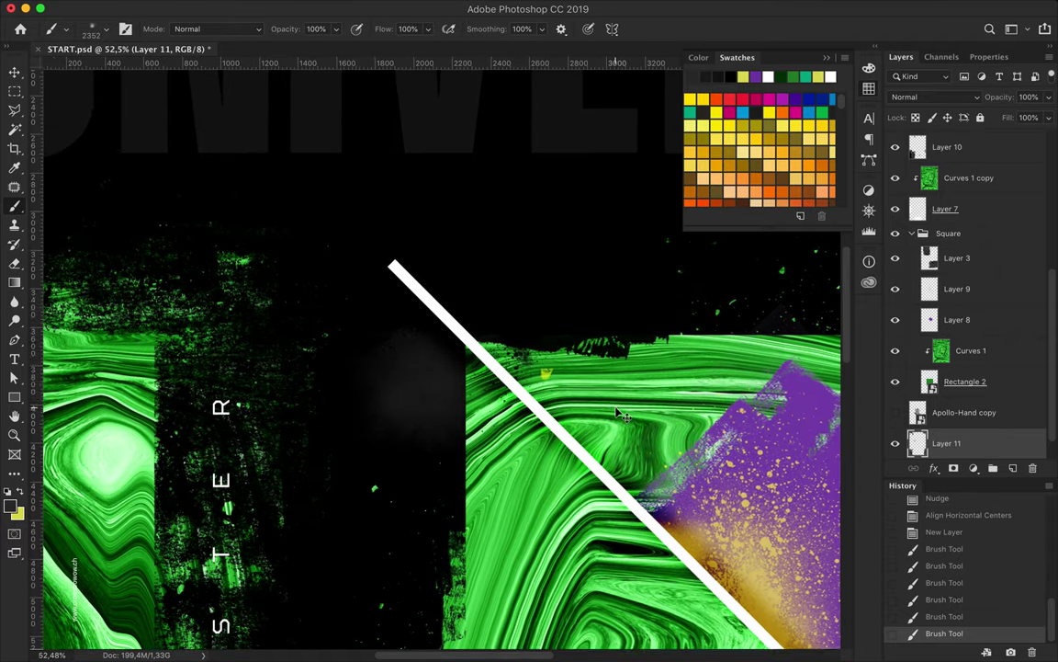
pyautogui.hotkey('ctrl', '0')
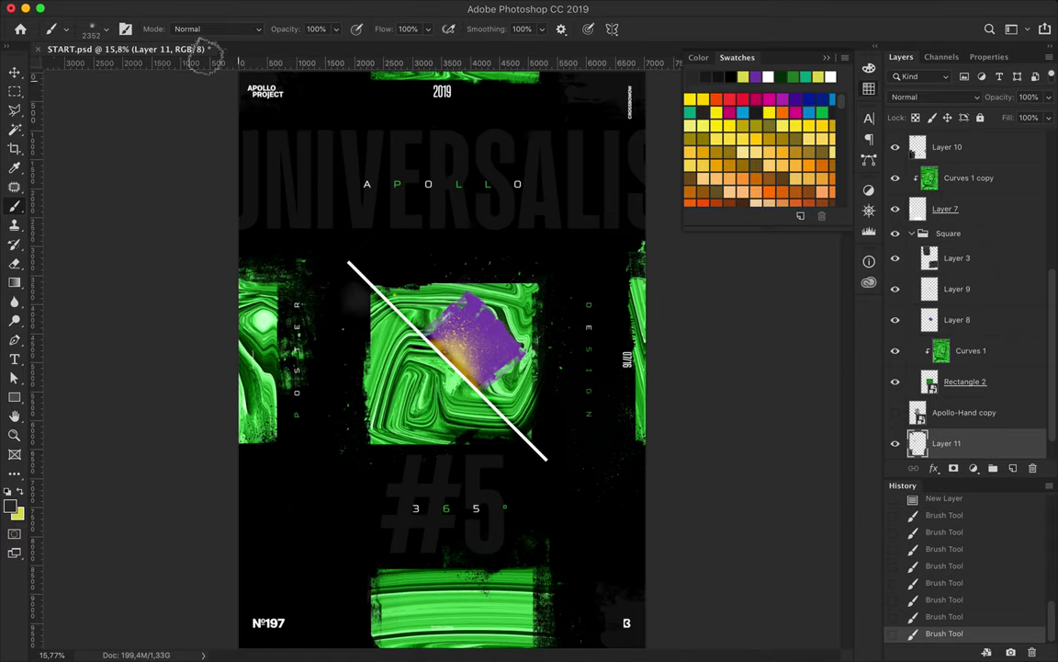
# Try a large rough stroke with the 5000 px brush tip, then undo it
pyautogui.click(97, 29)
pyautogui.scroll(-3, 132, 274)
pyautogui.click(92, 237)
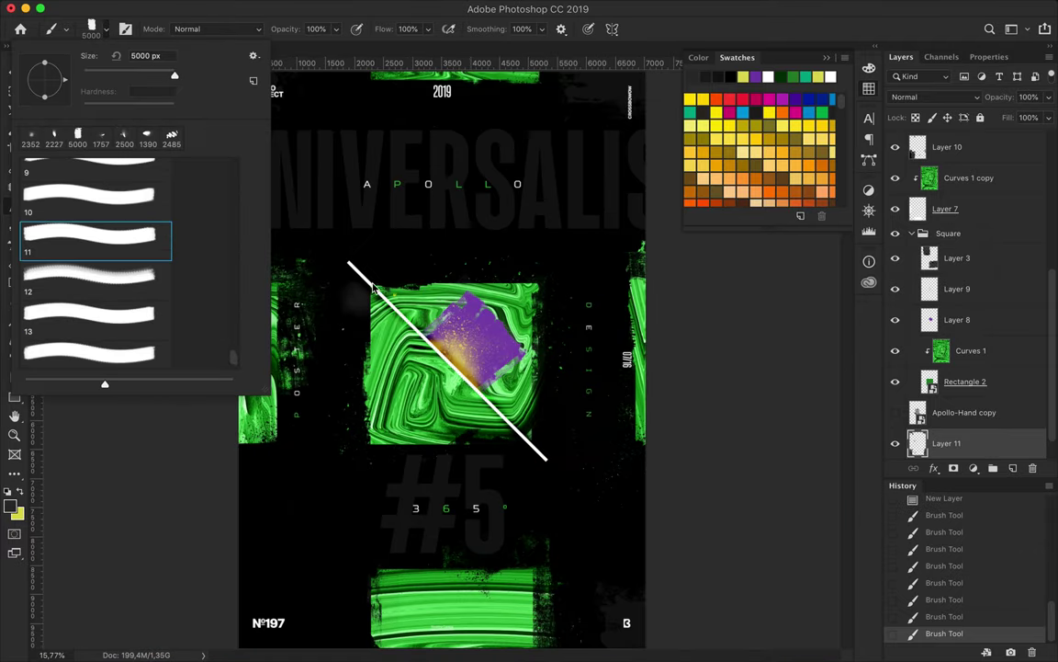
pyautogui.click(144, 496)
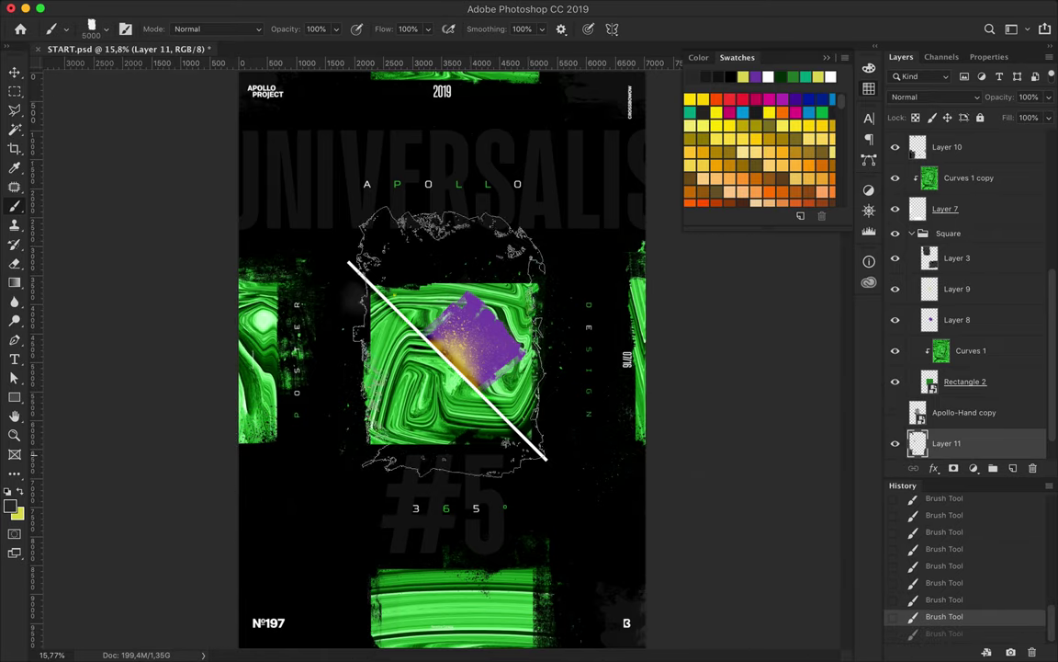
pyautogui.hotkey('ctrl', 'z')
# Add a new empty Layer 12 and return to the brush tool
pyautogui.press('v')
pyautogui.click(1013, 469)
pyautogui.press('b')
pyautogui.click(96, 28)
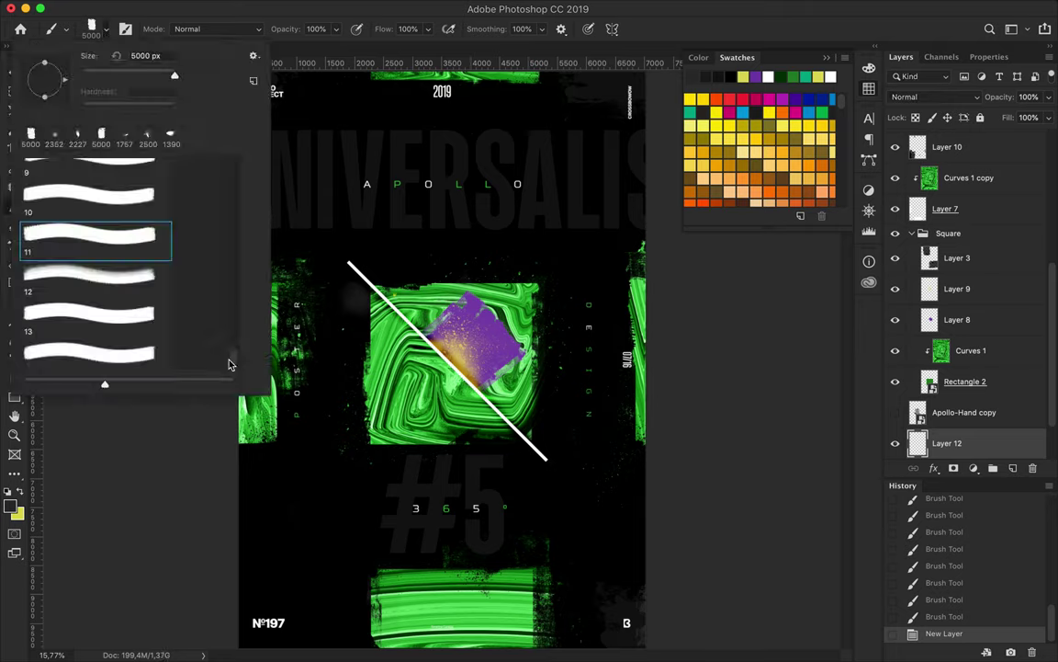
# Choose the soft round Arrondi flou brush and sample a green from the marbled square
pyautogui.scroll(3, 122, 178)
pyautogui.click(122, 177)
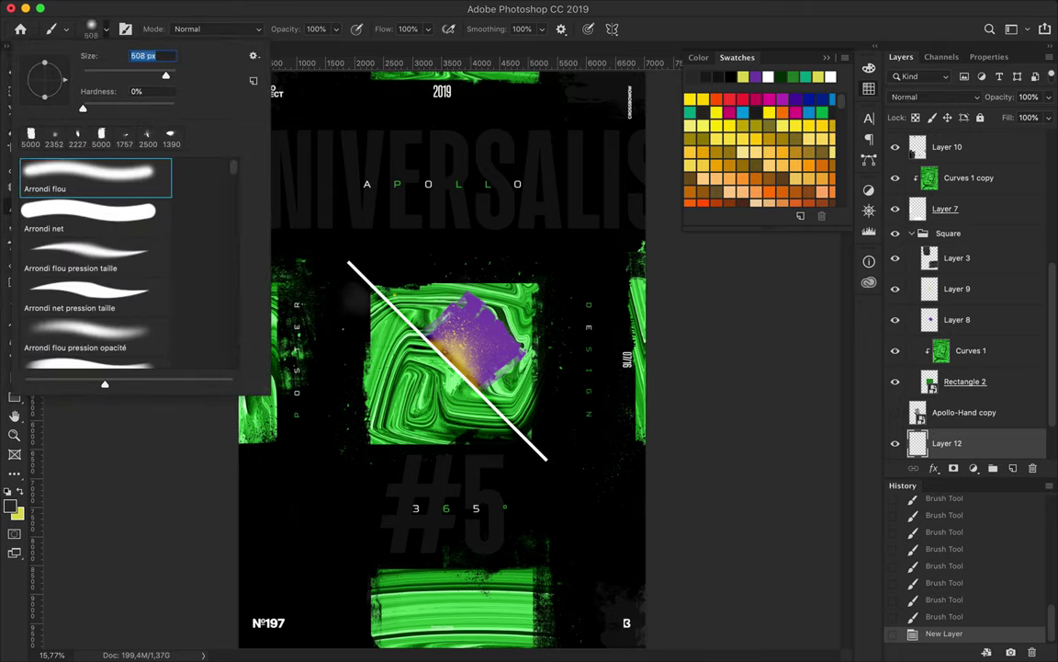
pyautogui.click(971, 350)
pyautogui.press('i')
pyautogui.moveTo(426, 378); pyautogui.dragTo(389, 378)
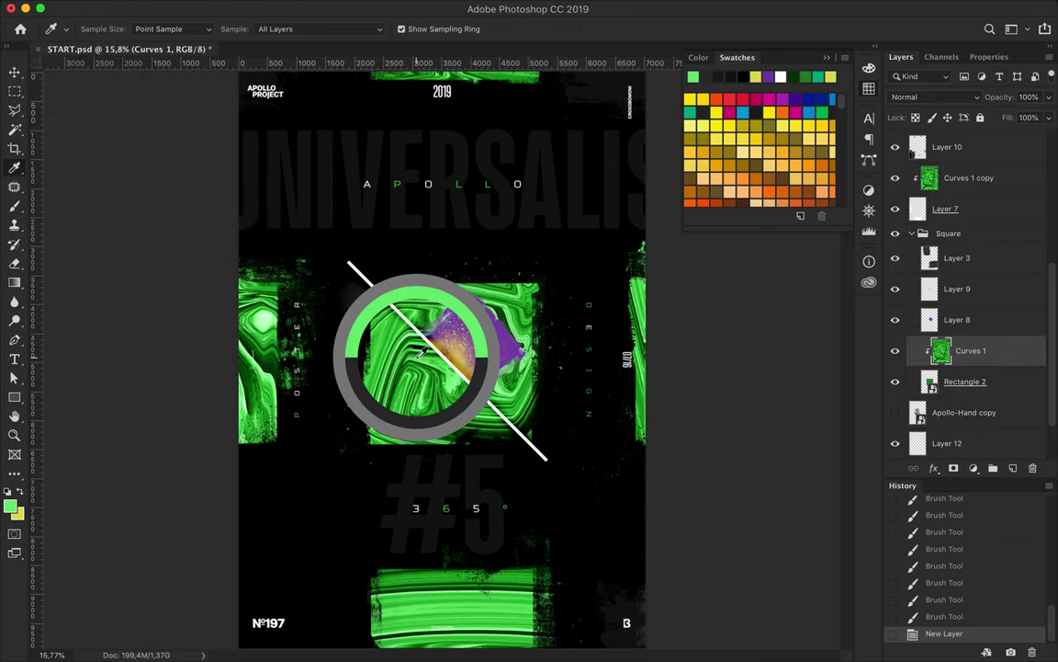
pyautogui.press('b')
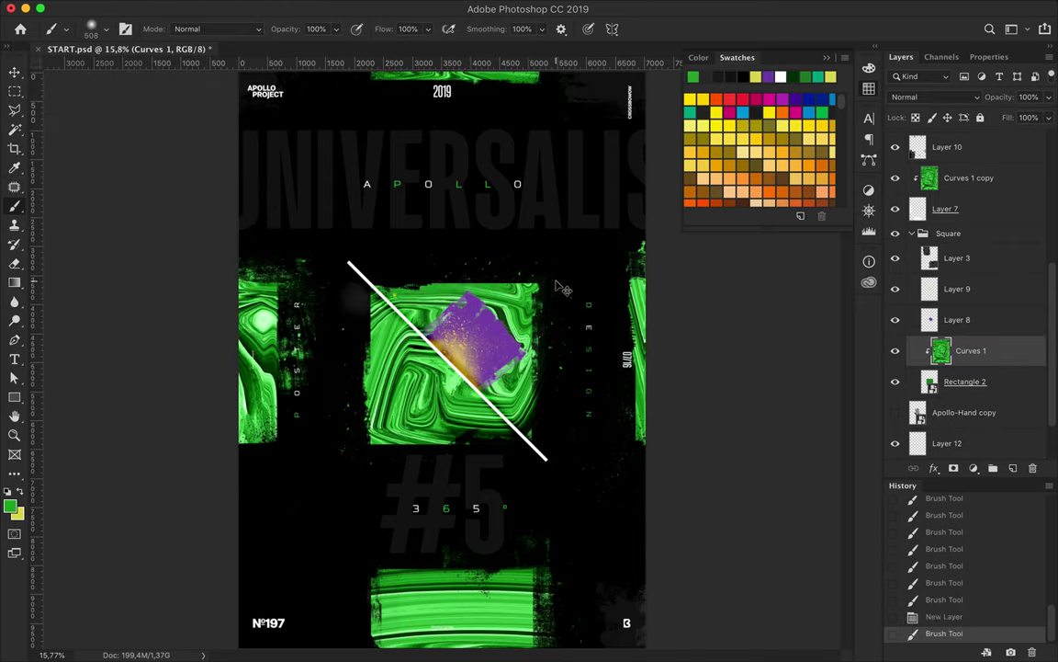
# Move Layer 12 to the top of the Square group, and clip Layer 3 above Curves 1
pyautogui.hotkey('ctrl', 'z')
pyautogui.scroll(-2, 983, 397)
pyautogui.click(983, 386)
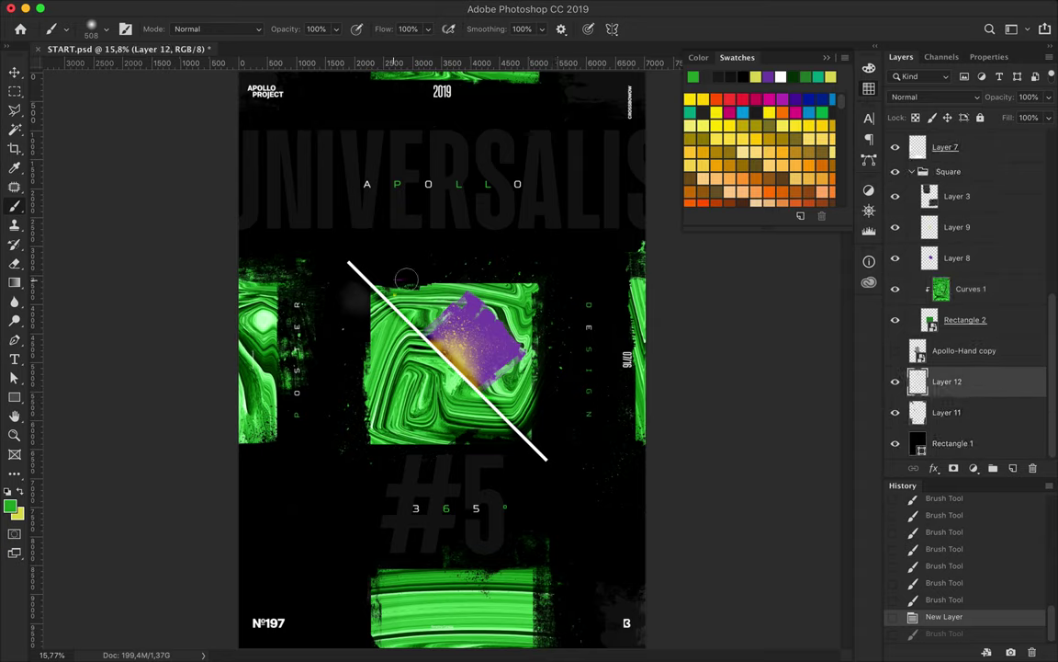
pyautogui.moveTo(964, 386); pyautogui.dragTo(960, 184)
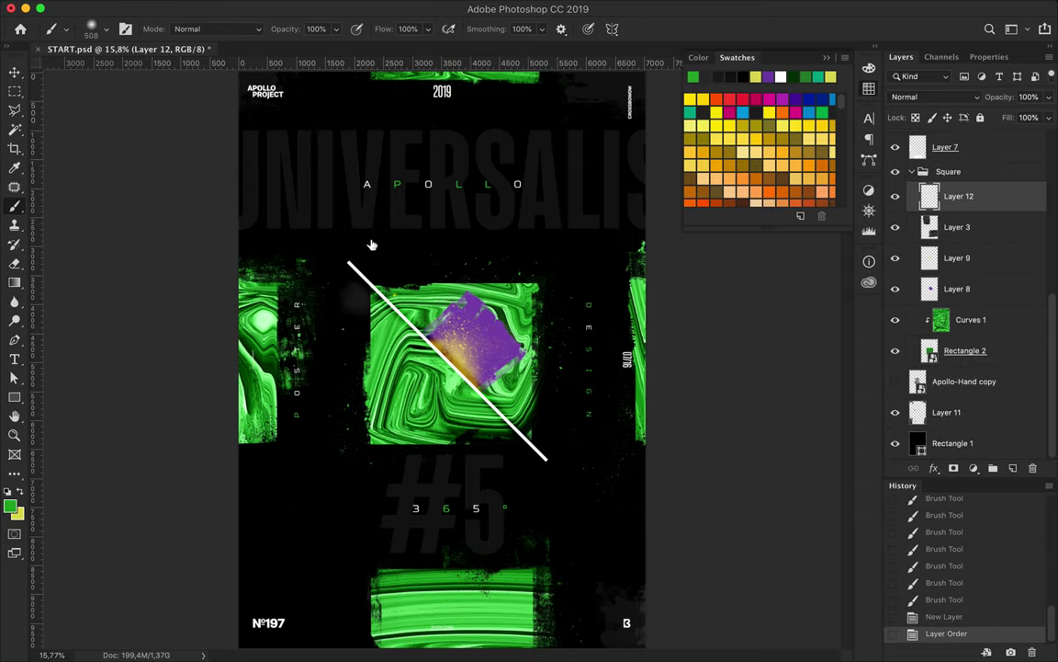
pyautogui.moveTo(428, 280); pyautogui.dragTo(515, 280)
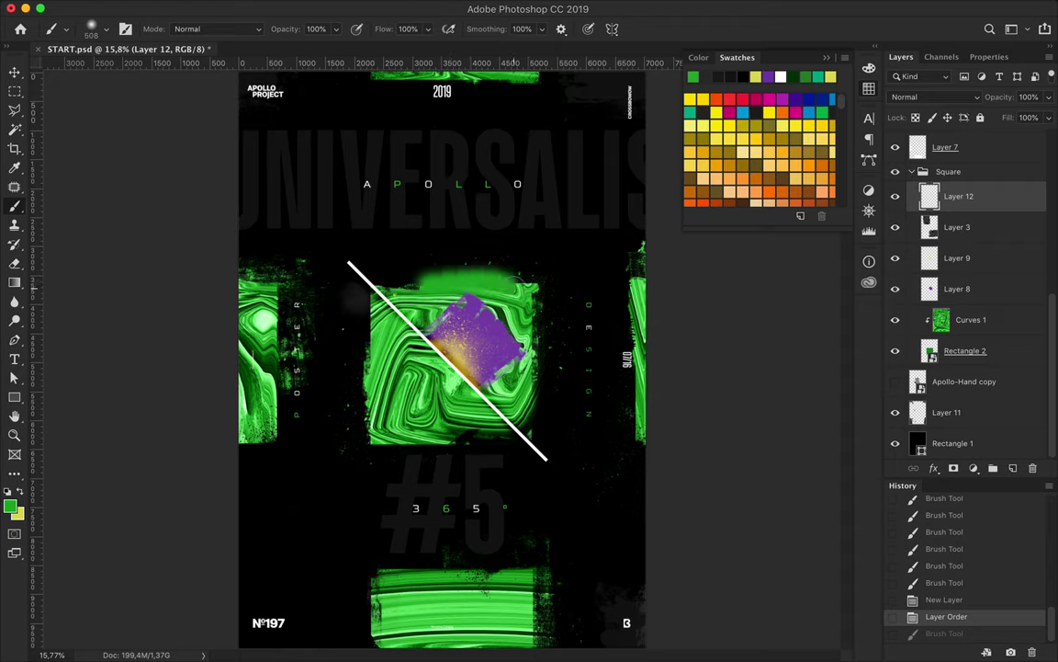
pyautogui.hotkey('ctrl', 'z')
pyautogui.moveTo(956, 227); pyautogui.dragTo(942, 294)
pyautogui.keyDown('alt'); pyautogui.click(942, 296); pyautogui.keyUp('alt')
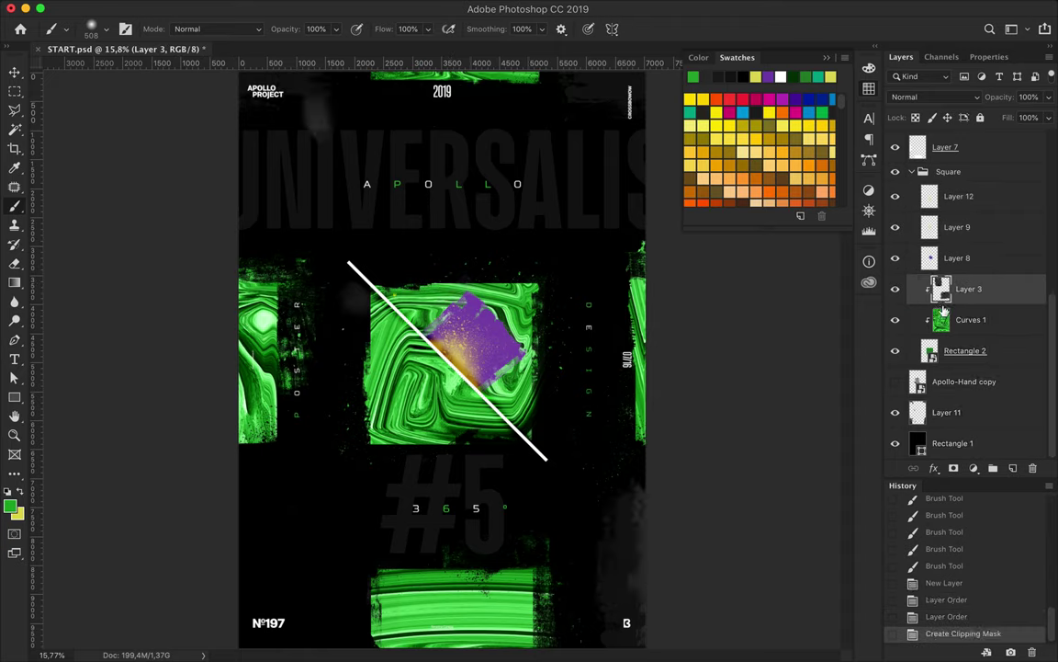
# Erase part of Layer 11 near the poster's top edge
pyautogui.keyDown('ctrl'); pyautogui.click(317, 118); pyautogui.keyUp('ctrl')
pyautogui.click(296, 115)
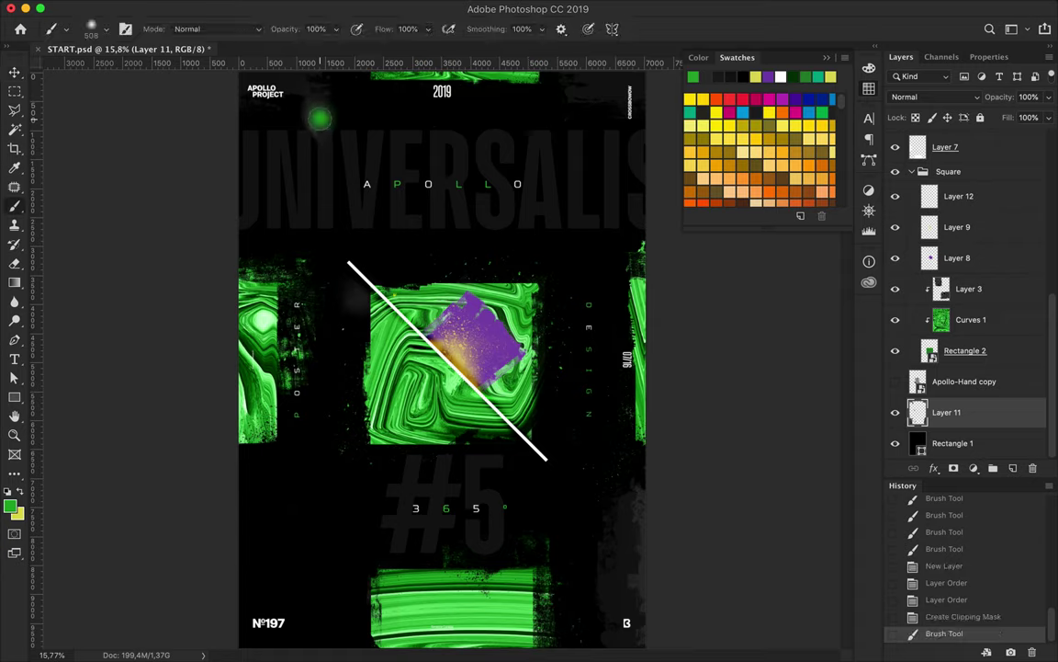
pyautogui.hotkey('ctrl', 'z')
pyautogui.press('e')
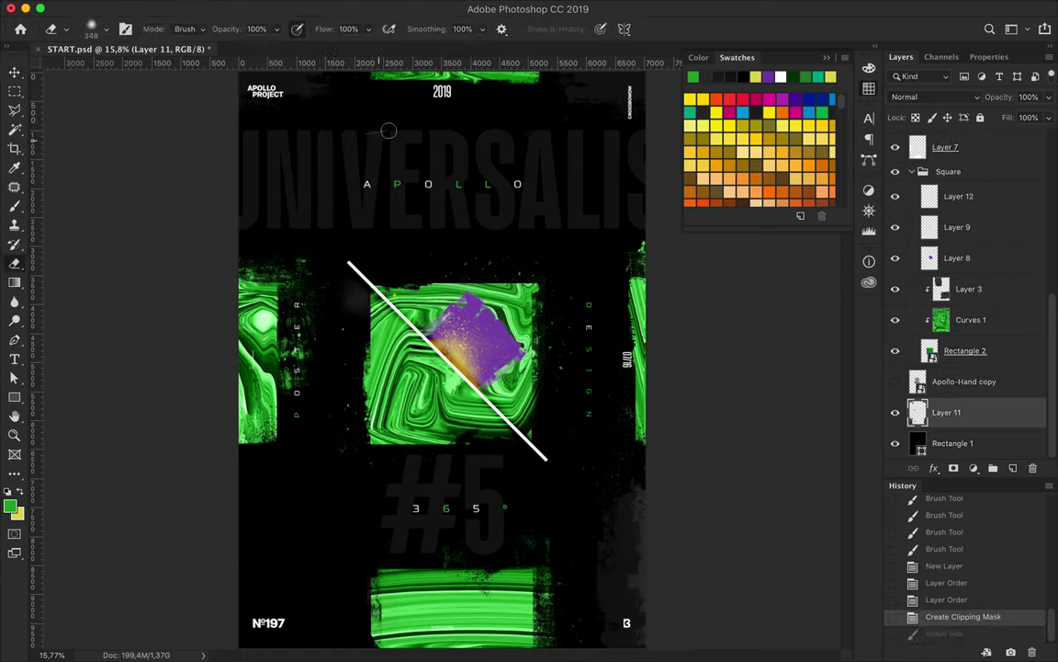
pyautogui.moveTo(378, 139); pyautogui.dragTo(407, 133)
pyautogui.press('v')
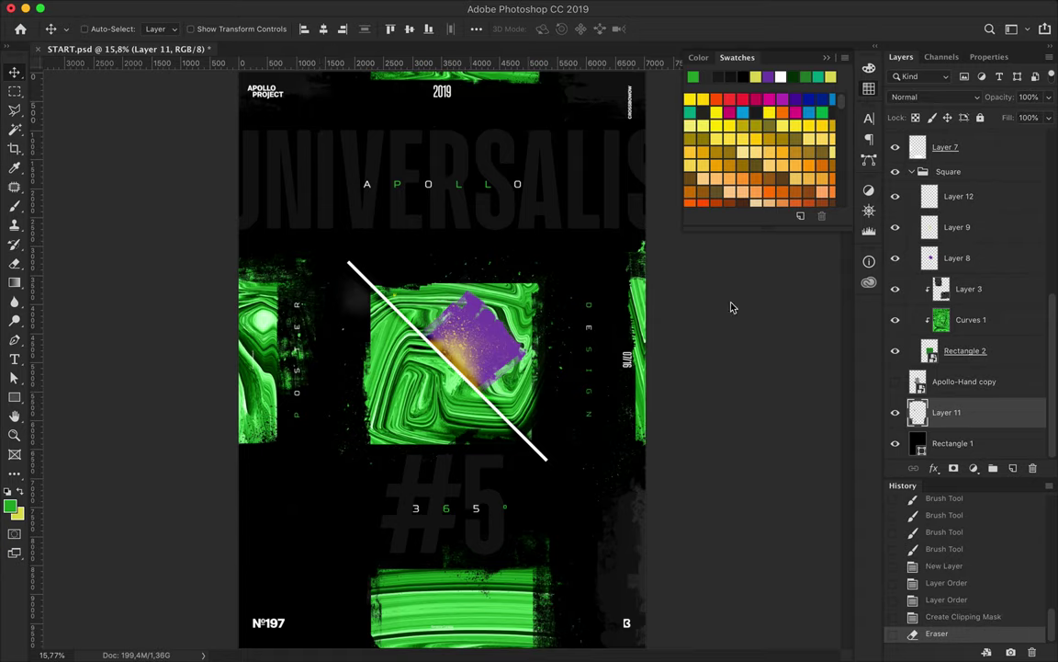
# Brush soft green glow around the square on Layer 12 and bring up Gaussian Blur at 48.7 px
pyautogui.click(960, 262)
pyautogui.click(972, 230)
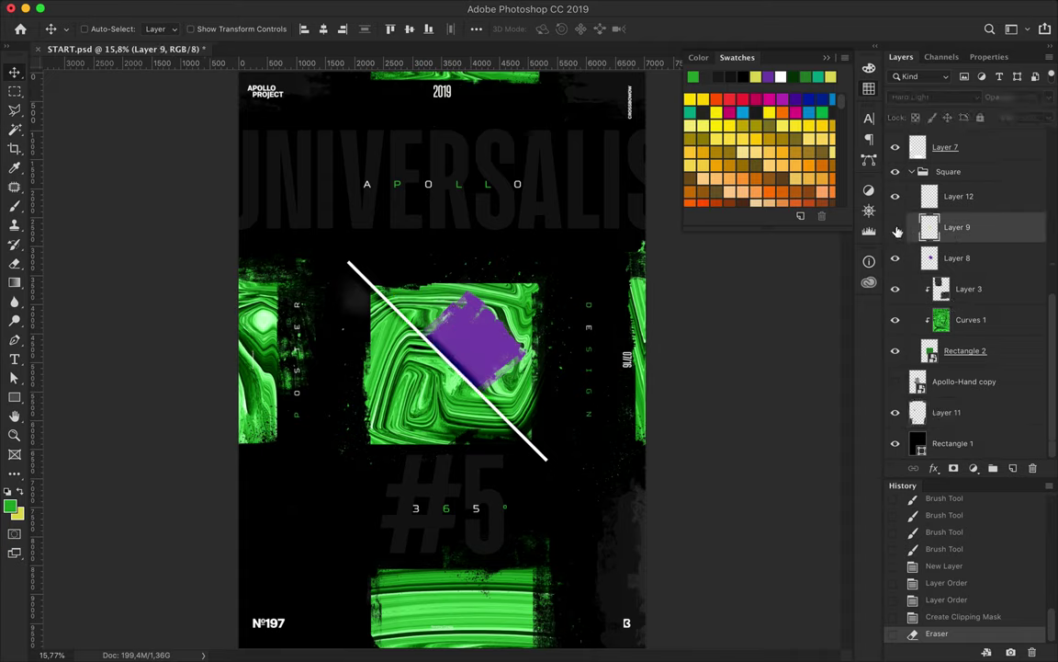
pyautogui.click(949, 208)
pyautogui.press('b')
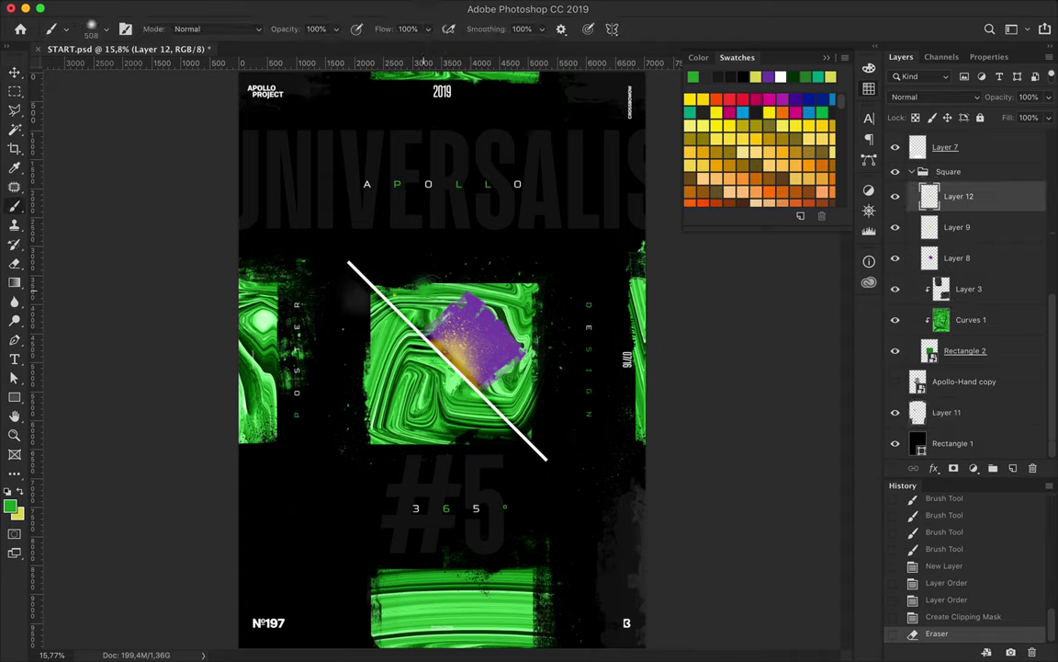
pyautogui.moveTo(386, 275); pyautogui.dragTo(542, 280)
pyautogui.moveTo(542, 451); pyautogui.dragTo(377, 450)
pyautogui.click(323, 464)
pyautogui.click(285, 404)
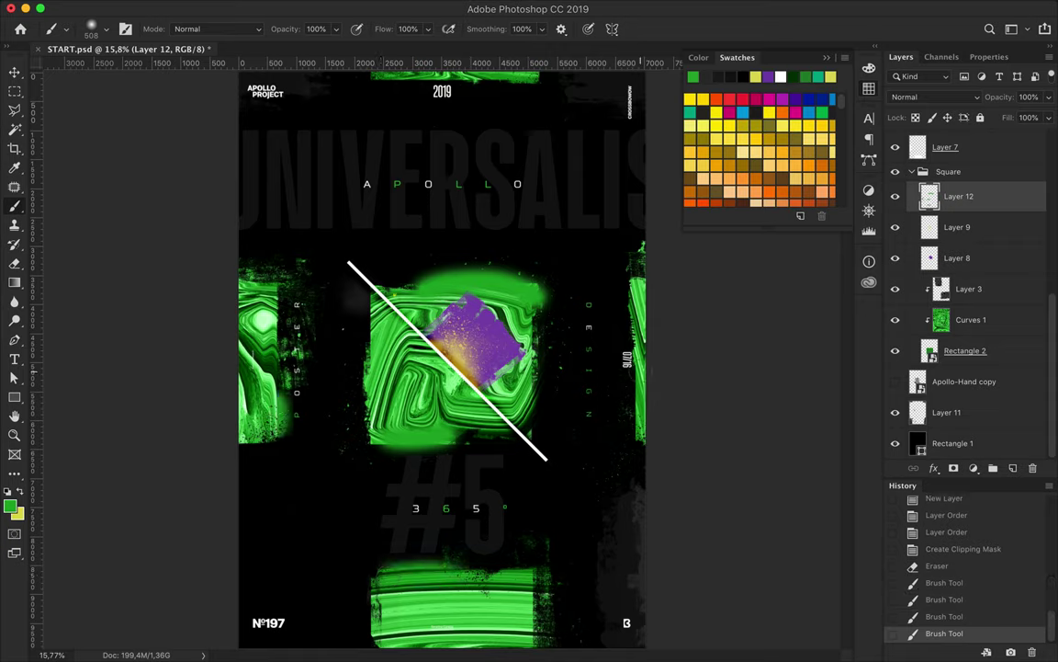
pyautogui.click(630, 423)
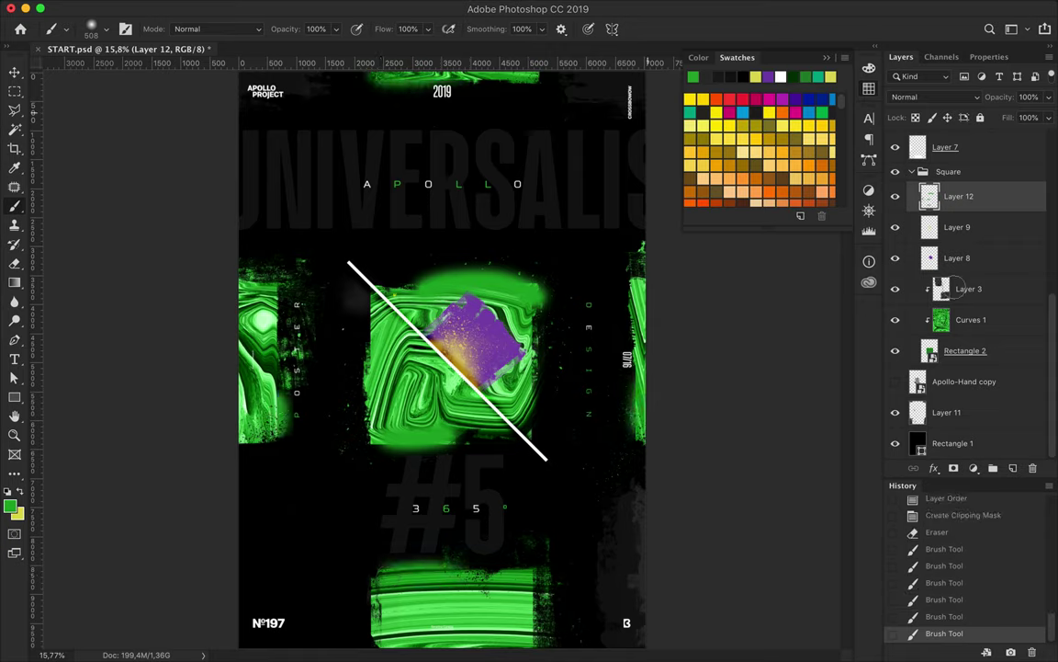
pyautogui.click(361, 7)
pyautogui.click(589, 239)
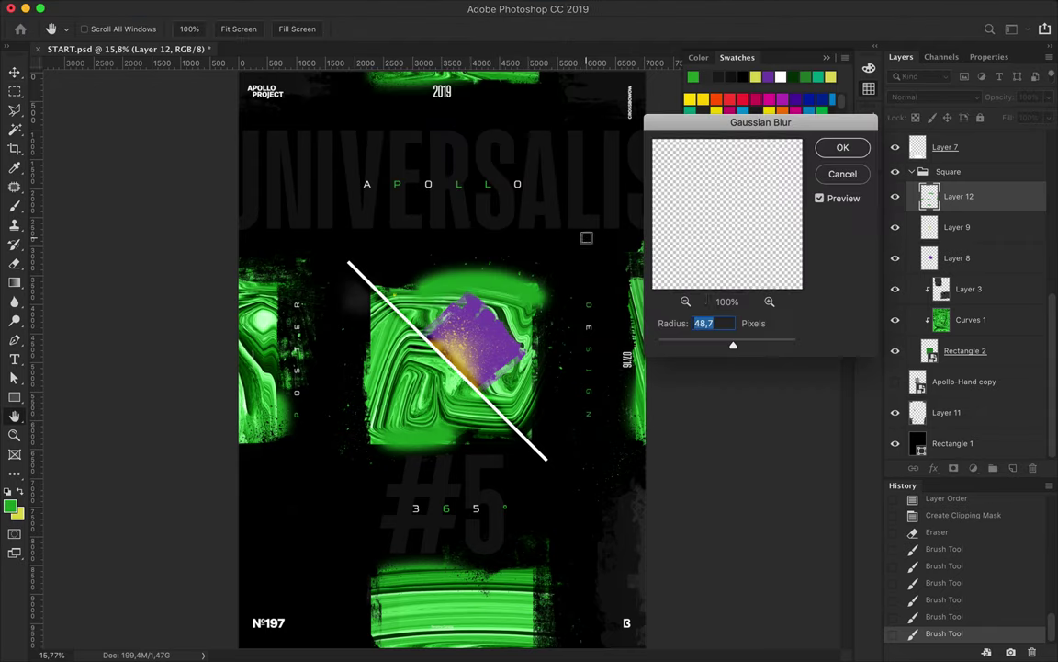
# Apply the 48.7 px blur, duplicate Layer 12, and add 235.34% monochromatic noise to the copy
pyautogui.click(843, 147)
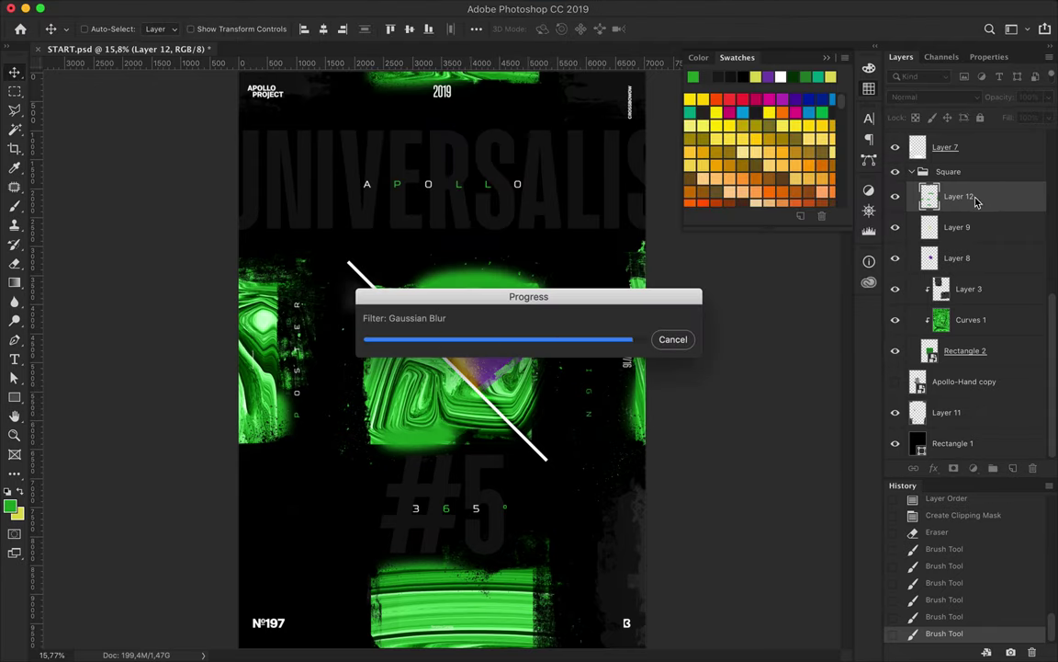
pyautogui.moveTo(976, 203); pyautogui.dragTo(956, 183)
pyautogui.click(361, 8)
pyautogui.moveTo(372, 225)
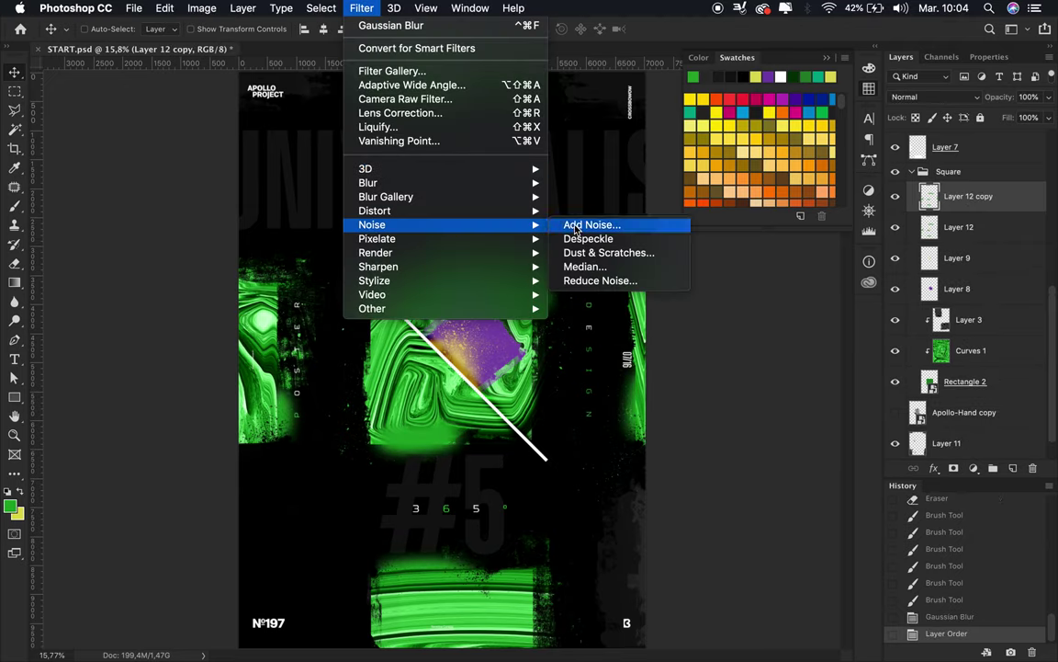
pyautogui.click(592, 225)
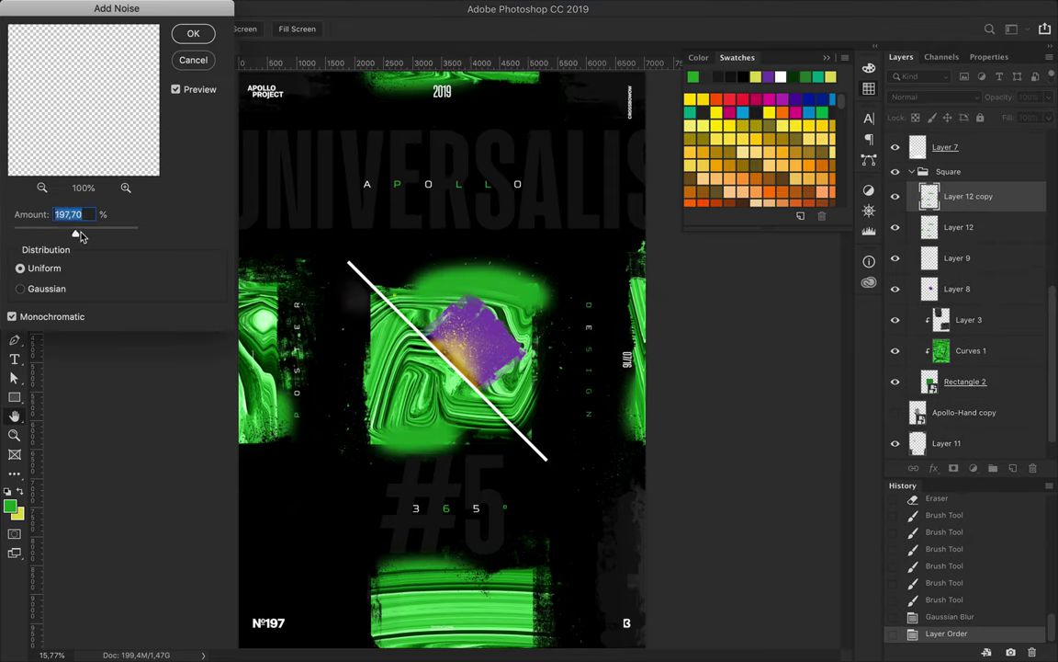
pyautogui.click(41, 188)
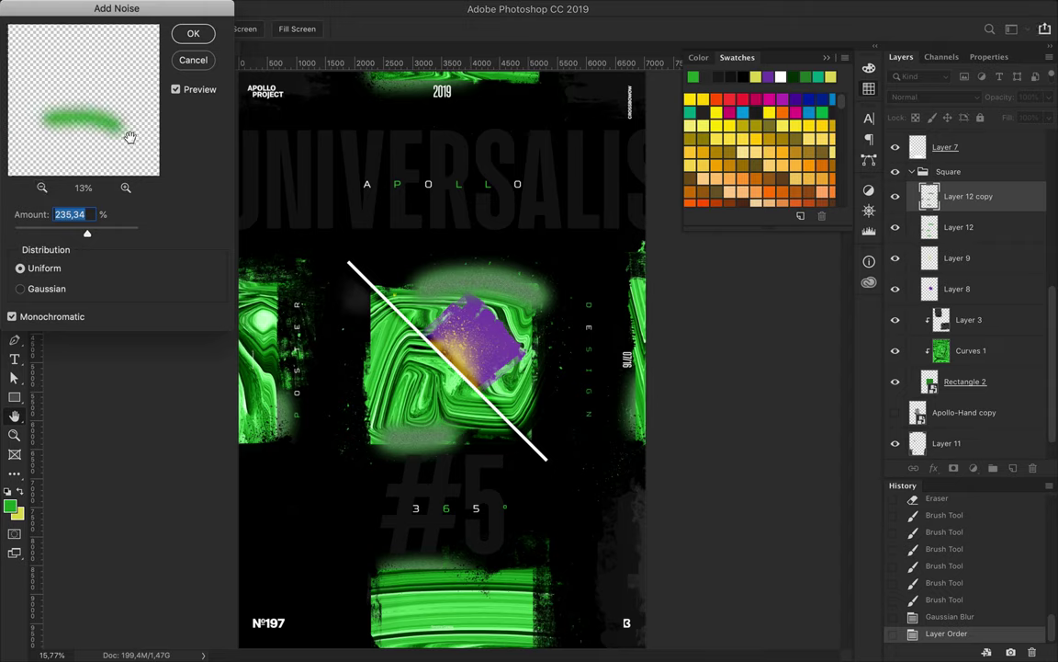
pyautogui.click(126, 187)
pyautogui.click(192, 37)
pyautogui.click(928, 97)
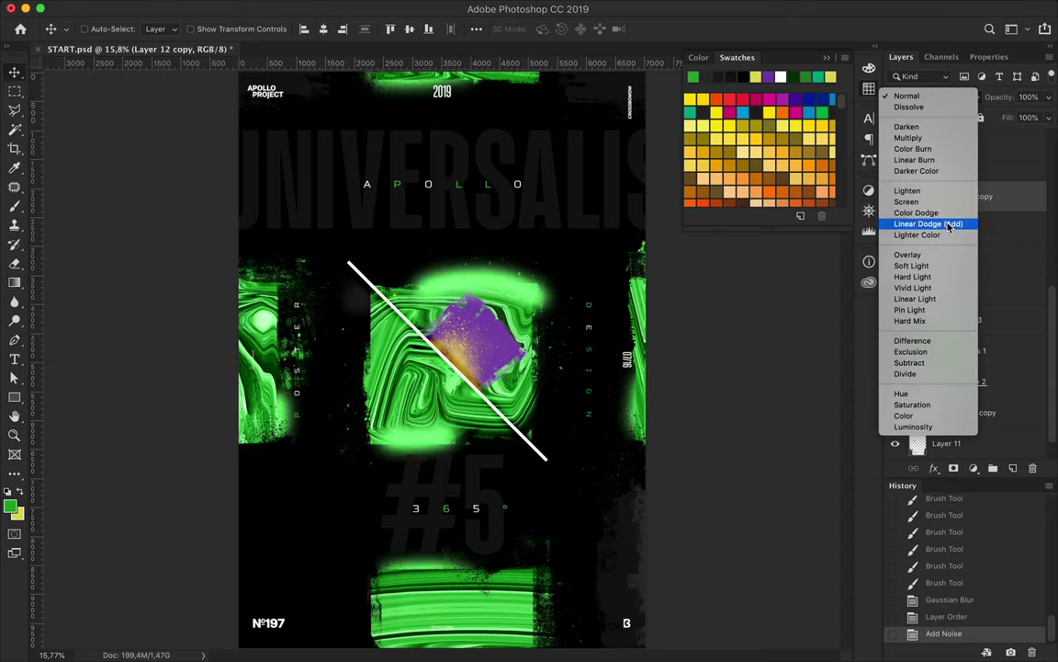
# Set Layer 12 copy to Color Dodge and Layer 12 to Hard Light, both below Rectangle 2
pyautogui.click(947, 214)
pyautogui.moveTo(961, 196); pyautogui.dragTo(969, 367)
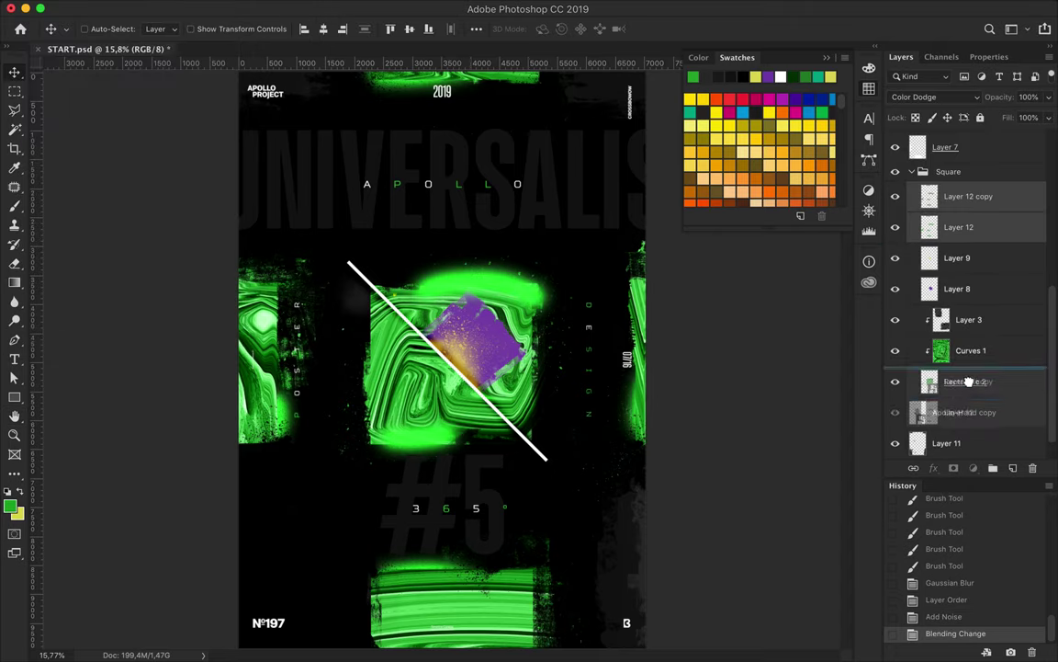
pyautogui.click(969, 381)
pyautogui.click(926, 97)
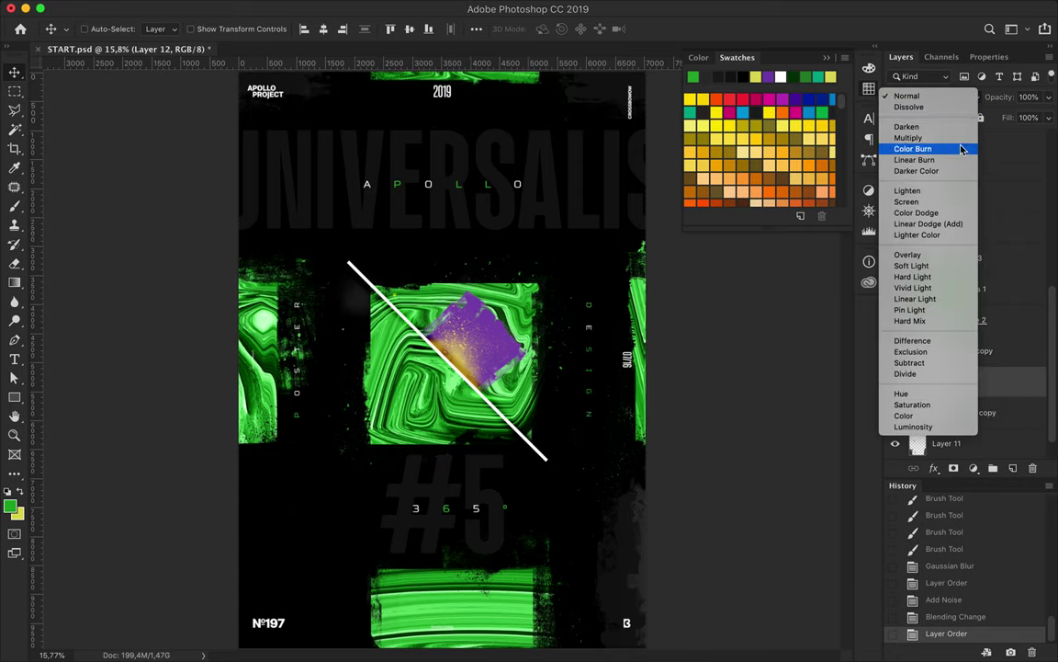
pyautogui.click(938, 277)
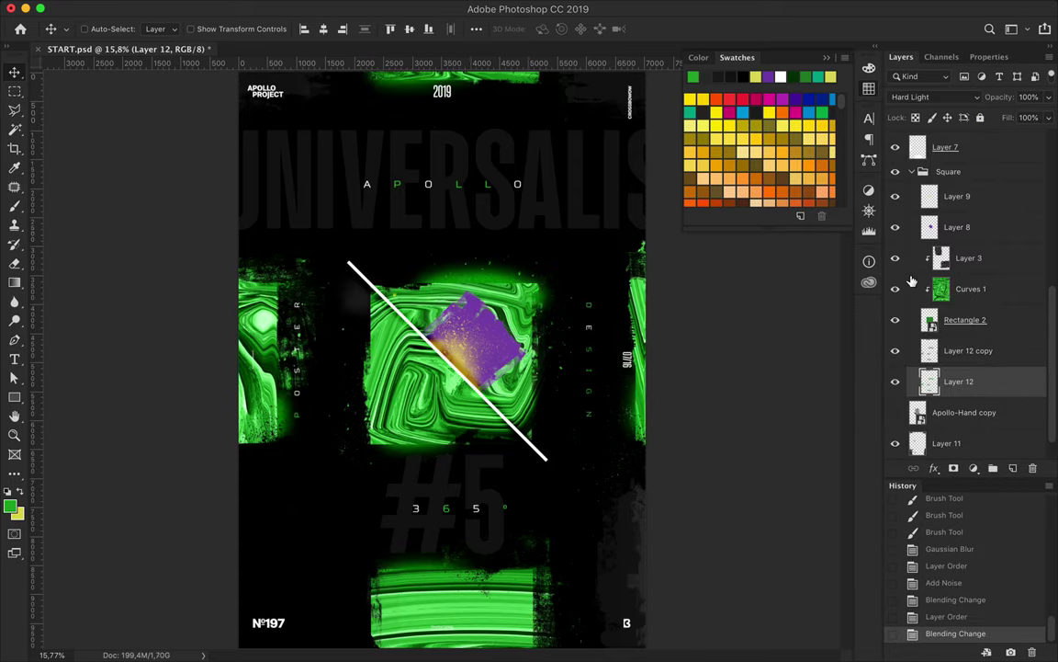
# Select Layer 3 and load a WG Dust Particles brush
pyautogui.click(972, 258)
pyautogui.press('b')
pyautogui.click(101, 29)
pyautogui.scroll(-5, 104, 200)
pyautogui.scroll(-5, 104, 200)
pyautogui.scroll(-5, 103, 200)
pyautogui.scroll(-5, 104, 201)
pyautogui.scroll(-5, 104, 200)
pyautogui.scroll(-5, 104, 200)
pyautogui.scroll(-5, 103, 200)
pyautogui.scroll(-5, 104, 200)
pyautogui.scroll(-5, 104, 201)
pyautogui.scroll(-5, 104, 201)
pyautogui.scroll(-5, 104, 201)
pyautogui.click(104, 200)
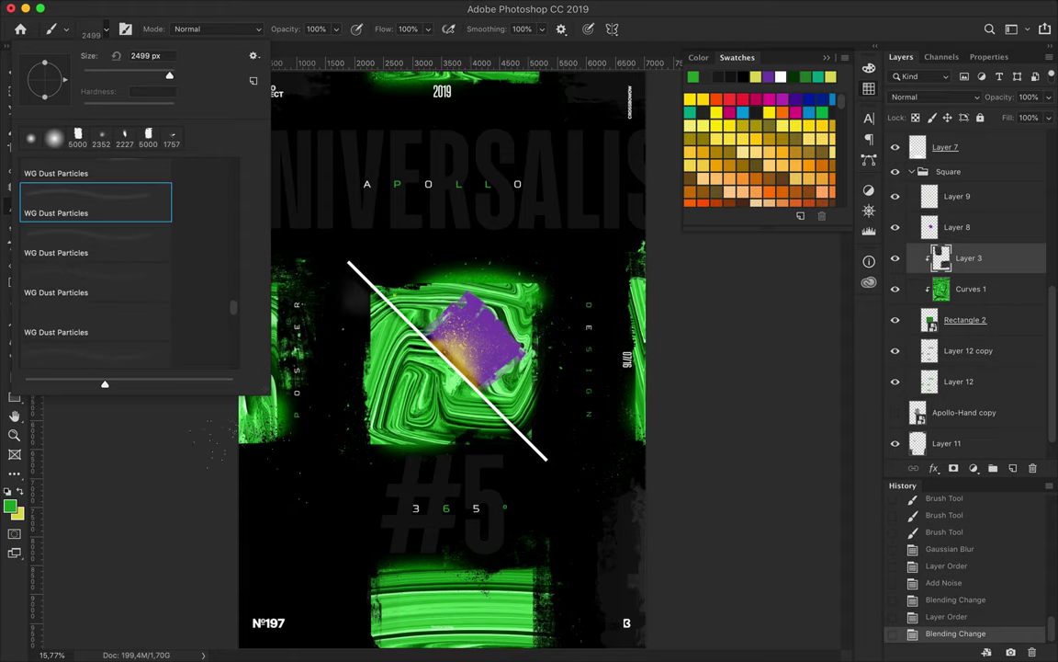
# Reset default black and white colours and stamp dust texture near the poster's lower-right edge
pyautogui.click(11, 491)
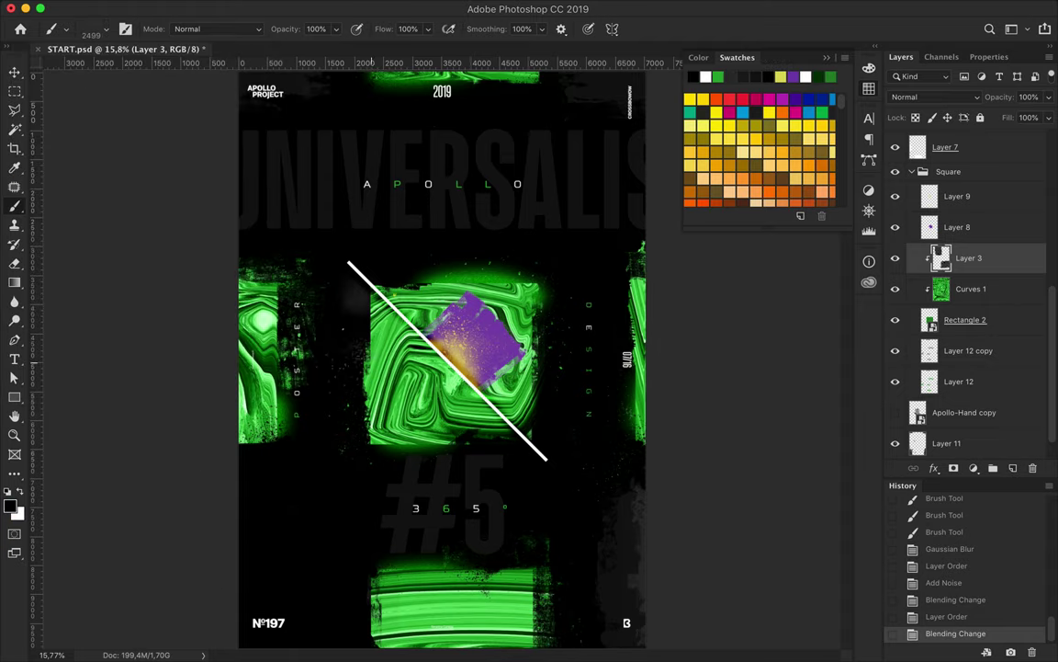
pyautogui.click(632, 572)
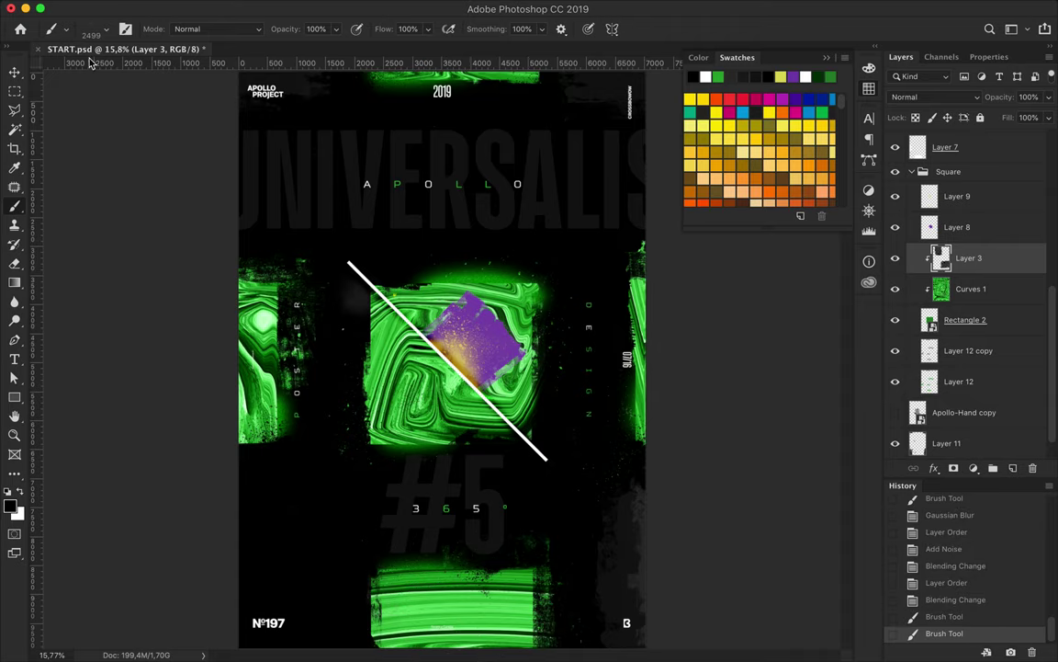
pyautogui.click(92, 23)
pyautogui.click(62, 235)
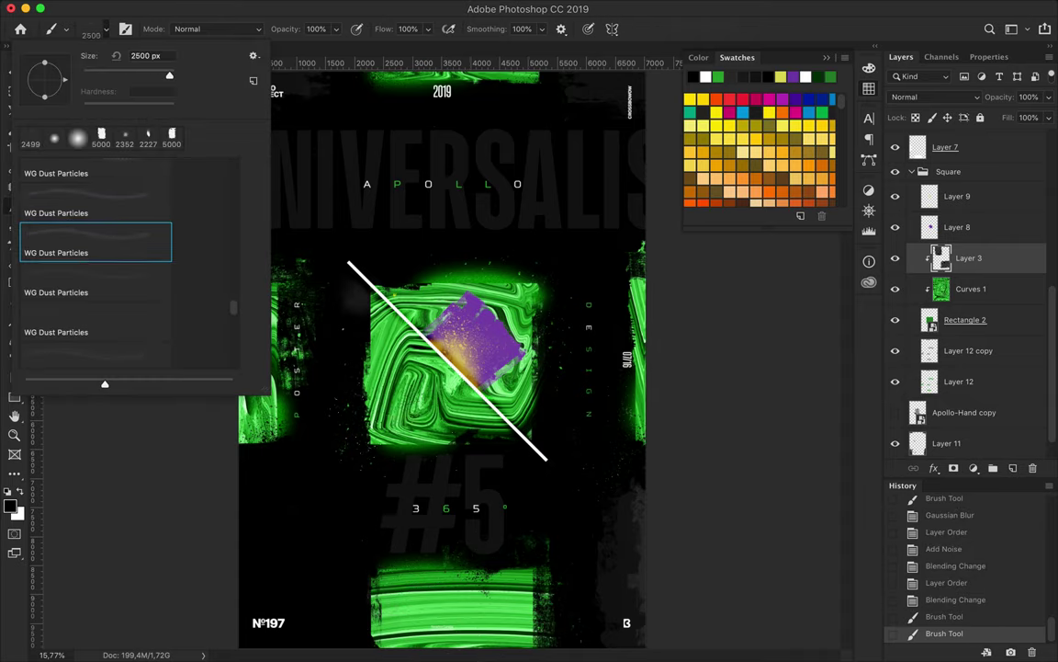
pyautogui.click(632, 572)
pyautogui.click(633, 572)
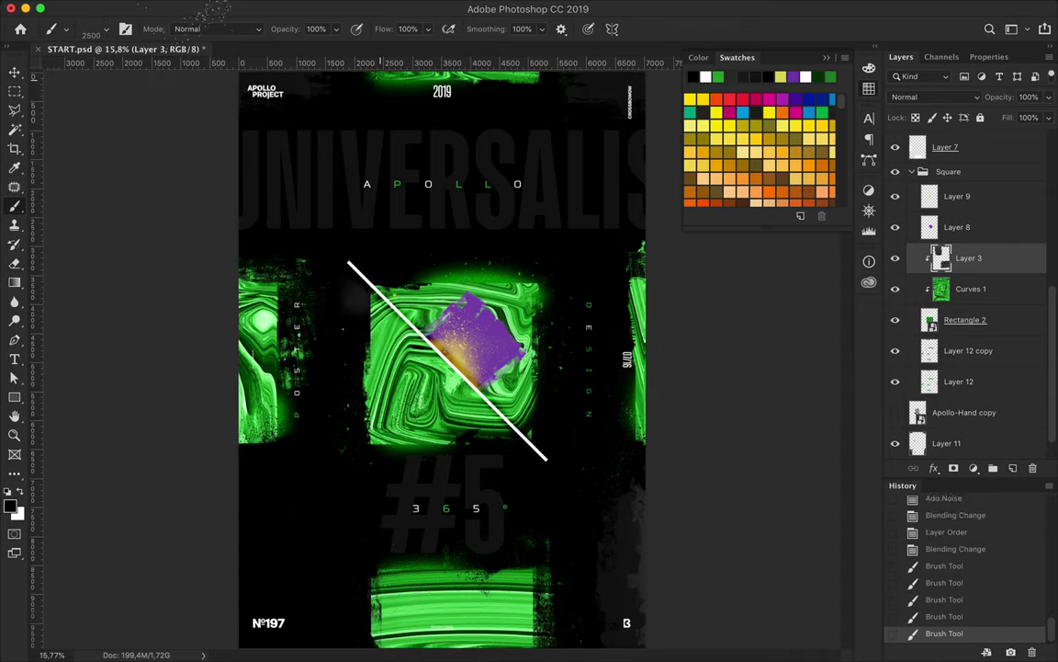
# Stamp dust specks near the lower left and over the bottom green square with the 2498 px brush
pyautogui.click(108, 29)
pyautogui.scroll(-1, 80, 276)
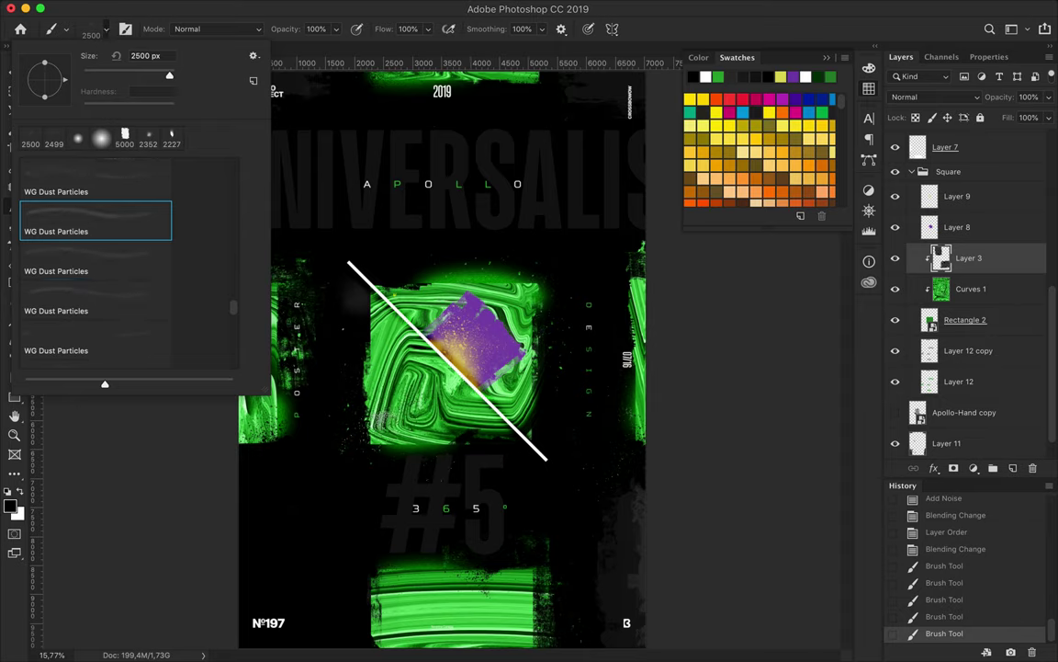
pyautogui.click(407, 530)
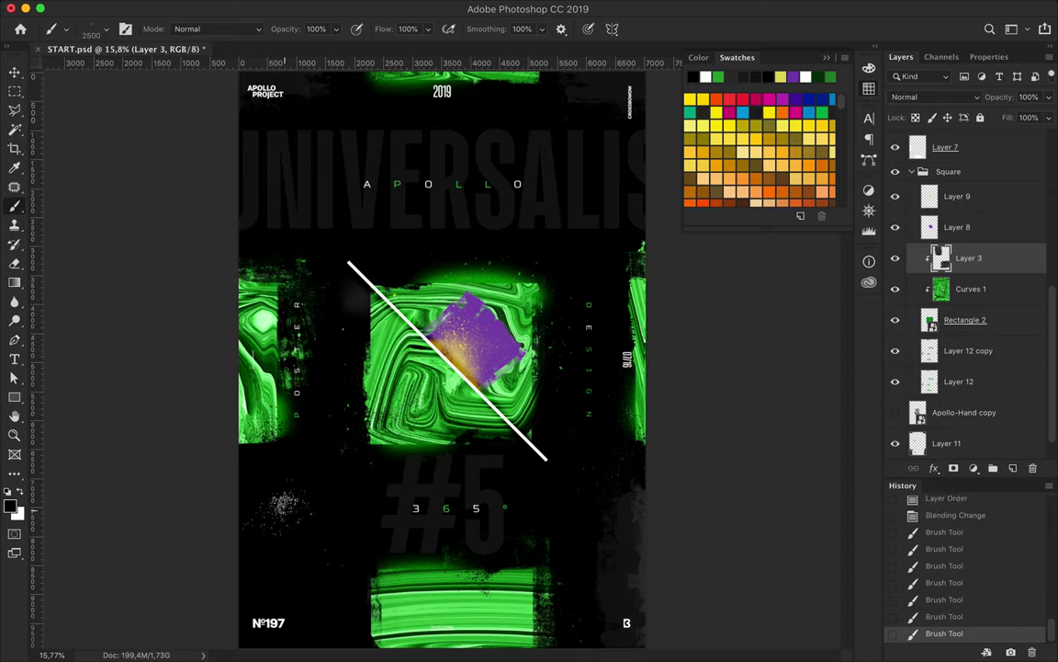
pyautogui.click(99, 31)
pyautogui.click(71, 220)
pyautogui.click(399, 367)
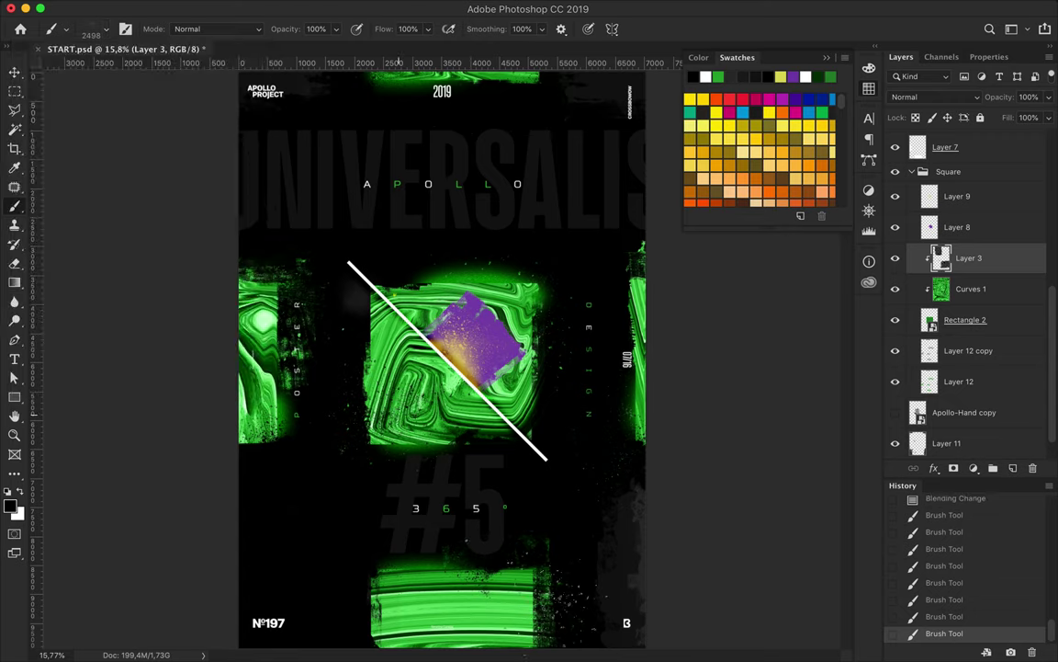
pyautogui.scroll(4, 965, 349)
pyautogui.scroll(1, 964, 349)
pyautogui.click(969, 238)
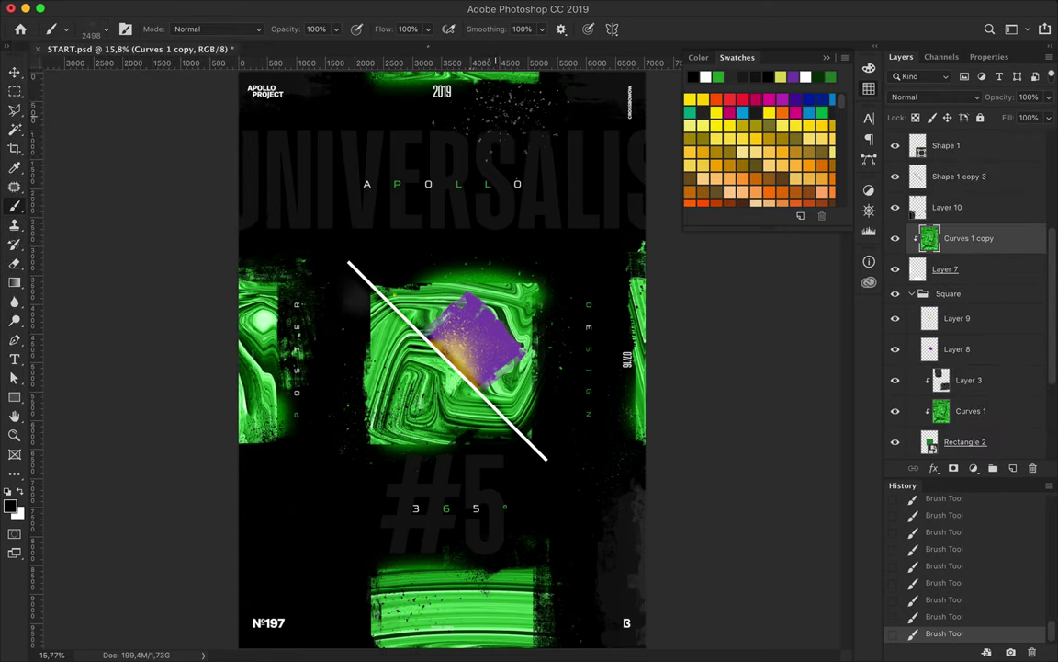
# Load the 2500 px dust brush, sample a dark colour from the poster and select Layer 10
pyautogui.click(99, 31)
pyautogui.click(71, 178)
pyautogui.click(583, 235)
pyautogui.press('v')
pyautogui.scroll(-1, 425, 236)
pyautogui.press('i')
pyautogui.click(560, 503)
pyautogui.click(953, 208)
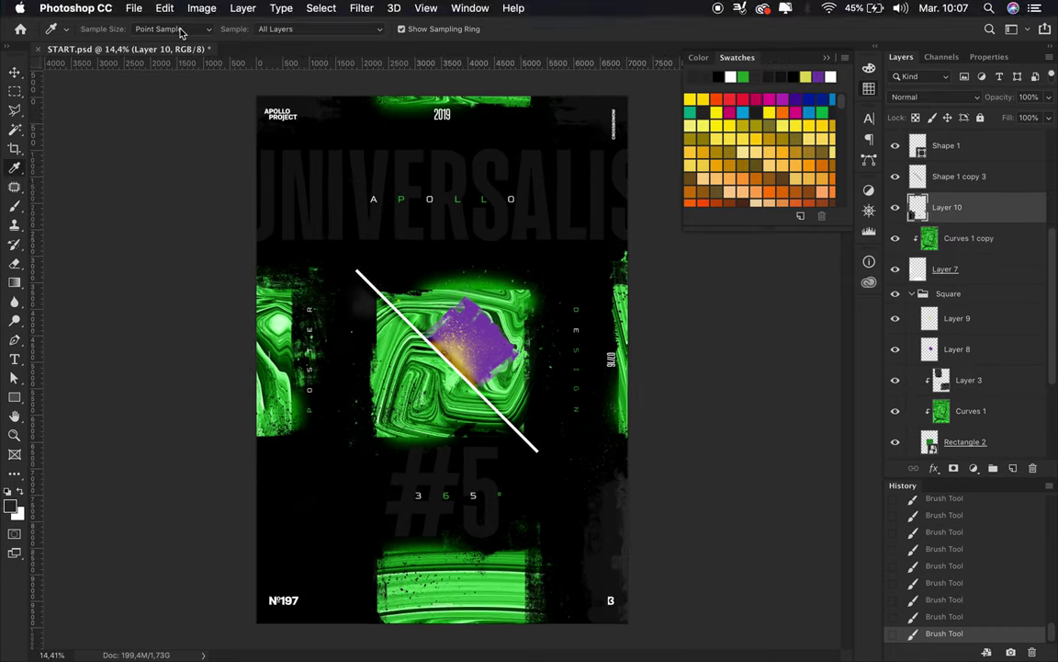
# With the Brush tool, try preset 105, then settle on brush preset 13 at 5000 px
pyautogui.press('b')
pyautogui.click(91, 31)
pyautogui.scroll(-5, 98, 250)
pyautogui.scroll(-5, 98, 250)
pyautogui.click(96, 267)
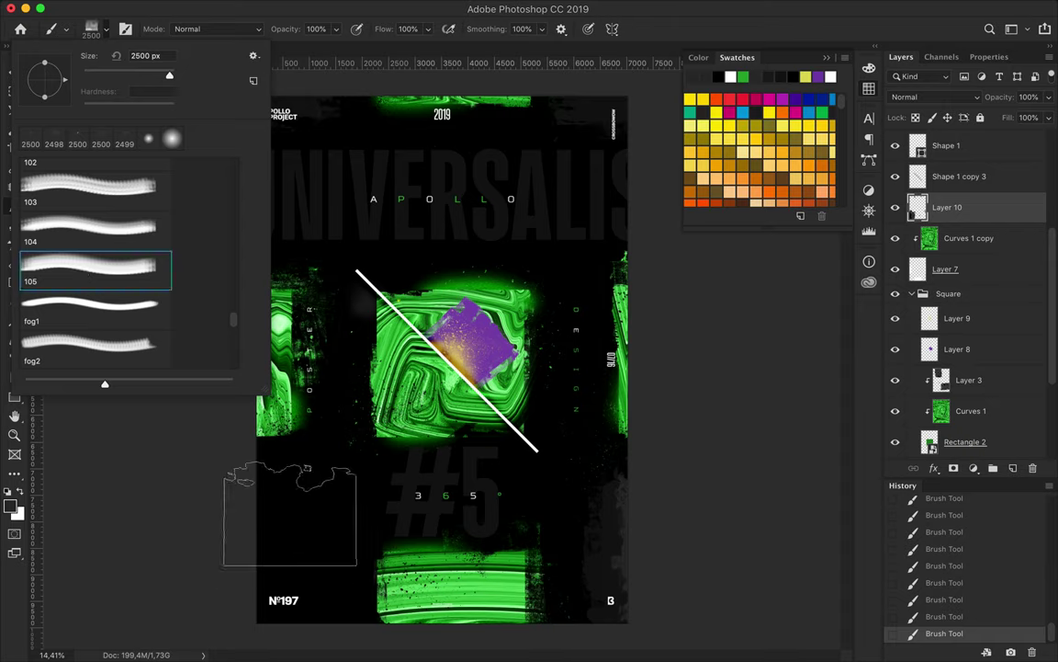
pyautogui.click(316, 614)
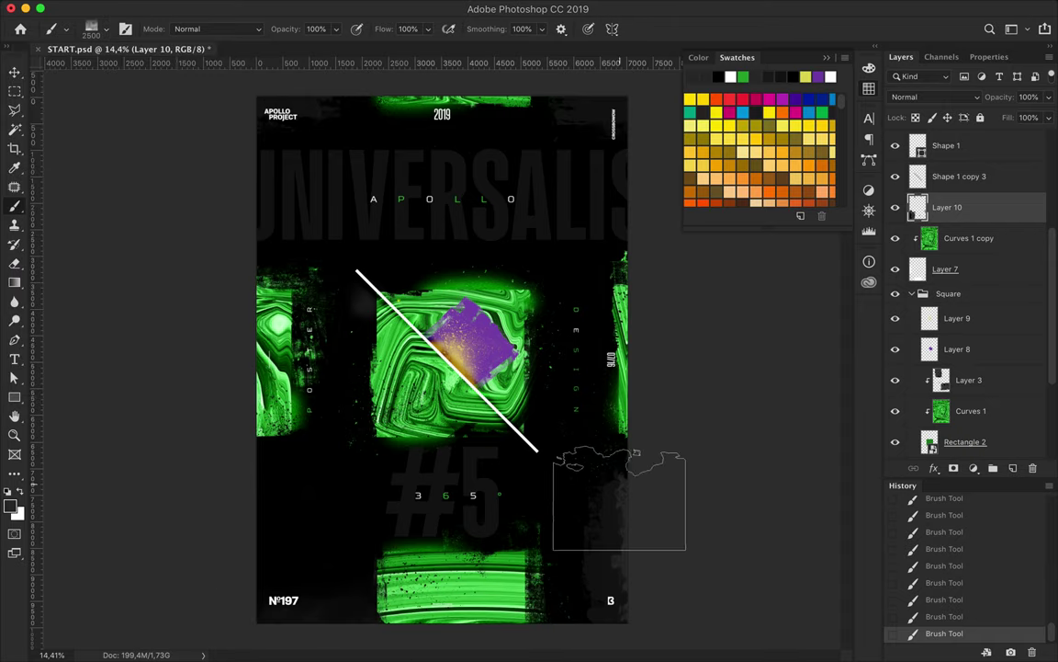
pyautogui.click(91, 28)
pyautogui.scroll(-3, 131, 230)
pyautogui.scroll(-3, 131, 230)
pyautogui.scroll(-3, 133, 232)
pyautogui.scroll(2, 133, 231)
pyautogui.click(129, 223)
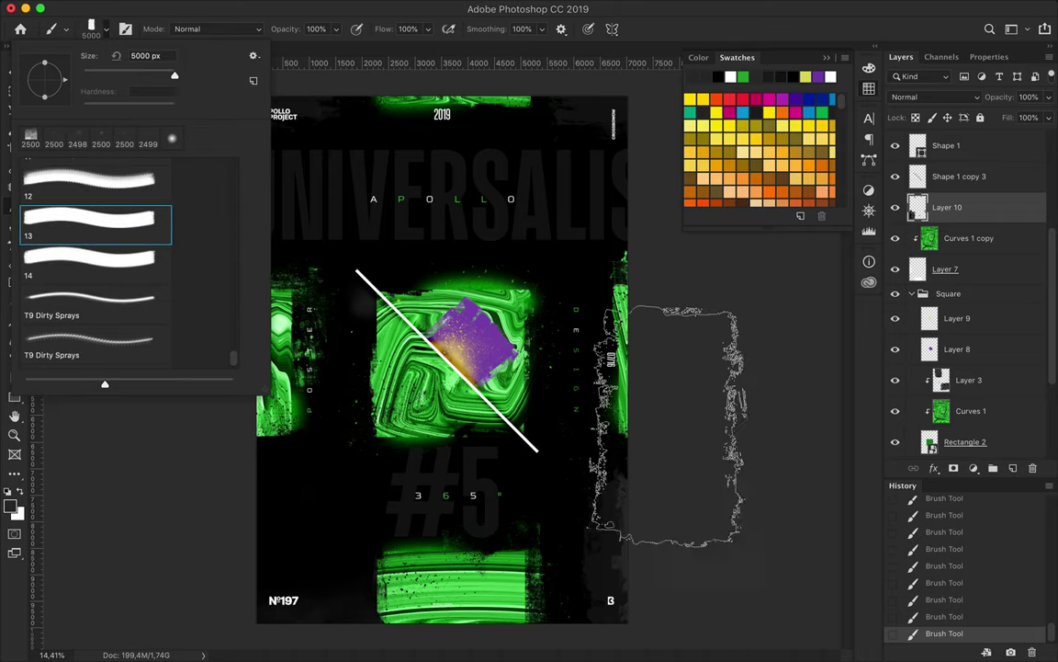
# Zoom out, undo a test dab, and paint a grey stroke on Layer 11 above the green square
pyautogui.scroll(-2, 526, 240)
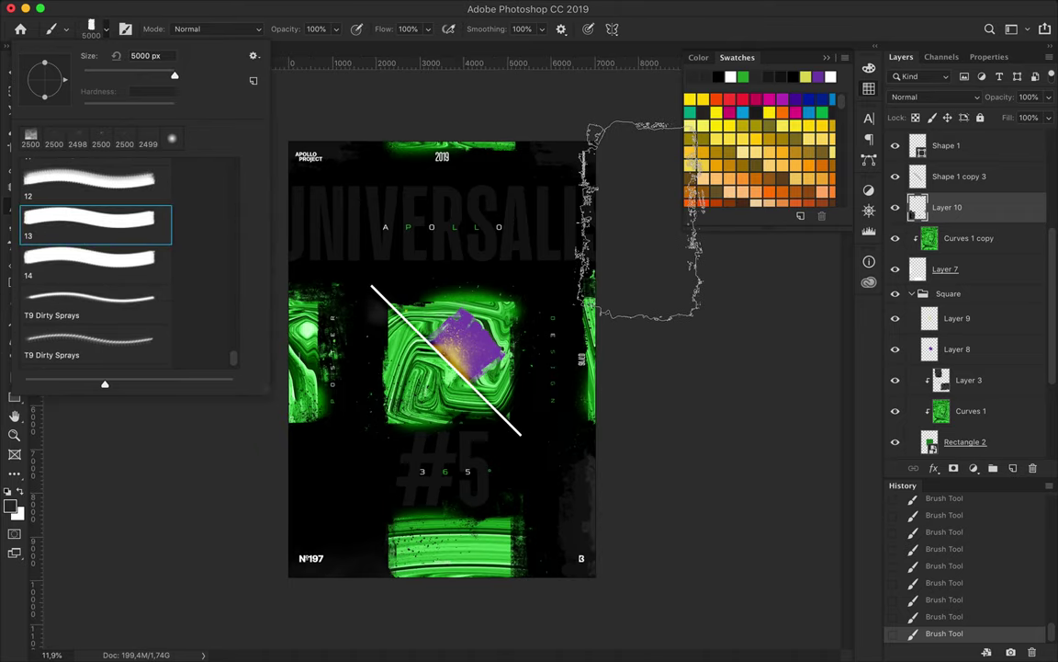
pyautogui.click(643, 174)
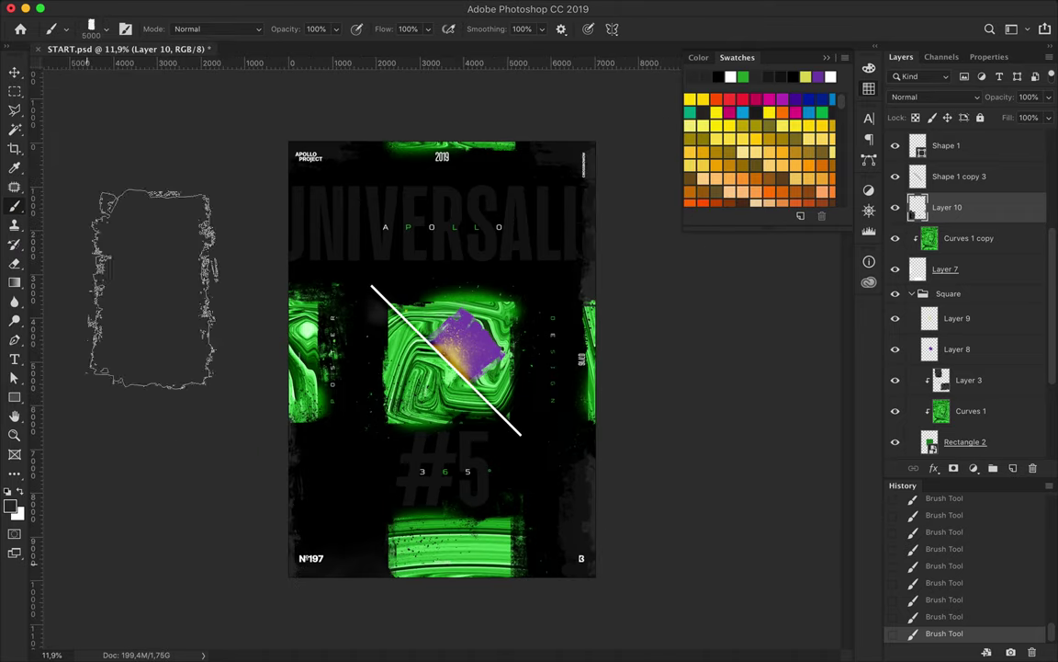
pyautogui.click(403, 320)
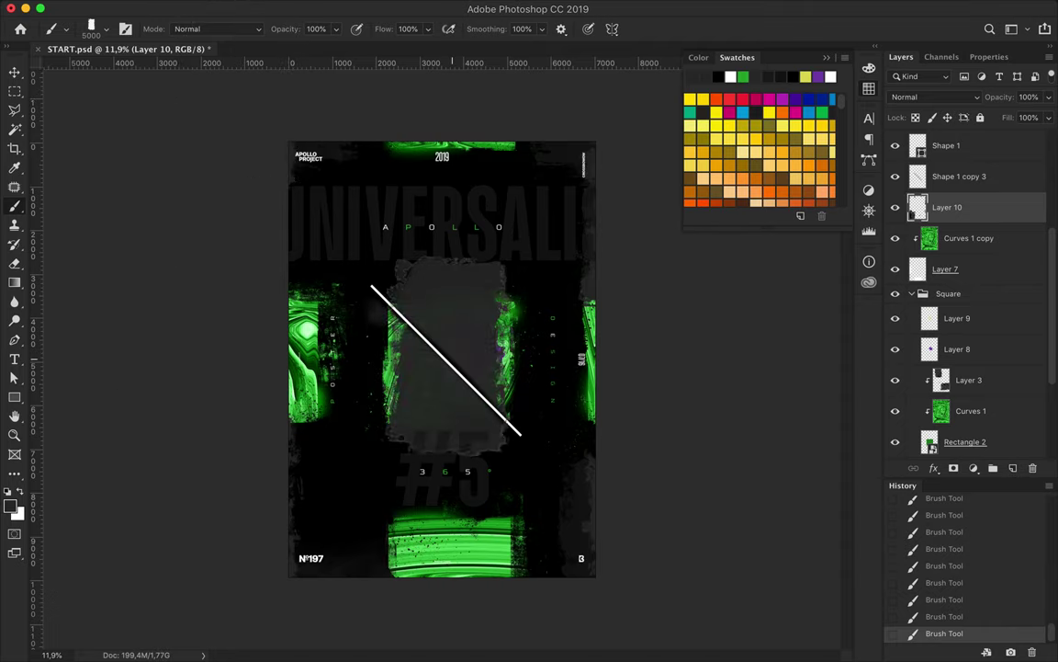
pyautogui.hotkey('ctrl', 'z')
pyautogui.scroll(-3, 1004, 443)
pyautogui.click(956, 412)
pyautogui.click(413, 317)
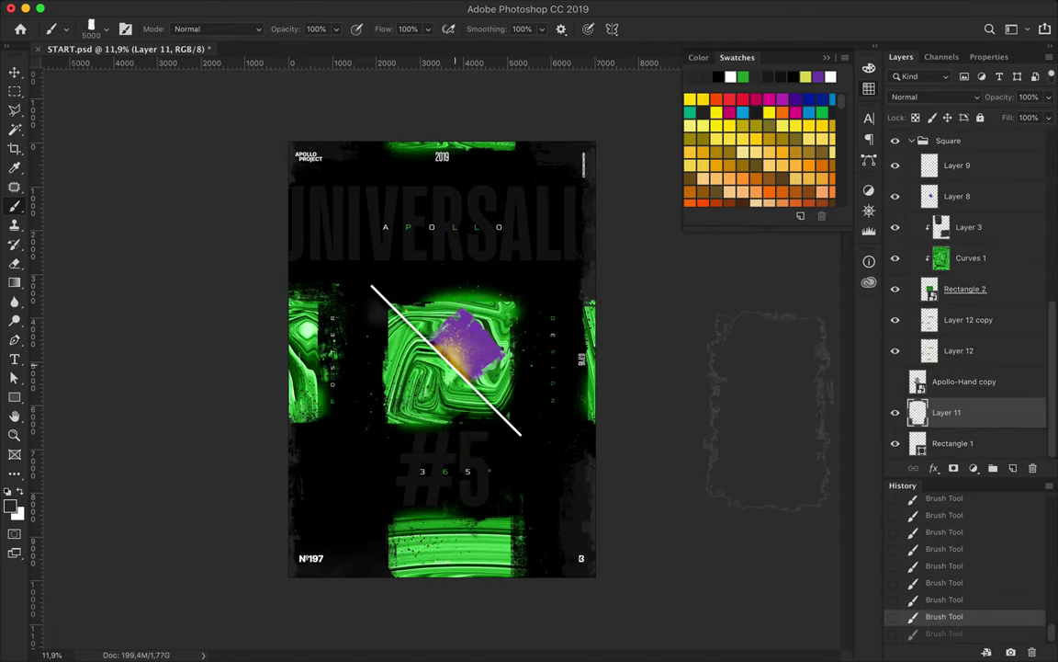
# Undo the grey stroke and test a 2500 px T9 Dirty Sprays splatter near the poster's top
pyautogui.hotkey('ctrl', 'z')
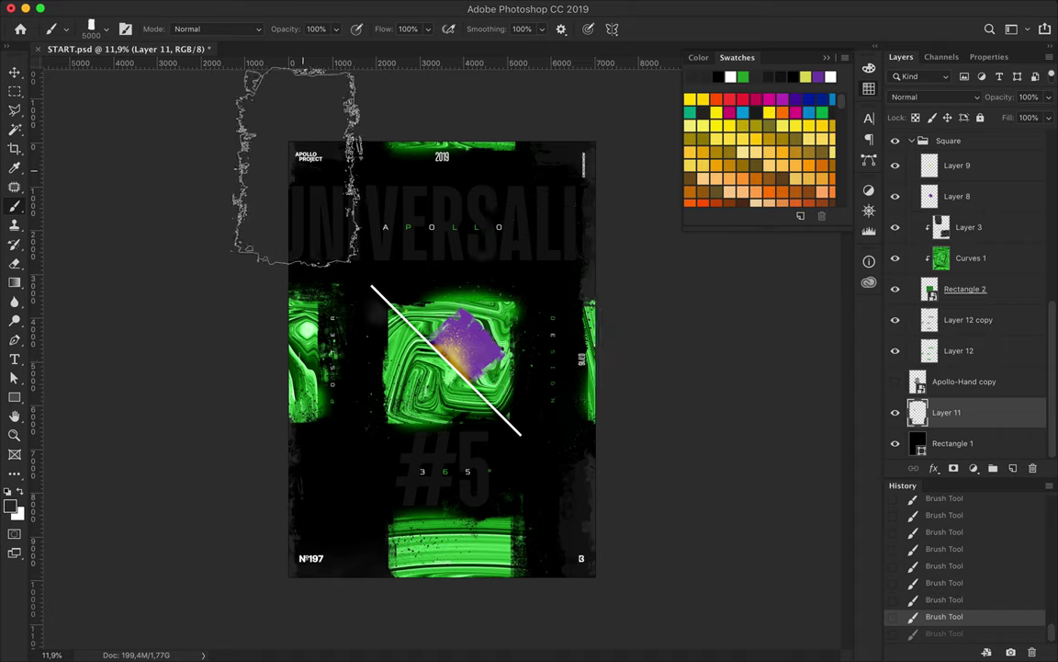
pyautogui.click(104, 29)
pyautogui.scroll(-2, 89, 233)
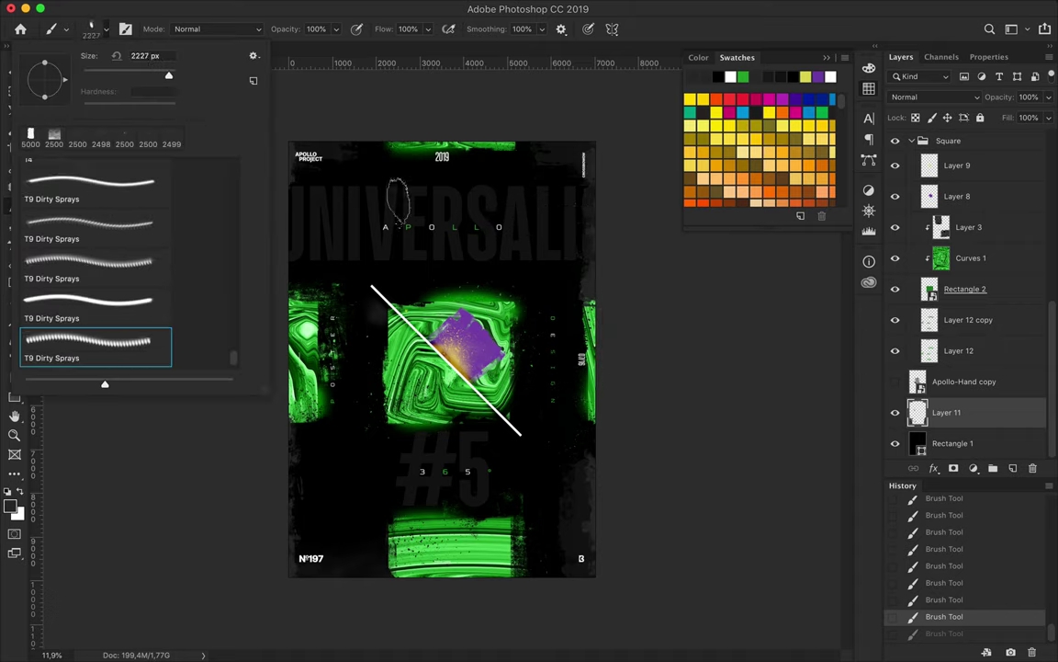
pyautogui.click(96, 327)
pyautogui.click(100, 356)
pyautogui.click(89, 207)
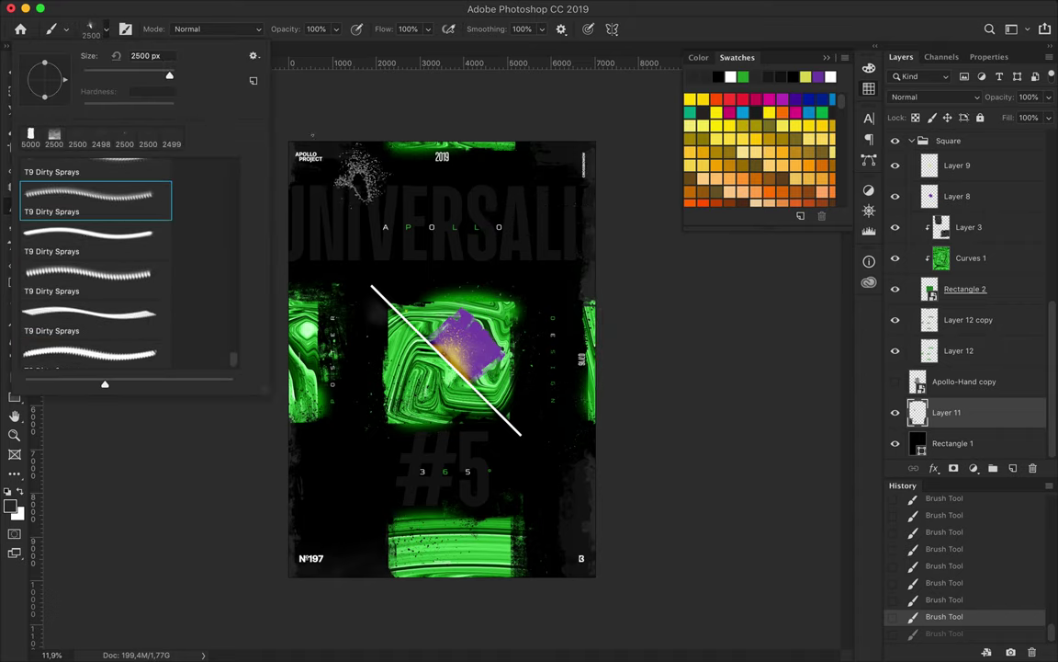
pyautogui.press('Return')
pyautogui.click(597, 541)
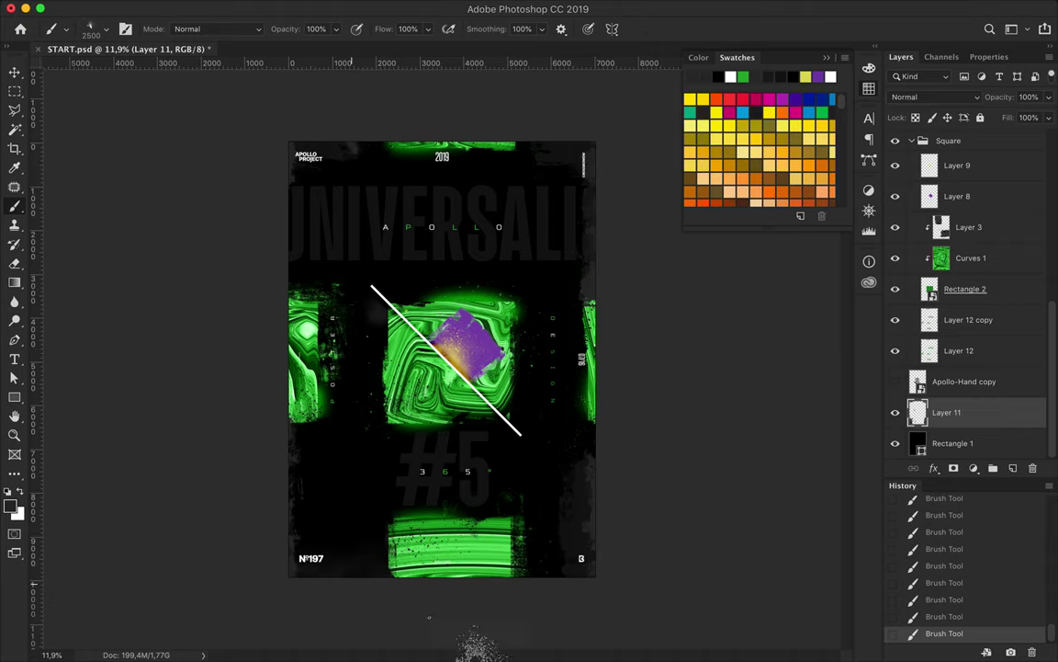
# Sample the poster's green as foreground colour, undo the test splatter, and select Shape 1
pyautogui.scroll(5, 643, 533)
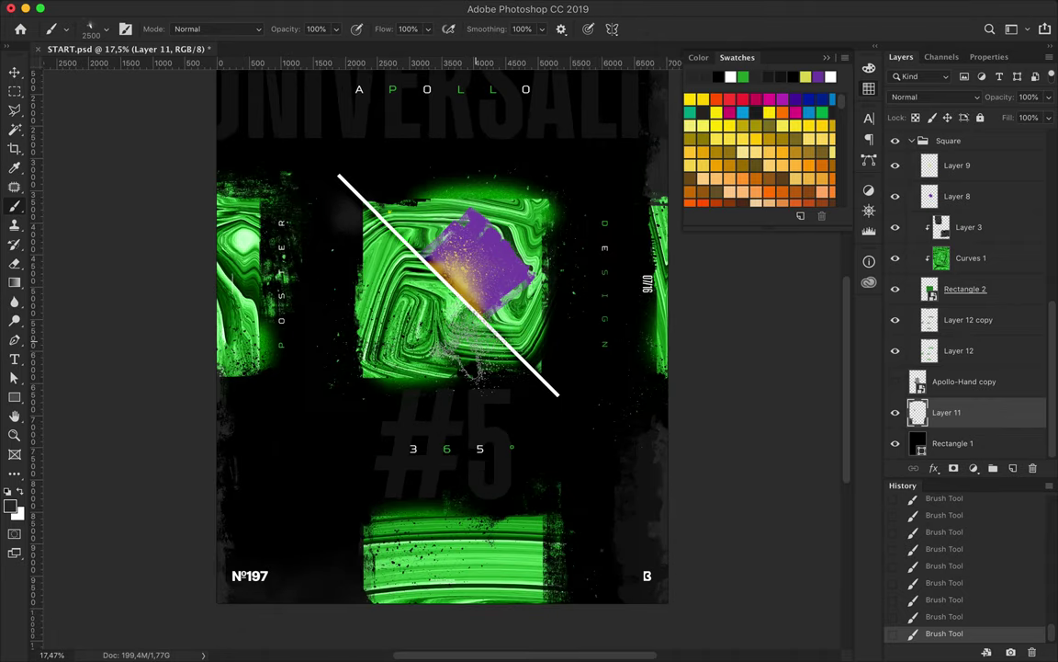
pyautogui.scroll(5, 993, 257)
pyautogui.scroll(-2, 441, 202)
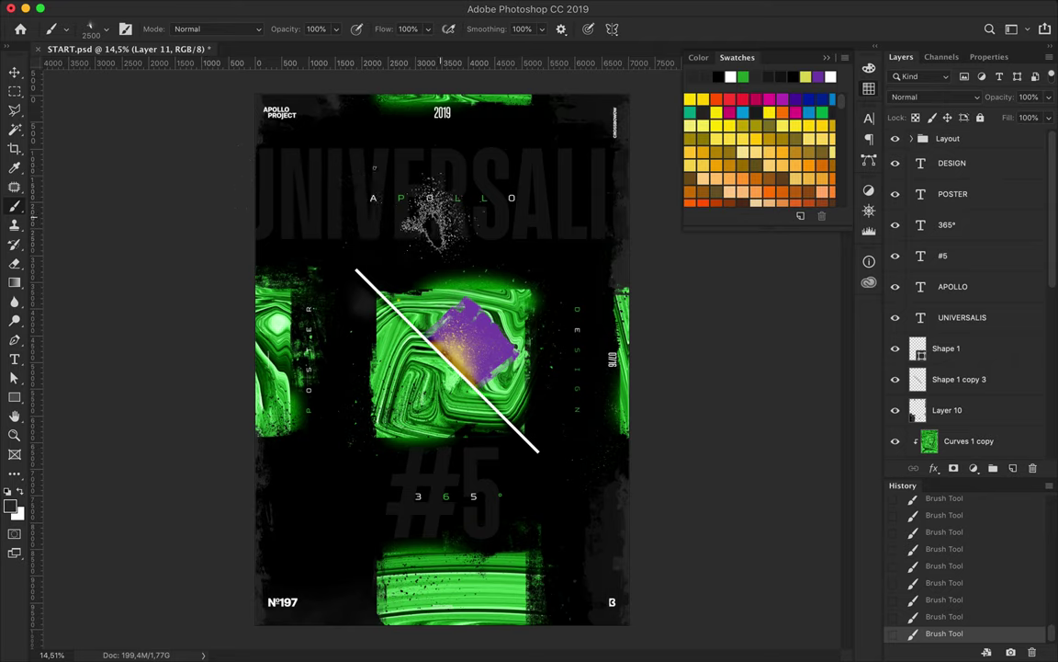
pyautogui.press('i')
pyautogui.click(404, 195)
pyautogui.press('b')
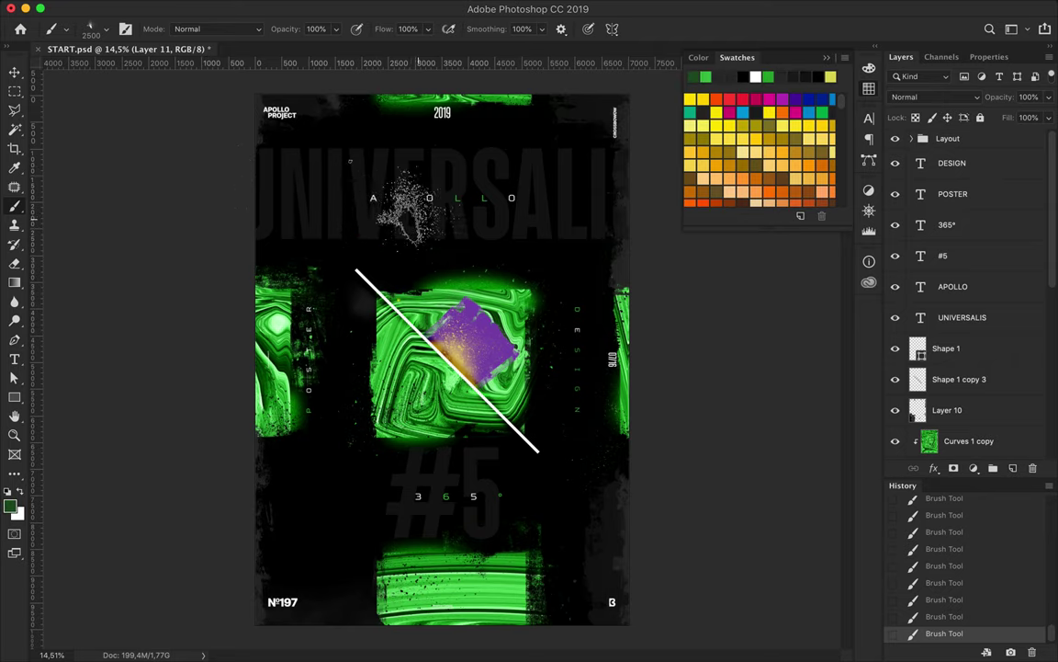
pyautogui.hotkey('ctrl', 'z')
pyautogui.click(956, 348)
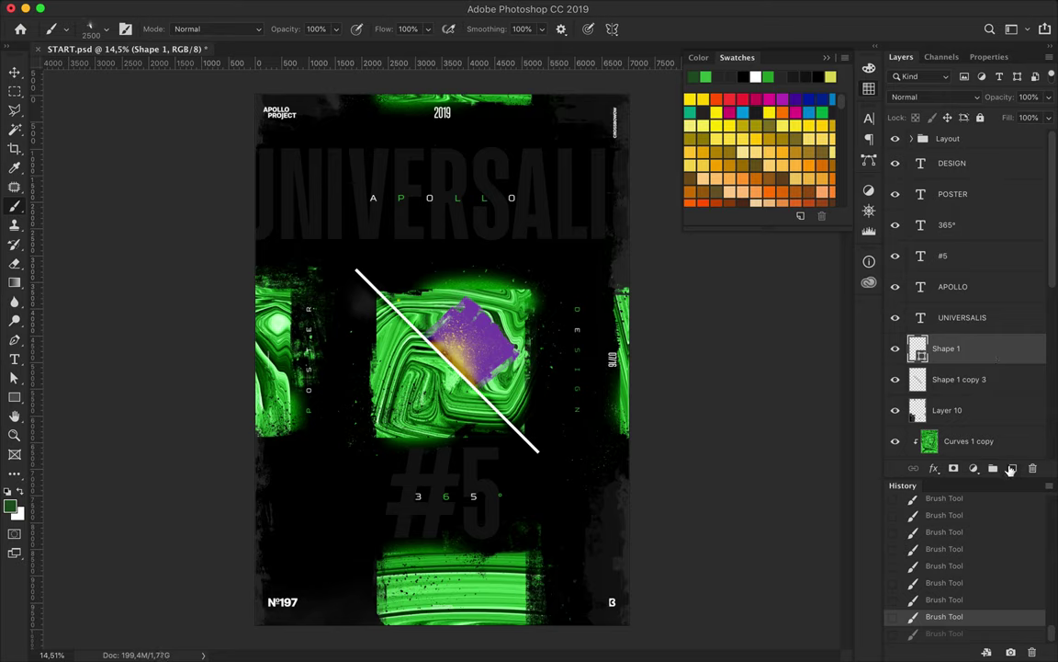
# On a new layer above DESIGN, paint a green splatter near APOLLO and pick a ~1757 px T9 Dirty Sprays preset
pyautogui.click(955, 177)
pyautogui.hotkey('ctrl', 'shift', 'alt', 'n')
pyautogui.click(376, 179)
pyautogui.click(87, 28)
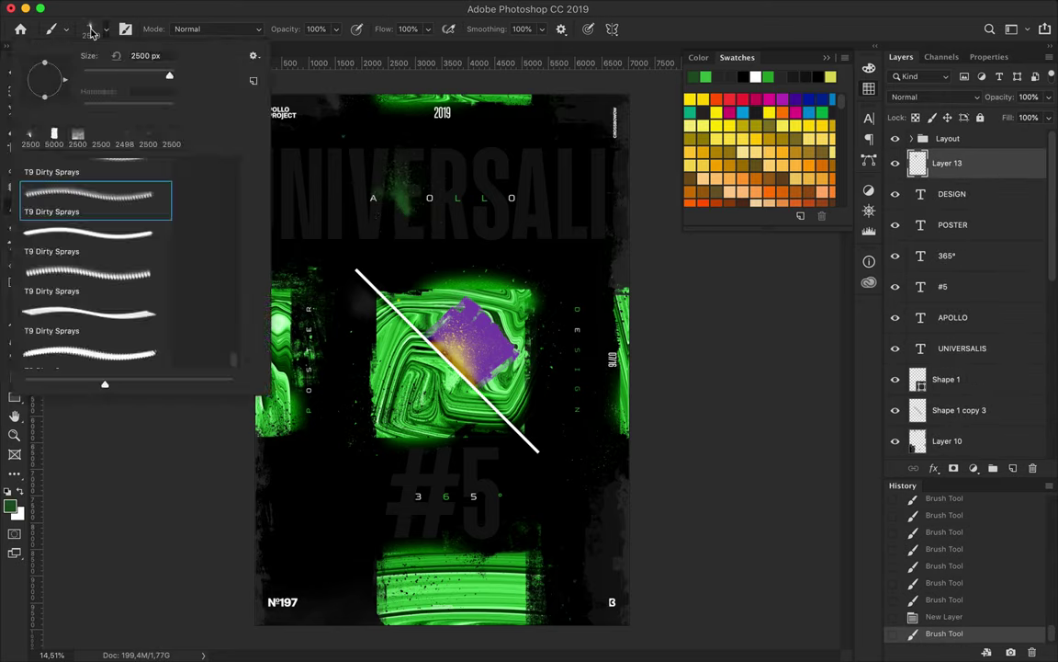
pyautogui.click(92, 31)
pyautogui.click(84, 275)
pyautogui.click(85, 248)
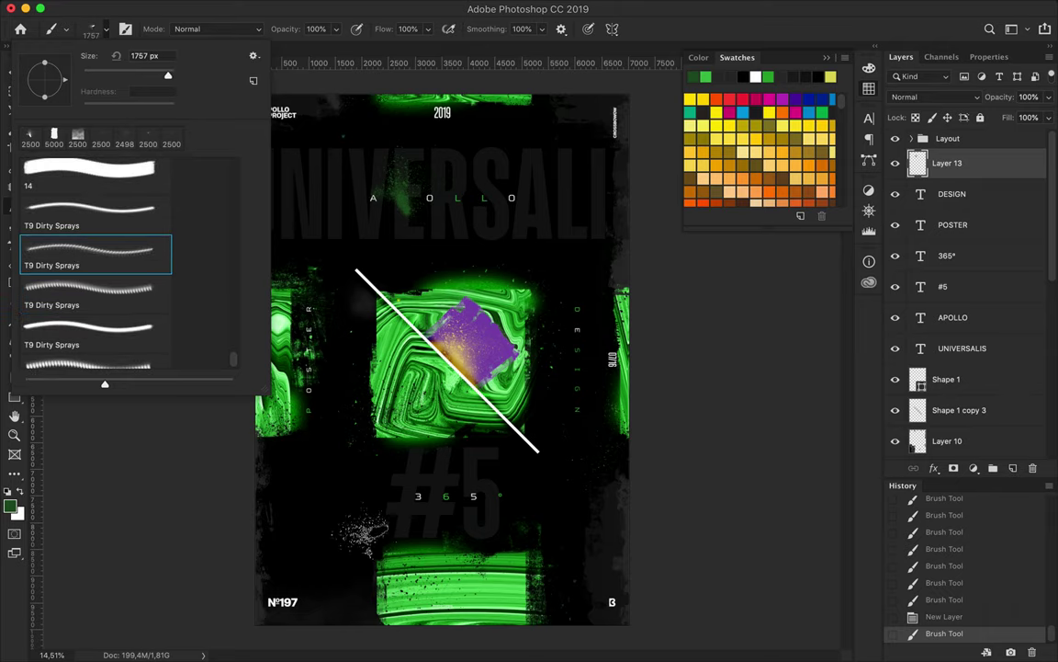
pyautogui.press('Return')
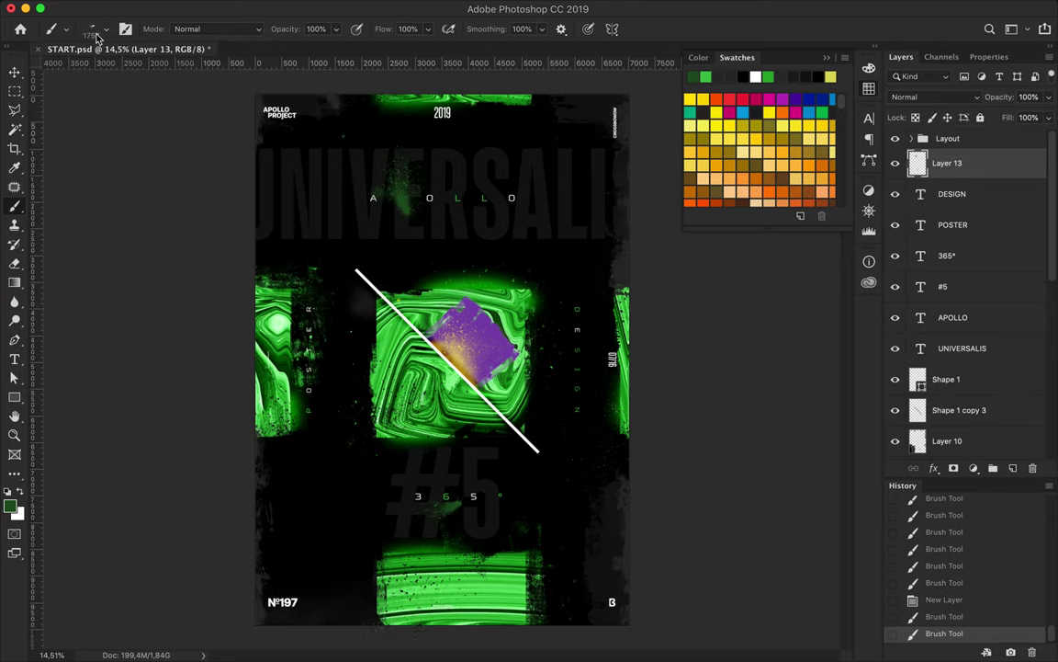
# Resize the brush to about 1800 px and delete the duplicated Layer 13 copies
pyautogui.click(92, 29)
pyautogui.click(92, 198)
pyautogui.press('Return')
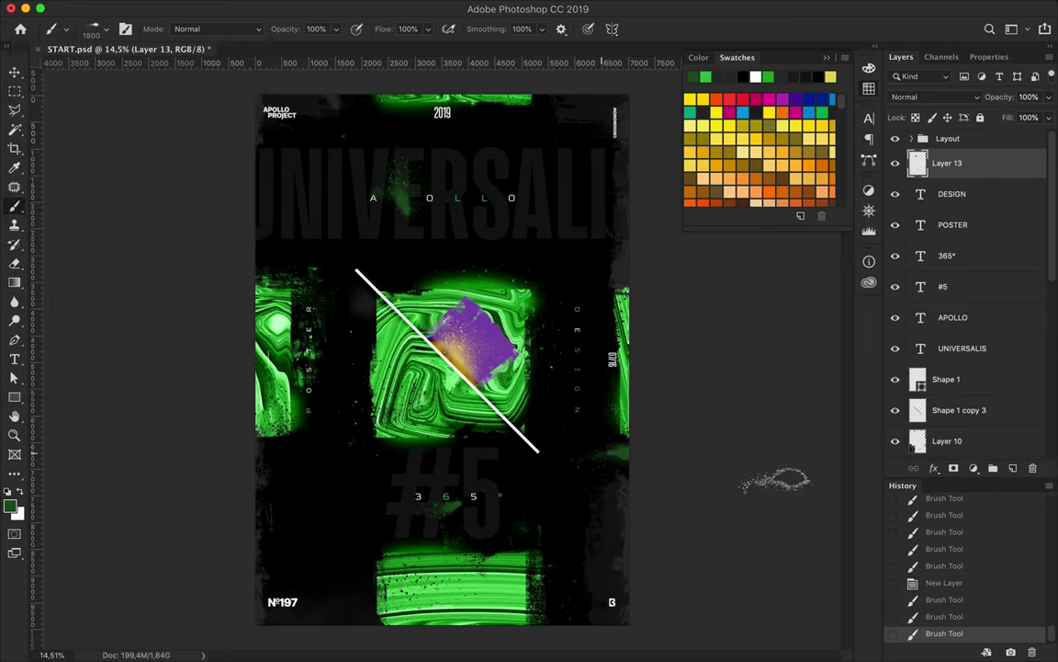
pyautogui.moveTo(978, 161); pyautogui.dragTo(979, 156)
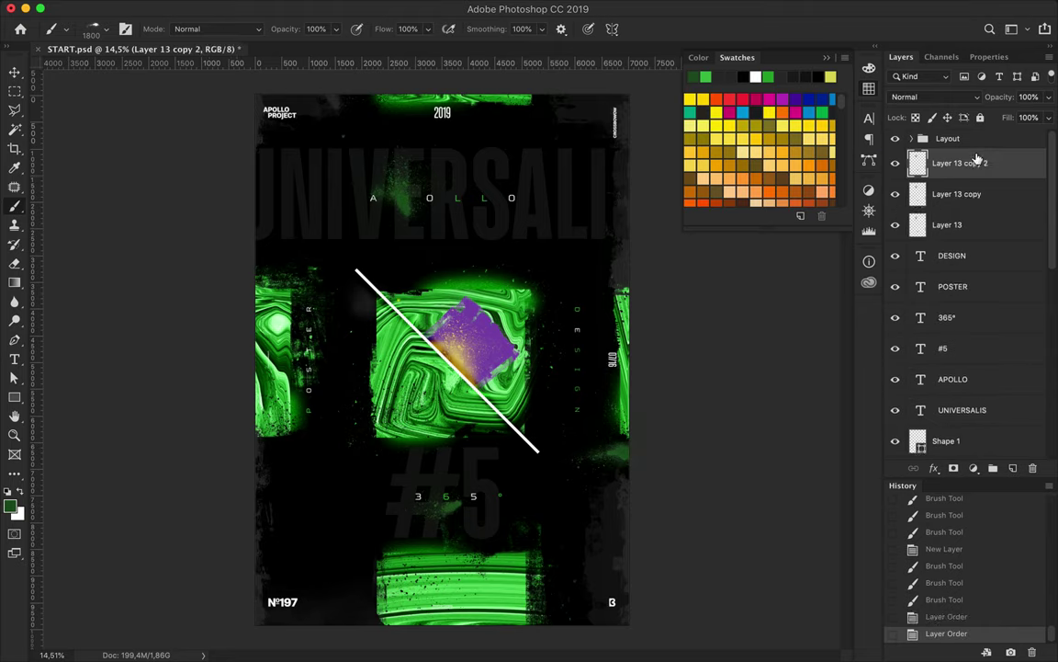
pyautogui.press('BackSpace')
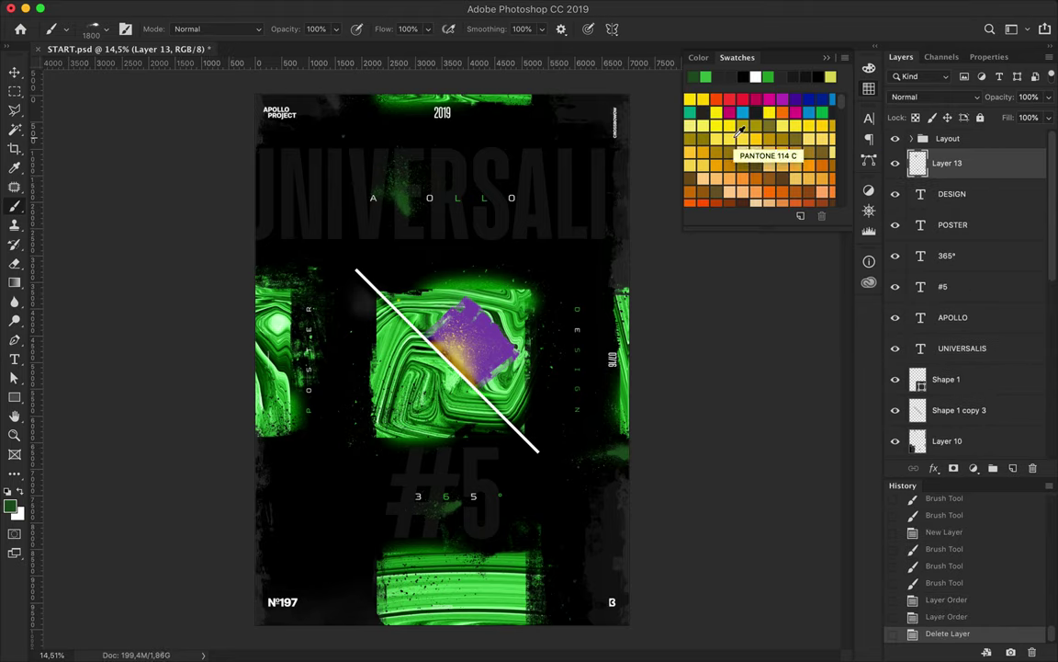
# Paint large green texture strokes with a 4990 px spray brush, undoing the last one
pyautogui.click(109, 34)
pyautogui.click(91, 183)
pyautogui.click(650, 430)
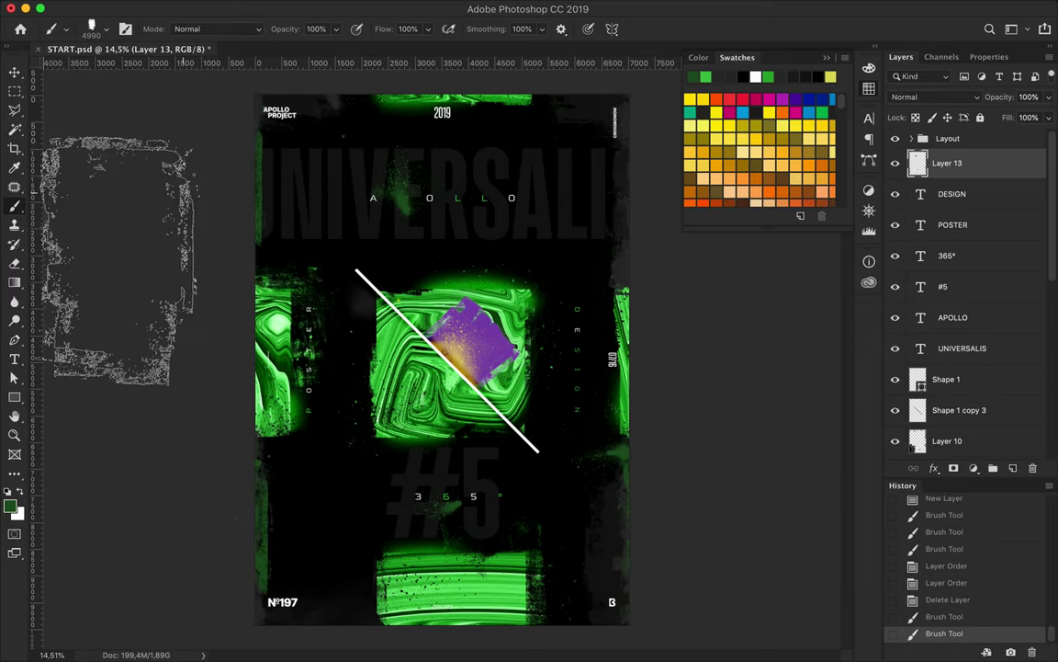
pyautogui.click(92, 175)
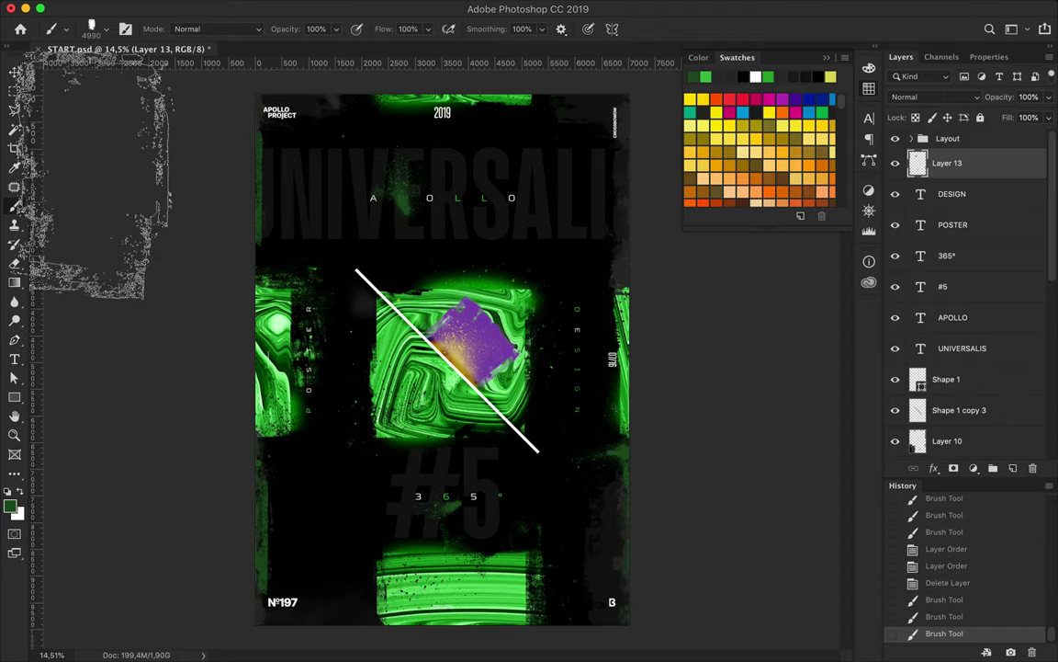
pyautogui.hotkey('ctrl', 'z')
pyautogui.press('v')
pyautogui.keyDown('ctrl'); pyautogui.click(433, 286); pyautogui.keyUp('ctrl')
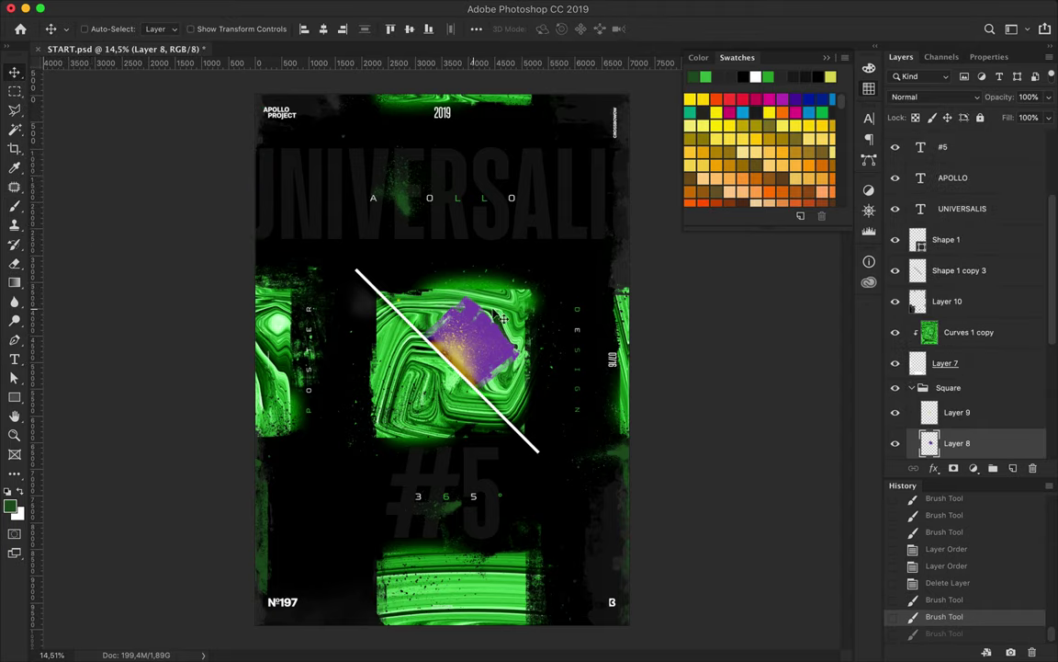
# Add a layer above Layer 8, load Layer 8's shape as a selection, and set foreground to black 000000
pyautogui.click(934, 97)
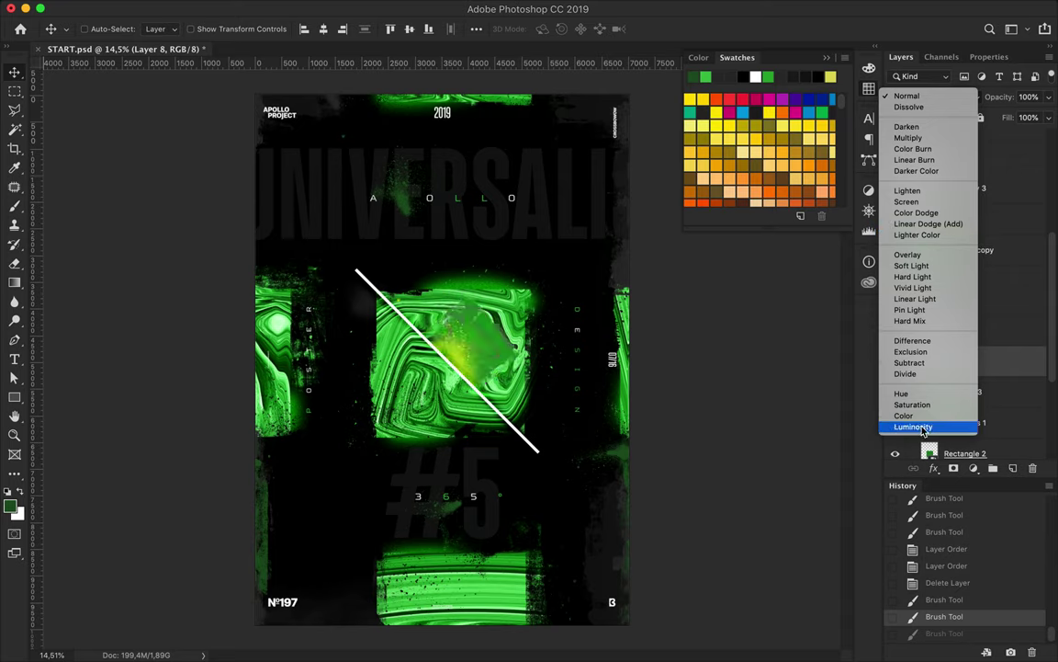
pyautogui.click(832, 382)
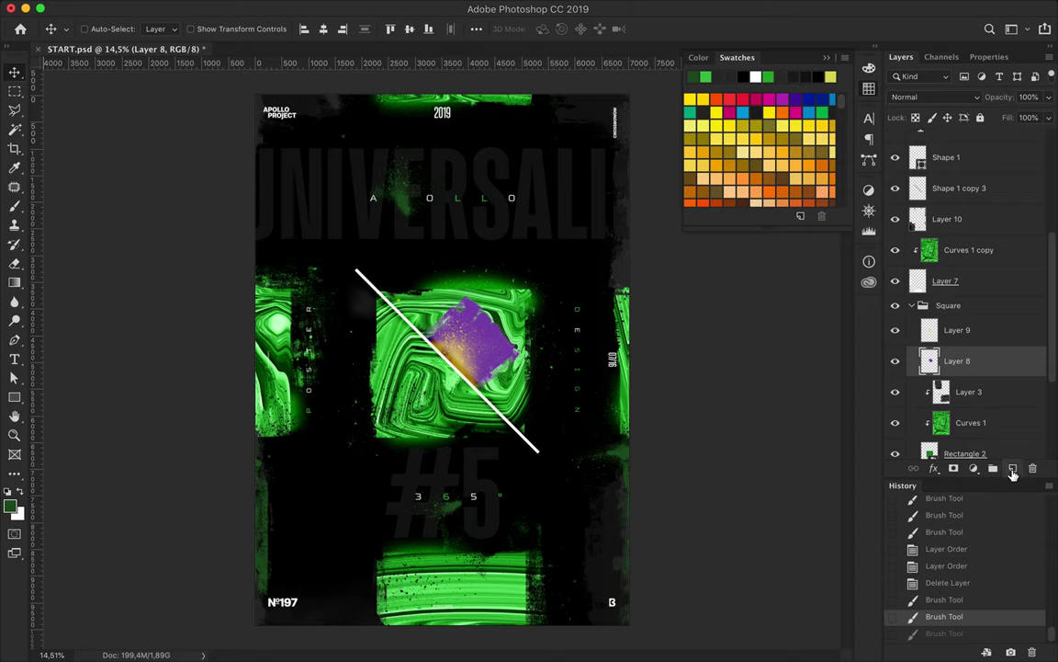
pyautogui.click(1013, 469)
pyautogui.keyDown('super'); pyautogui.click(930, 391); pyautogui.keyUp('super')
pyautogui.press('b')
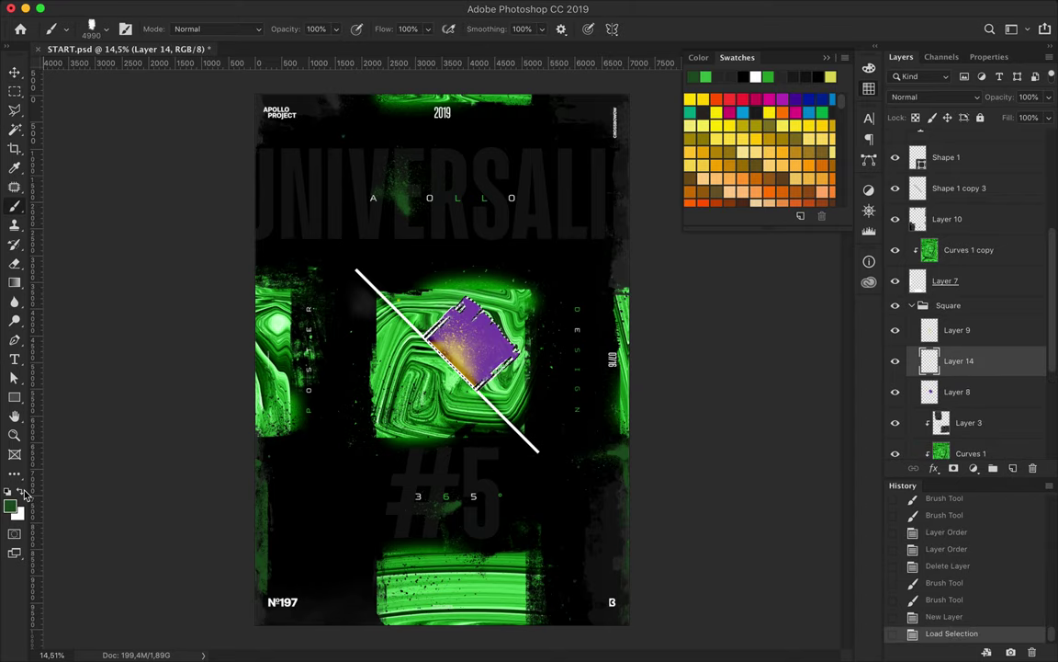
pyautogui.click(11, 504)
pyautogui.write('000000')
pyautogui.press('Return')
# Paint black along the purple patch's edges, deselect, set Layer 14 to Soft Light and save
pyautogui.moveTo(367, 239); pyautogui.dragTo(423, 303)
pyautogui.moveTo(497, 212); pyautogui.dragTo(551, 276)
pyautogui.press('v')
pyautogui.press('m')
pyautogui.hotkey('ctrl', 'd')
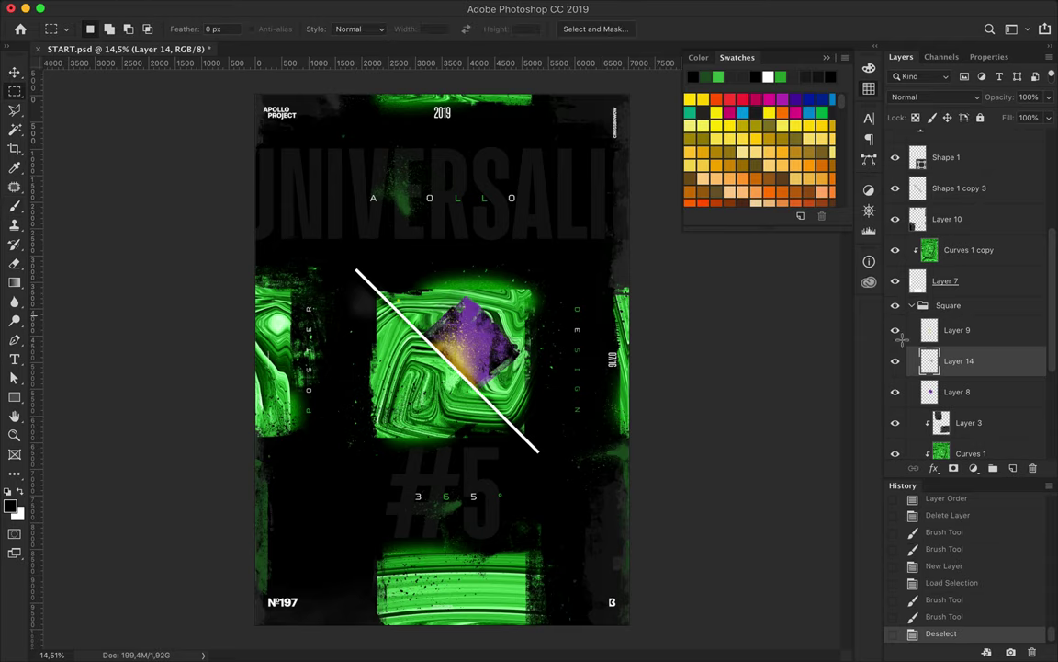
pyautogui.click(933, 96)
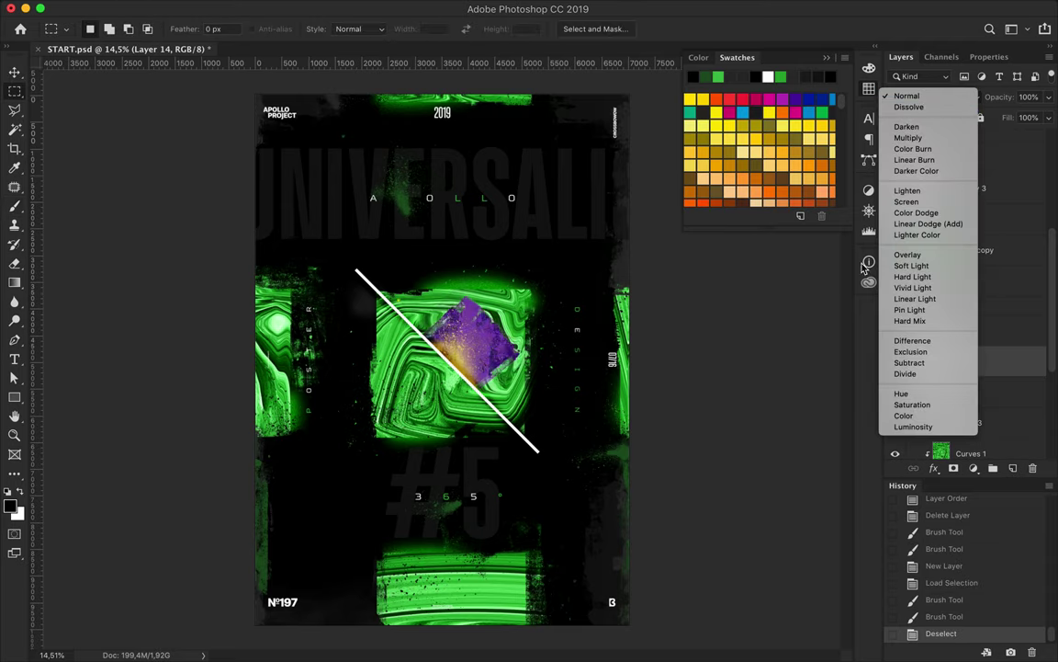
pyautogui.click(912, 265)
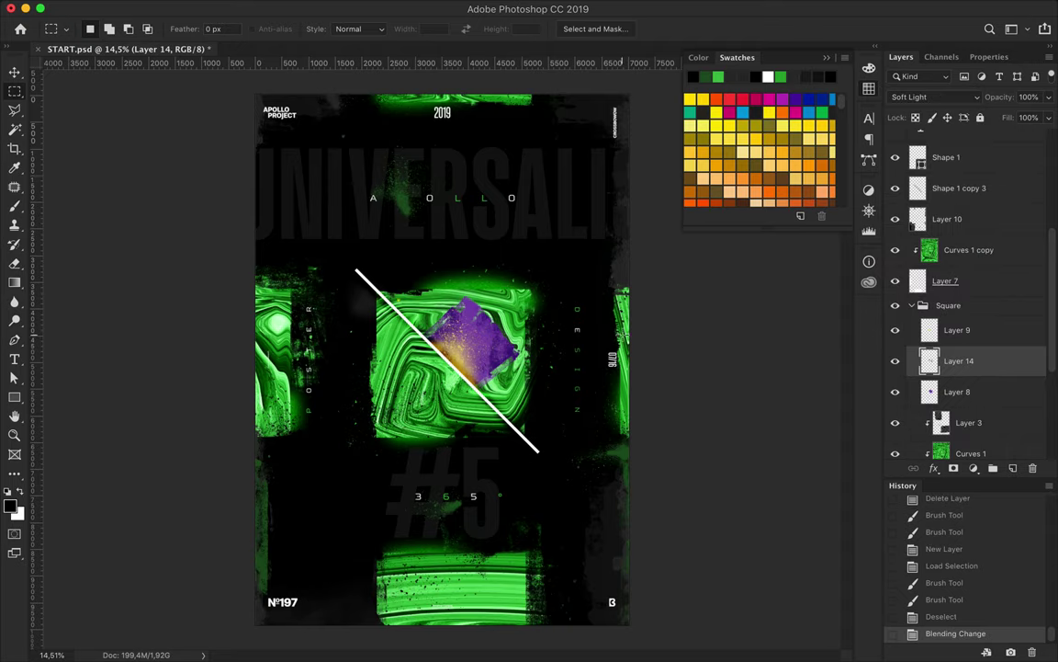
pyautogui.hotkey('ctrl', 's')
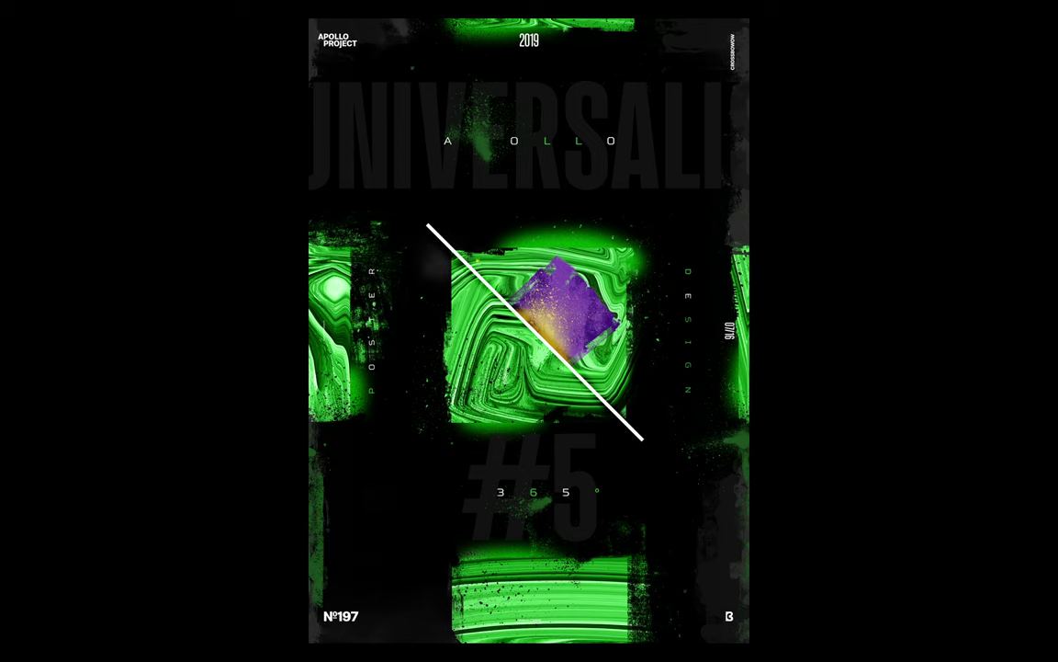